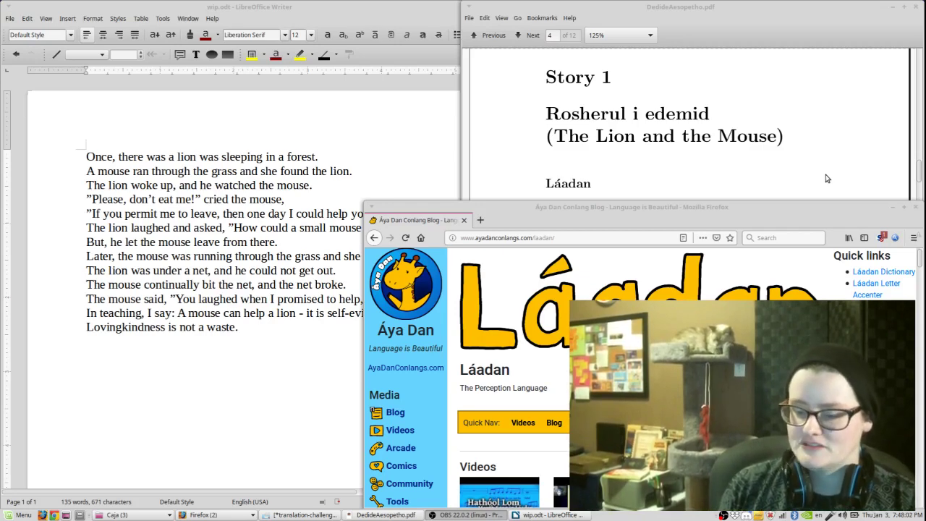
# - Review the contents page, the Lion and the Mouse story and its translation notes in the DedideAesopetho PDF
pyautogui.click(836, 176)
pyautogui.scroll(10, 844, 175)
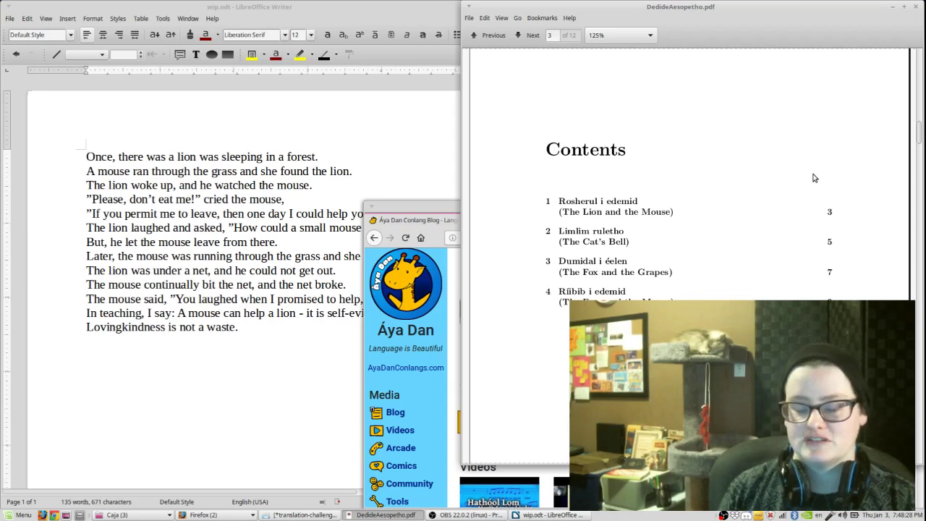
pyautogui.scroll(-10, 813, 175)
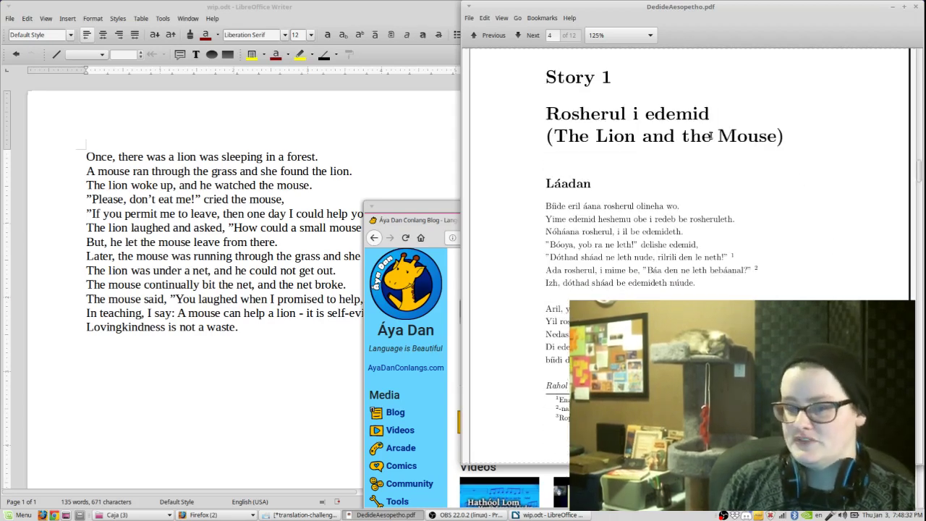
pyautogui.scroll(-3, 657, 250)
pyautogui.scroll(3, 600, 261)
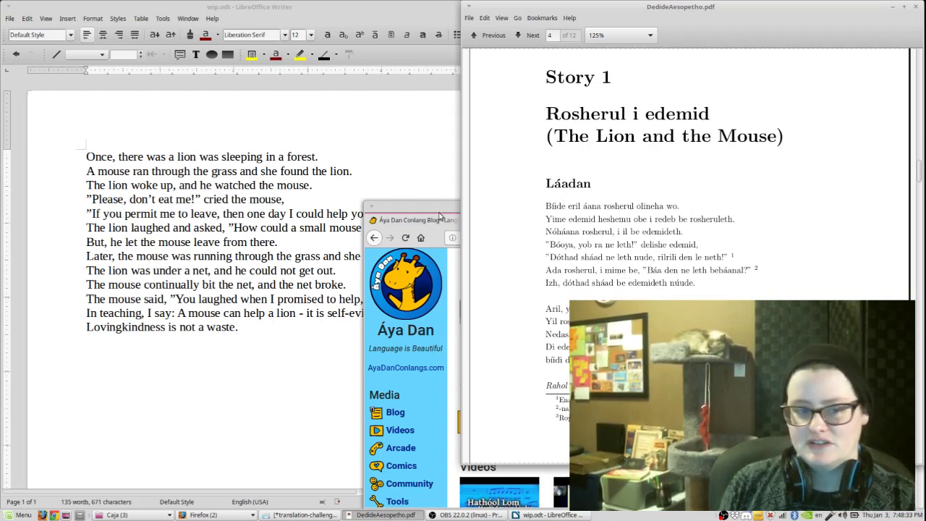
pyautogui.scroll(-15, 570, 173)
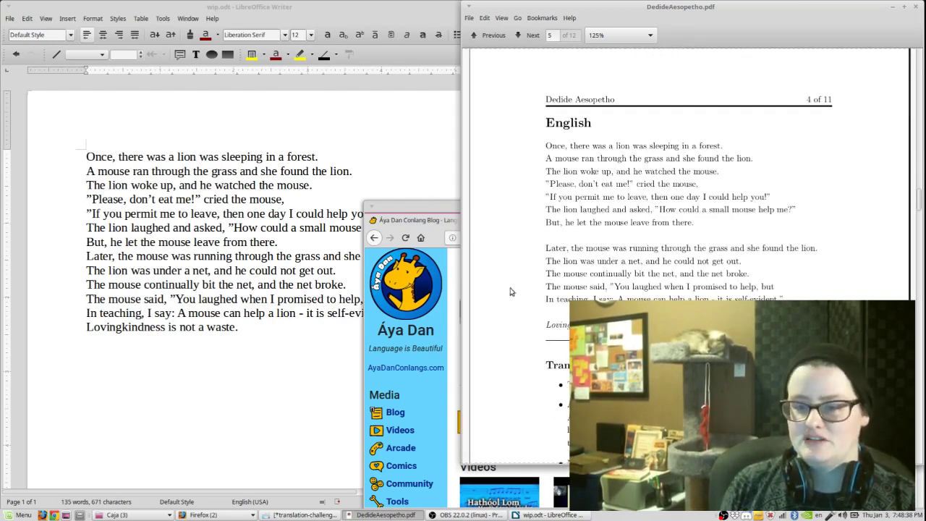
pyautogui.scroll(-5, 578, 282)
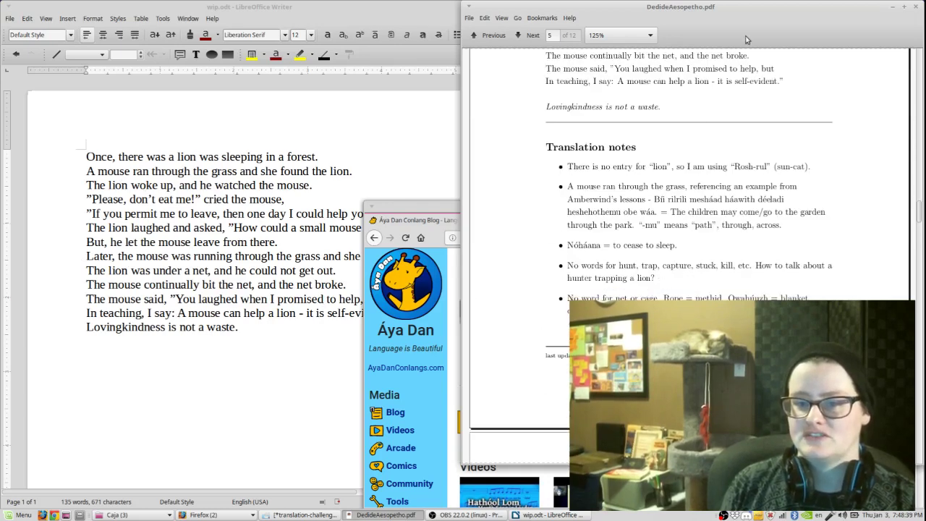
# - Minimize the PDF and arrange the wip.odt document and the Láadan web page side by side
pyautogui.click(892, 7)
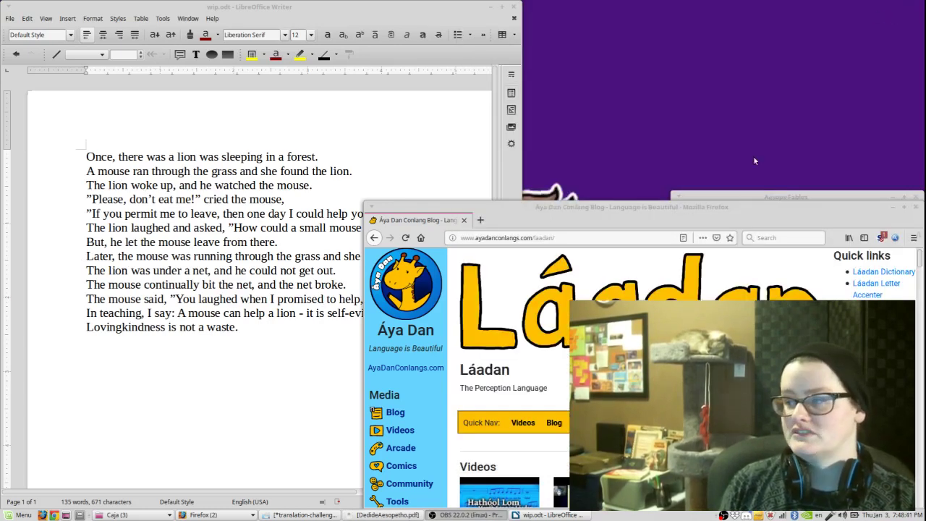
pyautogui.moveTo(364, 201); pyautogui.dragTo(526, 3)
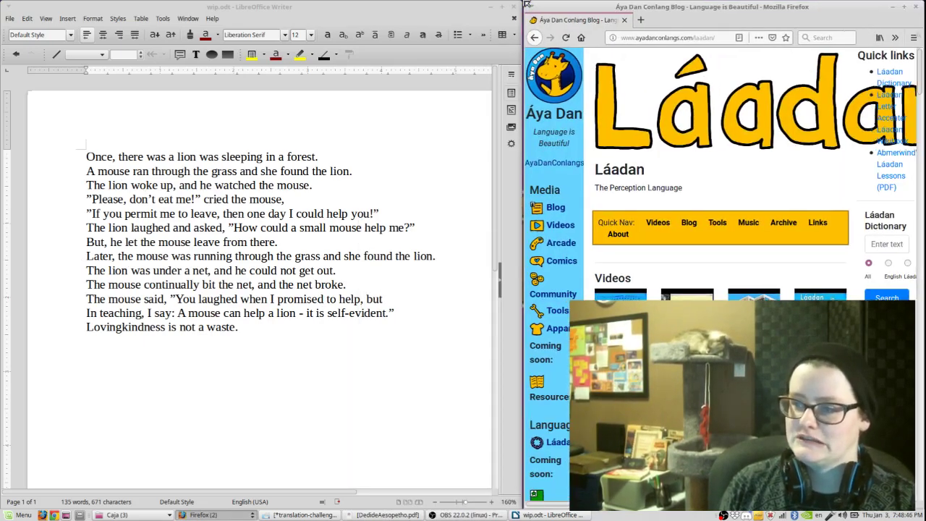
pyautogui.click(400, 149)
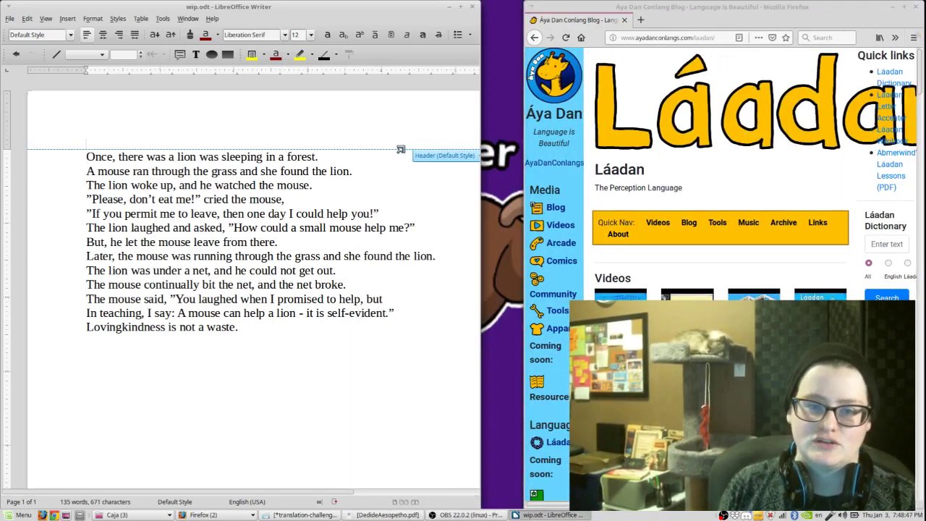
pyautogui.hscroll(3, 259, 480)
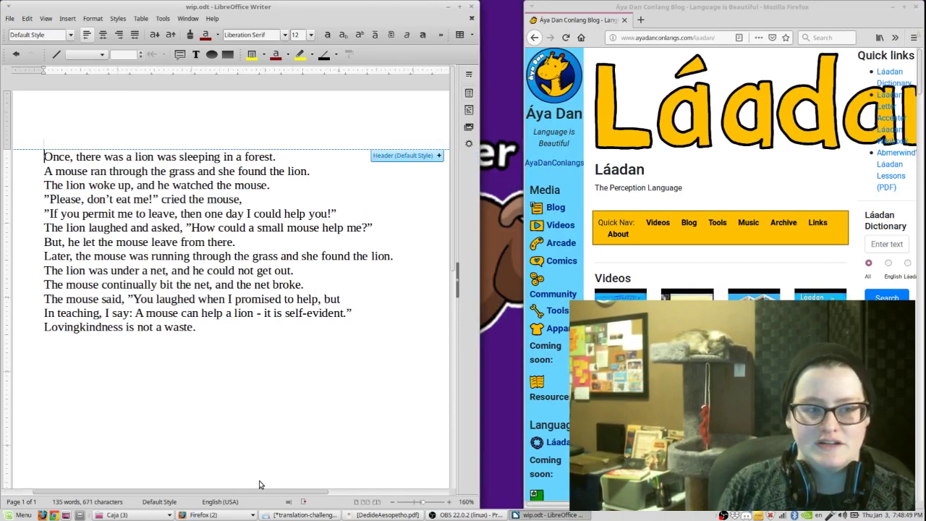
pyautogui.hscroll(2, 259, 480)
pyautogui.moveTo(479, 340); pyautogui.dragTo(434, 314)
pyautogui.moveTo(524, 303); pyautogui.dragTo(443, 283)
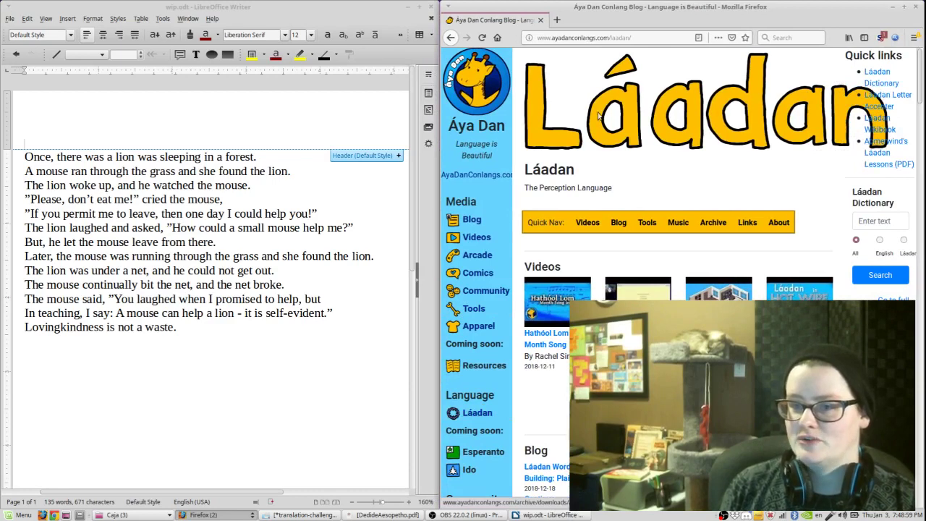
# - Open the Láadan Dictionary and the Láadan Wikibook in new tabs and close the original Láadan page
pyautogui.middleClick(886, 84)
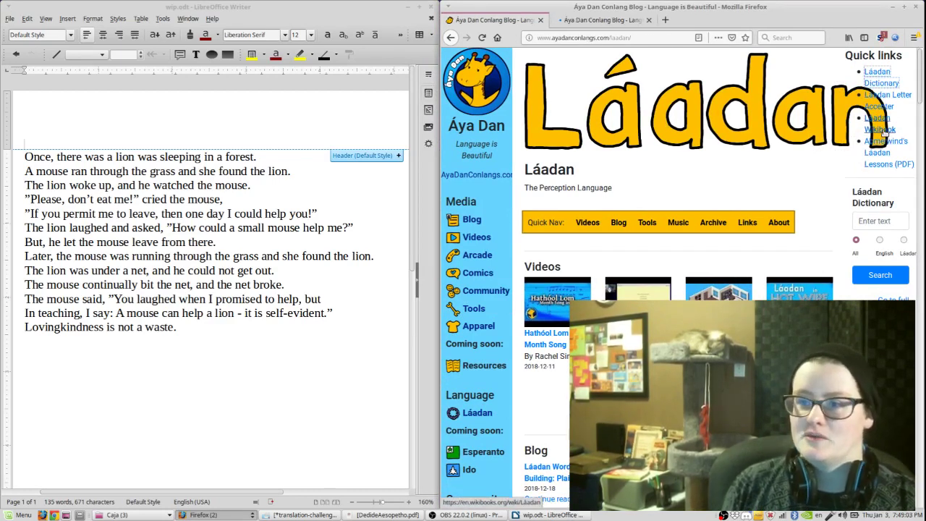
pyautogui.middleClick(883, 129)
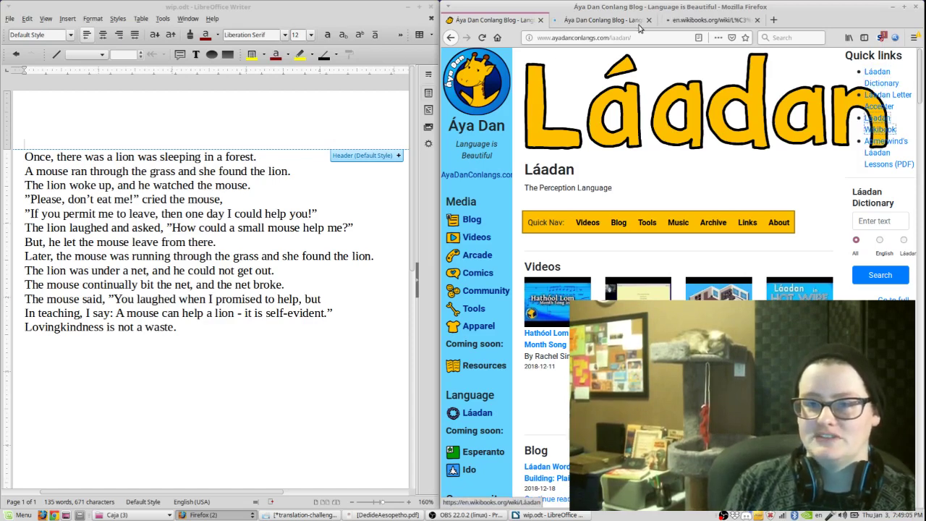
pyautogui.middleClick(471, 21)
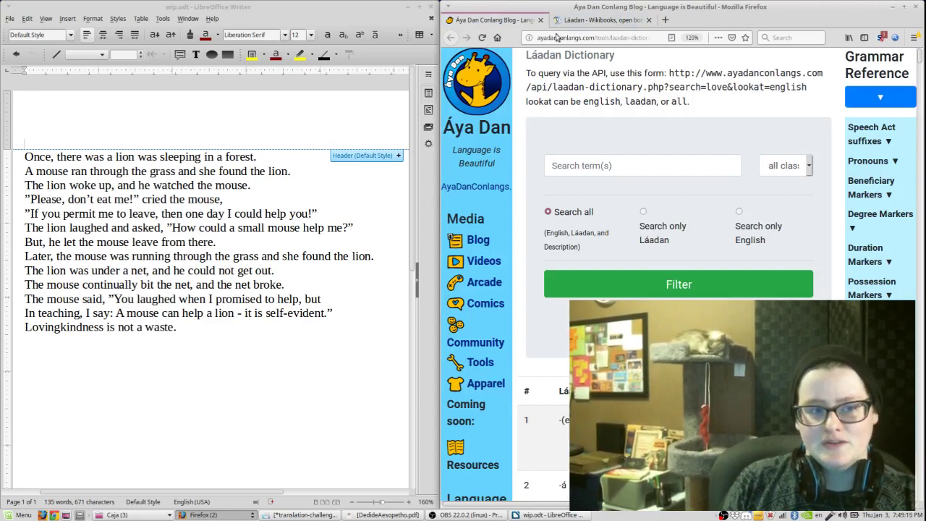
# - Open the Grammar Reference page from the Láadan Wikibook
pyautogui.click(636, 24)
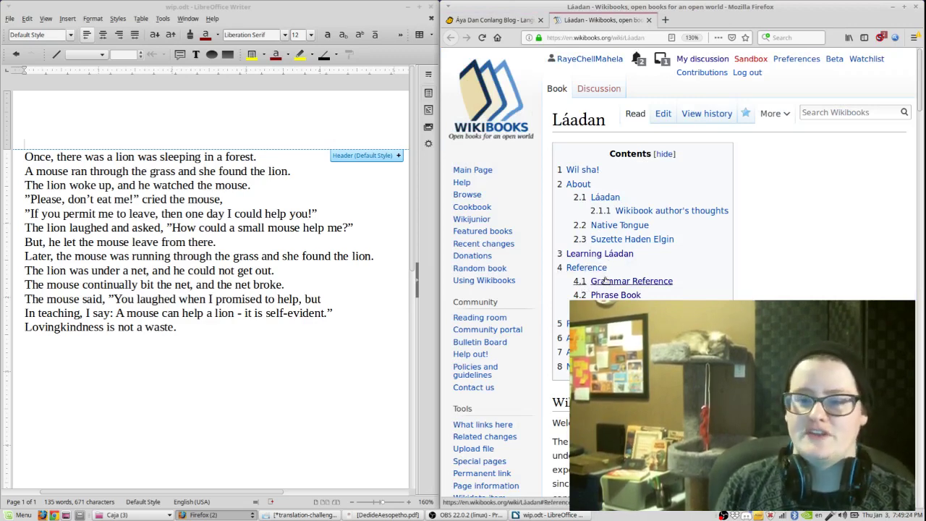
pyautogui.click(629, 280)
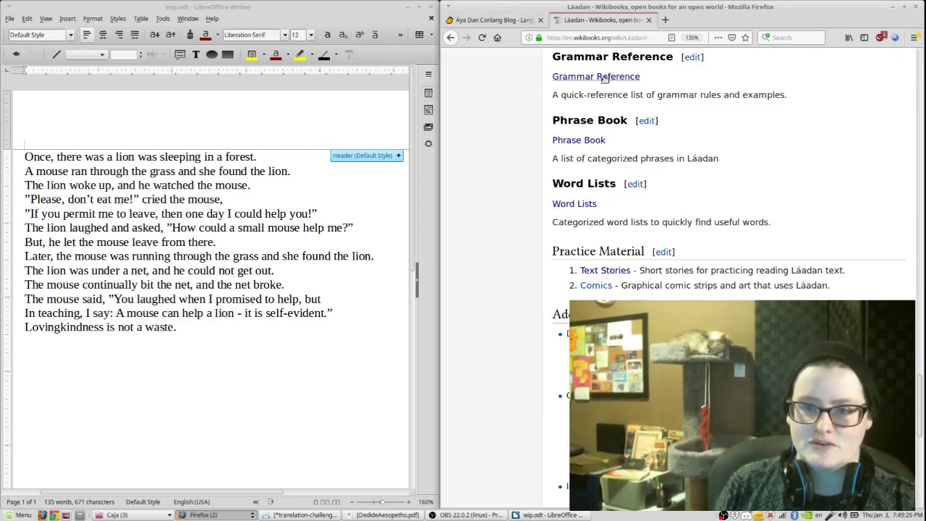
pyautogui.click(600, 77)
# - Add three blank lines in wip.odt below the sentence "Once, there was a lion was sleeping in a forest."
pyautogui.click(256, 156)
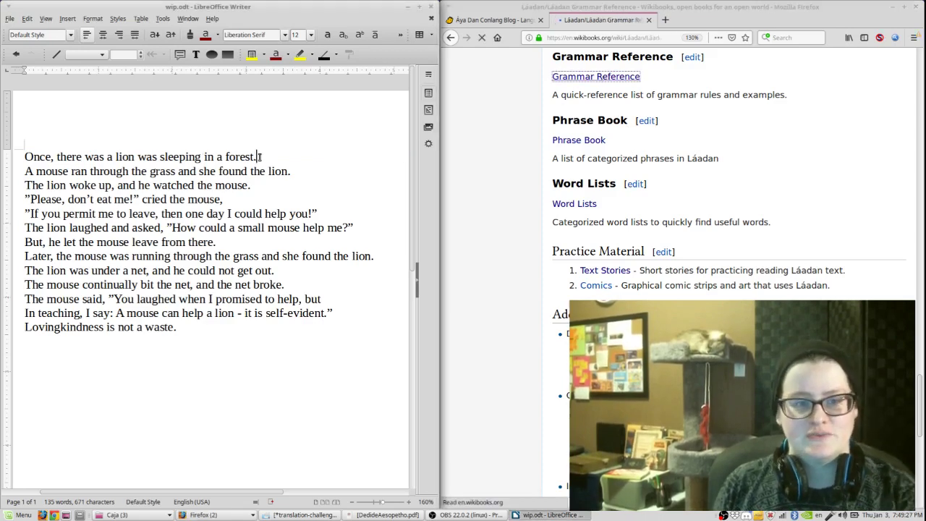
pyautogui.press('Return')
pyautogui.press('Return')
pyautogui.press('Return')
pyautogui.click(279, 181)
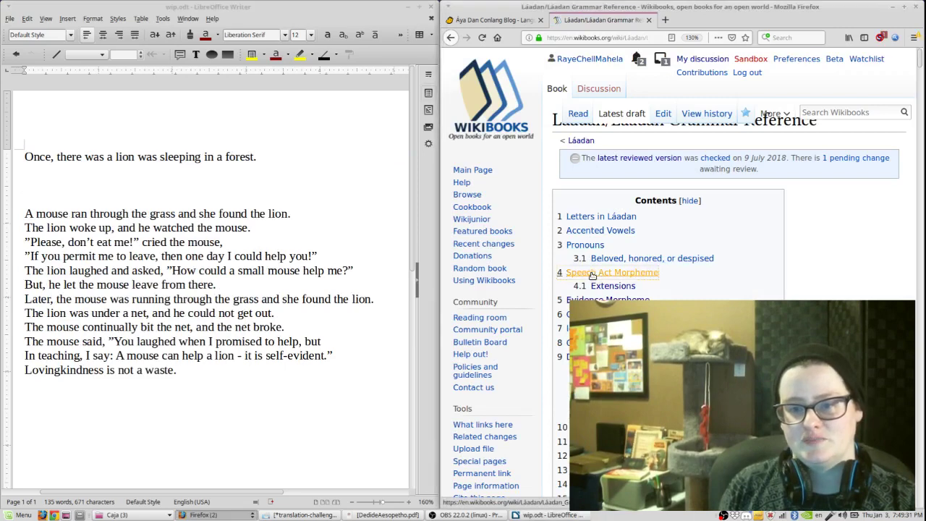
# - Copy "Bíi" from the Speech Act Morpheme table and paste it as unformatted text on the middle blank line
pyautogui.click(591, 273)
pyautogui.doubleClick(561, 150)
pyautogui.press('super+c')
pyautogui.click(167, 181)
pyautogui.hotkey('ctrl', 'shift', 'v')
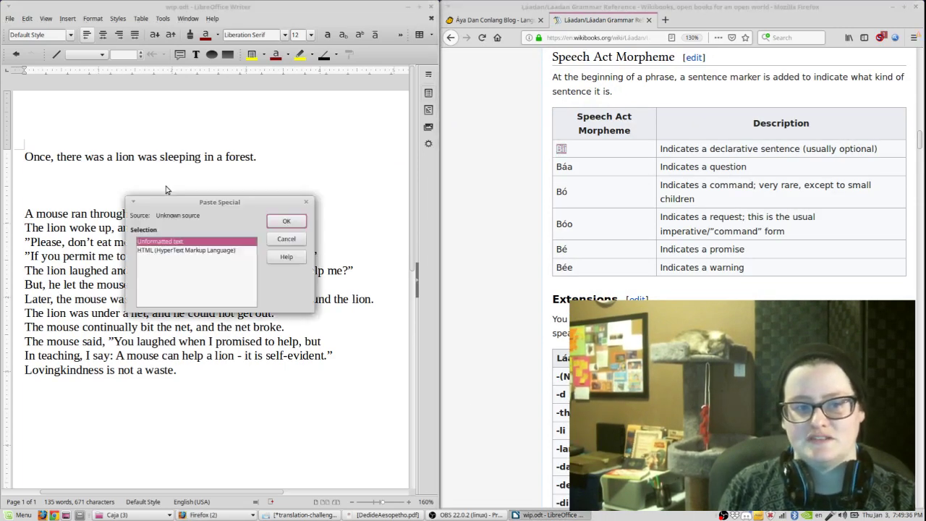
pyautogui.click(286, 222)
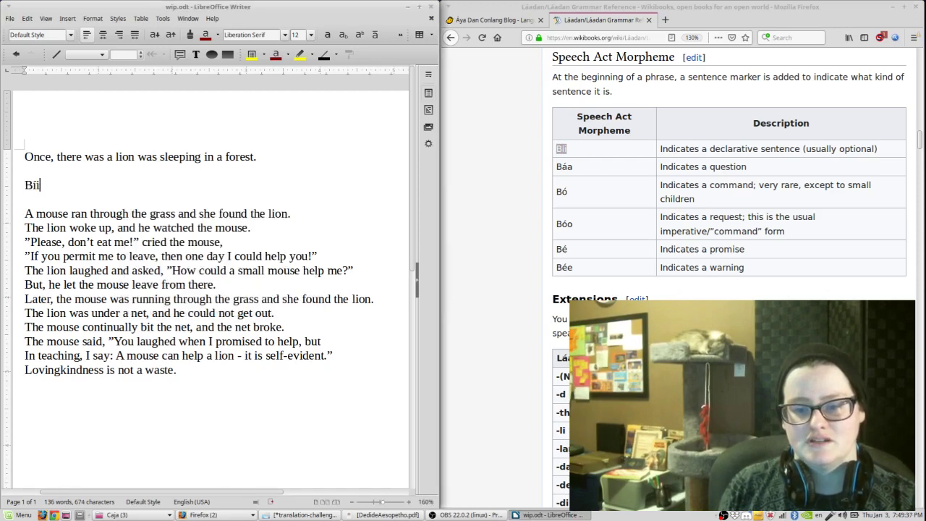
# - Copy the "de" suffix from the Extensions table and append it as unformatted text to form "Bíide"
pyautogui.click(560, 491)
pyautogui.doubleClick(563, 484)
pyautogui.click(131, 189)
pyautogui.hotkey('ctrl', 'shift', 'v')
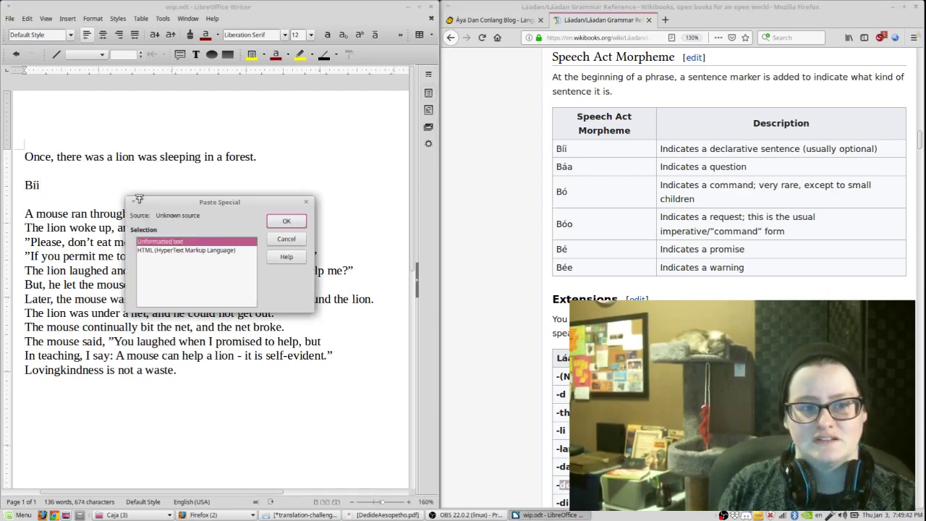
pyautogui.click(285, 222)
# - Copy the hypothetical tense word "rilrili" from the Tenses section and paste it as unformatted text after "Bíide"
pyautogui.click(769, 168)
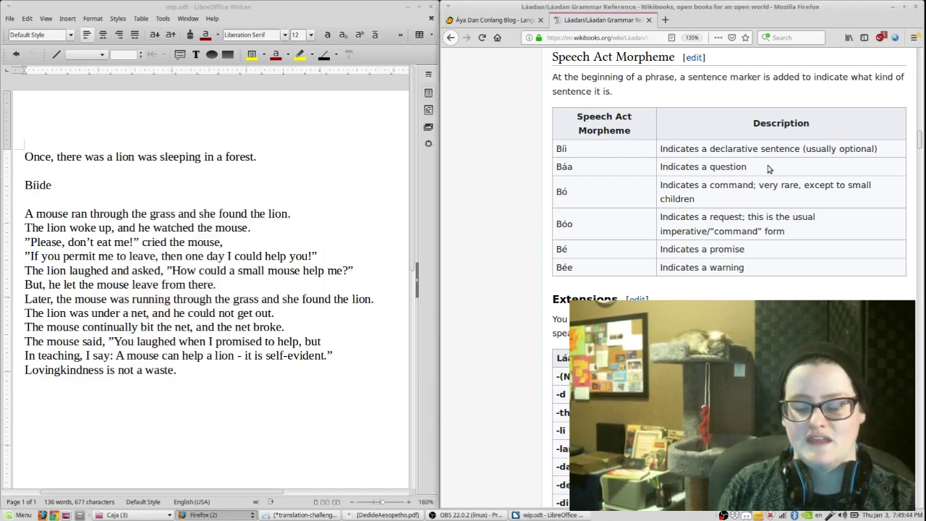
pyautogui.press('Home')
pyautogui.scroll(-6, 631, 166)
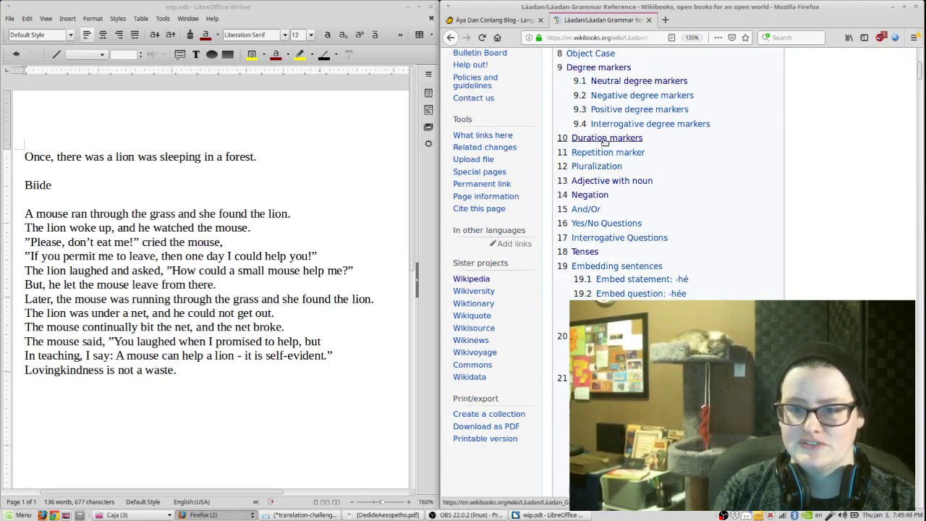
pyautogui.click(590, 252)
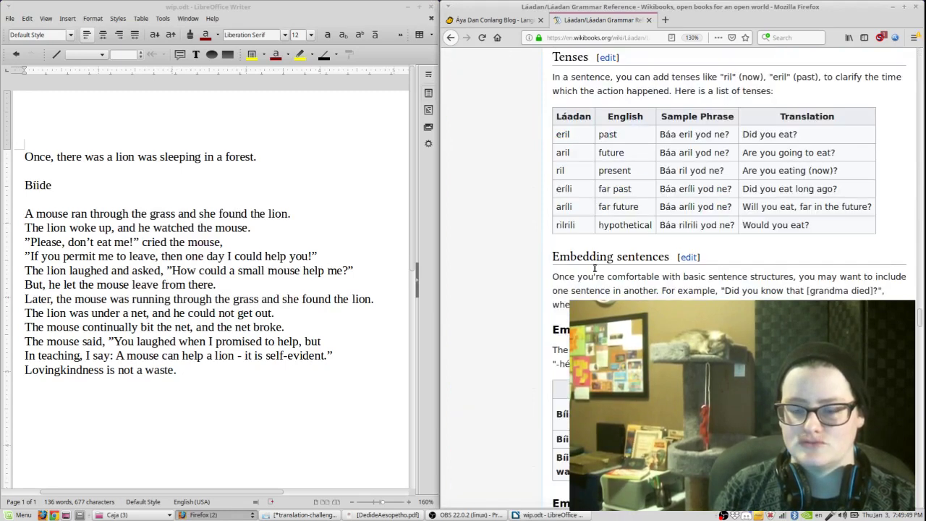
pyautogui.doubleClick(570, 227)
pyautogui.press('super+c')
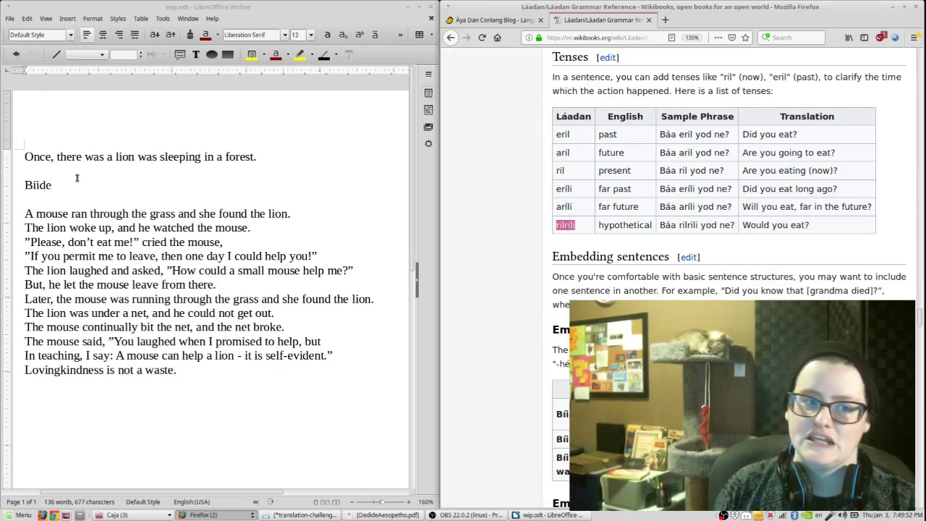
pyautogui.click(76, 194)
pyautogui.hotkey('ctrl', 'shift', 'v')
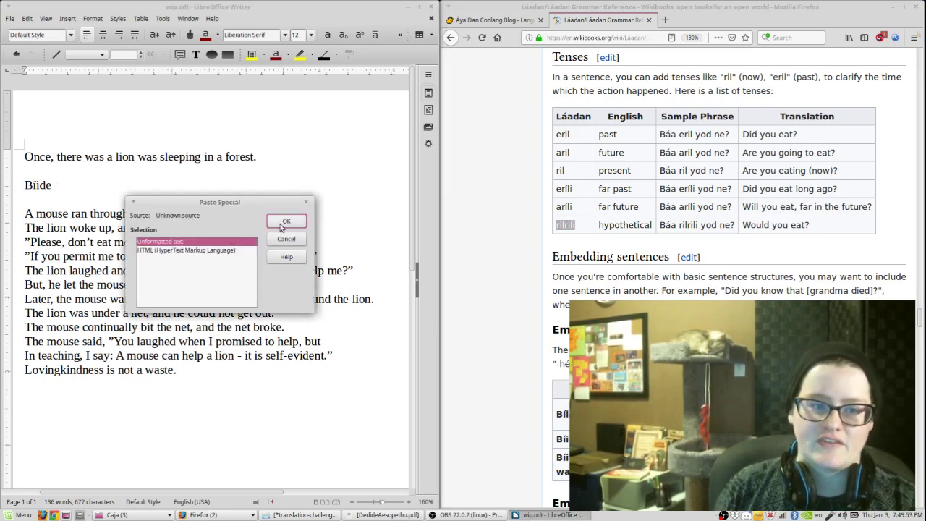
pyautogui.click(284, 222)
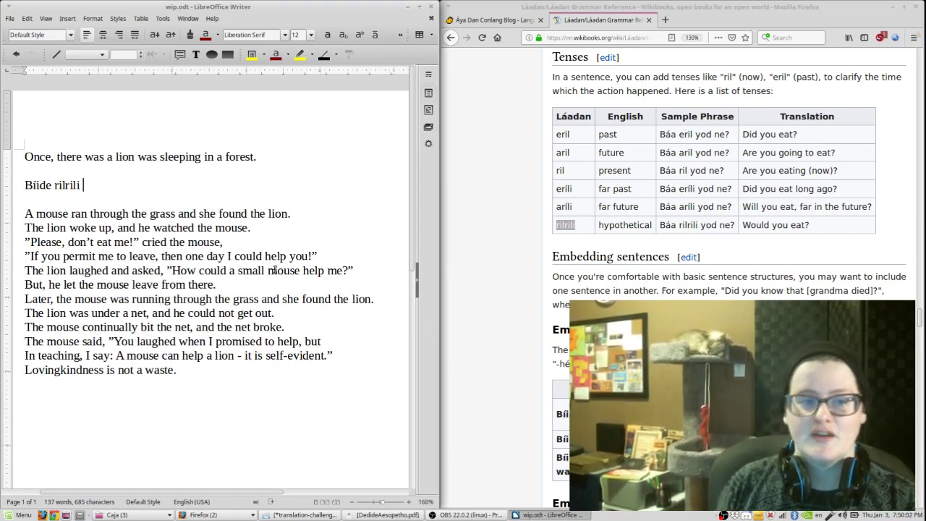
# - Bring up the Láadan Dictionary and write the indented paraphrase "ONCE, A LION SLEPT IN THE FOREST." above "Bíide rilrili"
pyautogui.click(472, 21)
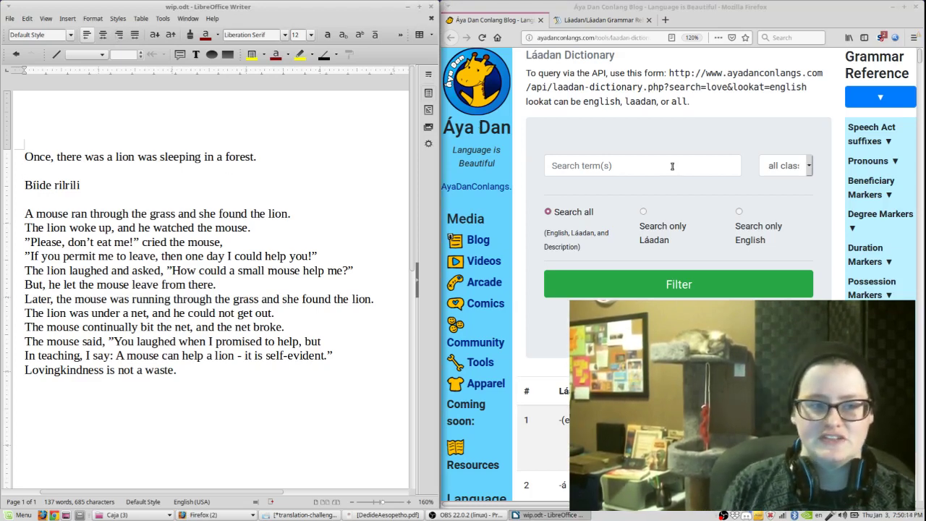
pyautogui.write('ONCE, THERE')
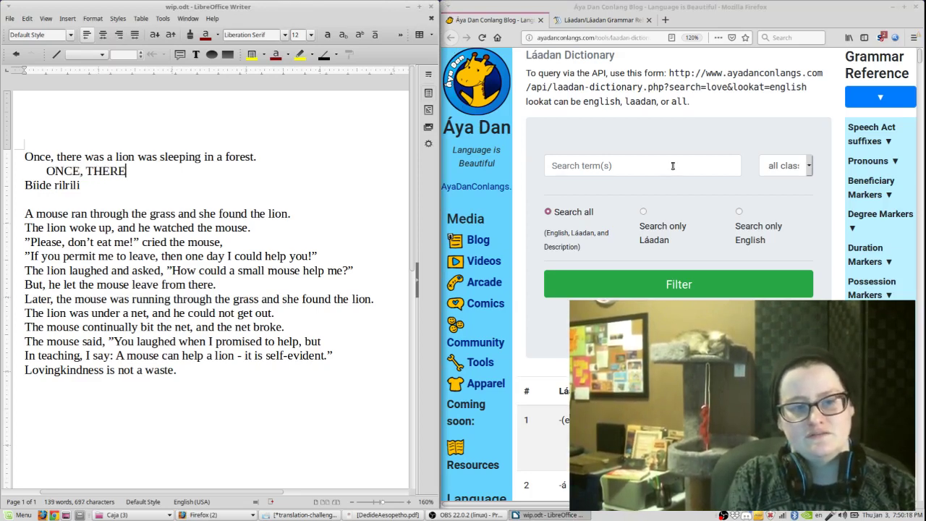
pyautogui.write(' SL')
pyautogui.press('BackSpace')
pyautogui.press('BackSpace')
pyautogui.press('BackSpace')
pyautogui.press('BackSpace')
pyautogui.press('BackSpace')
pyautogui.press('BackSpace')
pyautogui.press('BackSpace')
pyautogui.press('BackSpace')
pyautogui.write('A LION SLEPT IN THE FORST.')
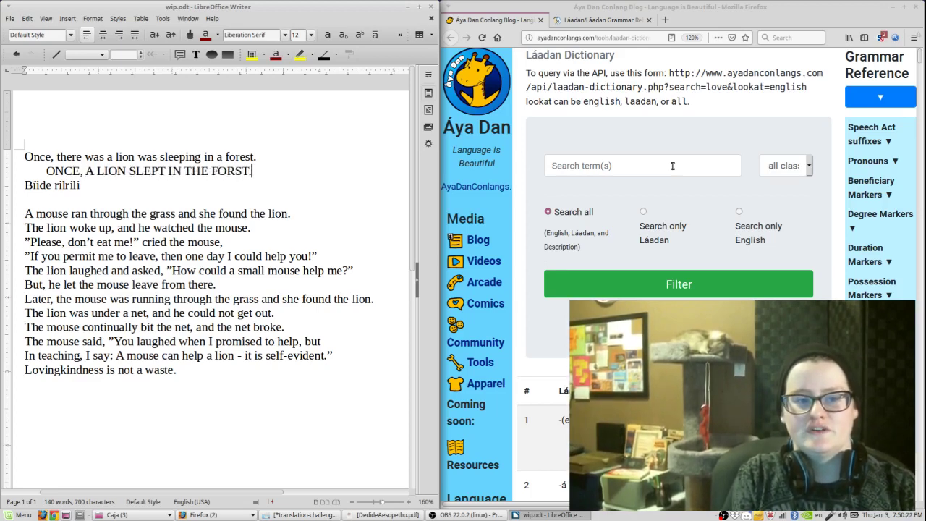
pyautogui.press('BackSpace')
pyautogui.press('BackSpace')
pyautogui.press('BackSpace')
pyautogui.write('EST.')
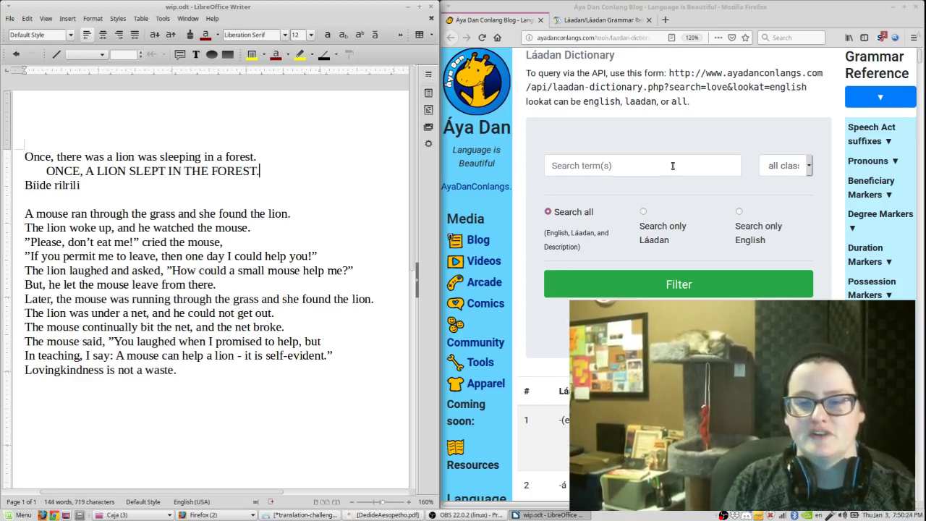
# - Search the Láadan Dictionary for "lion" across all fields
pyautogui.click(673, 166)
pyautogui.write('lion')
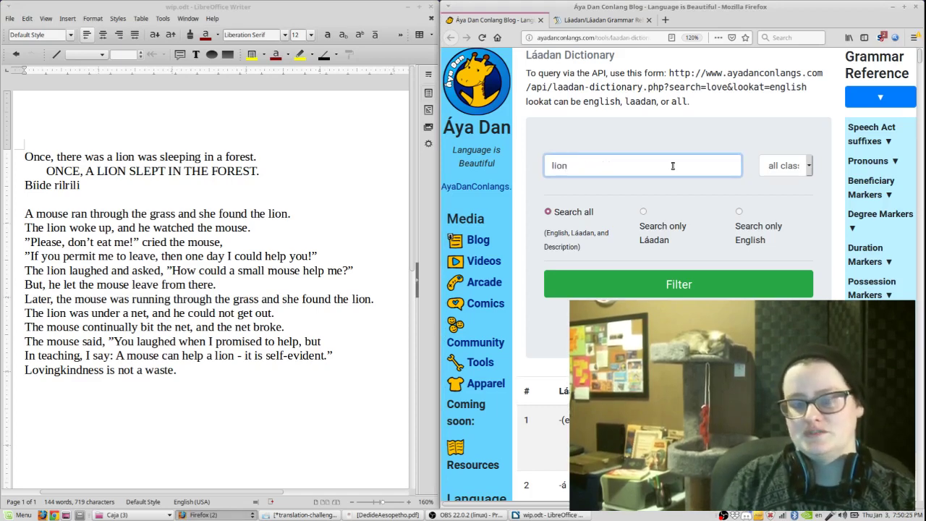
pyautogui.click(635, 290)
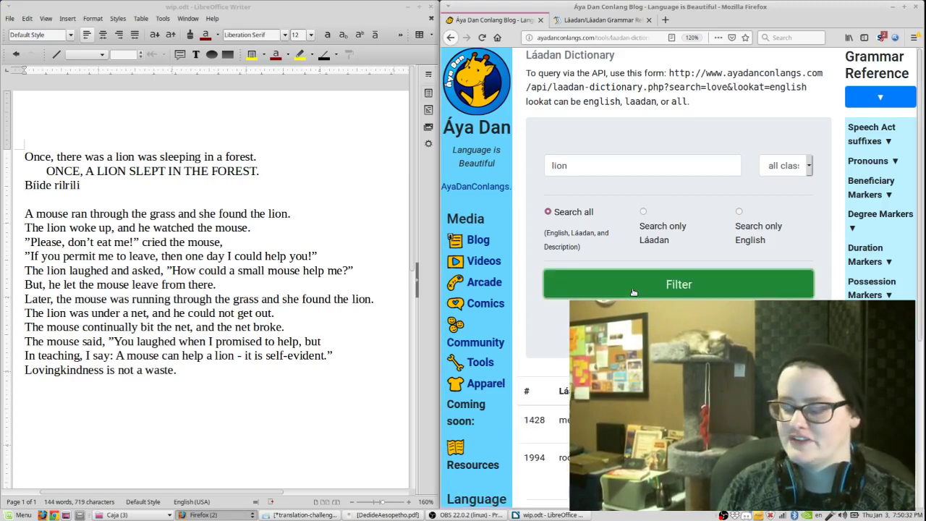
pyautogui.moveTo(724, 7); pyautogui.dragTo(527, 6)
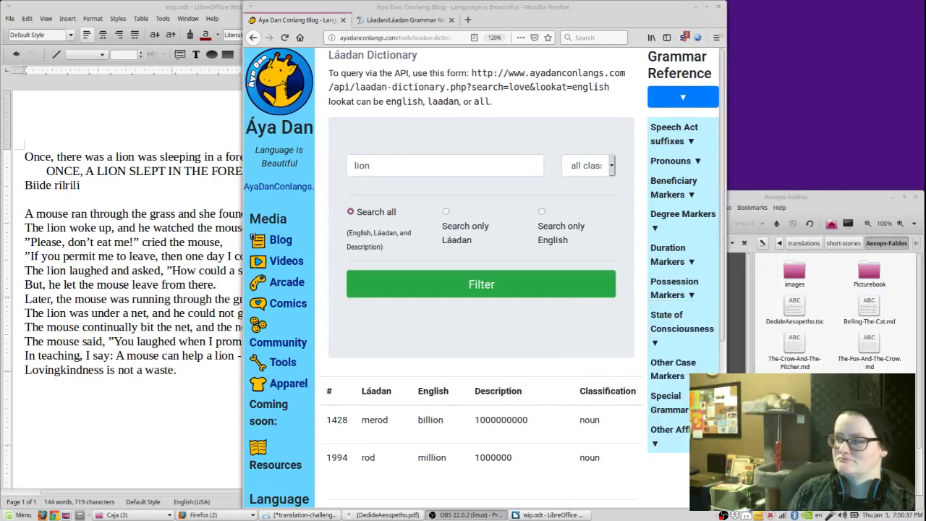
pyautogui.press('super+Right')
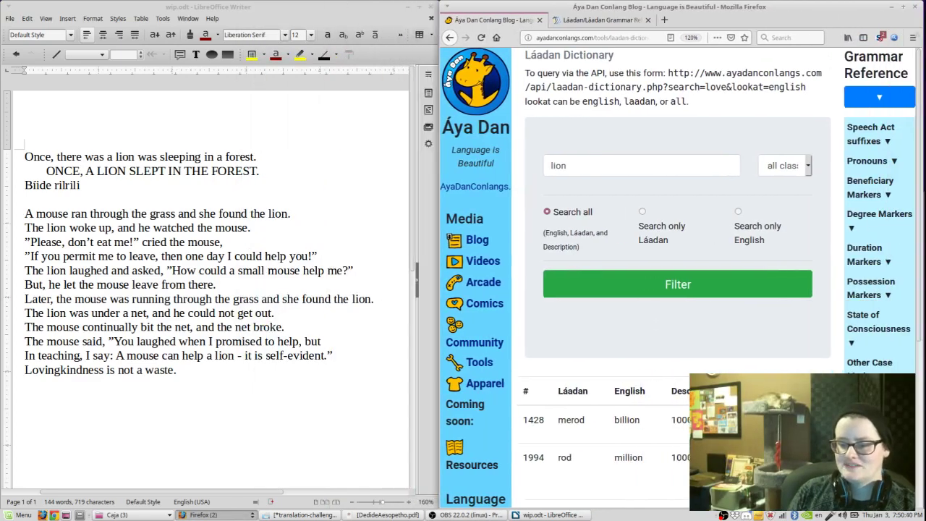
pyautogui.click(575, 515)
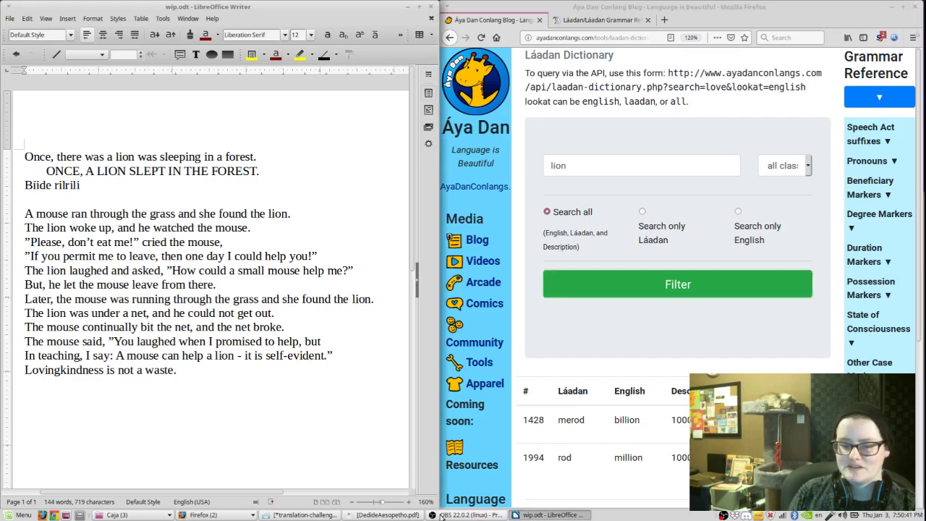
# - Check the translation note about "lion" in DedideAesopetho.pdf, and put the PDF away
pyautogui.click(375, 513)
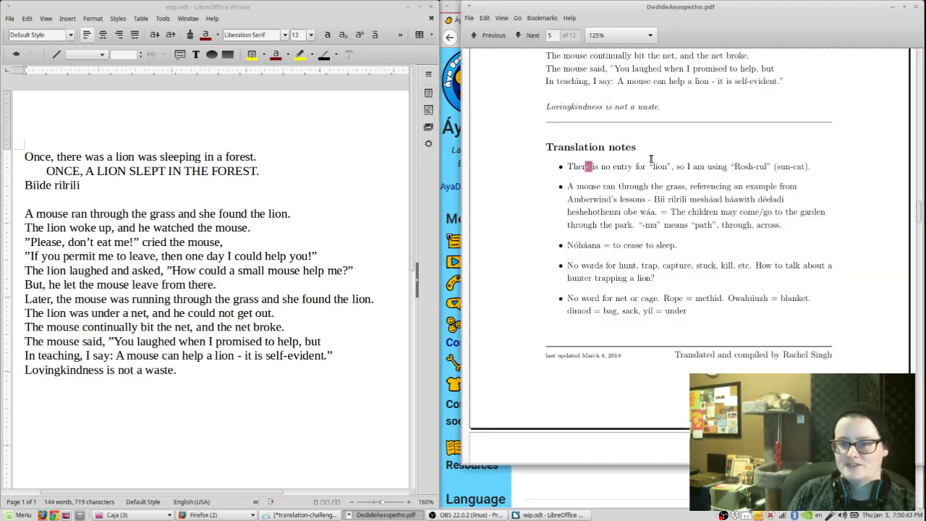
pyautogui.moveTo(589, 166); pyautogui.dragTo(678, 172)
pyautogui.click(892, 6)
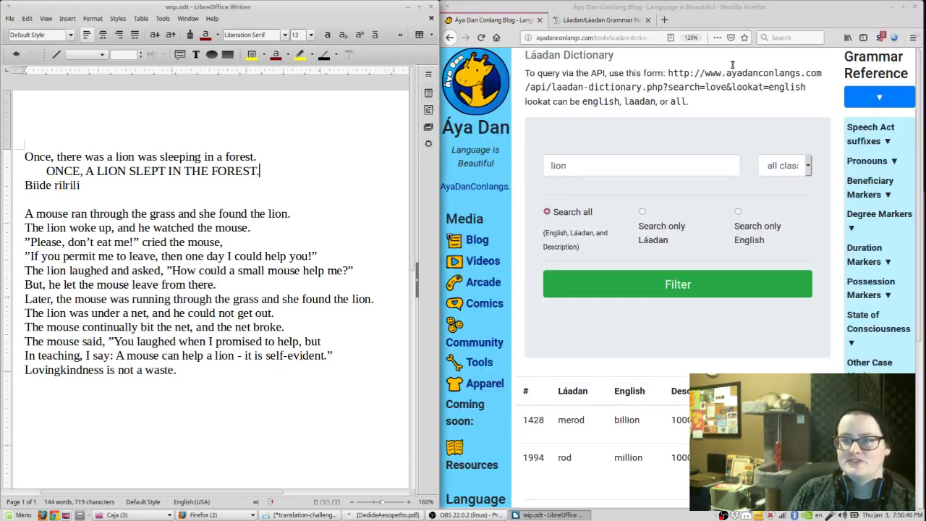
# - Insert an empty line between the indented paraphrase and "Bíide rilrili" in wip.odt
pyautogui.click(618, 138)
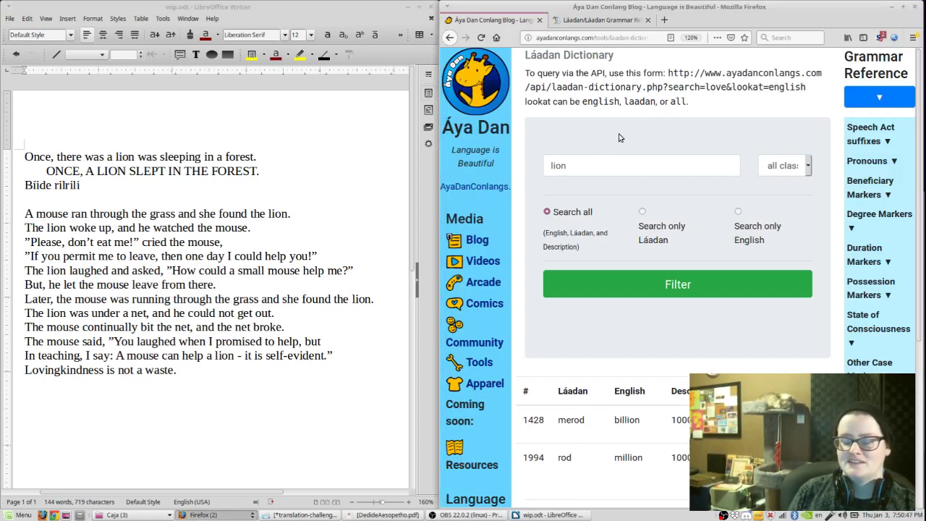
pyautogui.click(26, 185)
pyautogui.press('Return')
# - Search the web for "etymology lion" in a new browser tab and read the Online Etymology Dictionary entry
pyautogui.click(603, 141)
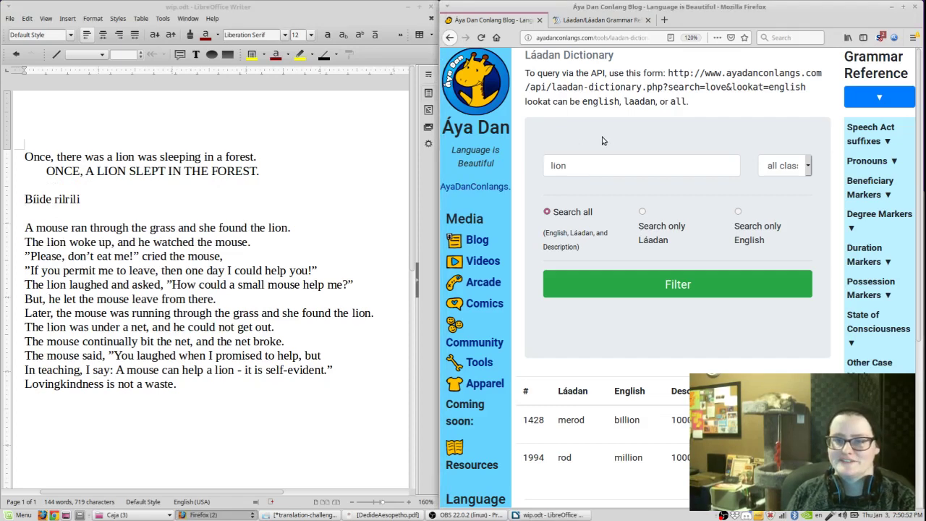
pyautogui.hotkey('ctrl', 't')
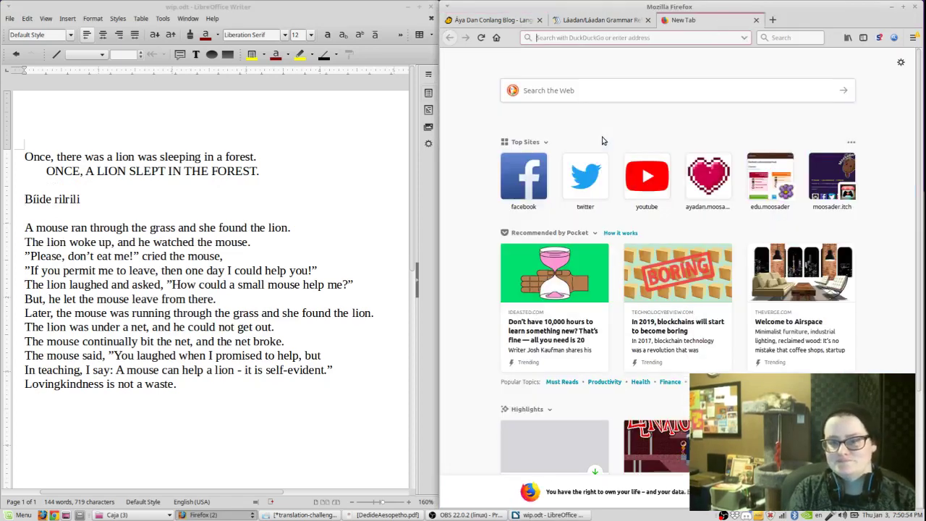
pyautogui.write('etymology lion')
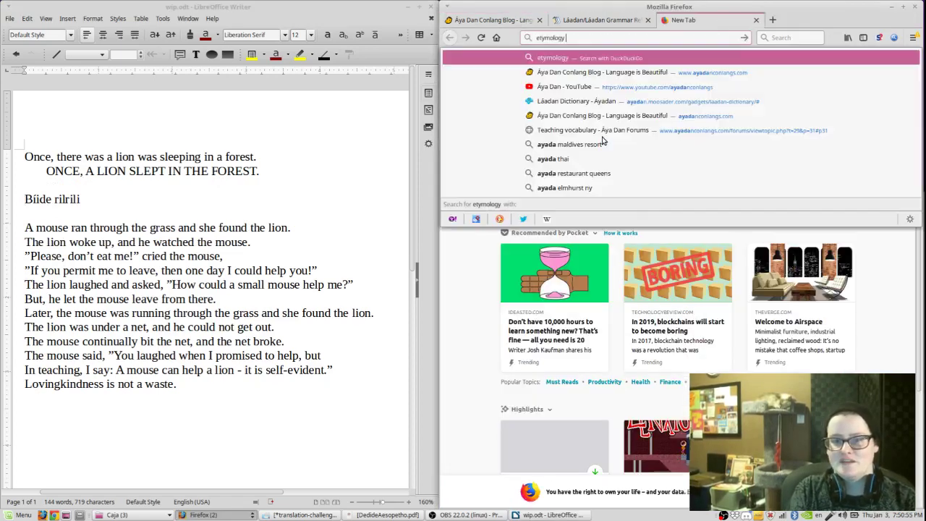
pyautogui.press('Return')
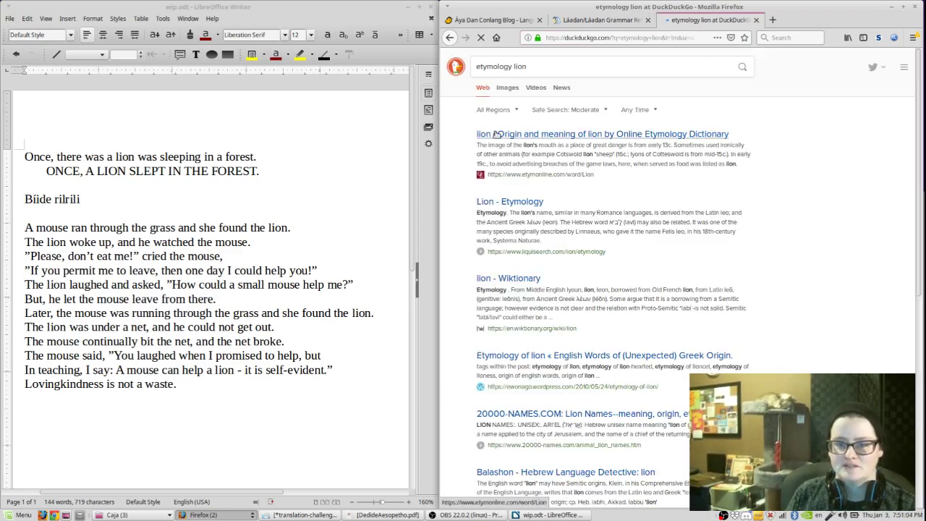
pyautogui.click(495, 134)
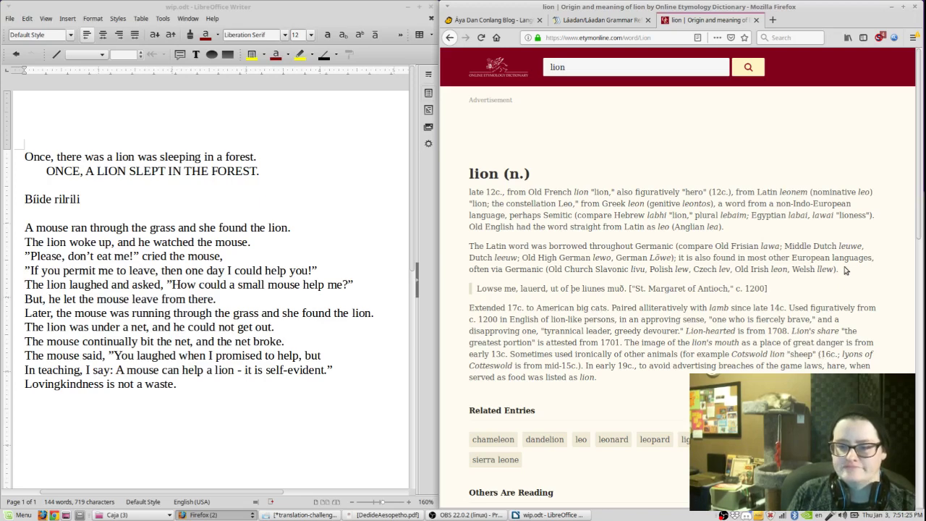
pyautogui.scroll(-2, 845, 265)
pyautogui.scroll(-2, 845, 265)
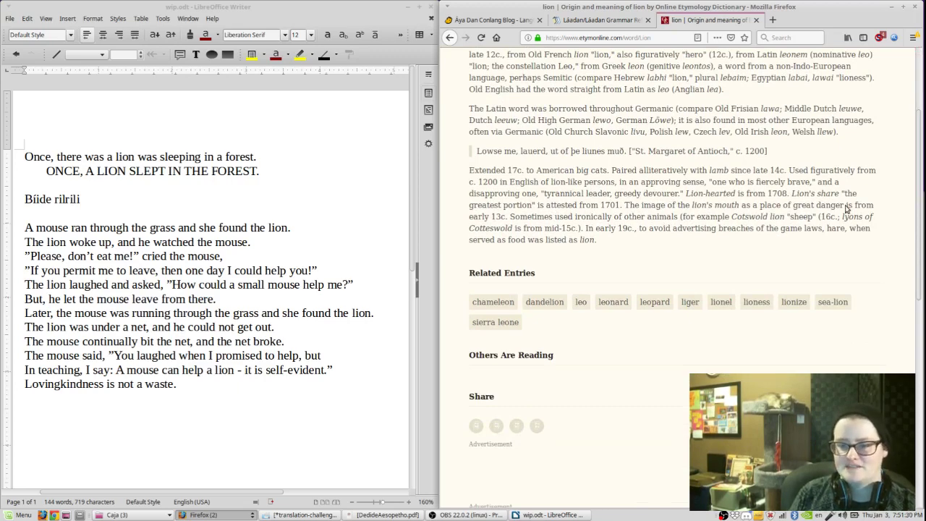
pyautogui.scroll(2, 845, 209)
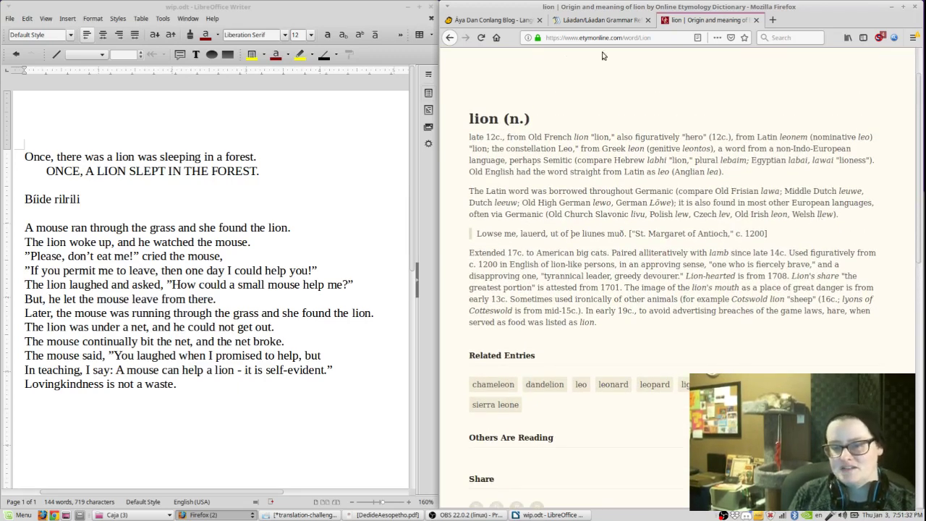
# - Return to the Láadan Dictionary and search all fields for "brave"
pyautogui.click(489, 23)
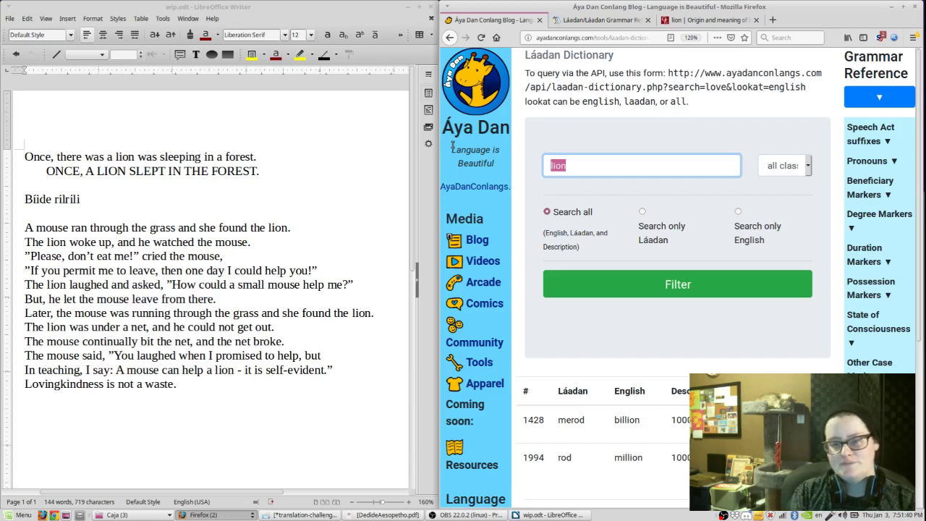
pyautogui.write('brave')
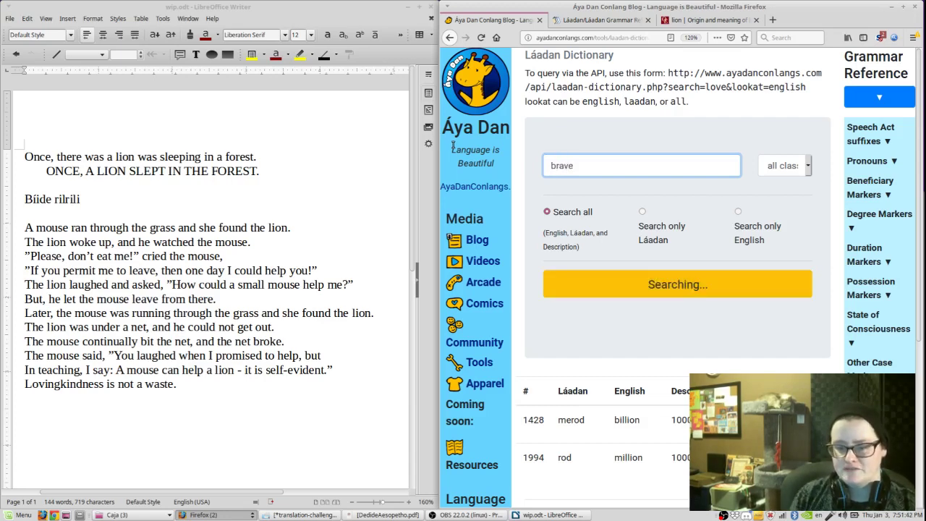
pyautogui.scroll(-3, 729, 261)
pyautogui.scroll(3, 729, 260)
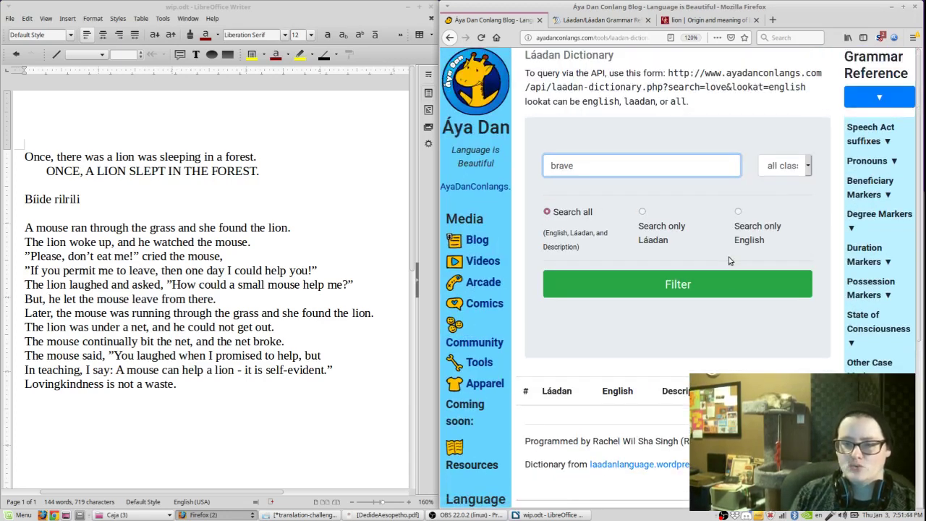
# - Search the Láadan Dictionary for "big" and review the matching entries
pyautogui.hotkey('ctrl', 'a')
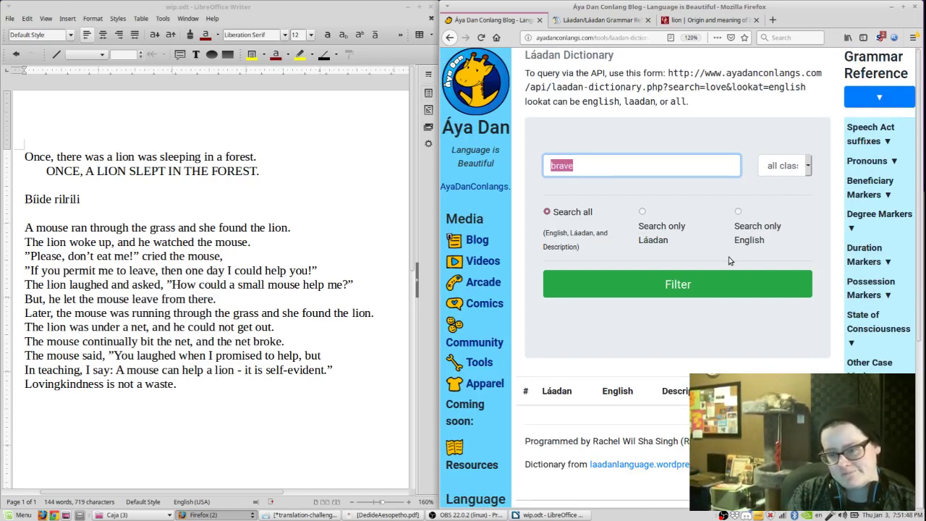
pyautogui.write('big')
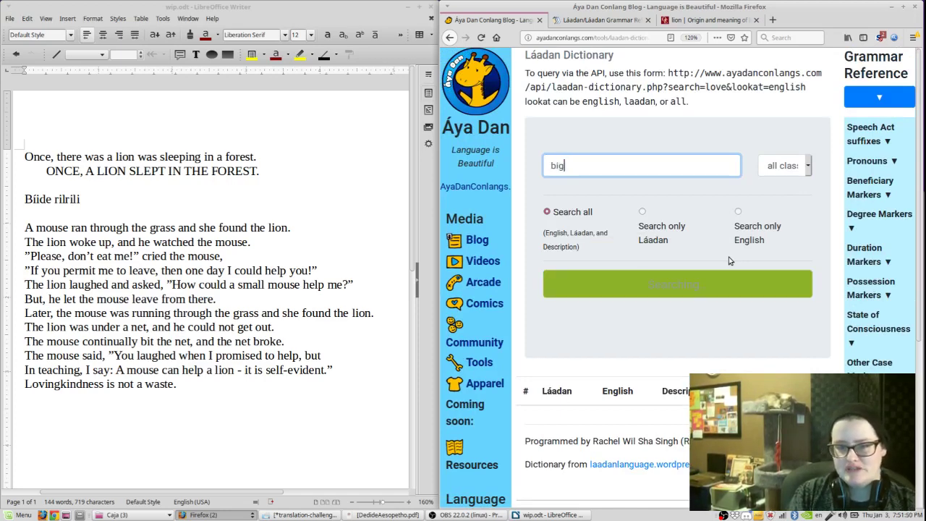
pyautogui.scroll(-3, 729, 261)
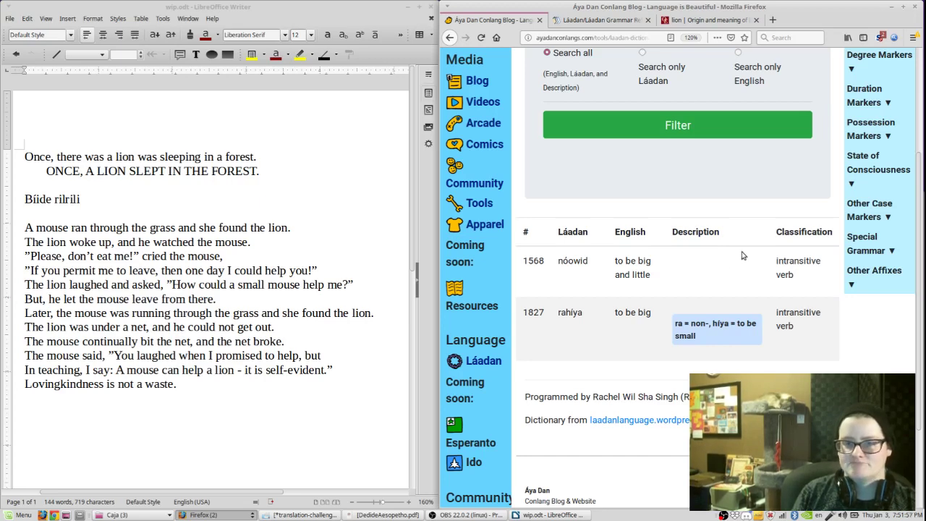
pyautogui.scroll(3, 741, 255)
# - Search the Láadan Dictionary for "sun" and find the Láadan noun among the entries
pyautogui.doubleClick(633, 168)
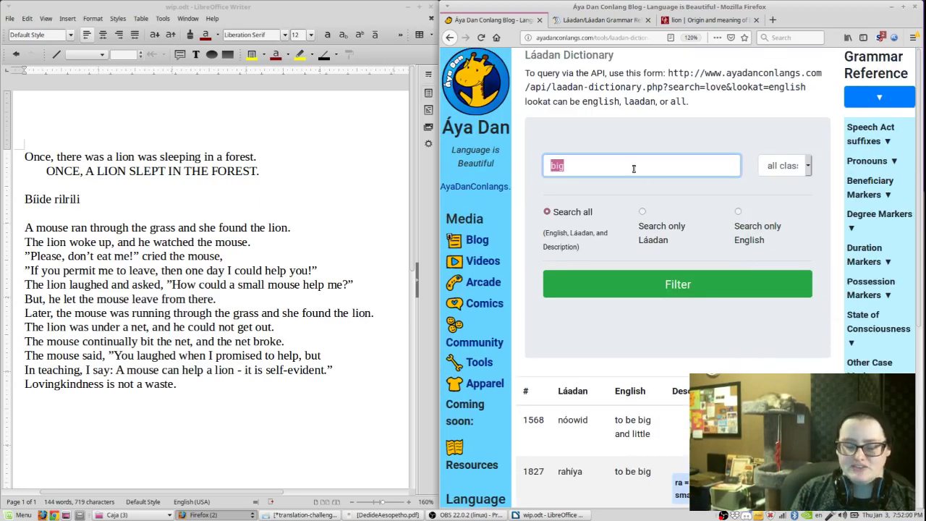
pyautogui.write('sun')
pyautogui.press('Return')
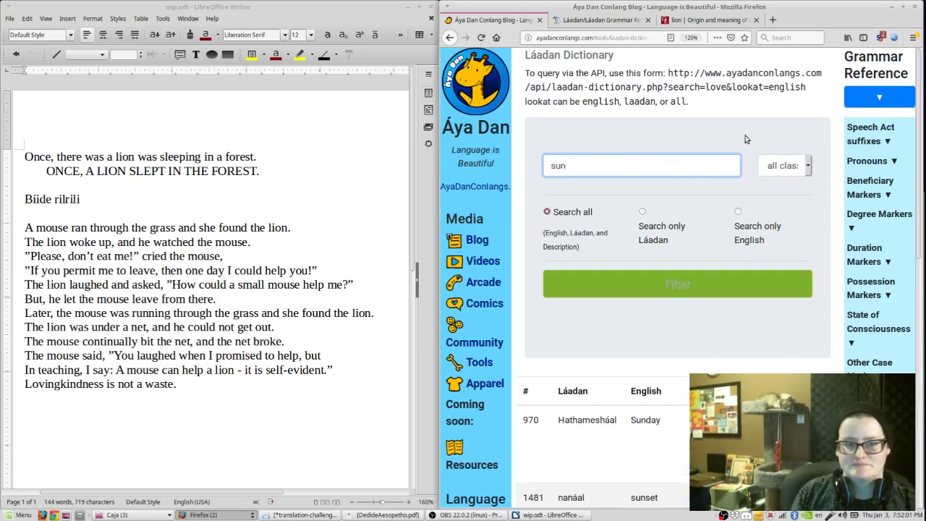
pyautogui.scroll(-8, 747, 138)
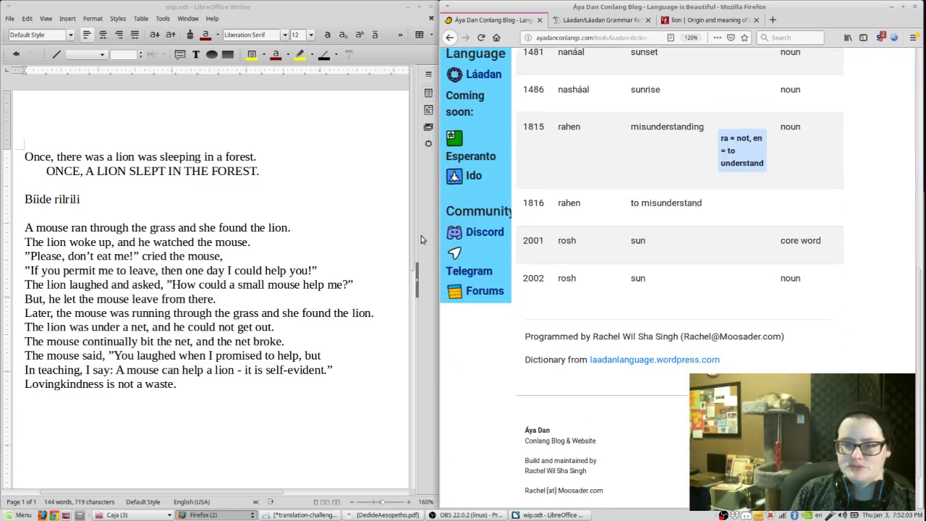
# - Add the indented note "LION = ROSHERUL (Sun-cat)" below the paraphrase in wip.odt, separated by an empty line
pyautogui.click(288, 165)
pyautogui.press('Return')
pyautogui.press('Return')
pyautogui.write('L')
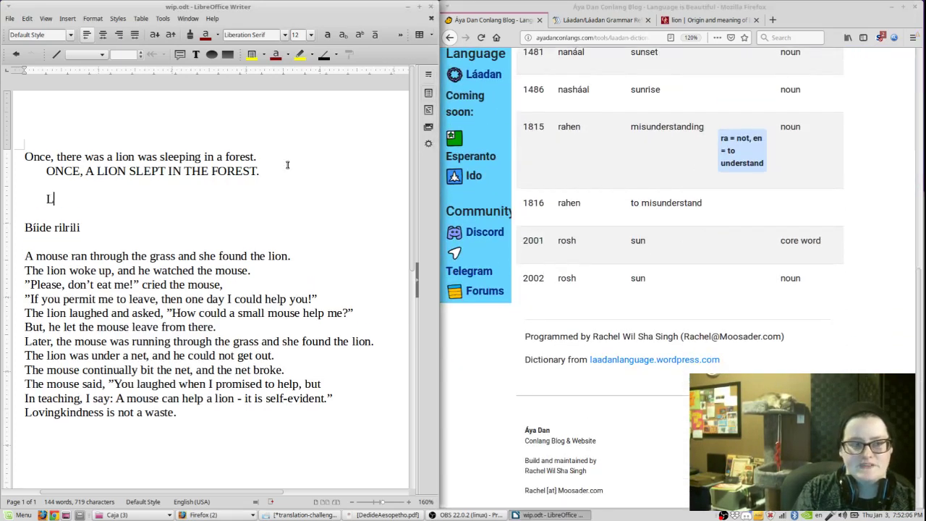
pyautogui.write('ION = ROSH')
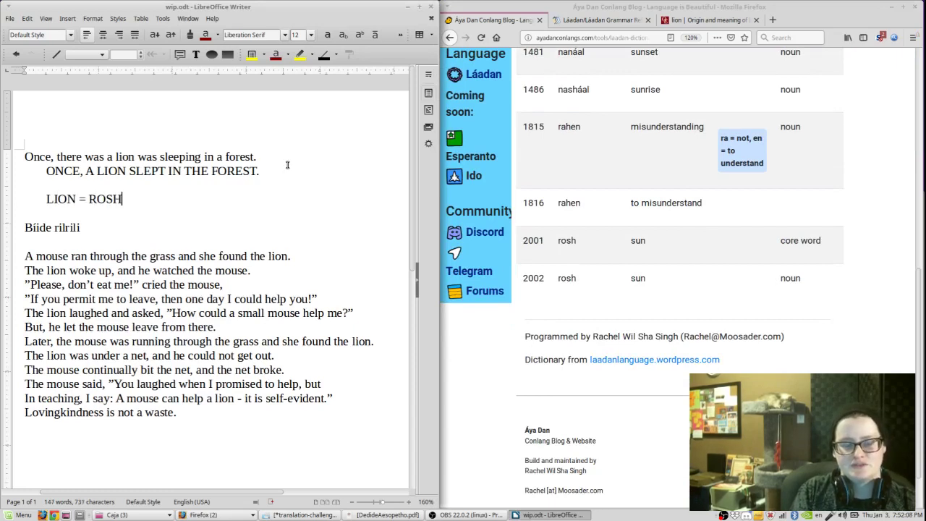
pyautogui.write('ERUL (Sun-cat)')
pyautogui.press('Down')
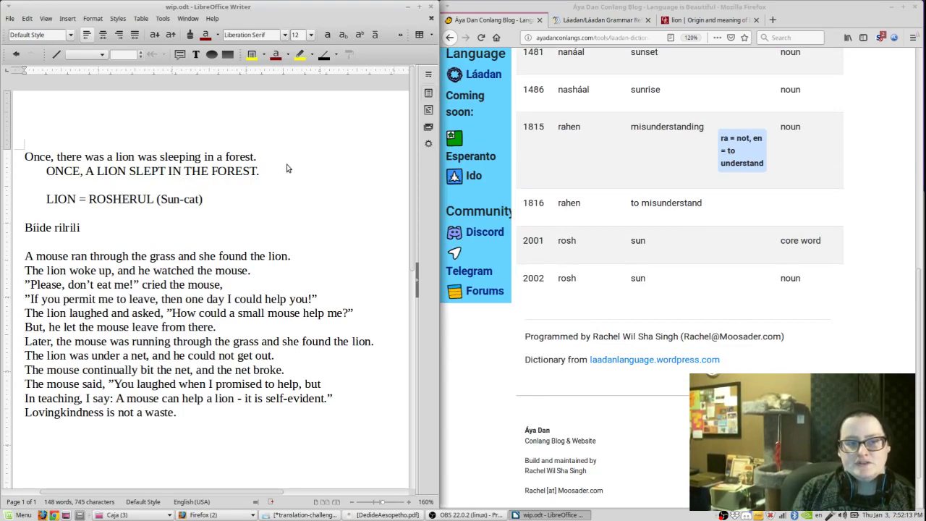
# - Search the Láadan Dictionary for "to sleep"
pyautogui.click(807, 297)
pyautogui.scroll(10, 807, 297)
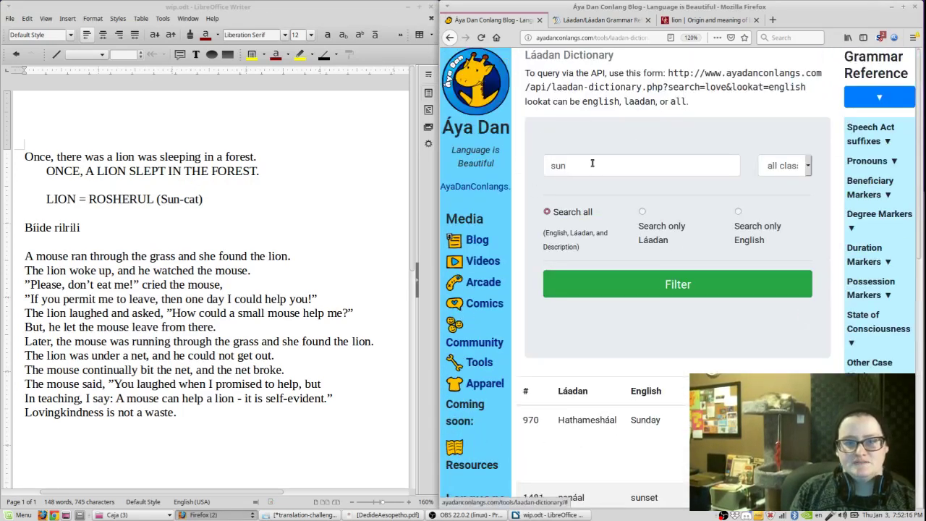
pyautogui.click(591, 164)
pyautogui.press('BackSpace')
pyautogui.press('BackSpace')
pyautogui.press('BackSpace')
pyautogui.write('to sleep')
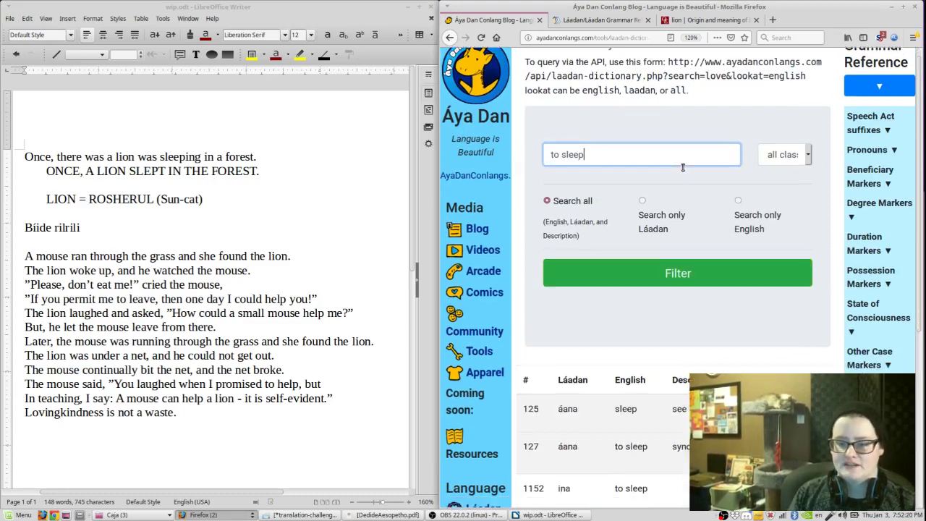
# - Copy "áana" from the dictionary results, paste it as unformatted text after "Bíide rilrili", and add "rosherul" behind it
pyautogui.scroll(-3, 651, 185)
pyautogui.doubleClick(563, 294)
pyautogui.click(100, 229)
pyautogui.hotkey('ctrl', 'shift', 'v')
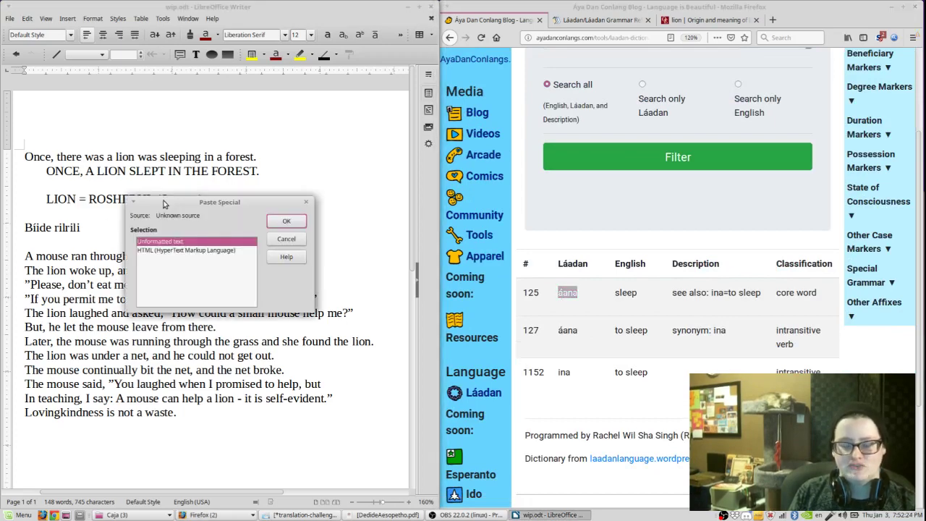
pyautogui.click(293, 220)
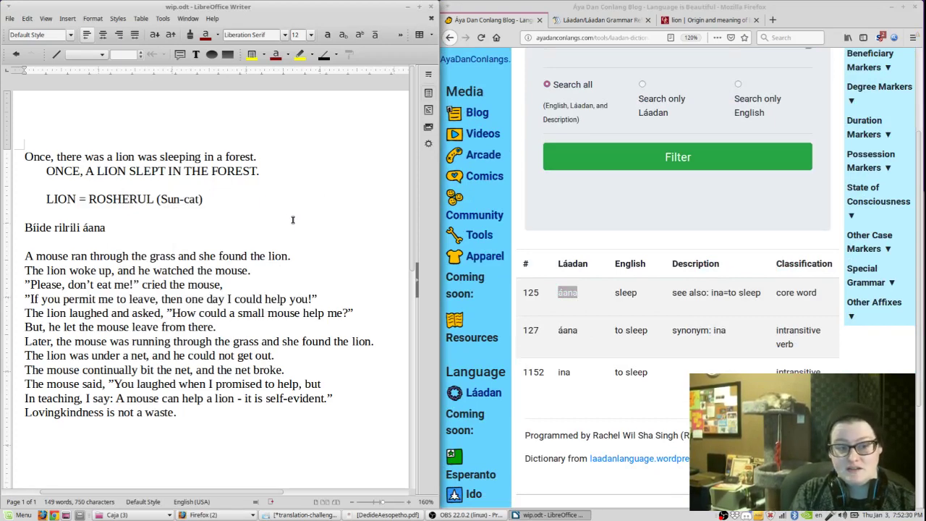
pyautogui.write('rosherul')
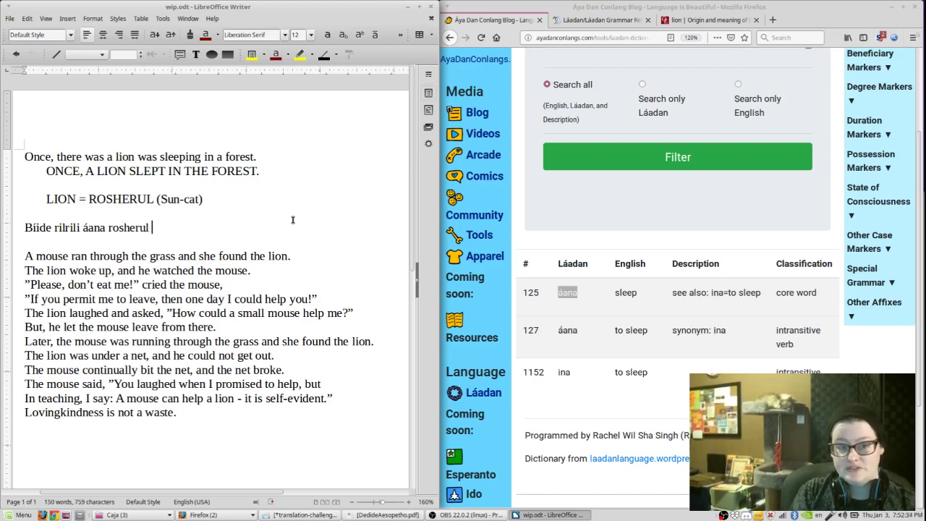
# - Look up "forest" in the Láadan Dictionary and append its translation "olin" after "rosherul" in wip.odt
pyautogui.scroll(3, 618, 181)
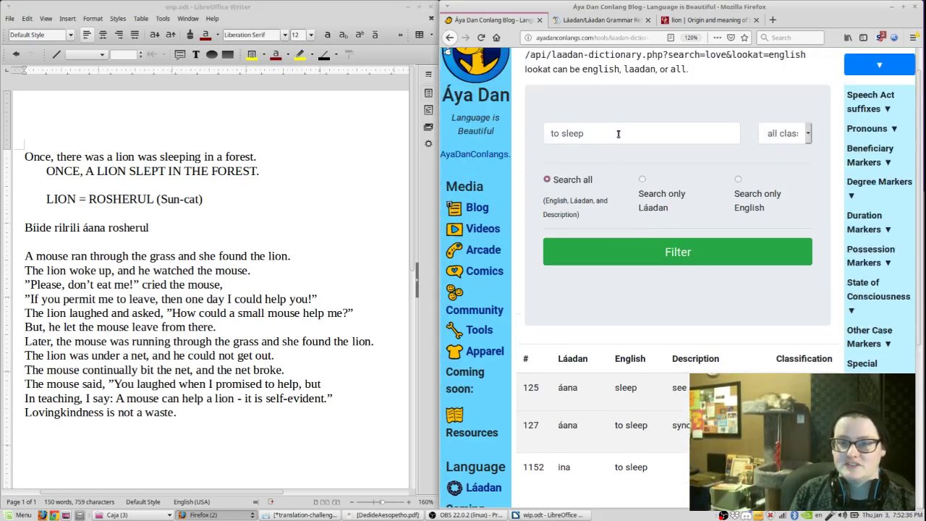
pyautogui.tripleClick(618, 133)
pyautogui.write('forest')
pyautogui.press('Return')
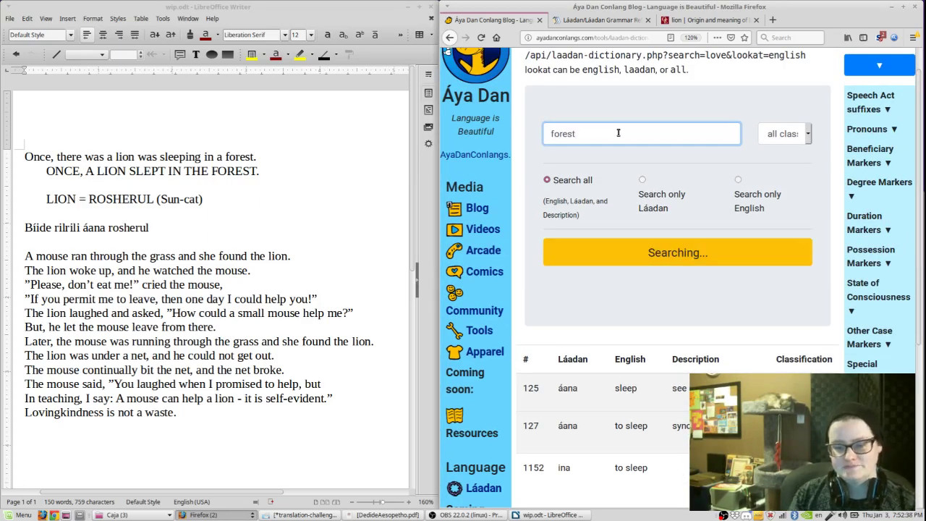
pyautogui.click(218, 222)
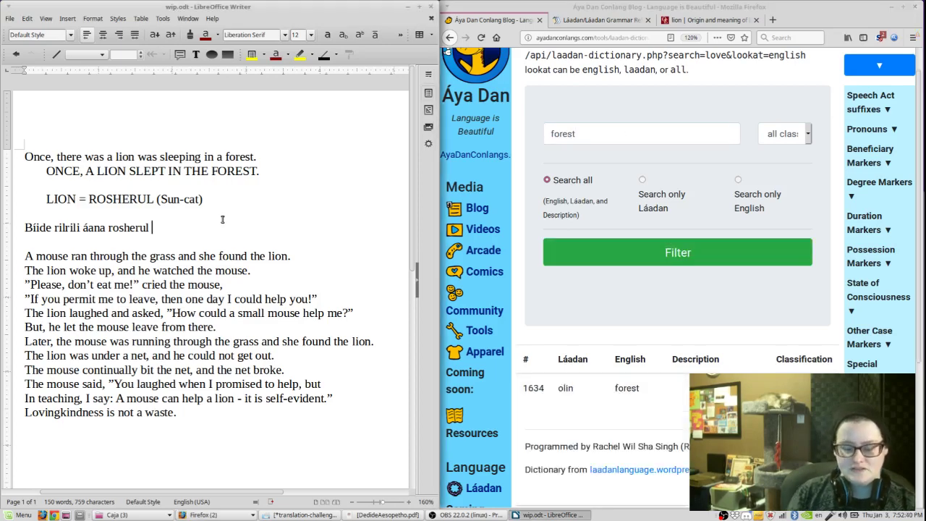
pyautogui.write('olin')
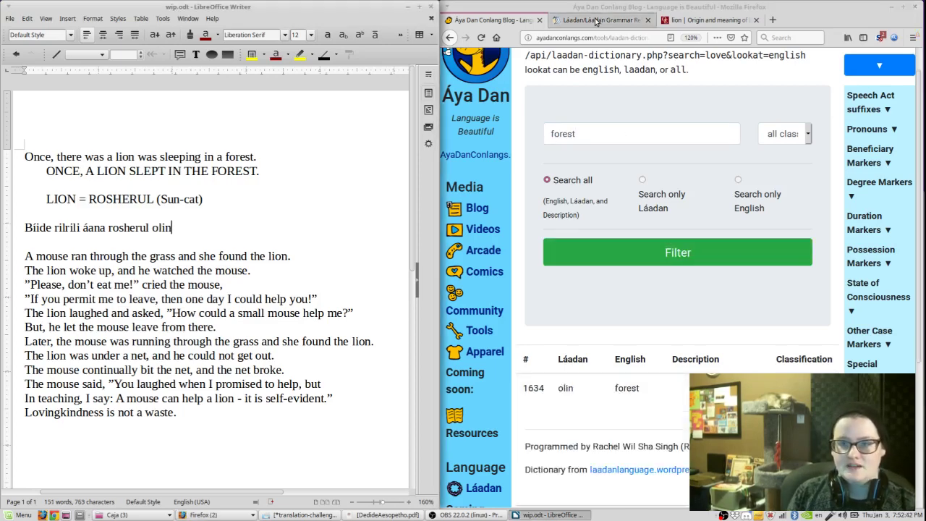
# - Open the Location Markers section of the Láadan Grammar Reference from its table of contents
pyautogui.click(599, 21)
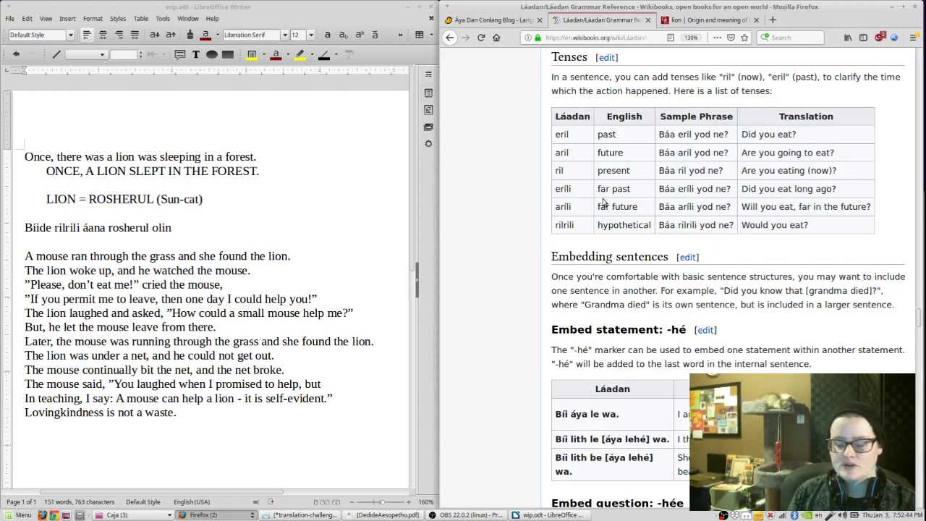
pyautogui.press('Home')
pyautogui.scroll(-5, 680, 399)
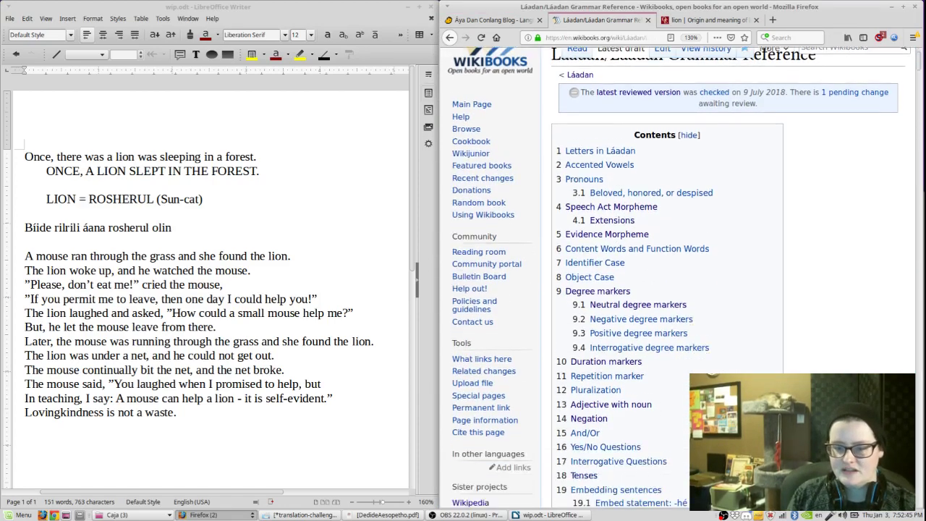
pyautogui.scroll(-2, 687, 424)
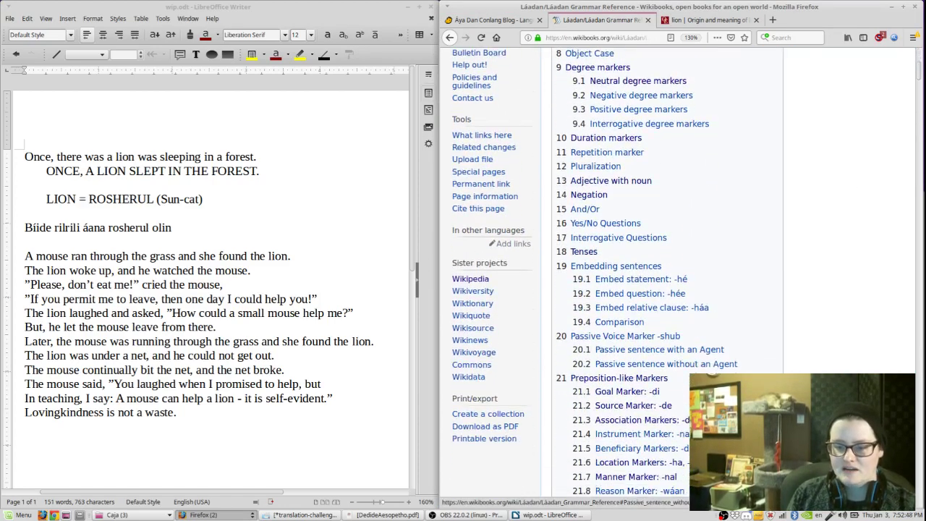
pyautogui.scroll(-2, 686, 405)
pyautogui.click(686, 394)
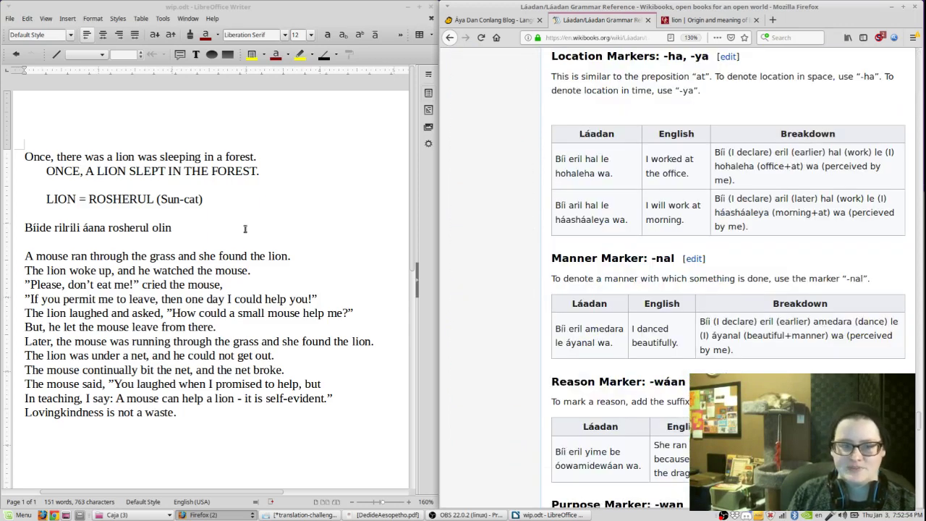
# - Complete the first Láadan sentence by adding the suffix "eha" to "olin" and ending it with "wo."
pyautogui.click(208, 230)
pyautogui.write('eha')
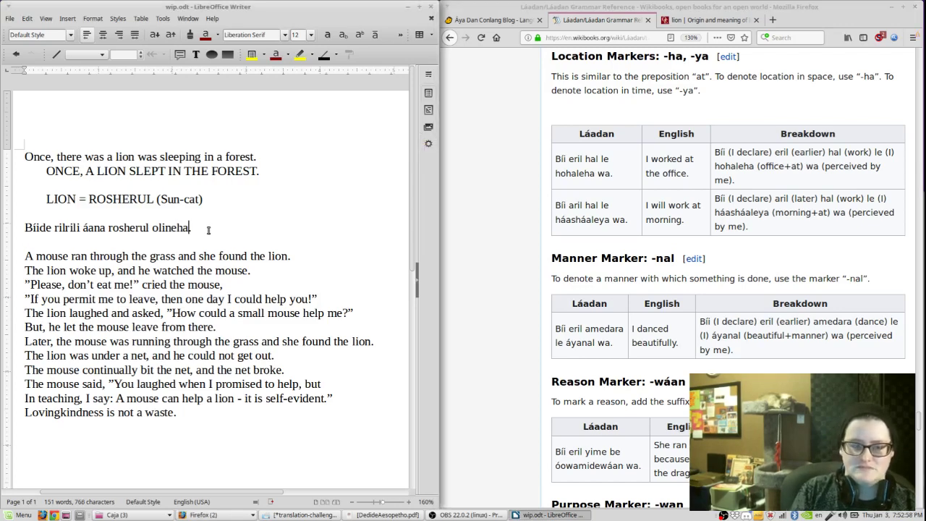
pyautogui.write(' wo.')
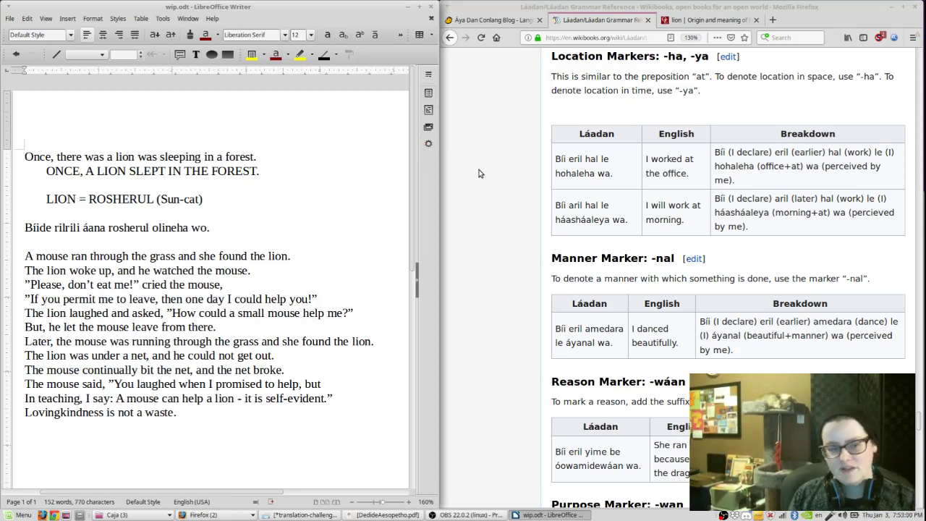
pyautogui.hotkey('alt', 'Tab')
pyautogui.click(222, 237)
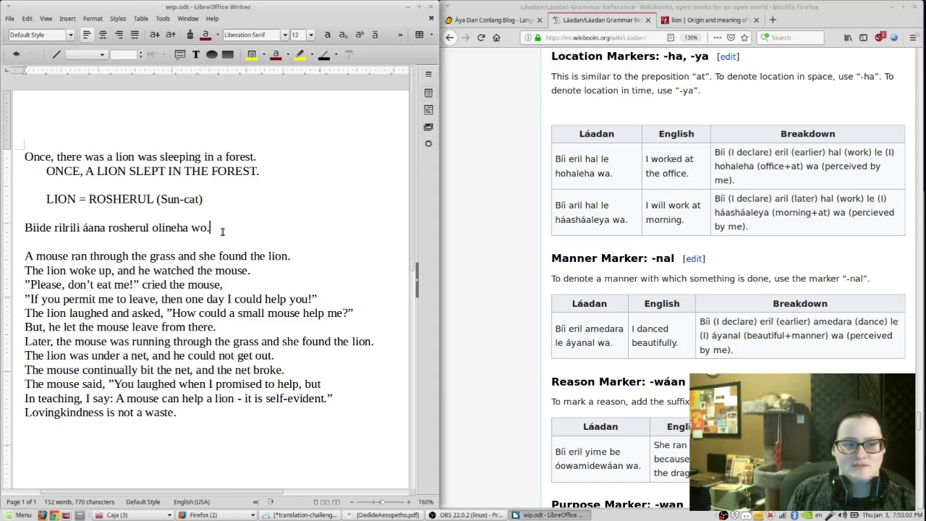
pyautogui.doubleClick(96, 228)
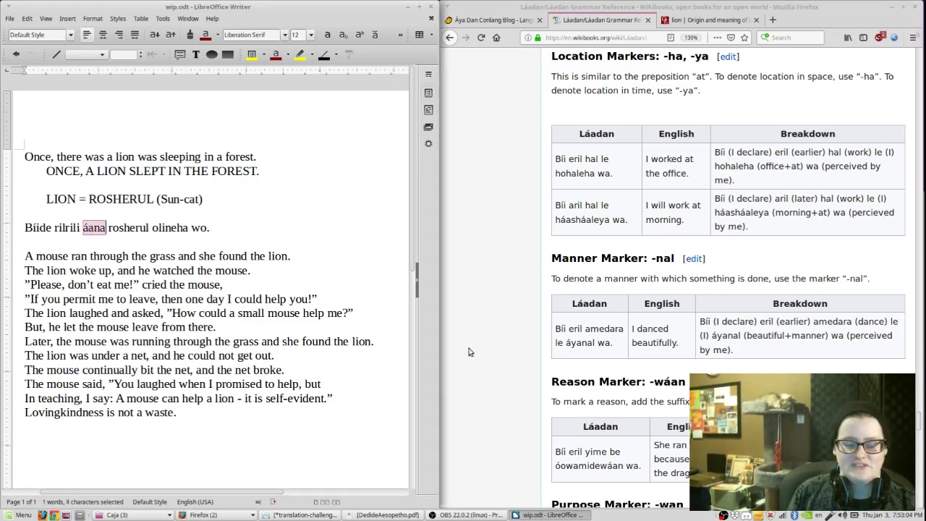
pyautogui.click(228, 230)
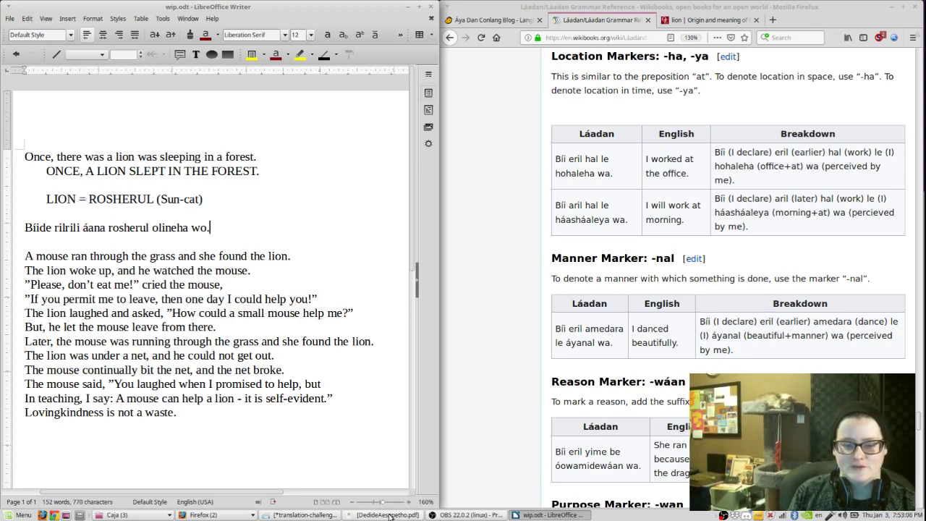
# - Compare the finished sentence with the first line of the Láadan fable in DedideAesopetho.pdf, checking the tense word, then put the PDF away
pyautogui.click(422, 515)
pyautogui.scroll(5, 645, 245)
pyautogui.scroll(3, 645, 244)
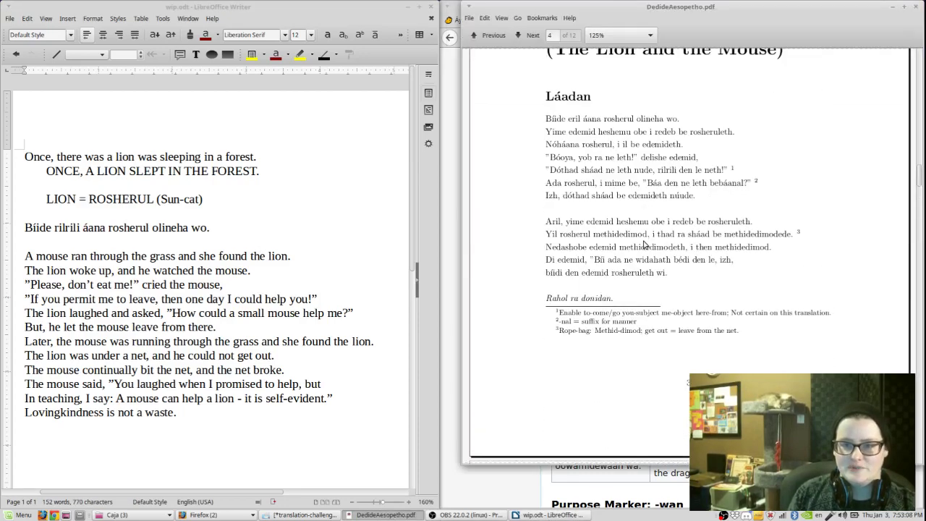
pyautogui.moveTo(568, 119)
pyautogui.mouseDown()
pyautogui.moveTo(550, 118)
pyautogui.moveTo(580, 118)
pyautogui.mouseUp()
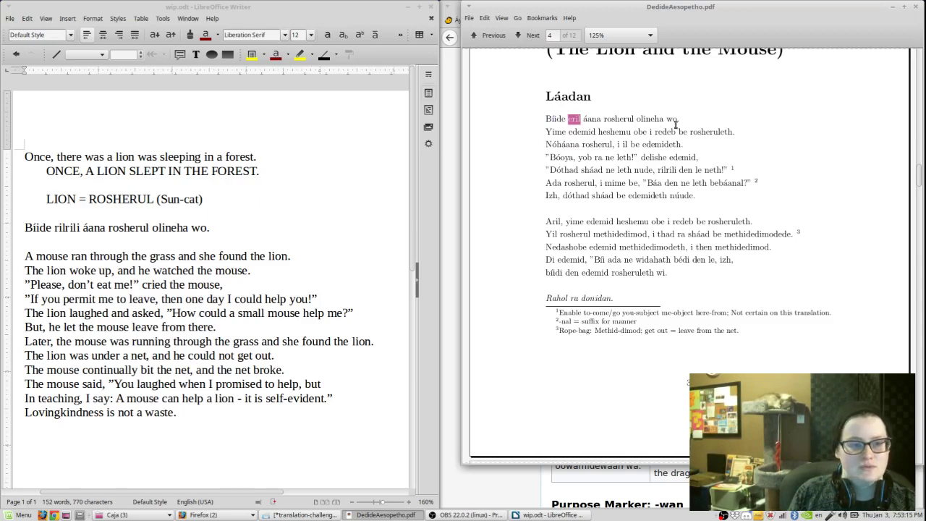
pyautogui.click(892, 7)
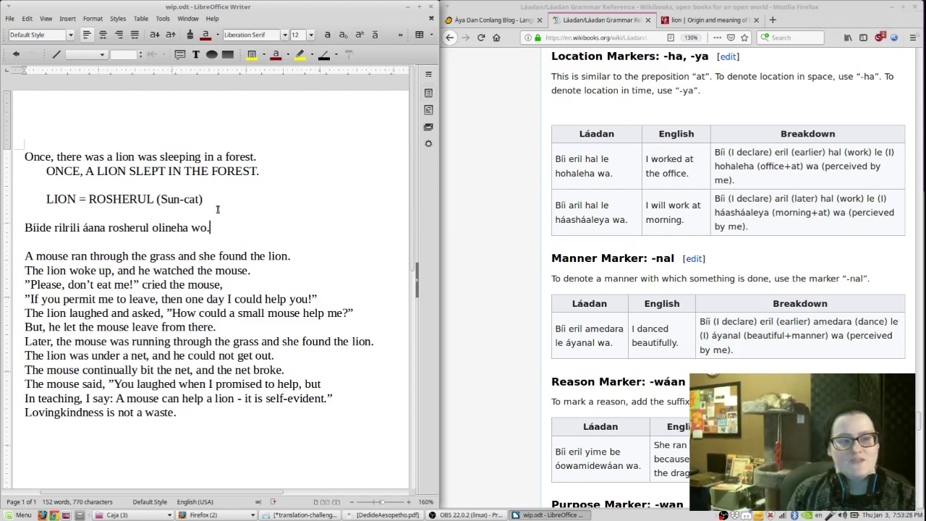
# - Insert blank lines below "A mouse ran through the grass and she found the lion." in wip.odt for its translation
pyautogui.click(308, 258)
pyautogui.press('Return')
pyautogui.press('Return')
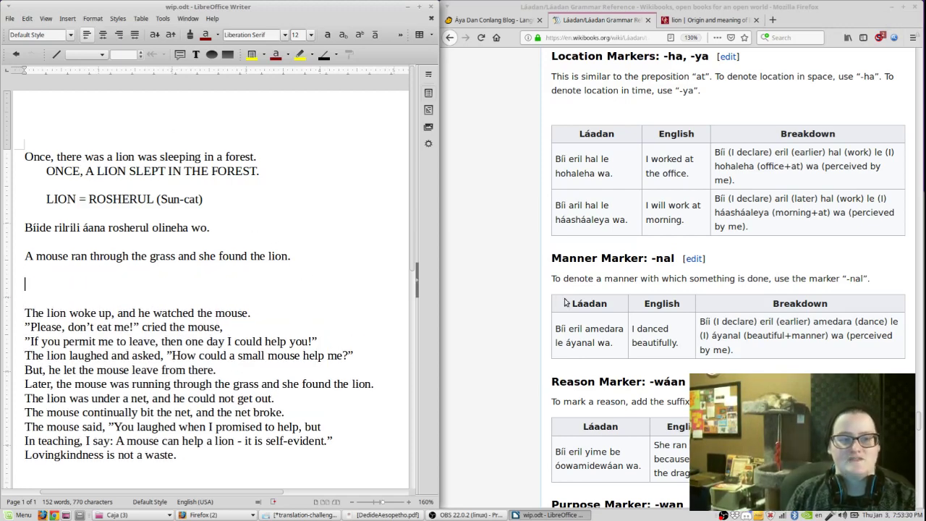
# - Open the Path marker: -mu section of the Láadan Grammar Reference and examine its example sentences for going through, along and under
pyautogui.click(554, 292)
pyautogui.press('Home')
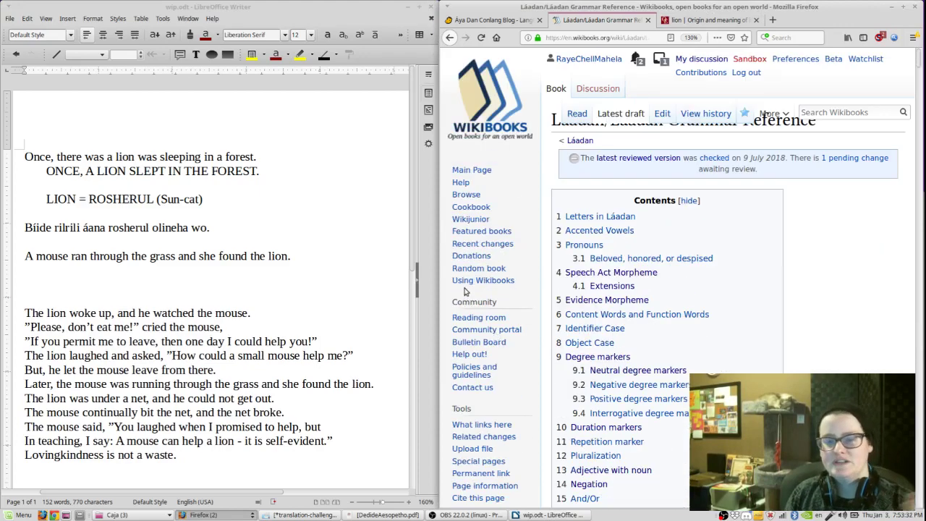
pyautogui.scroll(-6, 693, 331)
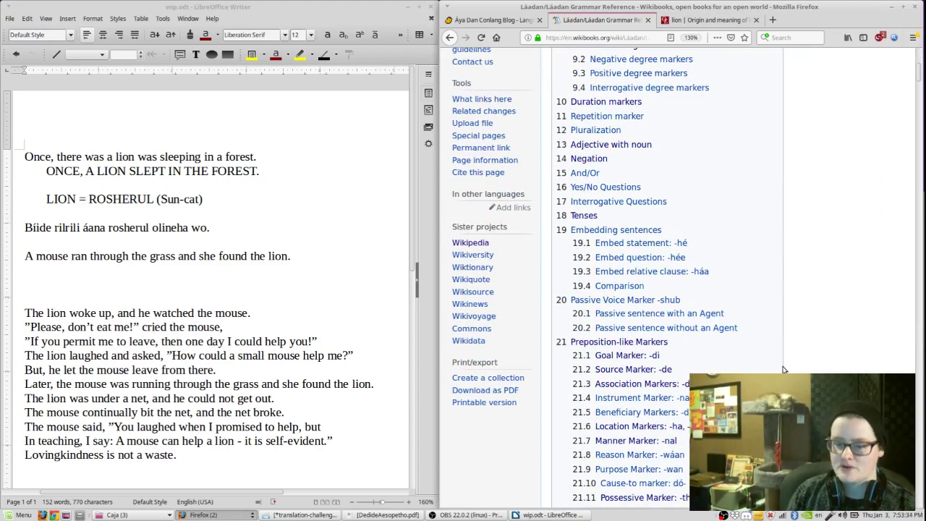
pyautogui.scroll(-3, 648, 441)
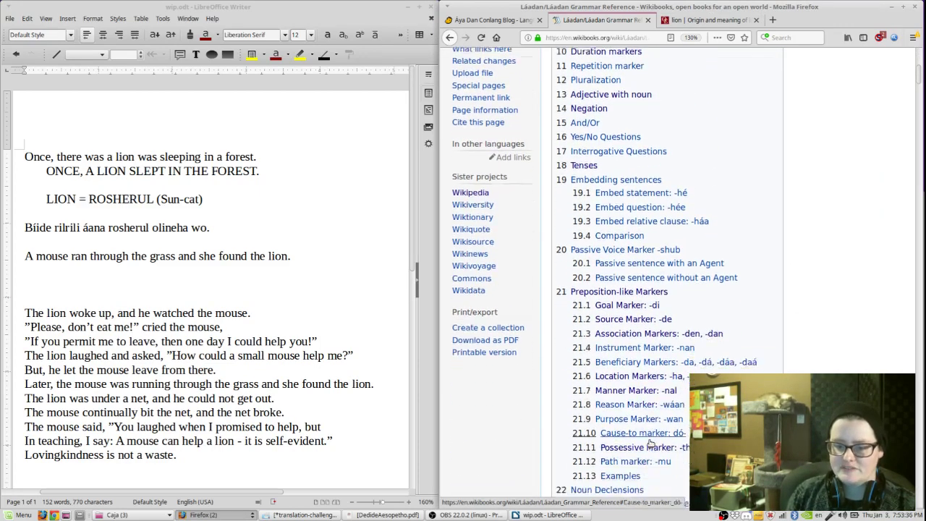
pyautogui.click(646, 364)
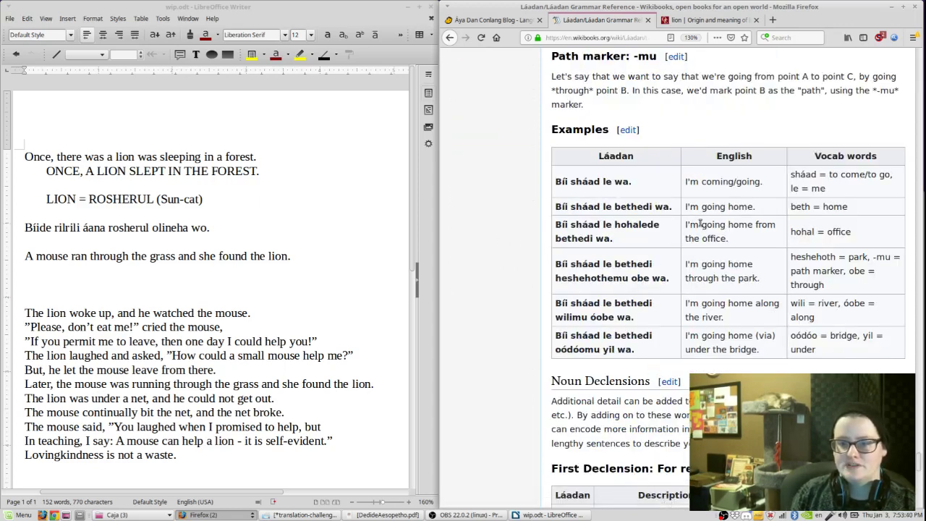
pyautogui.tripleClick(733, 230)
pyautogui.moveTo(688, 263); pyautogui.dragTo(710, 317)
pyautogui.click(528, 319)
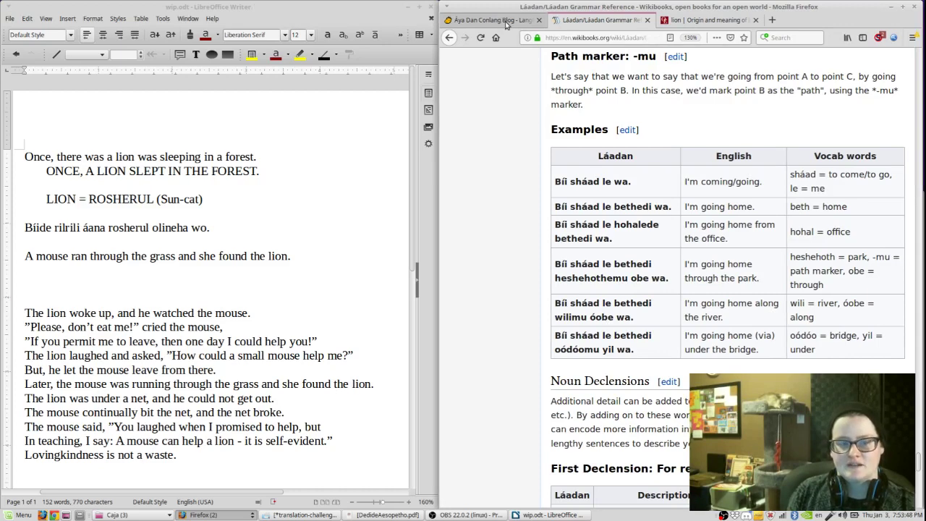
# - Look up "to run" in the Láadan Dictionary and begin the mouse sentence's translation with "Eril yime"
pyautogui.click(527, 21)
pyautogui.hotkey('ctrl', 'a')
pyautogui.write('to run')
pyautogui.click(150, 282)
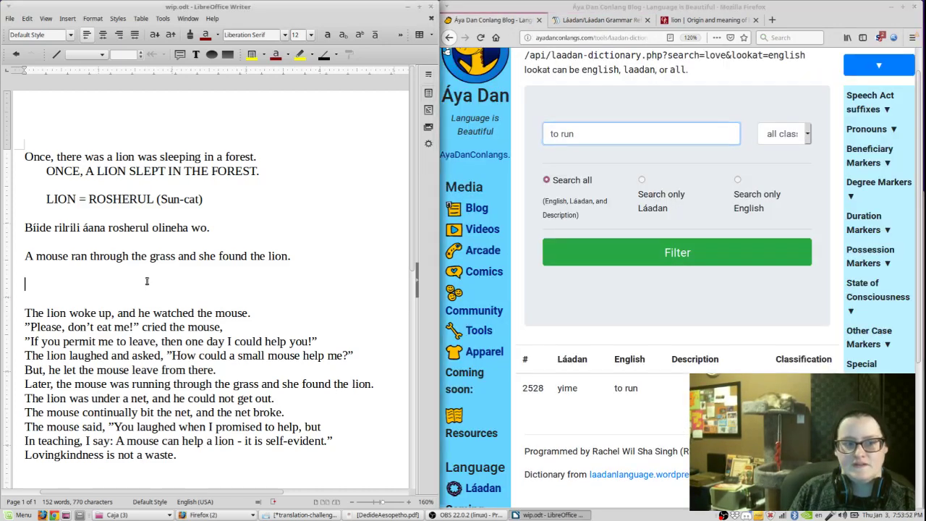
pyautogui.write('Eril yime')
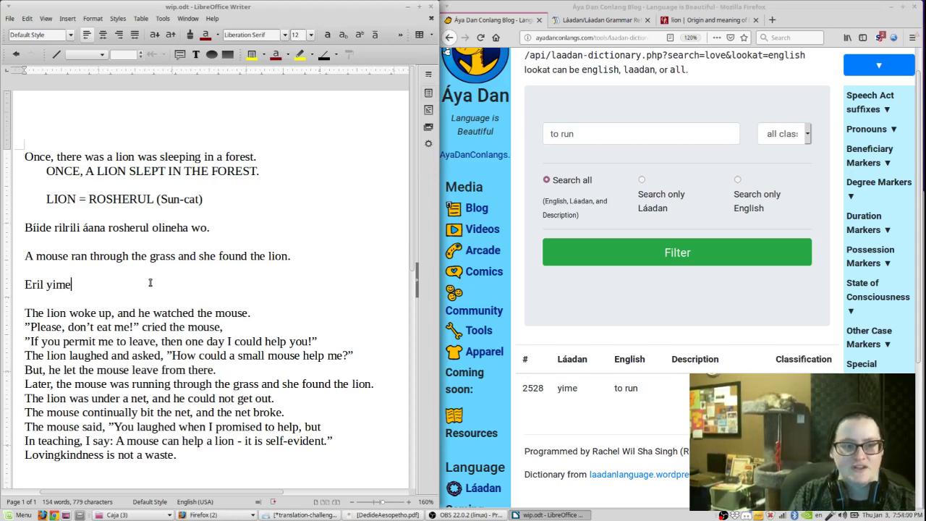
# - Search the Láadan Dictionary for "mouse"
pyautogui.click(610, 143)
pyautogui.write('mouse')
pyautogui.press('Return')
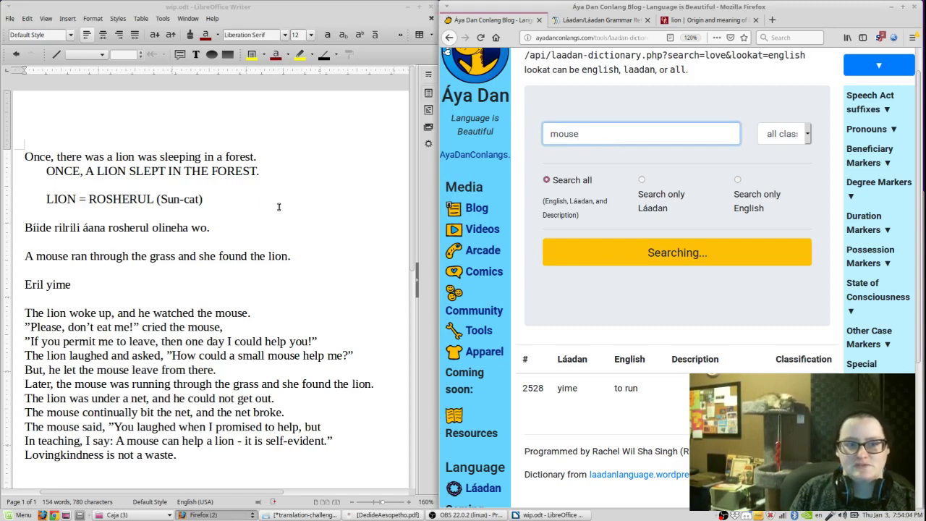
# - Add the note "MOUSE = EDEMID" below the lion entry and append "edemid" after "Eril yime"
pyautogui.click(278, 207)
pyautogui.press('Return')
pyautogui.write('MOUSE = EDEMID')
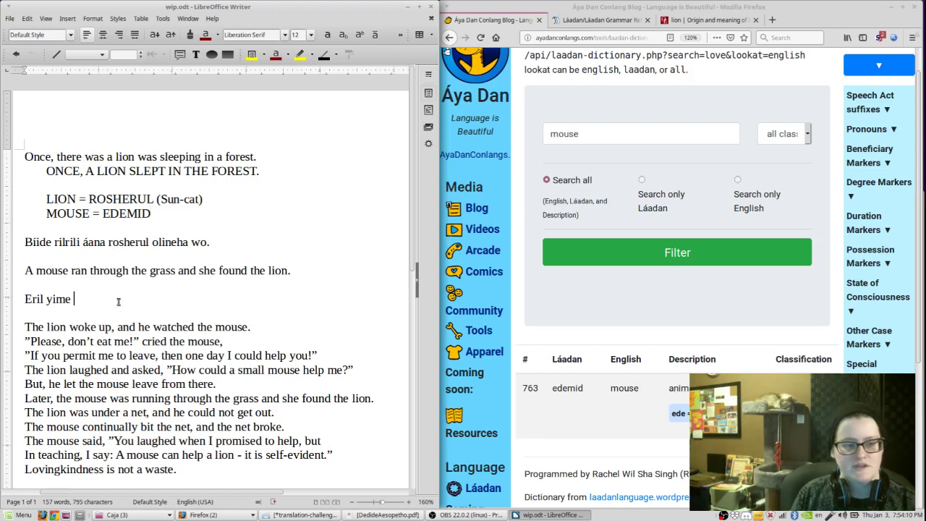
pyautogui.write('edemid')
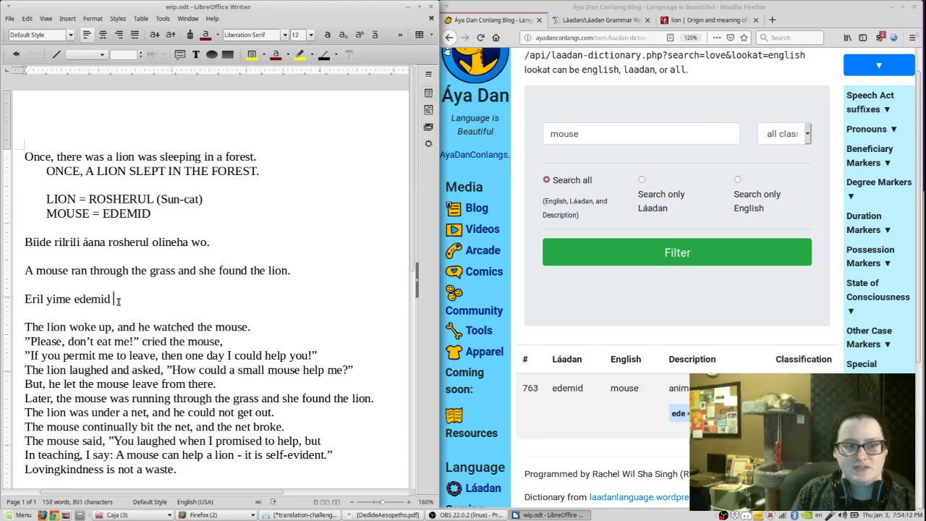
# - Look up "grass" in the Láadan Dictionary and append its translation "hesh" after "edemid"
pyautogui.doubleClick(575, 141)
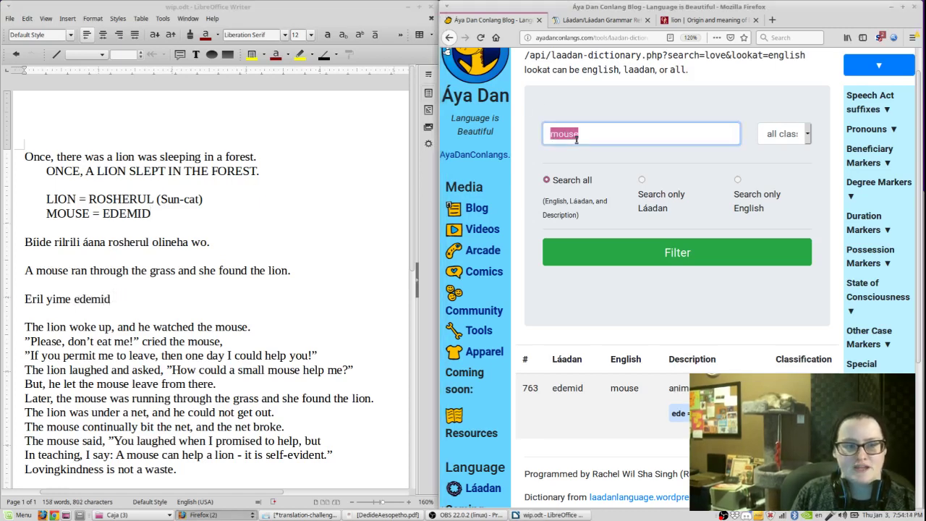
pyautogui.write('grass')
pyautogui.press('Return')
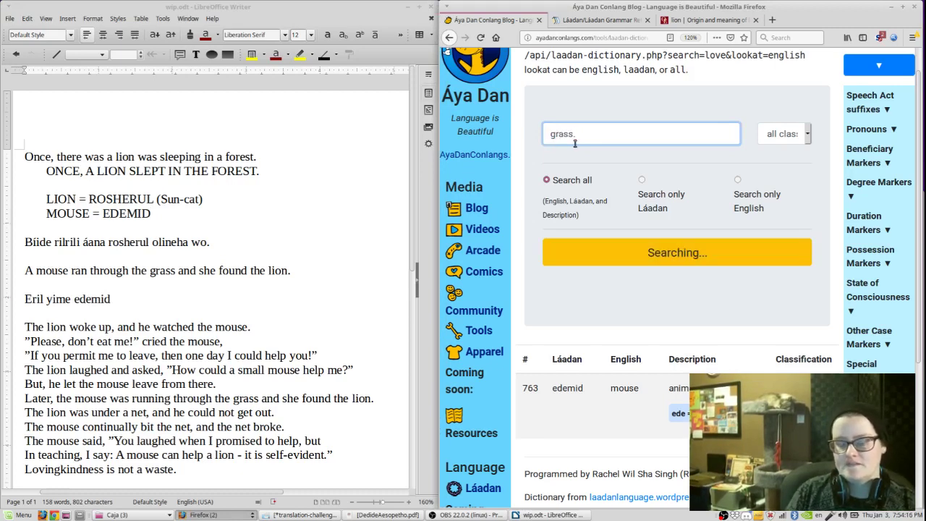
pyautogui.click(145, 293)
pyautogui.write('hesh')
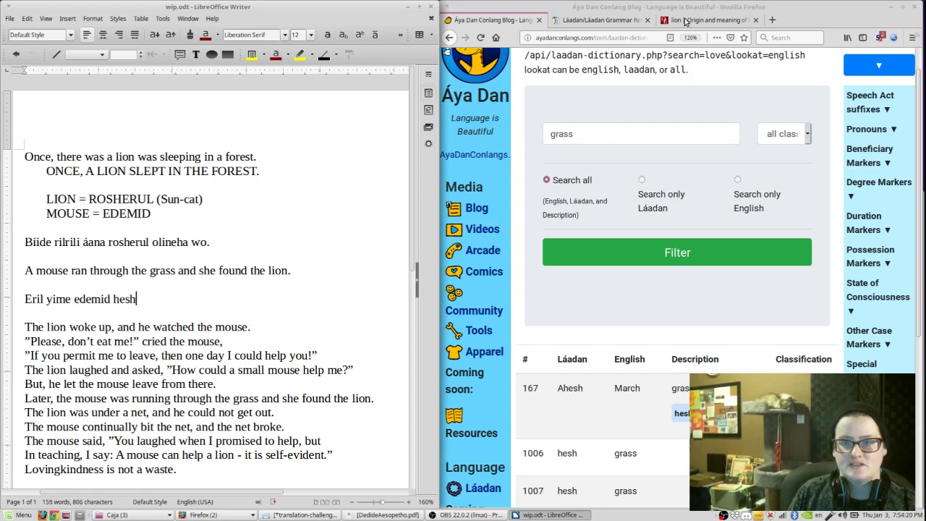
# - Check the path marker examples in the Láadan Grammar Reference and extend "hesh" to "heshemu" in wip.odt
pyautogui.click(666, 20)
pyautogui.click(600, 19)
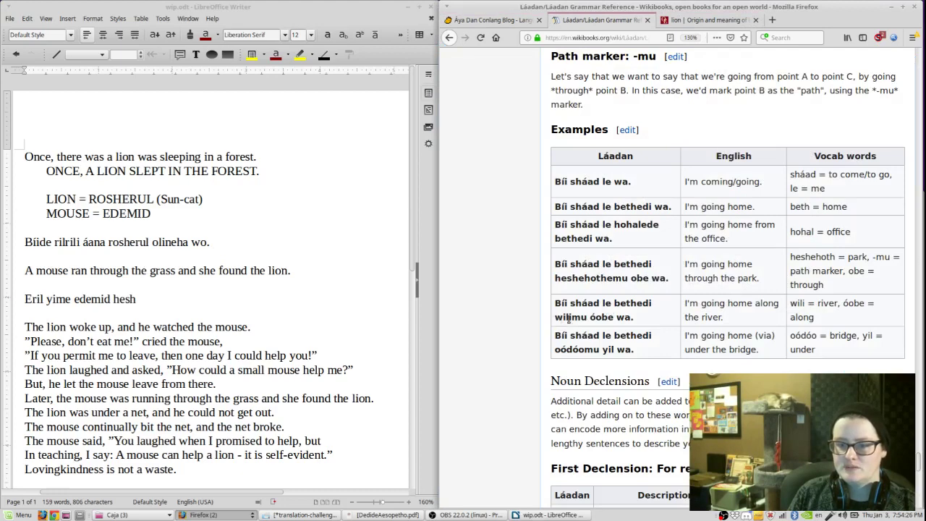
pyautogui.moveTo(568, 316)
pyautogui.mouseDown()
pyautogui.moveTo(585, 317)
pyautogui.moveTo(556, 317)
pyautogui.mouseUp()
pyautogui.click(144, 299)
pyautogui.write('emu')
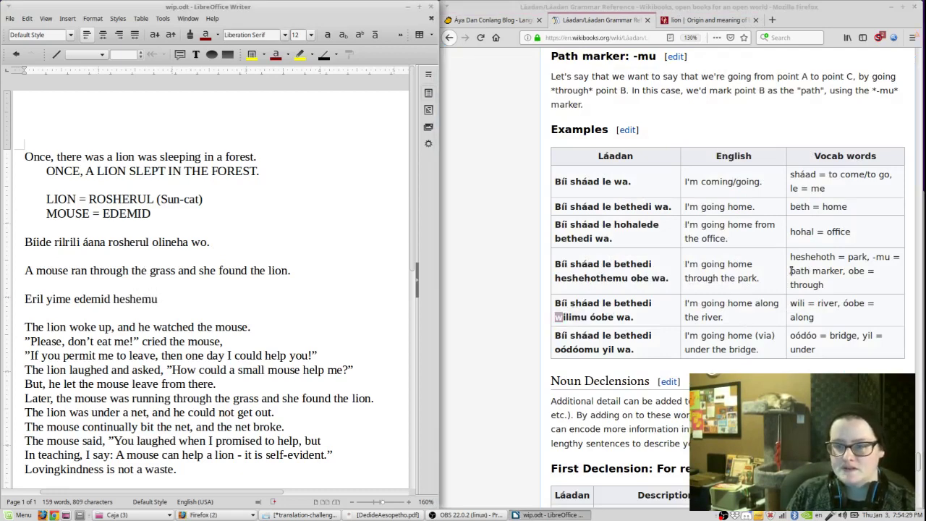
# - Check the "through the park" example in the grammar reference and append "I" after "heshemu" in wip.odt
pyautogui.moveTo(836, 257); pyautogui.dragTo(854, 259)
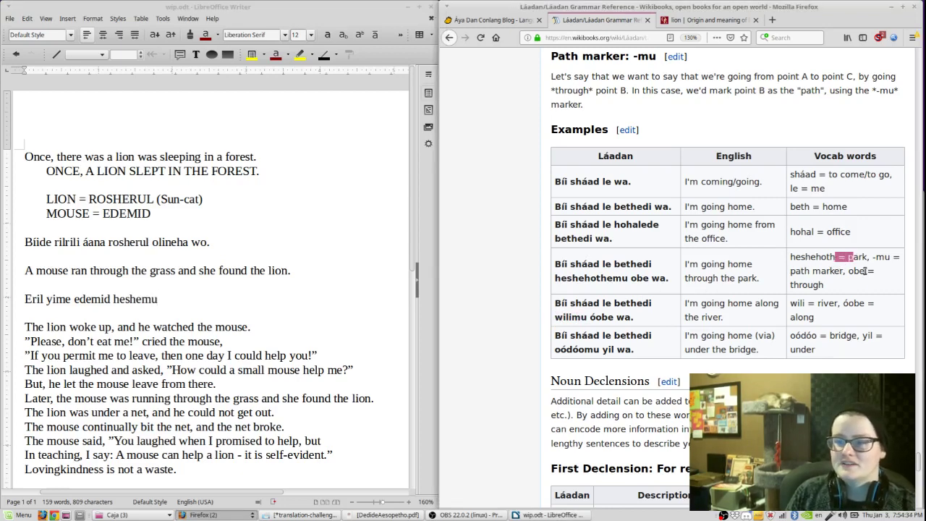
pyautogui.moveTo(646, 275); pyautogui.dragTo(600, 277)
pyautogui.click(601, 277)
pyautogui.click(210, 298)
pyautogui.write('I')
# - Search the Láadan Dictionary for "find"
pyautogui.click(515, 24)
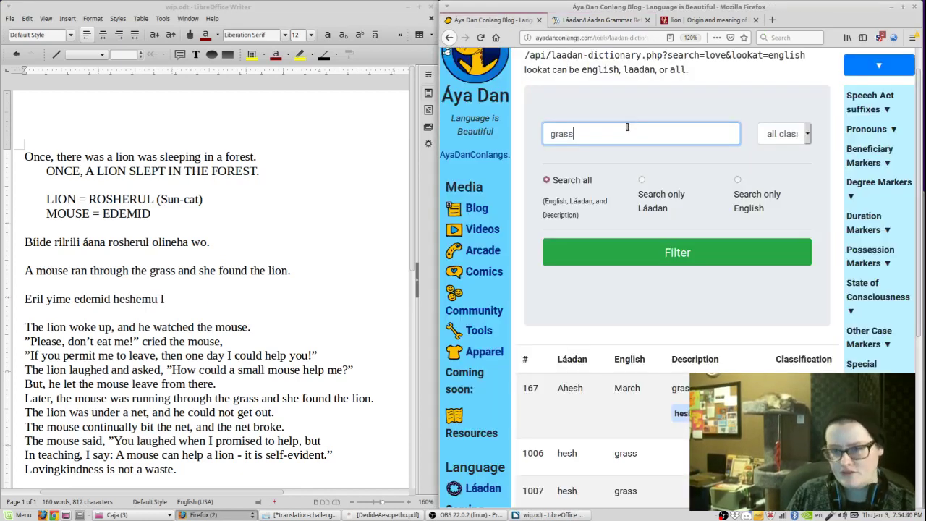
pyautogui.doubleClick(627, 127)
pyautogui.write('found')
pyautogui.press('BackSpace')
pyautogui.press('BackSpace')
pyautogui.press('BackSpace')
pyautogui.press('BackSpace')
pyautogui.write('ind')
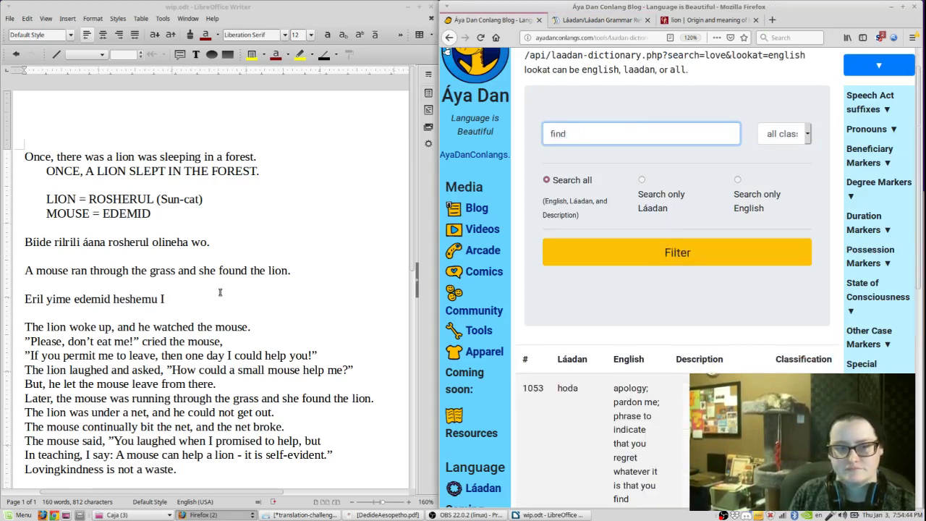
# - Change the capital "I" after "heshemu" to lowercase "i" and append "redeb be" from the dictionary entry for finding
pyautogui.click(204, 293)
pyautogui.scroll(-5, 745, 326)
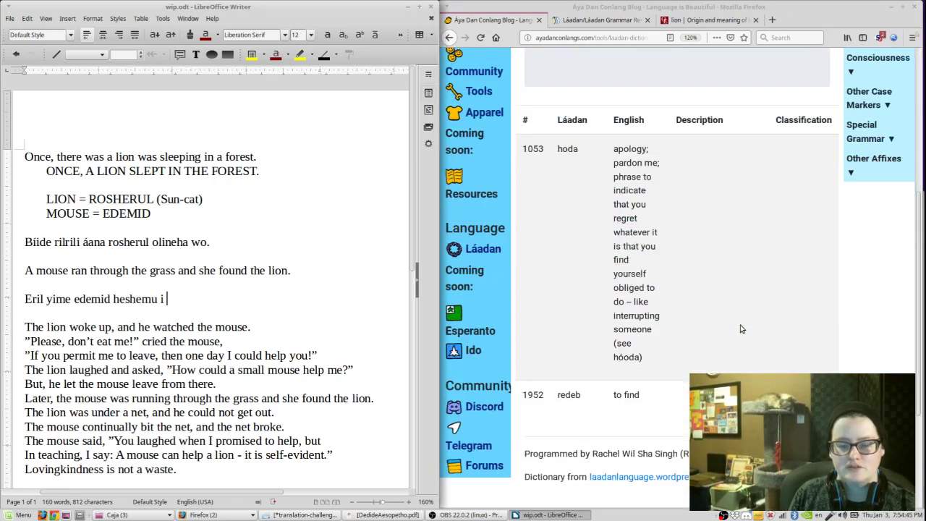
pyautogui.scroll(1, 750, 322)
pyautogui.write('redeb ')
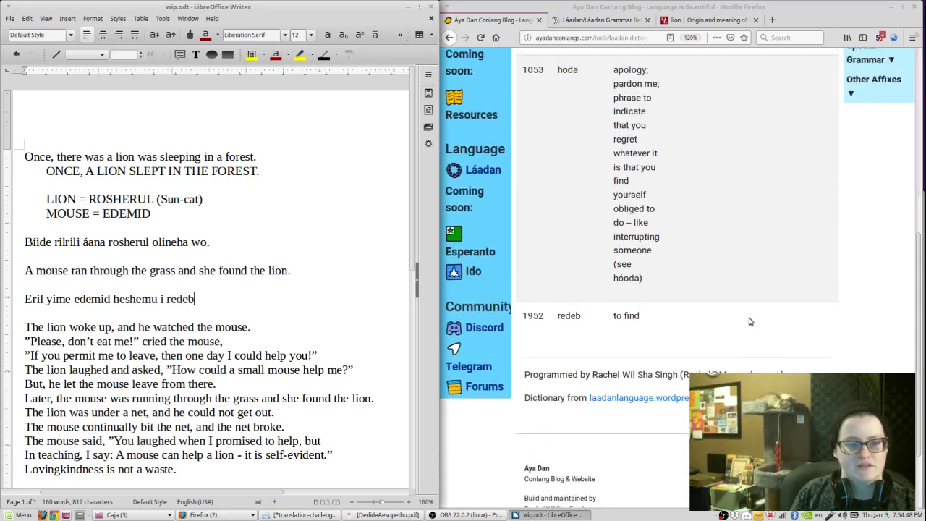
pyautogui.write('b')
pyautogui.press('BackSpace')
pyautogui.write('be')
pyautogui.scroll(4, 668, 260)
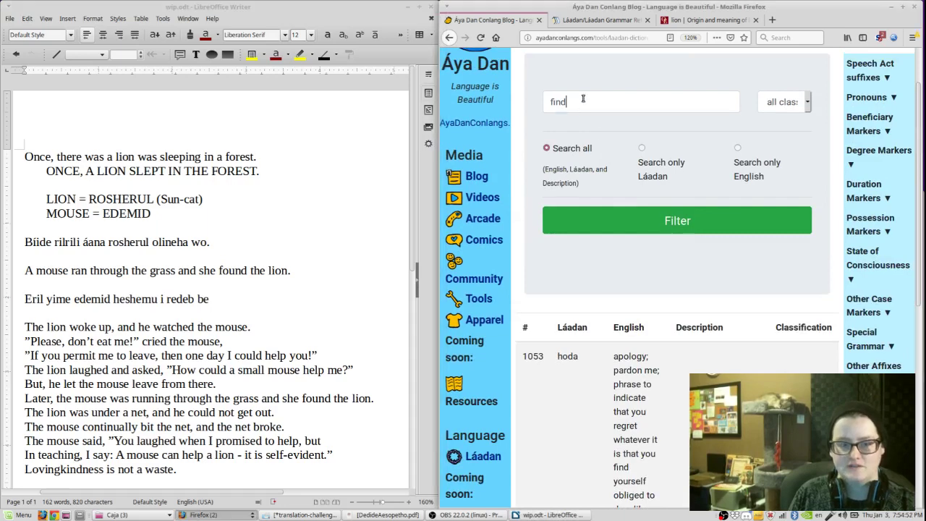
# - Finish the mouse sentence's translation in wip.odt with "rosheruleth."
pyautogui.doubleClick(584, 101)
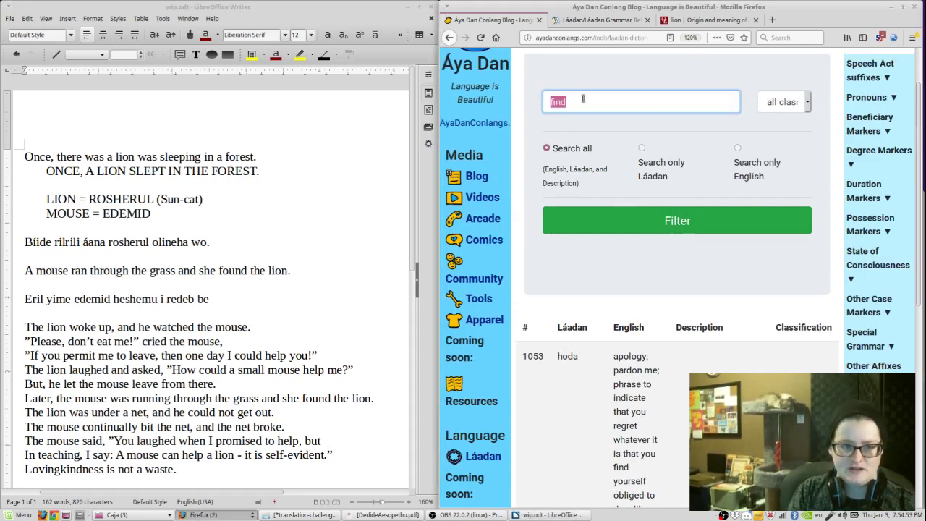
pyautogui.hotkey('alt', 'Tab')
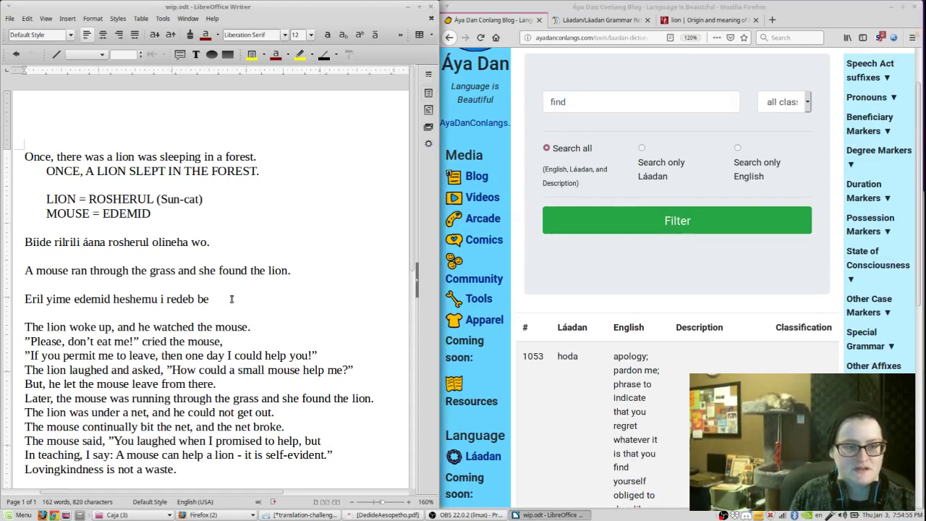
pyautogui.write('rosheruleth.')
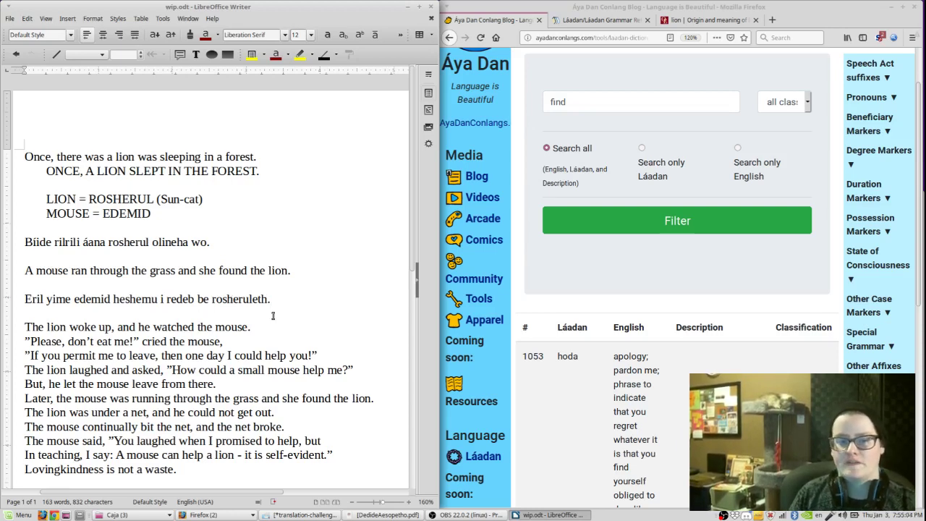
pyautogui.hotkey('shift', 'Down')
pyautogui.doubleClick(218, 299)
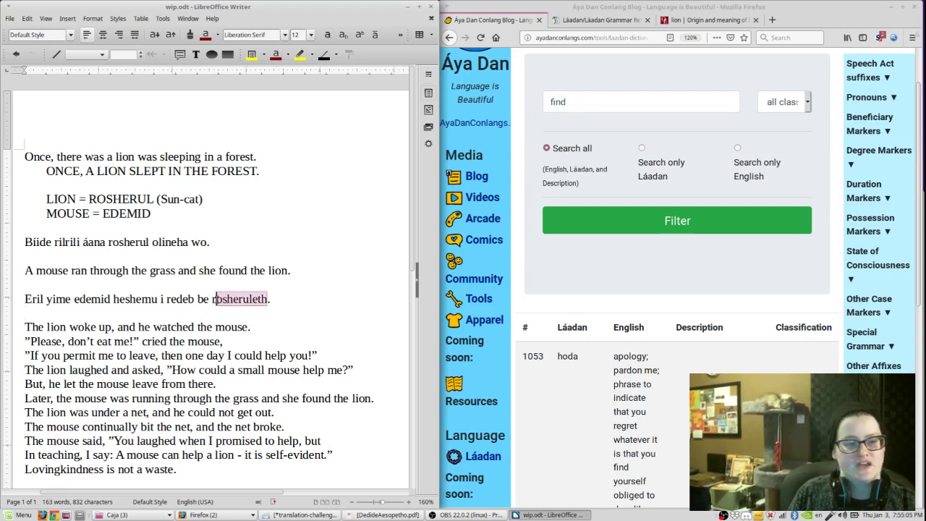
pyautogui.moveTo(268, 298); pyautogui.dragTo(195, 299)
pyautogui.click(259, 299)
pyautogui.click(251, 299)
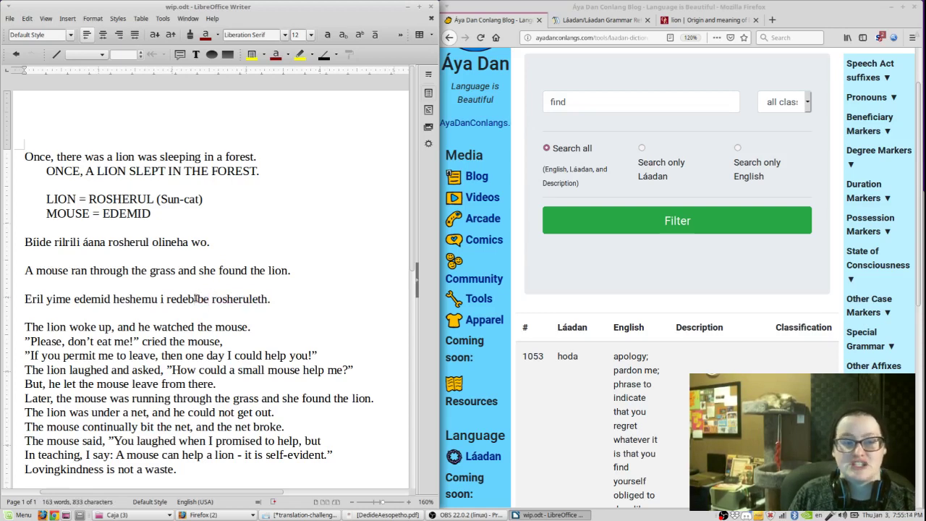
# - Compare the mouse sentence's translation with the existing Láadan version in DedideAesopetho.pdf
pyautogui.scroll(-2, 365, 303)
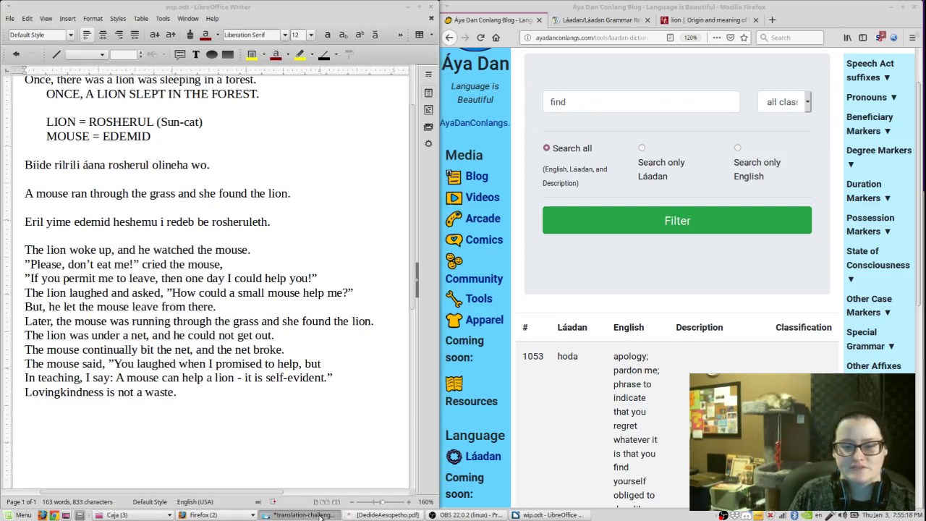
pyautogui.click(383, 514)
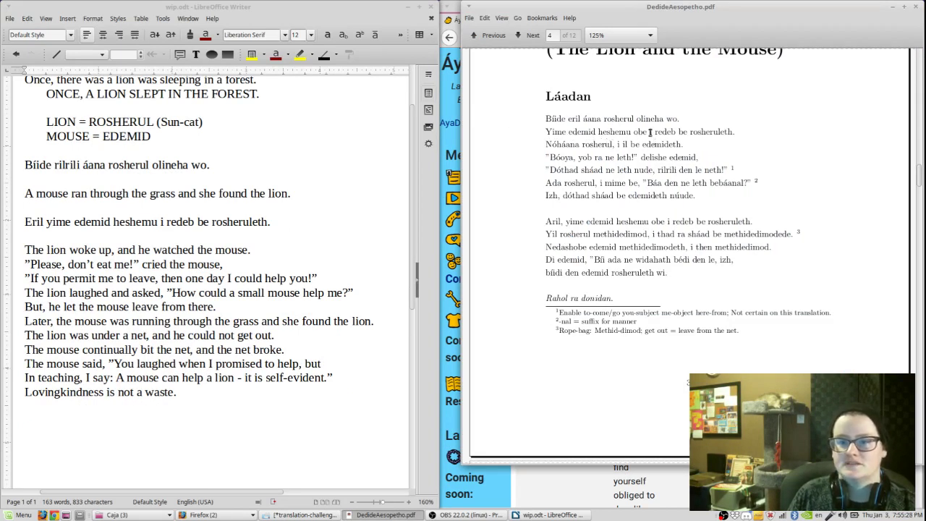
pyautogui.click(673, 504)
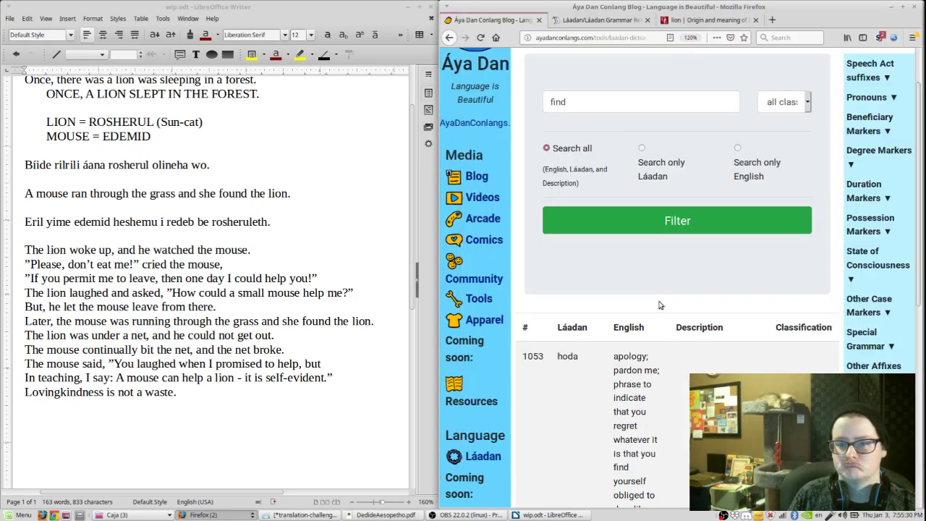
# - Search the Láadan Dictionary for "obe" and find its entry
pyautogui.click(620, 102)
pyautogui.hotkey('ctrl', 'a')
pyautogui.write('obe')
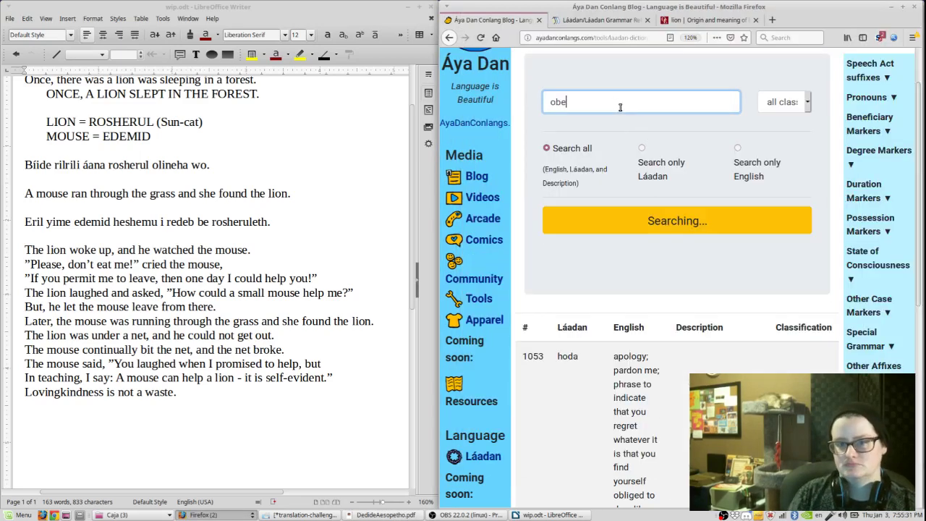
pyautogui.scroll(-3, 661, 229)
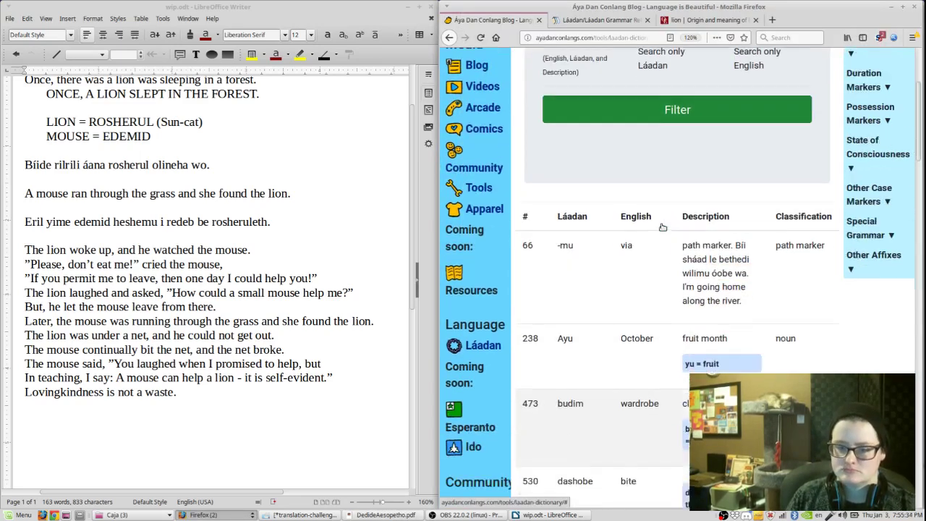
pyautogui.scroll(-15, 662, 228)
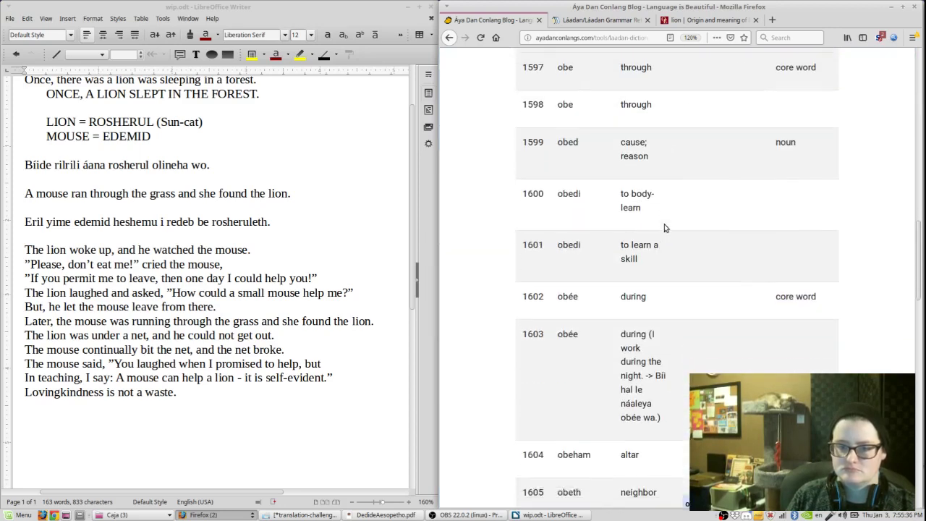
pyautogui.scroll(3, 664, 229)
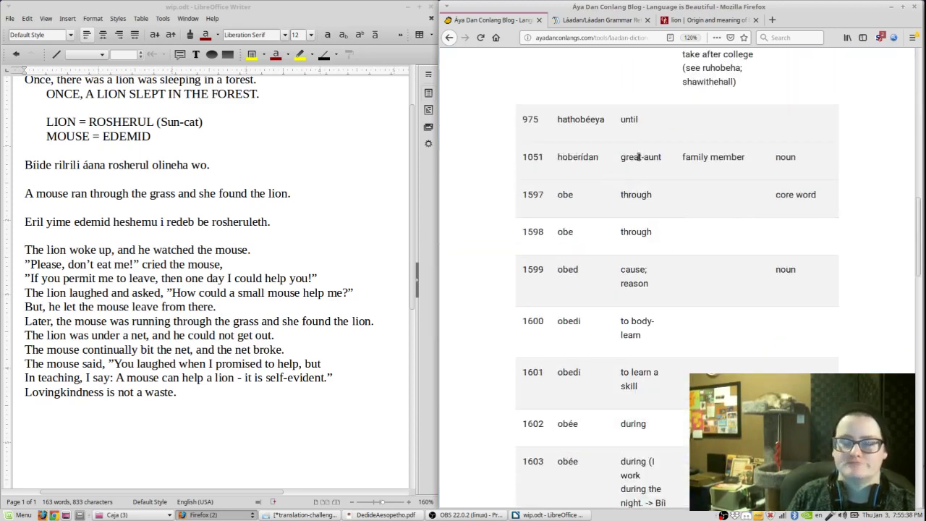
# - Check "obe" in the grammar reference's "through the park" example and insert it between "heshemu" and "i" in wip.odt
pyautogui.click(601, 20)
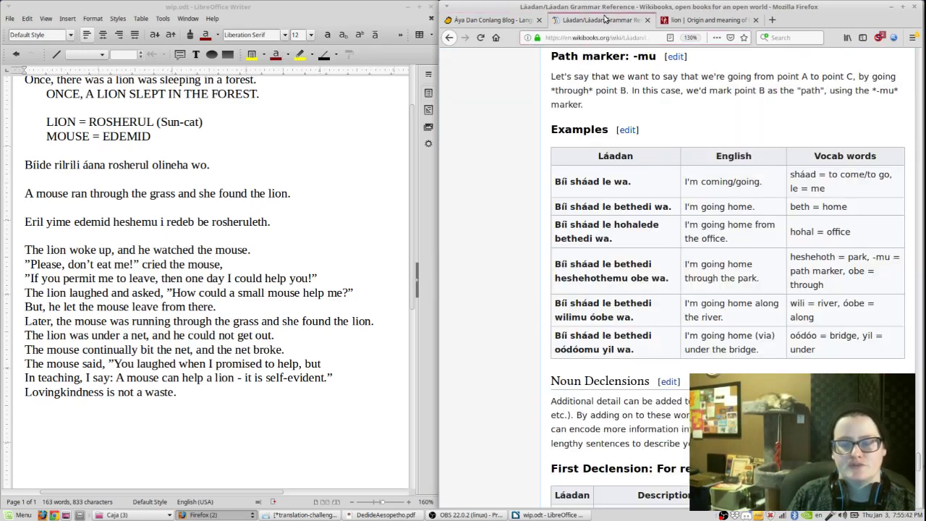
pyautogui.doubleClick(644, 279)
pyautogui.click(159, 222)
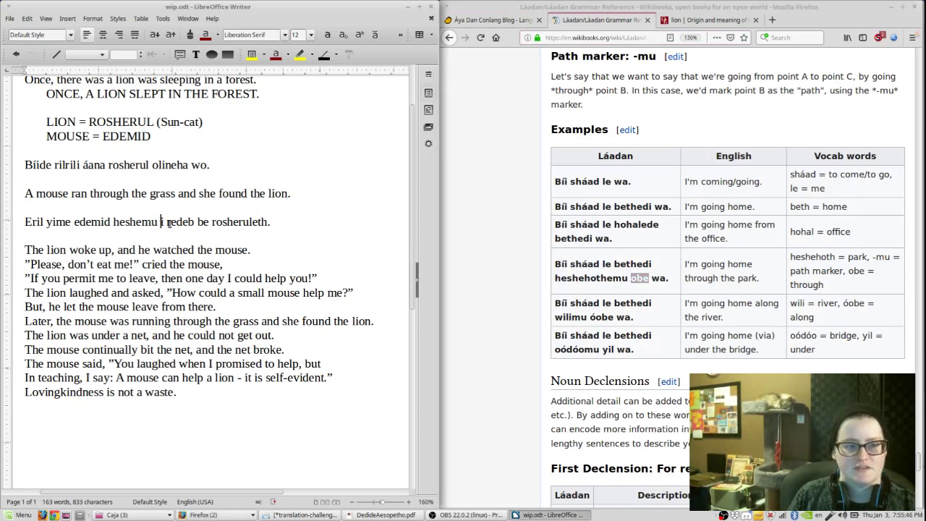
pyautogui.write('obe')
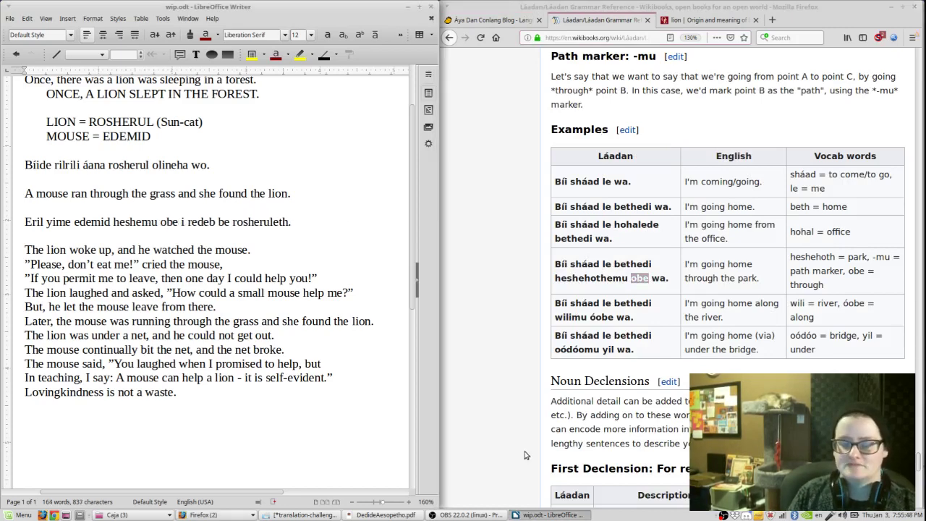
# - Check the revised mouse sentence against the Láadan text in DedideAesopetho.pdf, and put the PDF away
pyautogui.click(498, 468)
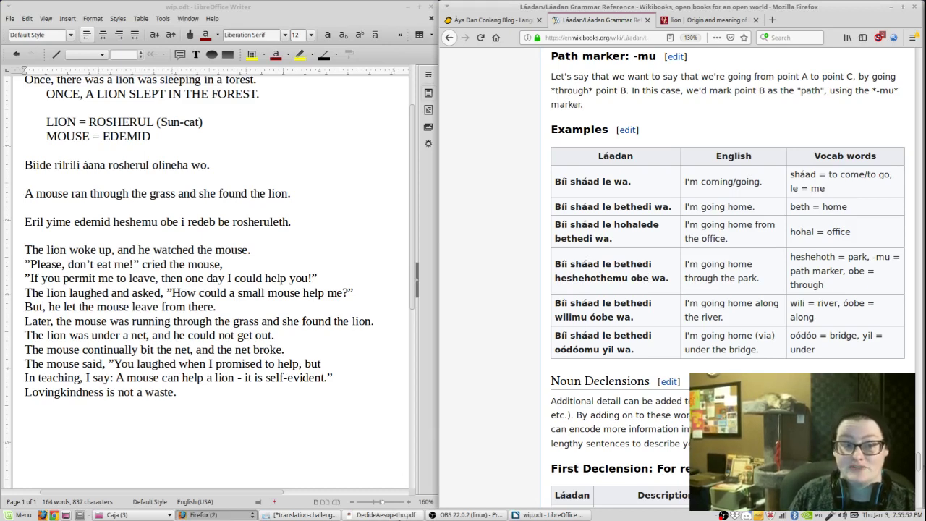
pyautogui.click(380, 514)
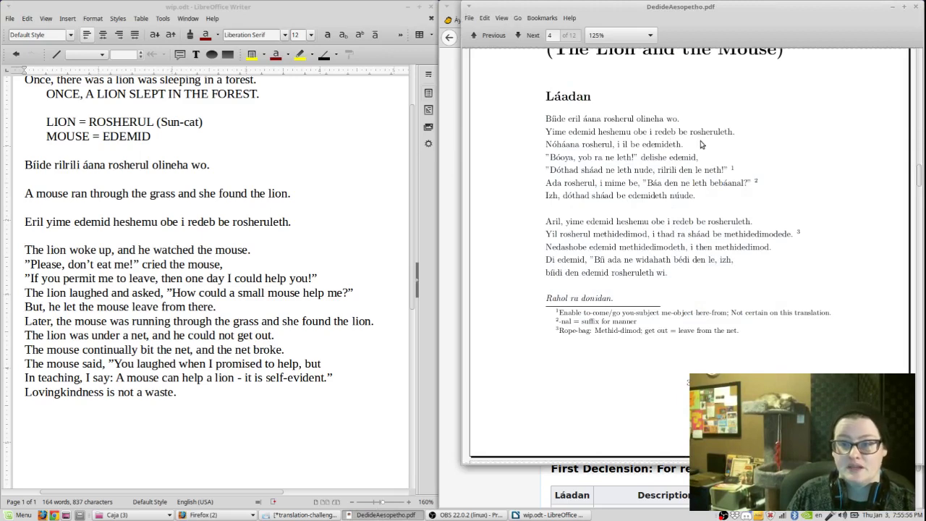
pyautogui.click(898, 6)
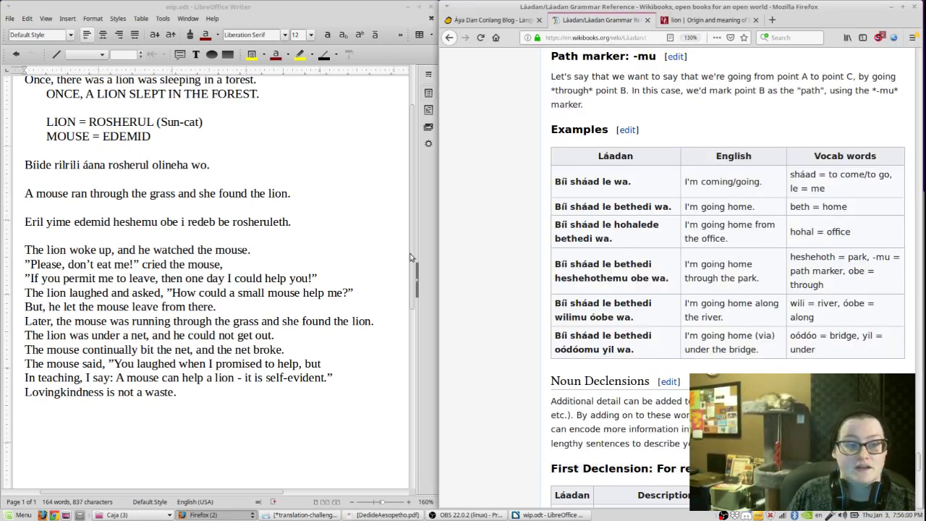
# - Add blank lines below "The lion woke up, and he watched the mouse." in wip.odt for its translation
pyautogui.click(311, 246)
pyautogui.press('Return')
pyautogui.press('Return')
pyautogui.press('Return')
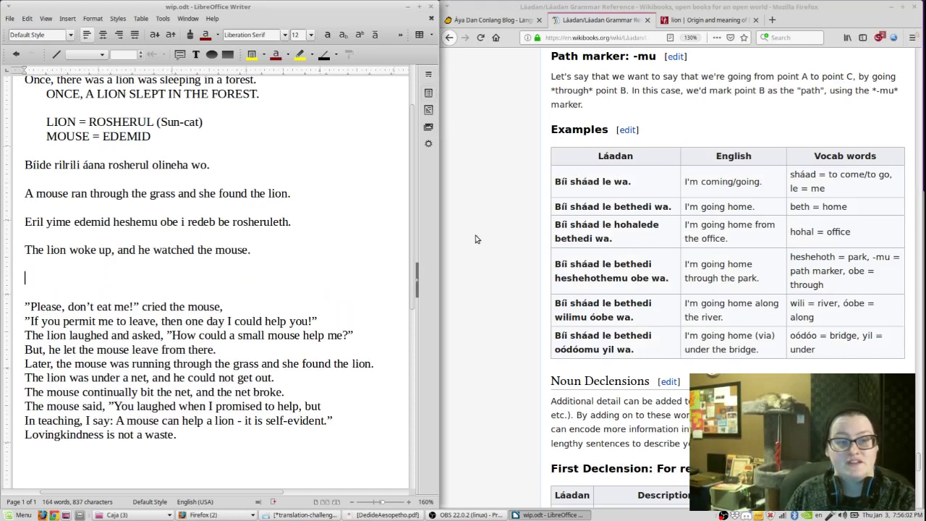
# - Return to the Láadan Dictionary and search for "to wake" and "wake"
pyautogui.click(498, 7)
pyautogui.hotkey('alt', 'Left')
pyautogui.click(467, 20)
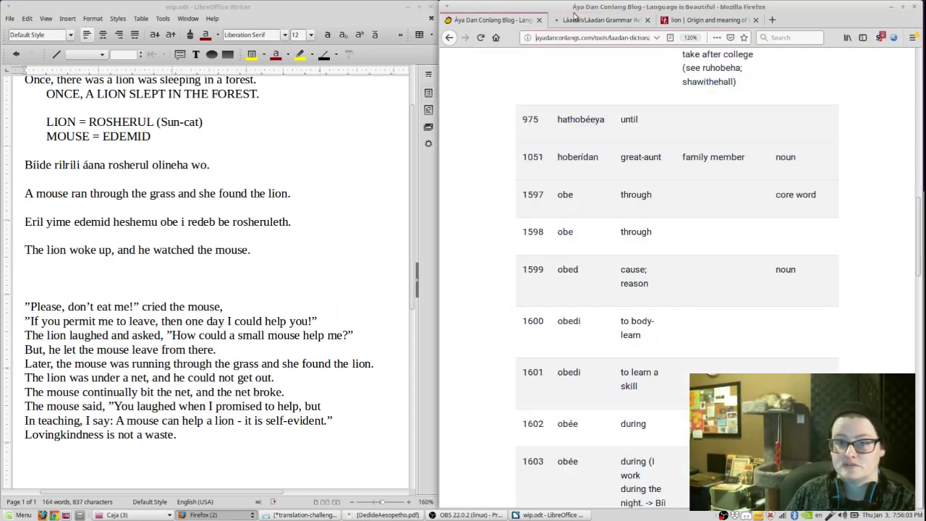
pyautogui.hotkey('ctrl', 'Tab')
pyautogui.click(464, 38)
pyautogui.click(492, 20)
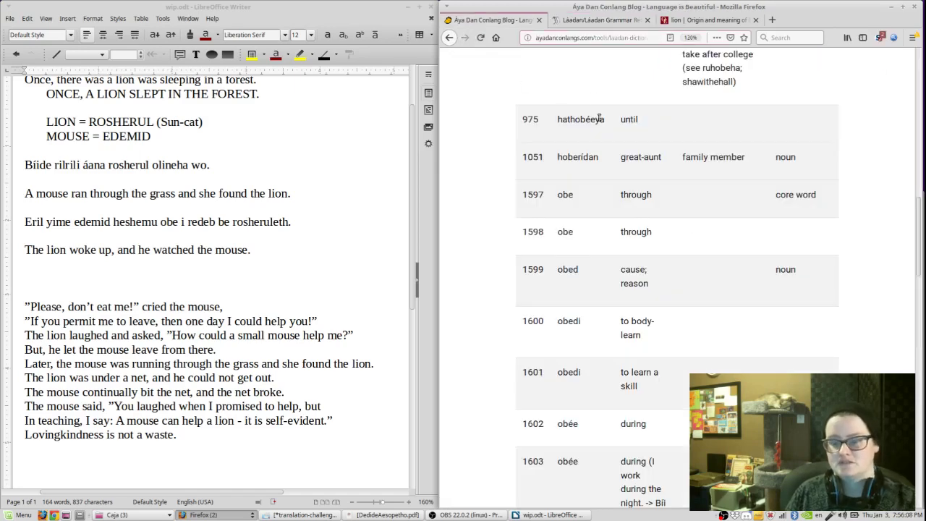
pyautogui.scroll(15, 598, 117)
pyautogui.doubleClick(598, 163)
pyautogui.write('to wake')
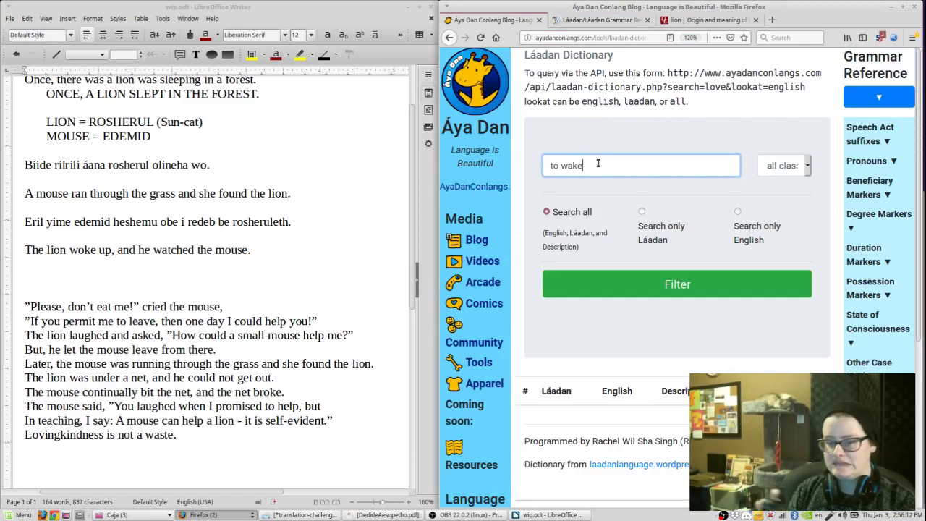
pyautogui.tripleClick(597, 164)
pyautogui.write('wake')
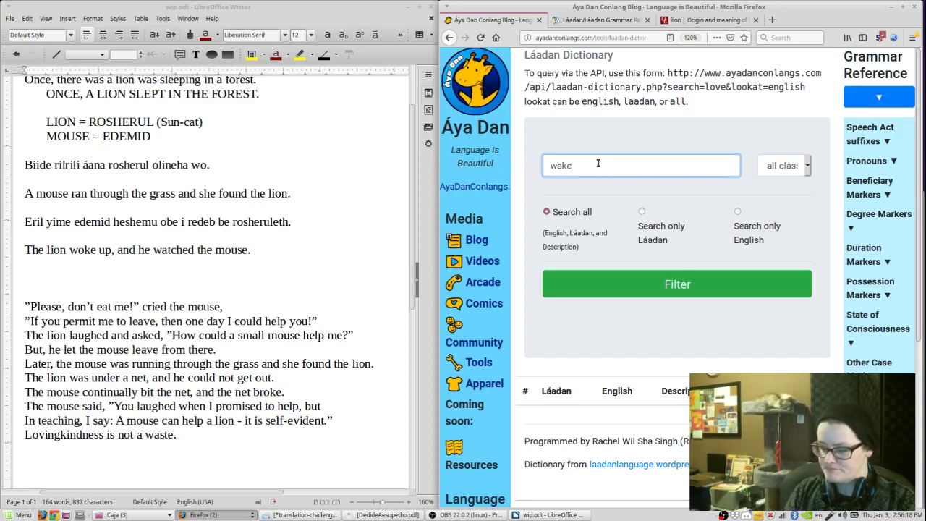
# - Search the Láadan Dictionary for "woke" and for "sleep", and look through the entries
pyautogui.doubleClick(598, 163)
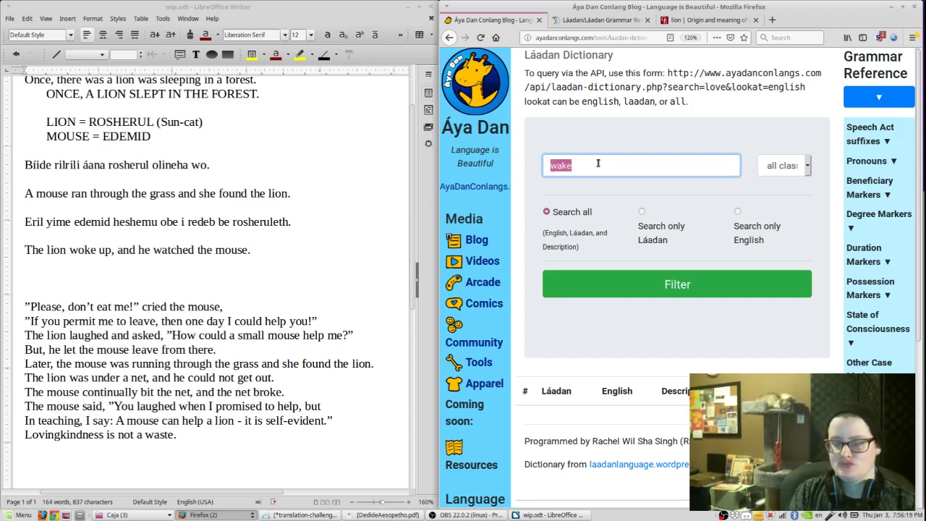
pyautogui.press('BackSpace')
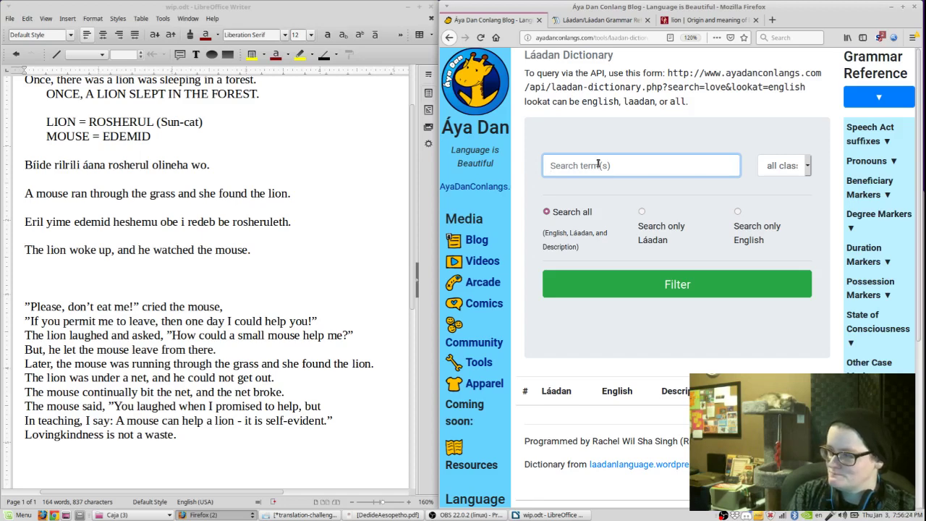
pyautogui.write('woke')
pyautogui.press('Return')
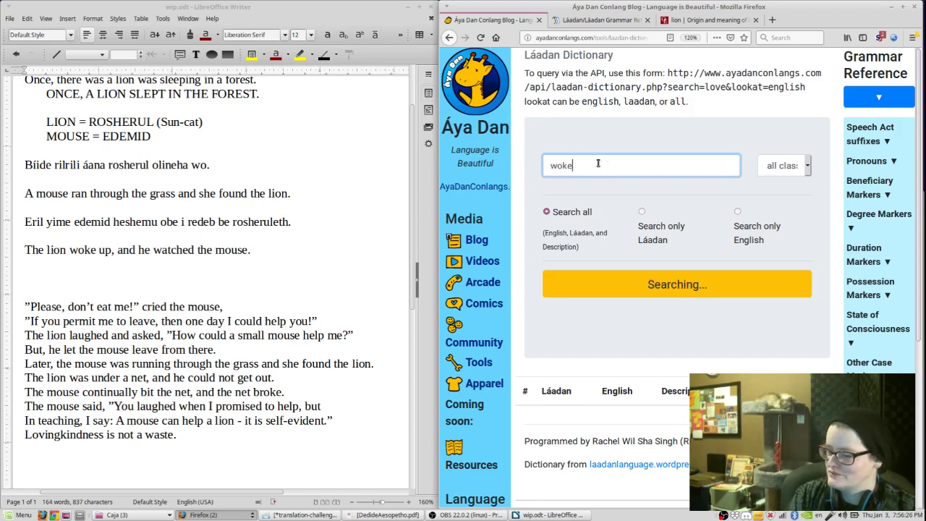
pyautogui.press('BackSpace')
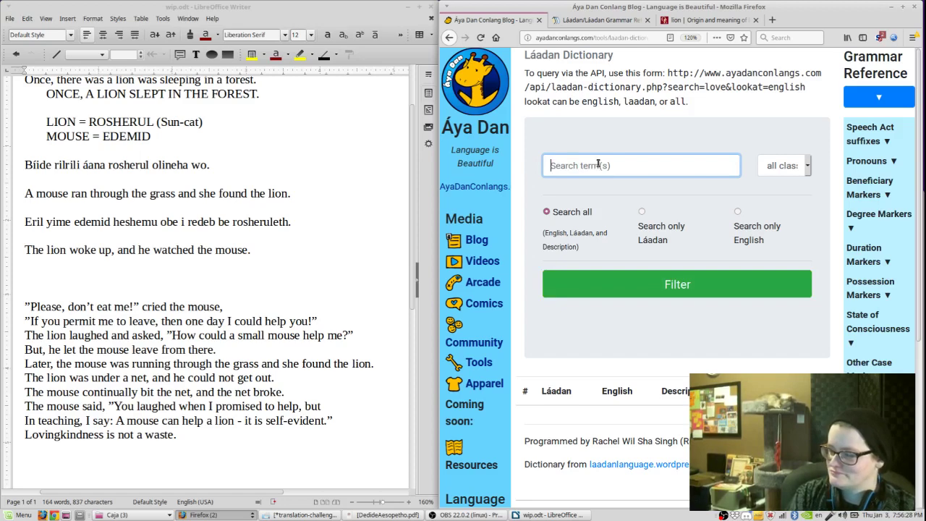
pyautogui.write('sleep')
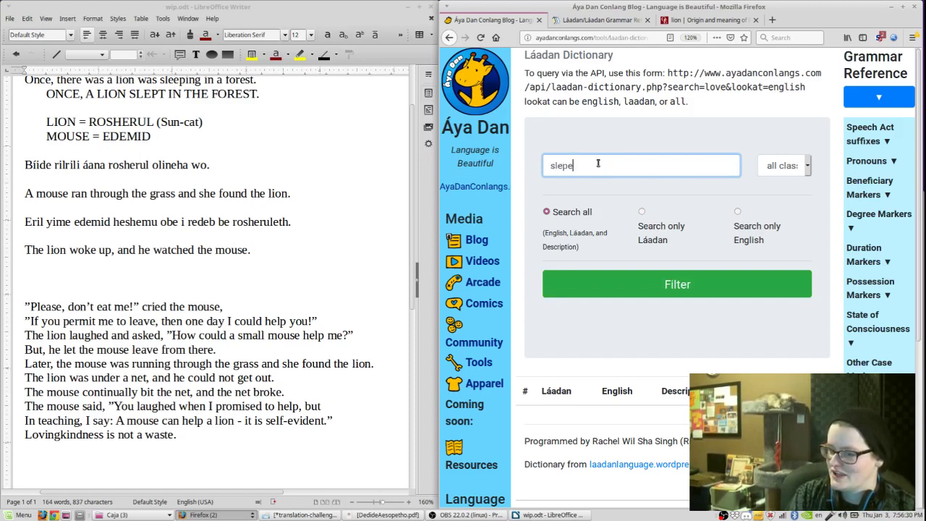
pyautogui.press('Return')
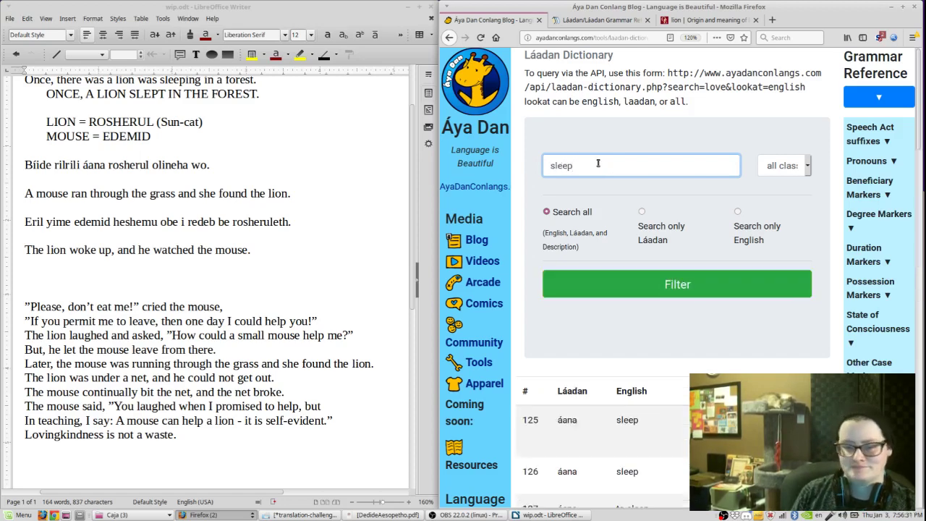
pyautogui.scroll(-4, 598, 165)
pyautogui.scroll(-6, 598, 166)
# - Search the Láadan Dictionary for "get up" and clear the search term
pyautogui.write('get up')
pyautogui.press('Return')
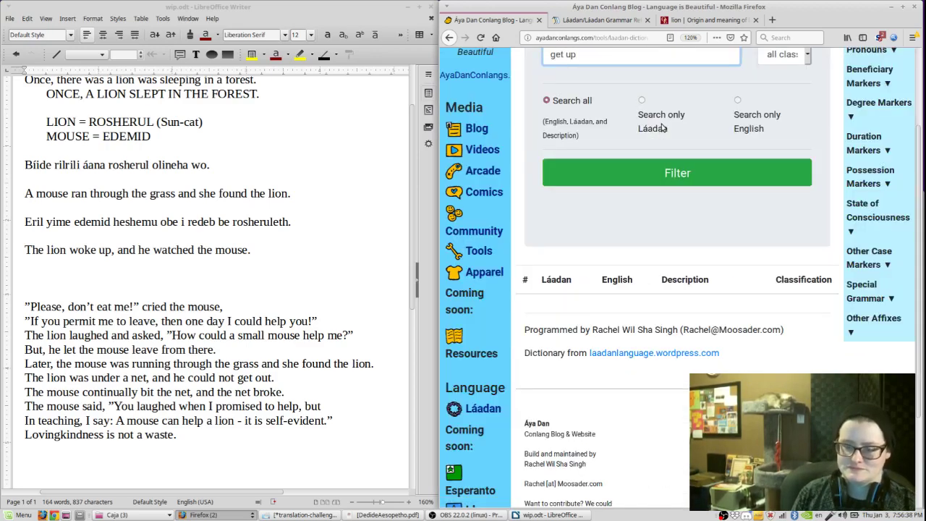
pyautogui.hotkey('ctrl', 'a')
pyautogui.press('BackSpace')
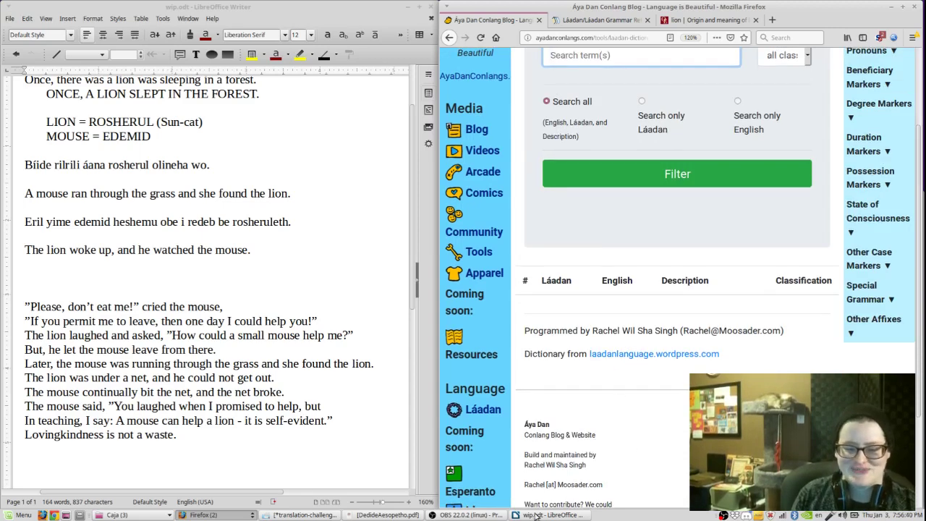
# - Consult the translation notes in DedideAesopetho.pdf for the Láadan wording of waking up
pyautogui.click(376, 515)
pyautogui.scroll(-5, 550, 198)
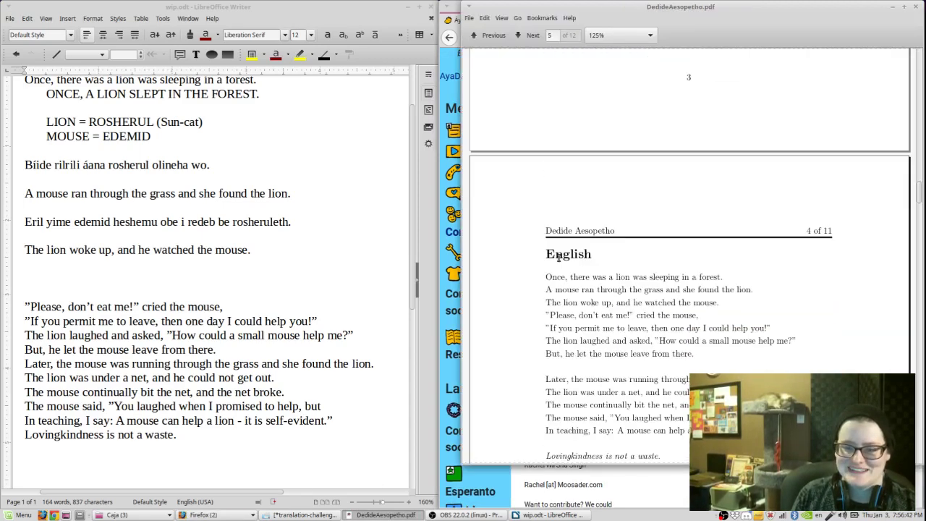
pyautogui.scroll(3, 571, 188)
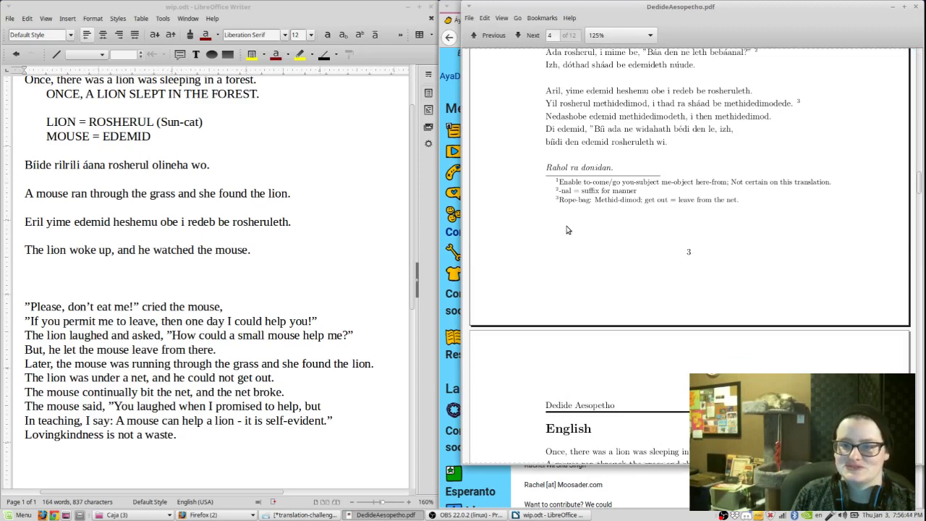
pyautogui.scroll(-10, 568, 230)
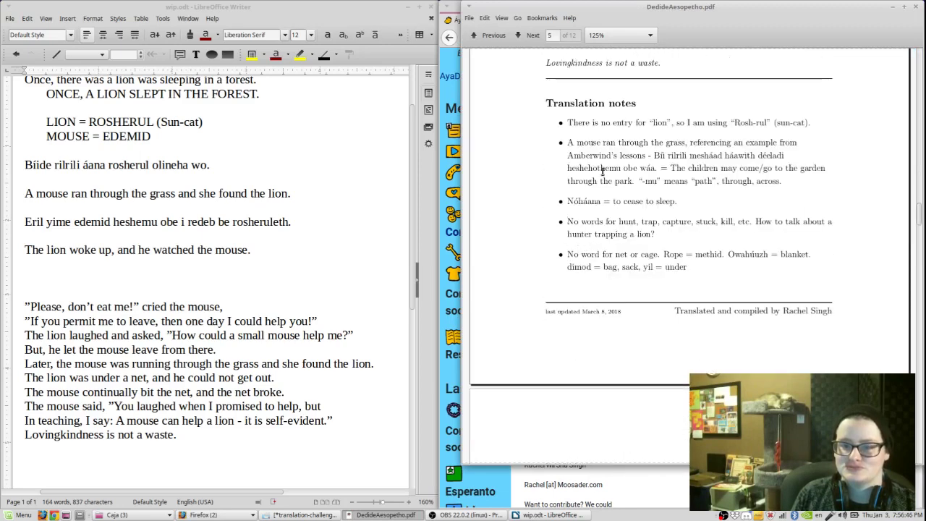
pyautogui.moveTo(584, 201); pyautogui.dragTo(644, 206)
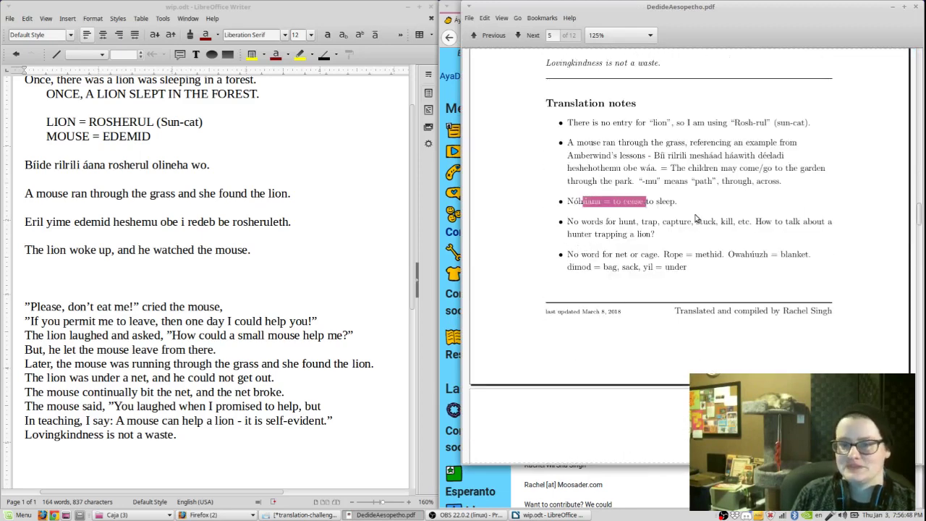
pyautogui.click(699, 219)
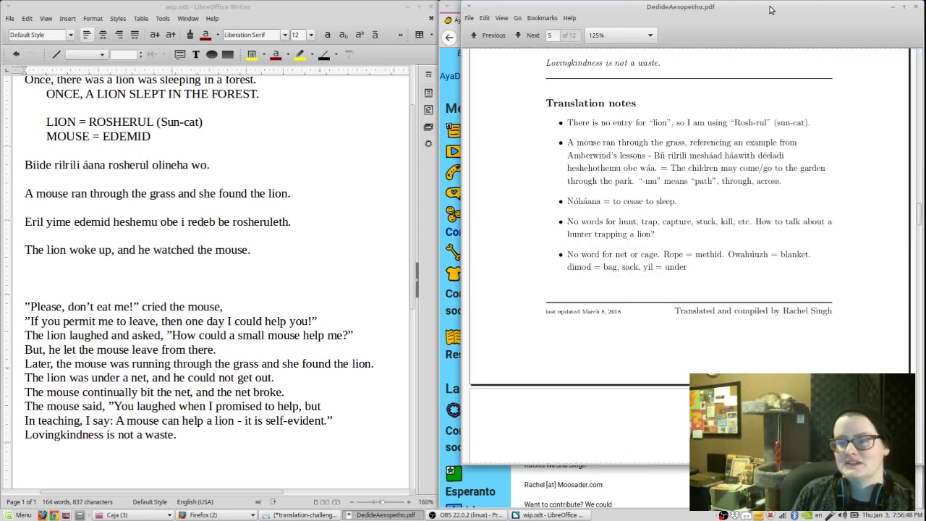
pyautogui.click(894, 8)
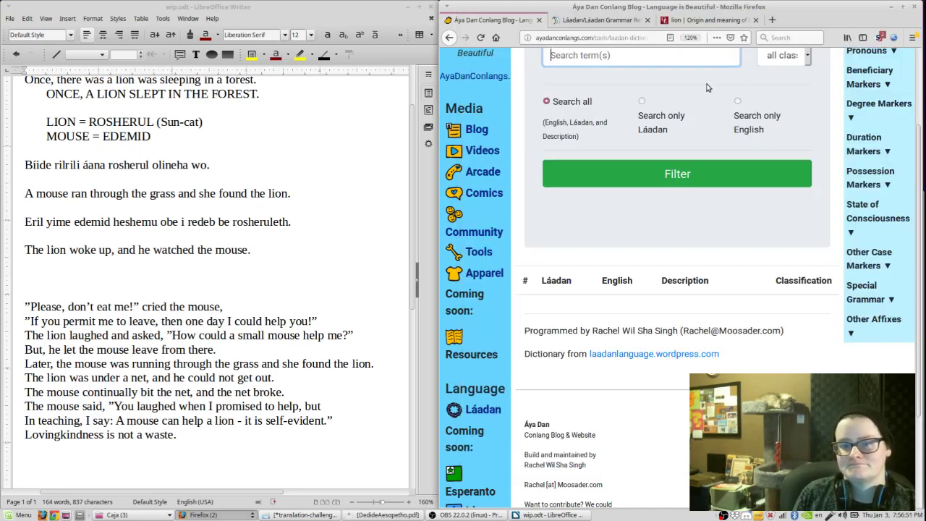
# - Start the Láadan line below "The lion woke up, and he watched the mouse." with "Eril" and recheck the notes in DedideAesopetho.pdf
pyautogui.click(105, 272)
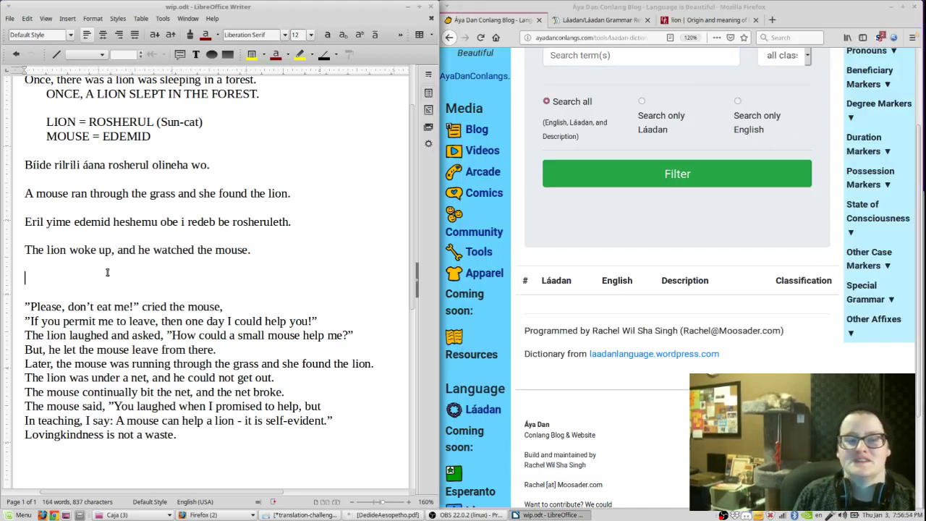
pyautogui.write('Eril')
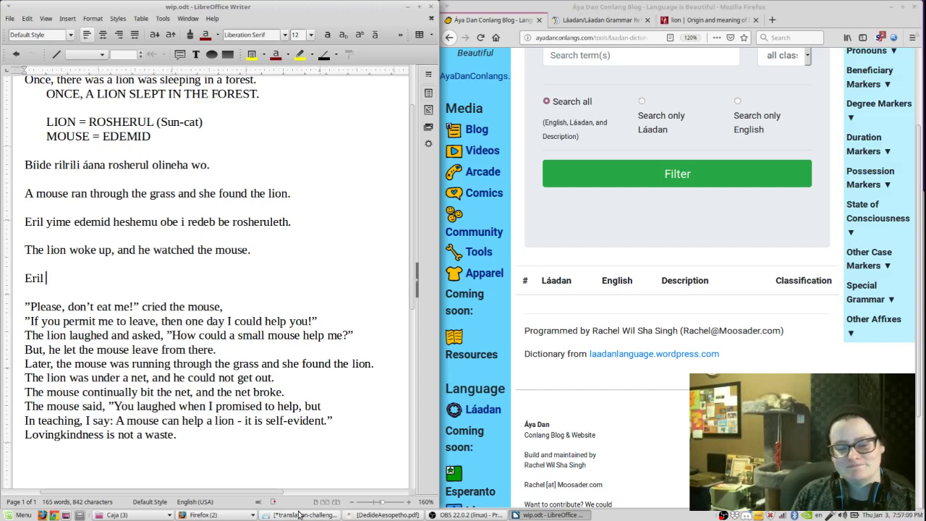
pyautogui.click(410, 515)
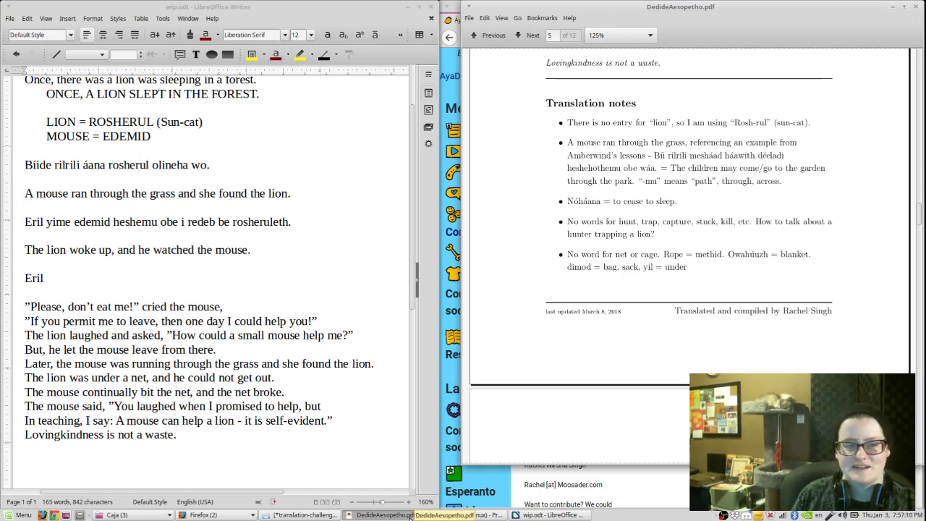
pyautogui.click(413, 515)
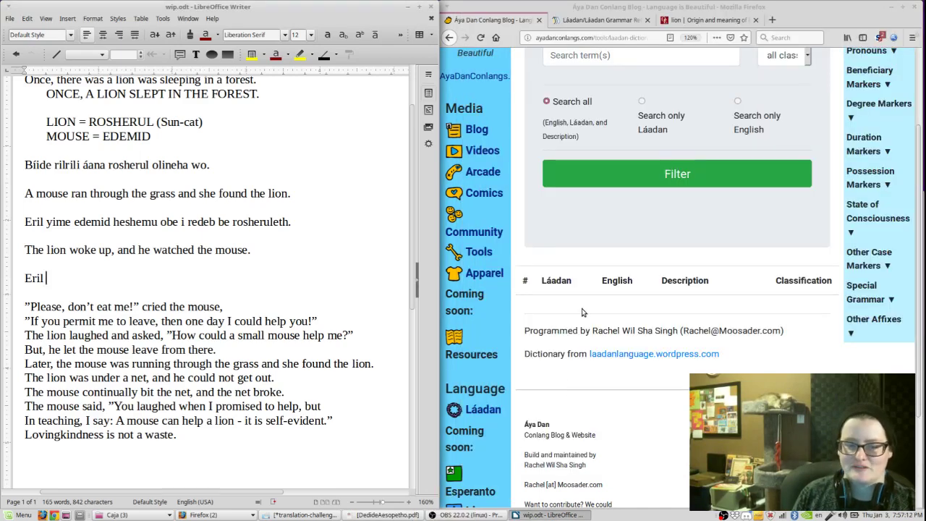
# - Copy the "to cease to" prefix "nó" from the grammar reference's Duration markers section into wip.odt after "Eril"
pyautogui.click(583, 312)
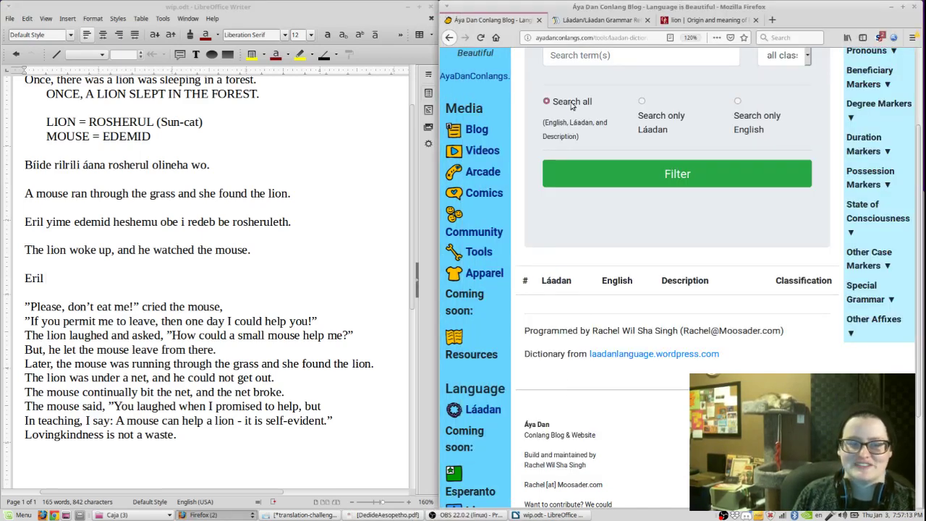
pyautogui.click(592, 60)
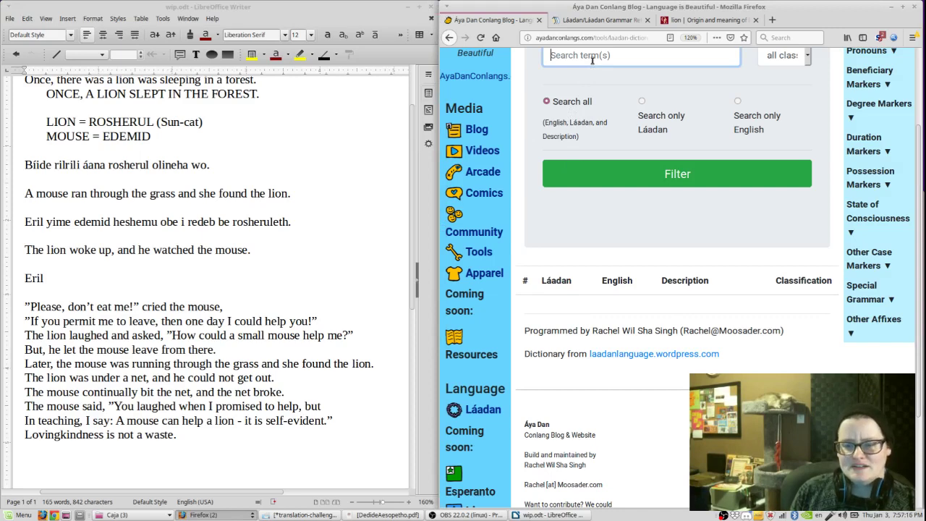
pyautogui.click(614, 20)
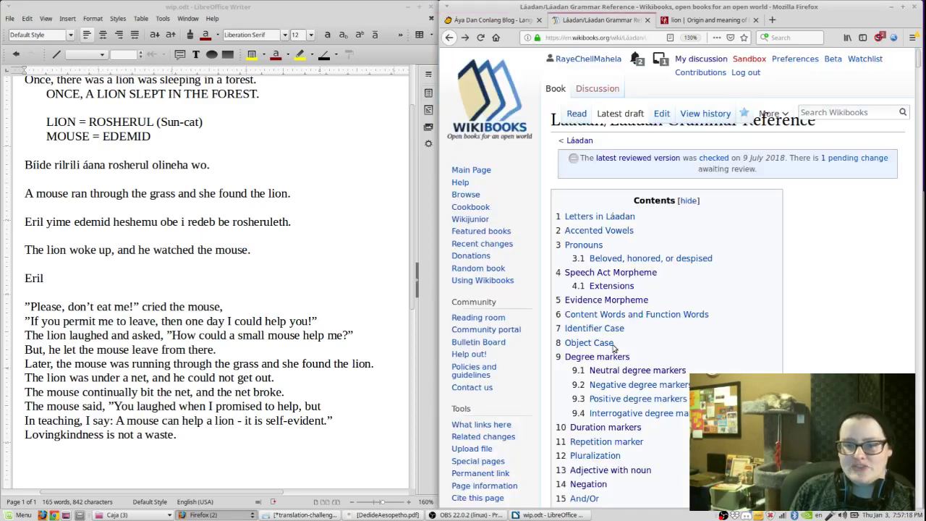
pyautogui.click(597, 428)
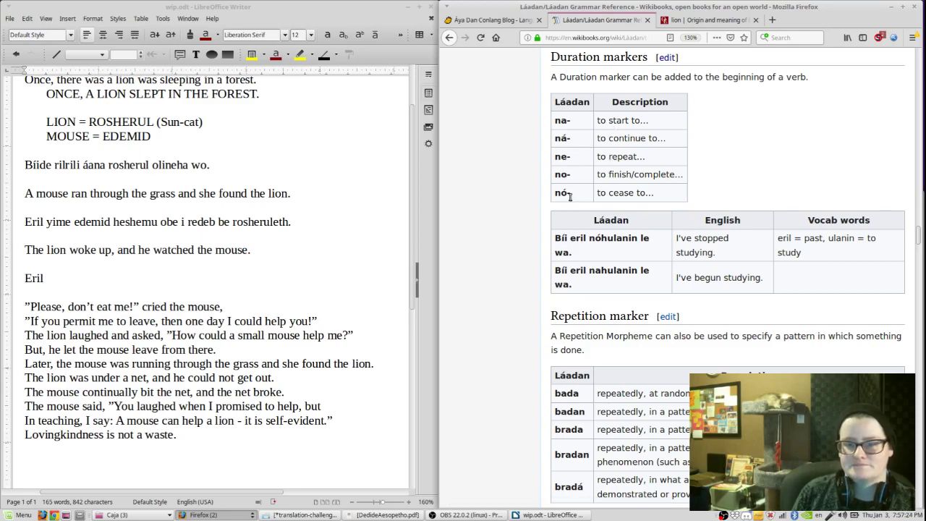
pyautogui.moveTo(567, 194); pyautogui.dragTo(555, 194)
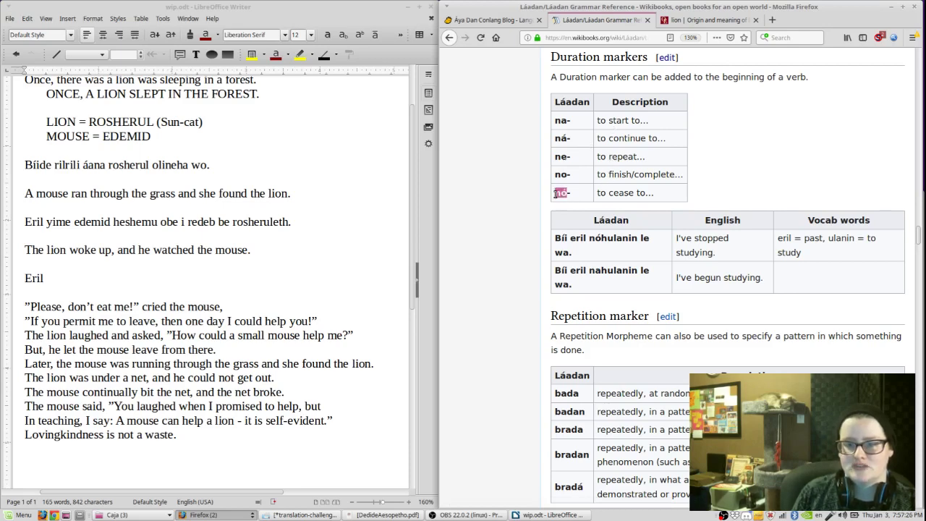
pyautogui.click(78, 277)
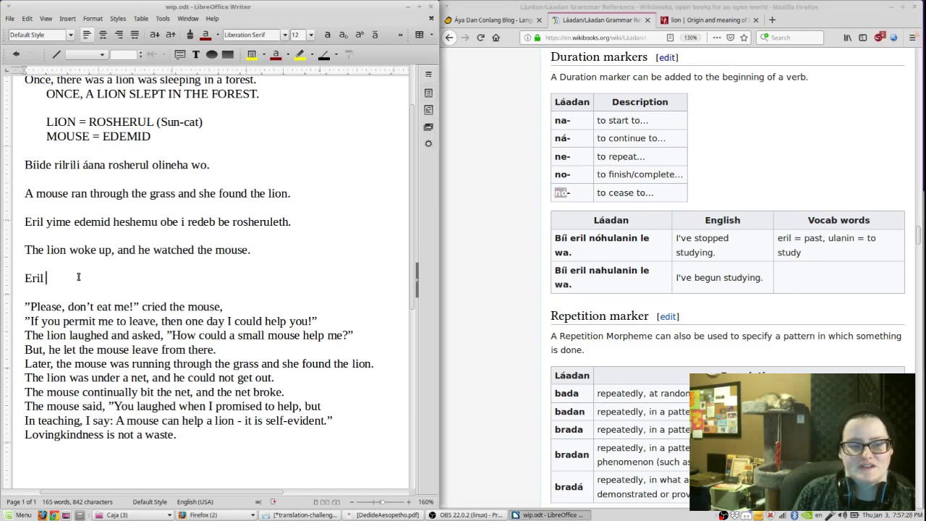
pyautogui.hotkey('ctrl', 'shift', 'v')
pyautogui.press('Return')
# - Complete the verb as "nóháana" by reusing "áana" from the first translated line, and add "rosherul" after it
pyautogui.write('h')
pyautogui.moveTo(82, 165); pyautogui.dragTo(106, 165)
pyautogui.middleClick(77, 279)
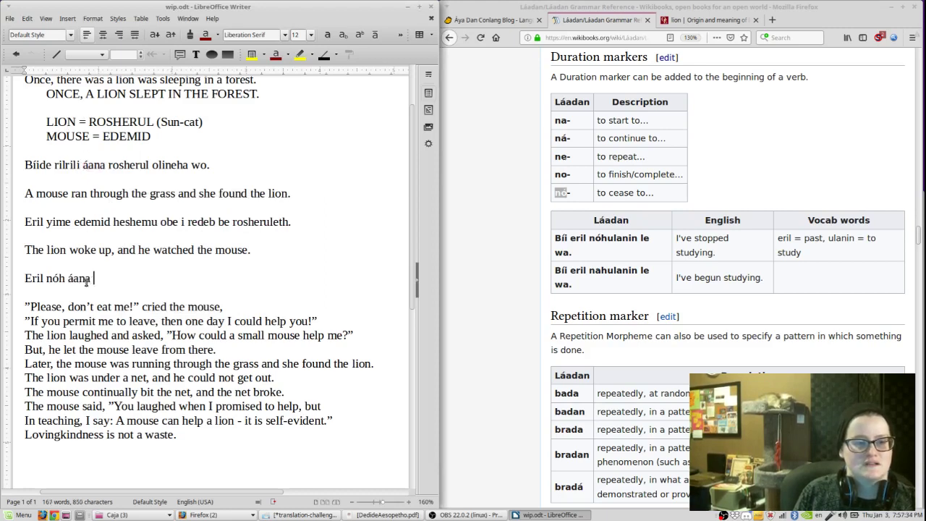
pyautogui.write('rosherul')
pyautogui.click(65, 279)
pyautogui.press('Delete')
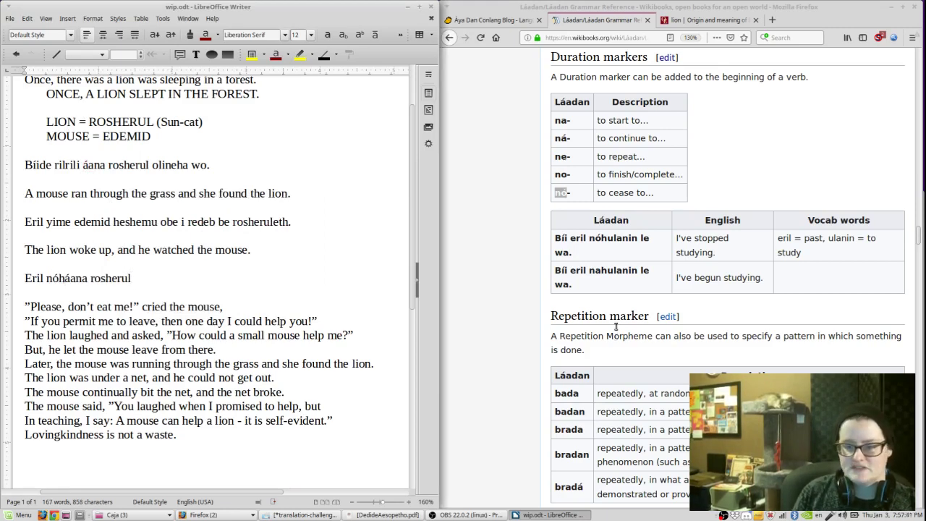
# - Look over the duration marker example sentences and the Repetition marker section in the grammar reference
pyautogui.scroll(-4, 654, 209)
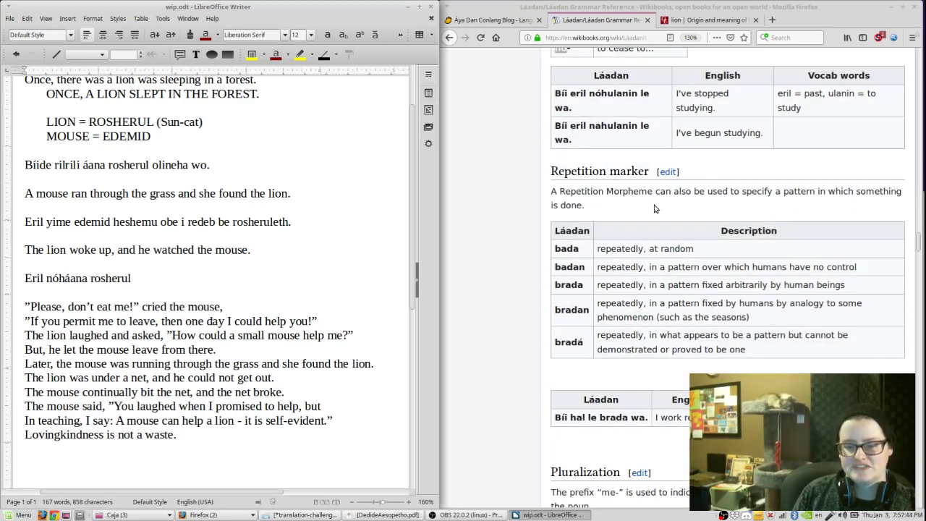
pyautogui.scroll(2, 654, 209)
pyautogui.click(654, 208)
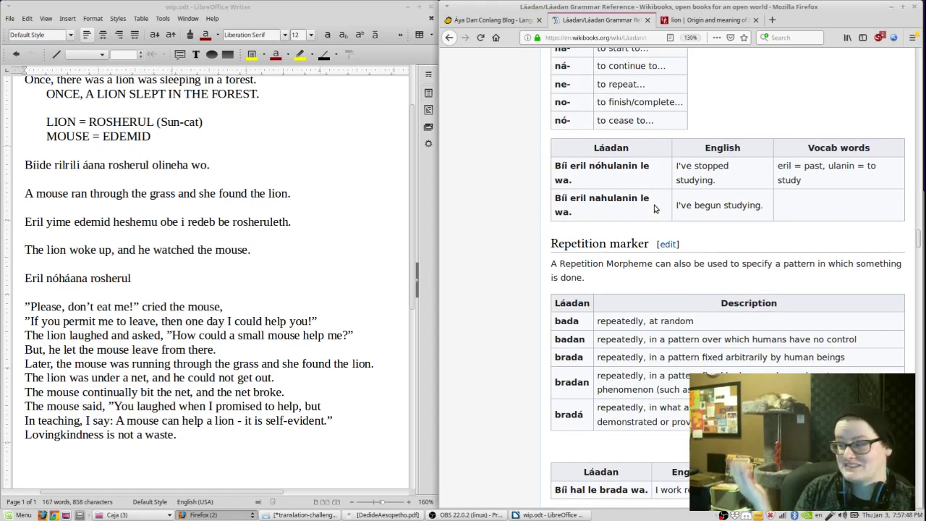
# - Add ", i" after "rosherul" and undo the automatic capitalization of the conjunction
pyautogui.click(201, 275)
pyautogui.click(500, 22)
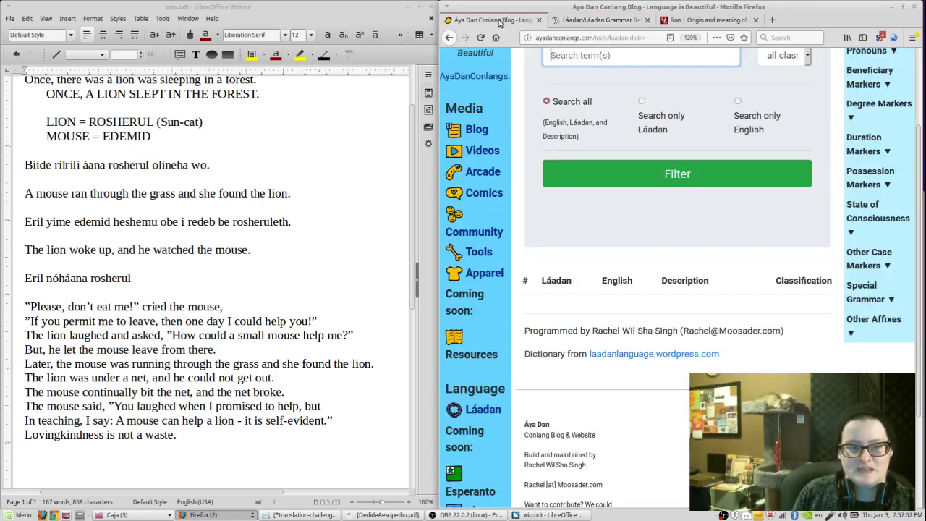
pyautogui.click(224, 275)
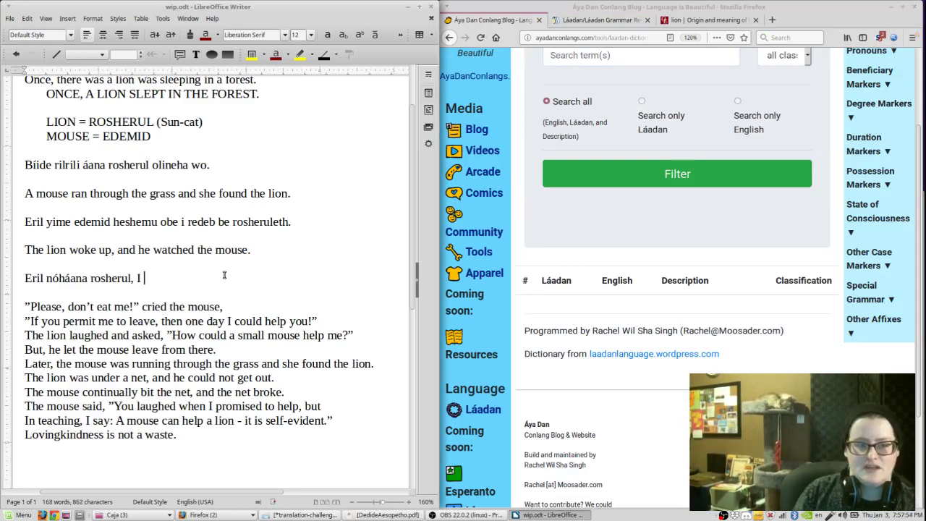
pyautogui.write(', i')
pyautogui.hotkey('ctrl', 'z')
# - Search the Láadan Dictionary for "watch"
pyautogui.click(606, 55)
pyautogui.write('watch')
pyautogui.press('Return')
# - Finish the lion's waking line in wip.odt with "il be edemideth." and save the document
pyautogui.click(190, 282)
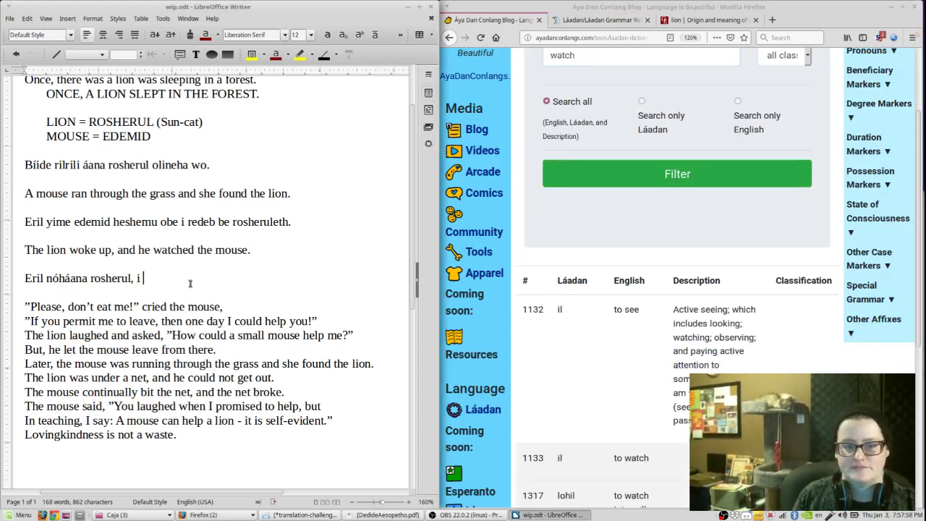
pyautogui.scroll(-1, 558, 320)
pyautogui.scroll(-1, 558, 320)
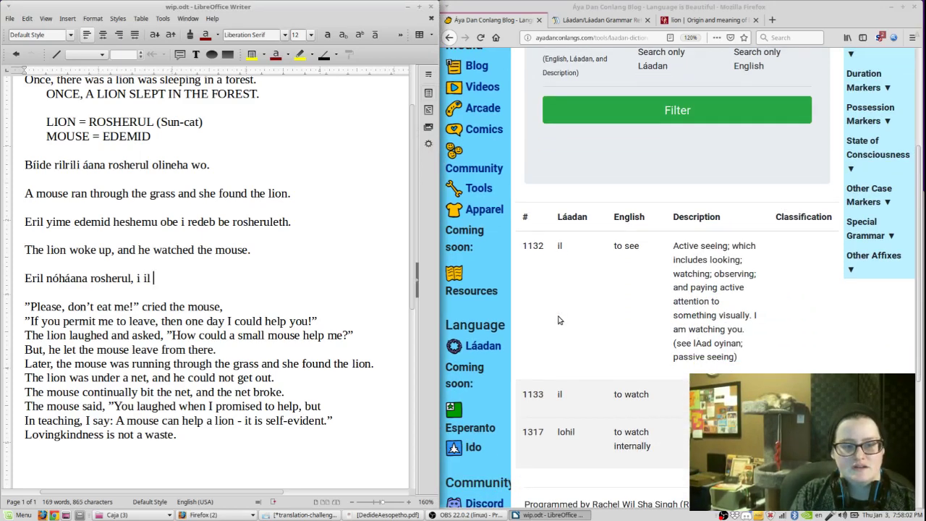
pyautogui.write('be')
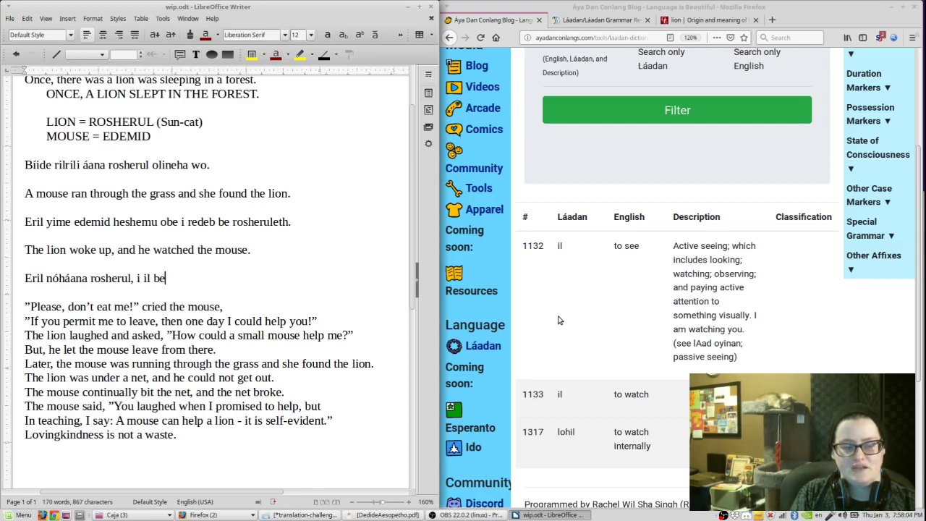
pyautogui.write(' edemideth.')
pyautogui.hotkey('ctrl', 's')
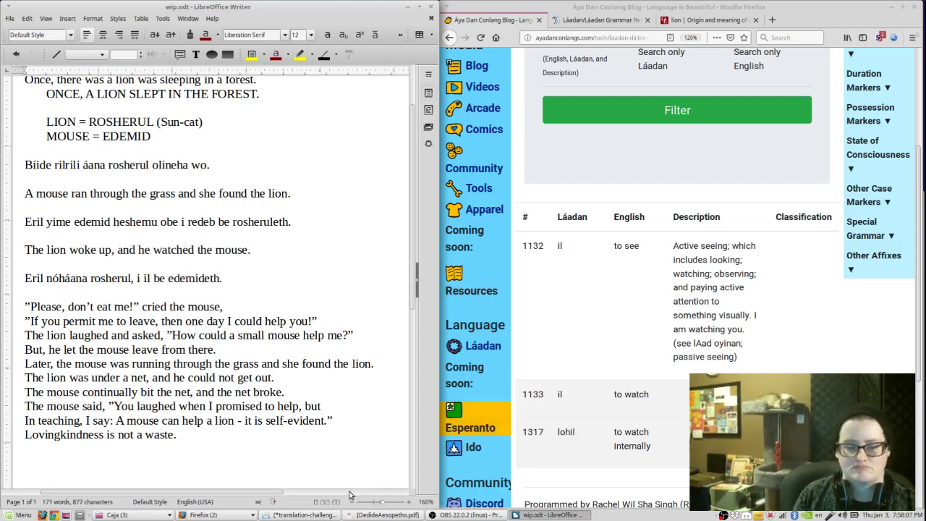
# - Compare the finished line with the Láadan version of the fable in DedideAesopetho.pdf, and put the PDF away
pyautogui.click(386, 514)
pyautogui.scroll(10, 622, 199)
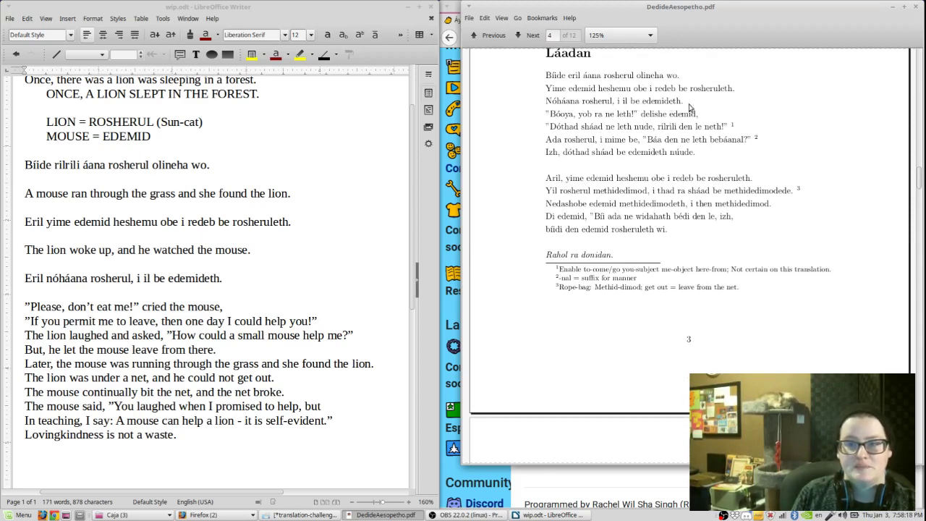
pyautogui.click(895, 8)
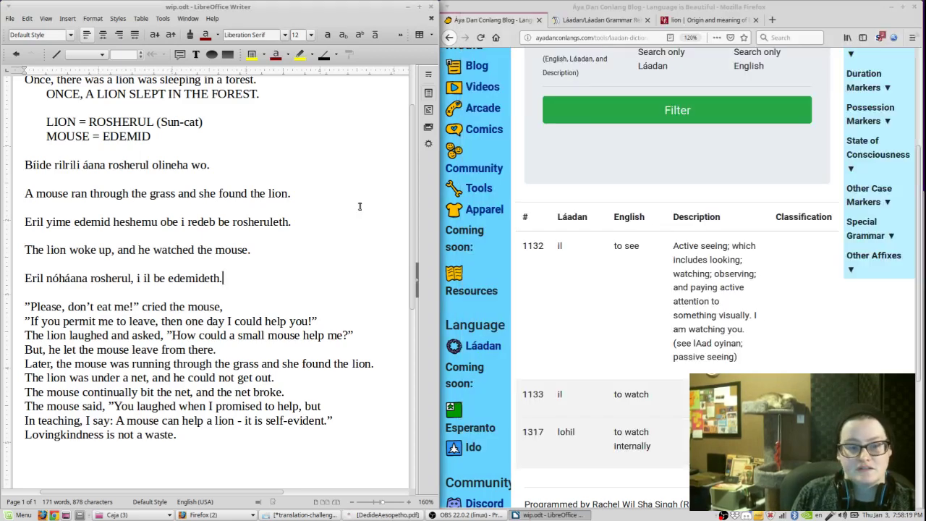
# - Make room below "Please, don't eat me!" cried the mouse in wip.odt and begin its translation with an opening quotation mark
pyautogui.scroll(1, 339, 268)
pyautogui.click(277, 345)
pyautogui.press('Return')
pyautogui.press('Return')
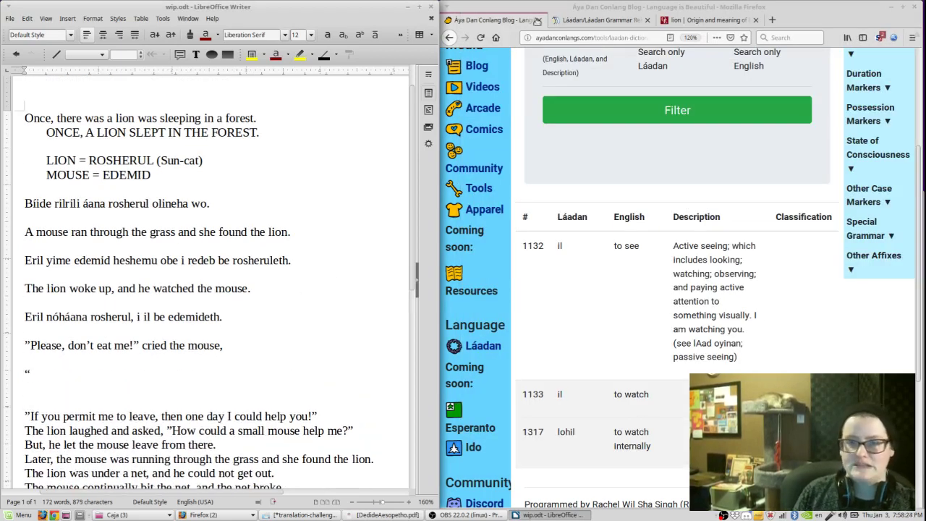
# - Copy the request morpheme "Bóo" from the grammar reference's Speech Act Morpheme section into the new line, followed by a comma
pyautogui.click(579, 20)
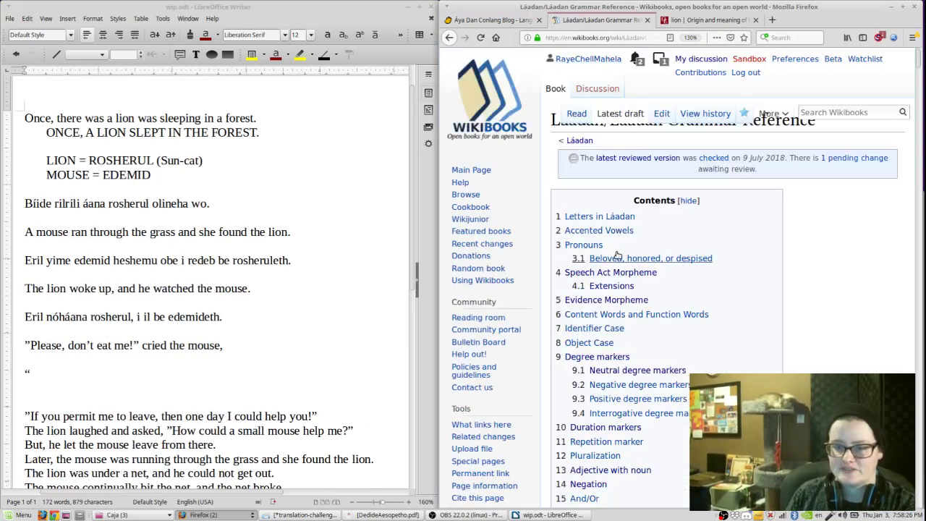
pyautogui.click(584, 279)
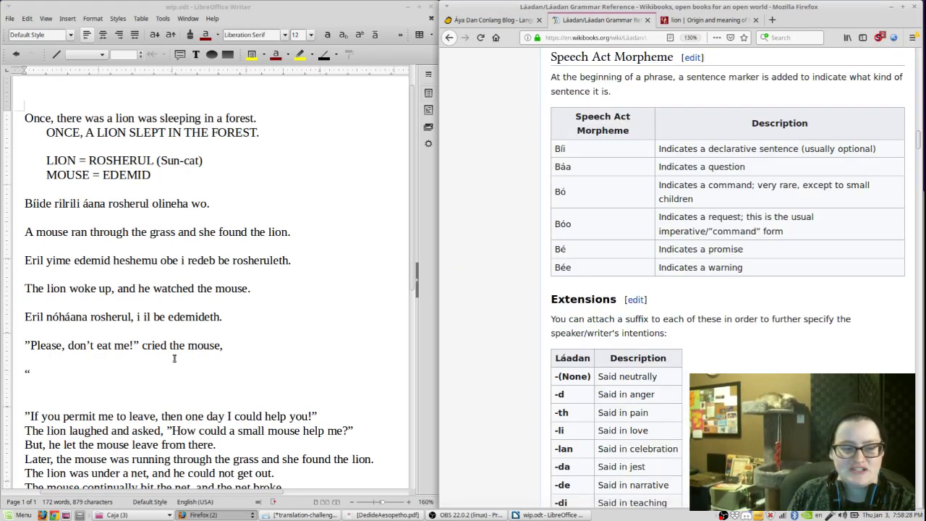
pyautogui.click(145, 374)
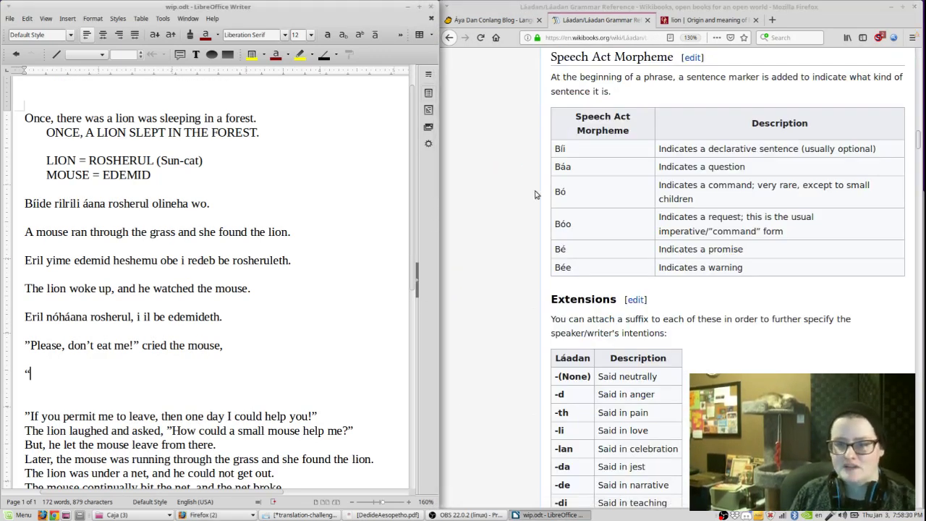
pyautogui.doubleClick(562, 224)
pyautogui.hotkey('ctrl', 'c')
pyautogui.click(74, 375)
pyautogui.hotkey('ctrl', 'v')
pyautogui.write(',')
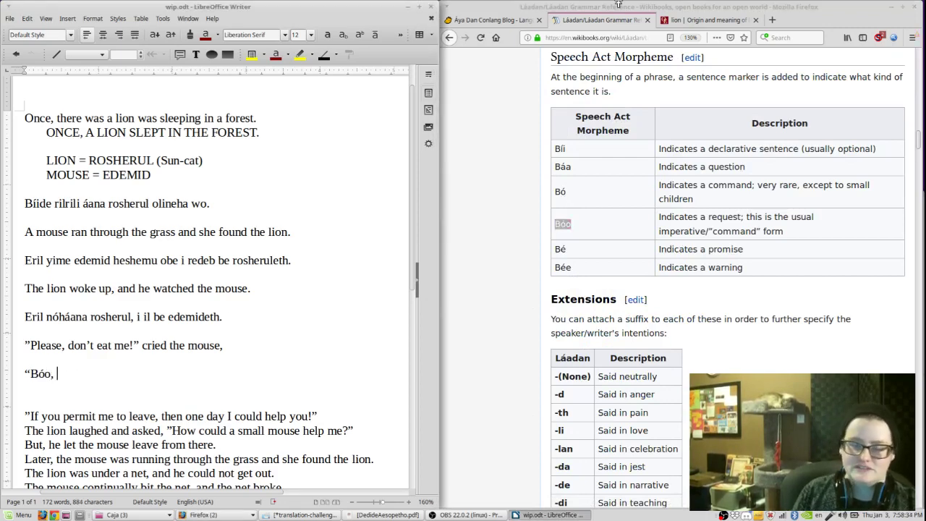
# - Return to the Láadan Dictionary and search for "eat"
pyautogui.click(499, 20)
pyautogui.scroll(3, 584, 120)
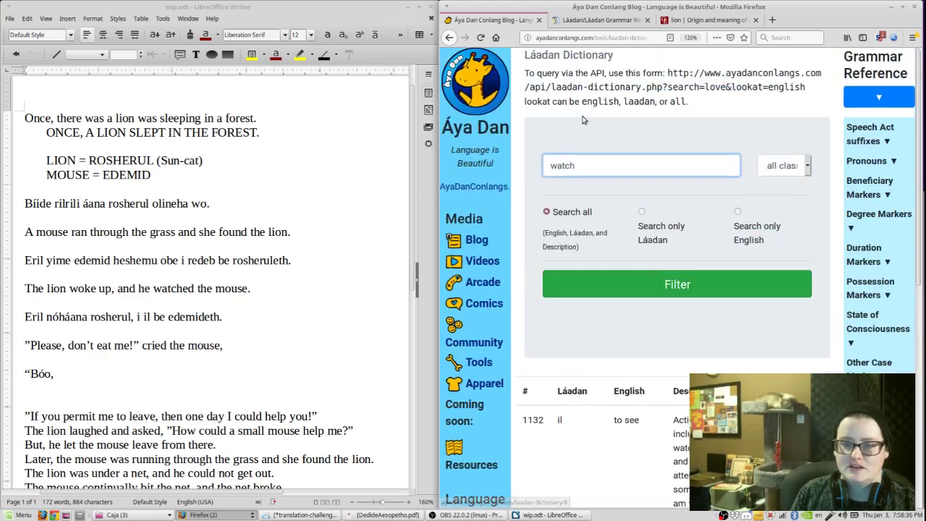
pyautogui.hotkey('ctrl', 'a')
pyautogui.write('eat')
pyautogui.press('Return')
# - Continue the mouse's plea after "Bóo," with "yod ra ne leth!" and a closing quotation mark
pyautogui.click(79, 374)
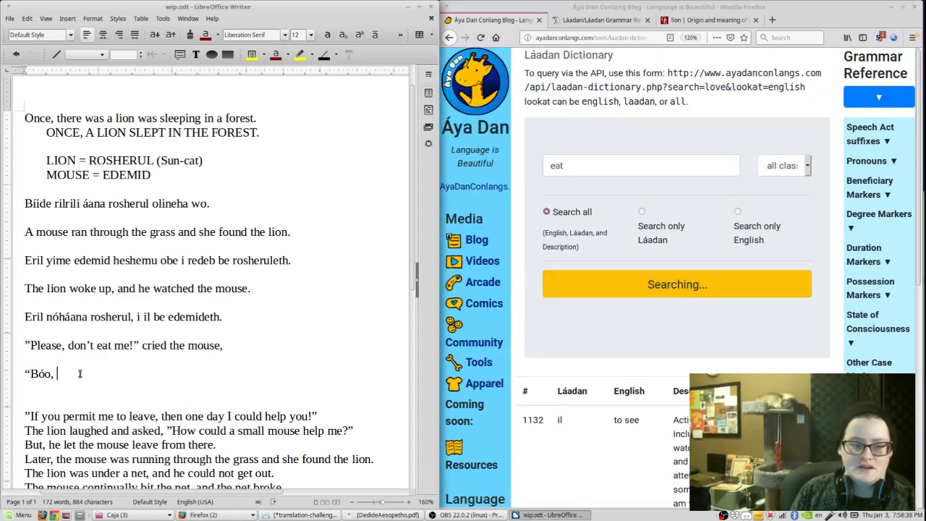
pyautogui.write('yod le ')
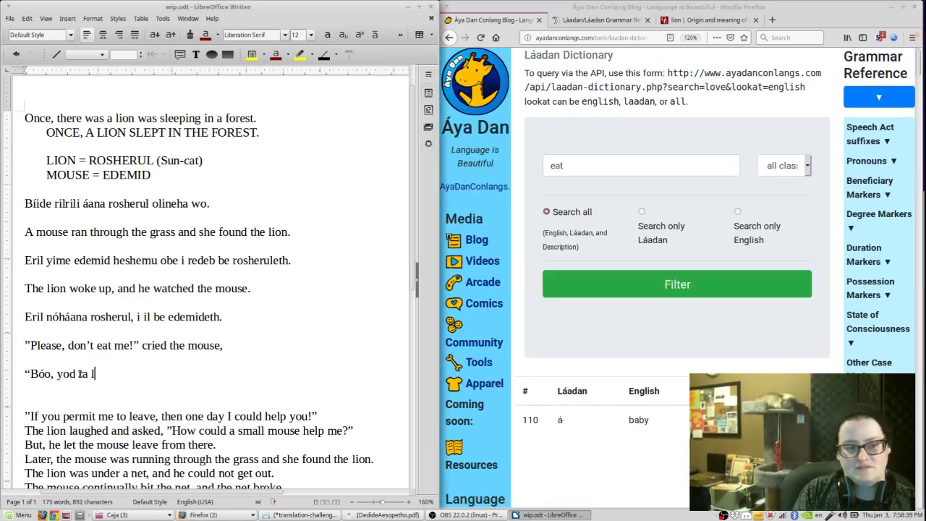
pyautogui.write('ne leth!”')
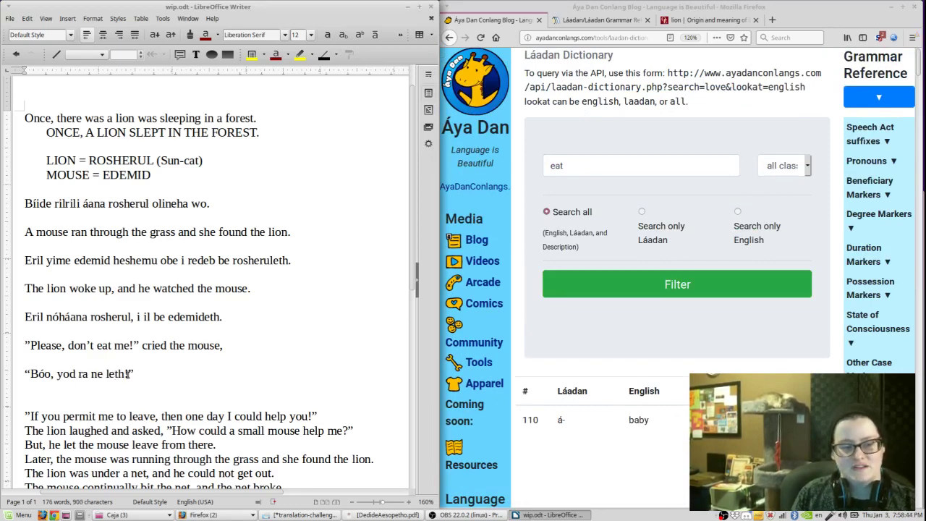
# - Check the "yod" entries for "to eat" in the Láadan Dictionary results
pyautogui.click(636, 159)
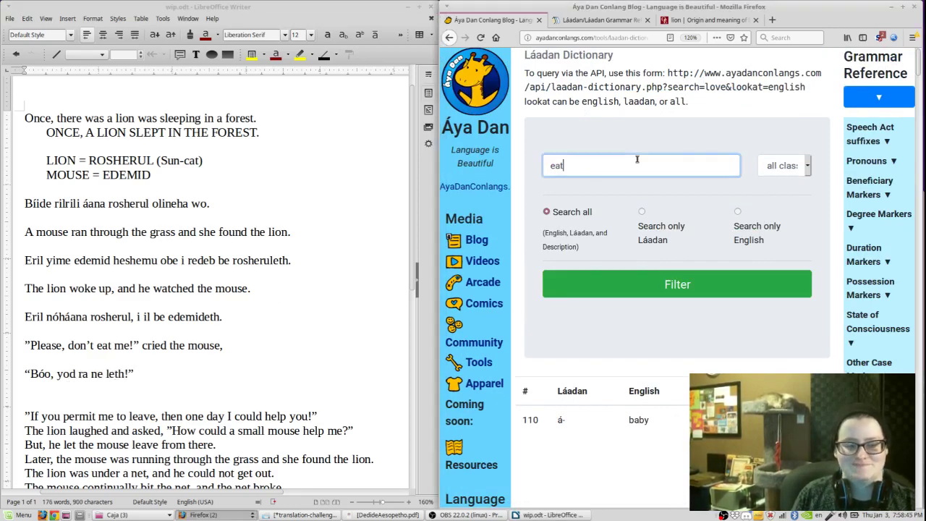
pyautogui.scroll(-20, 619, 239)
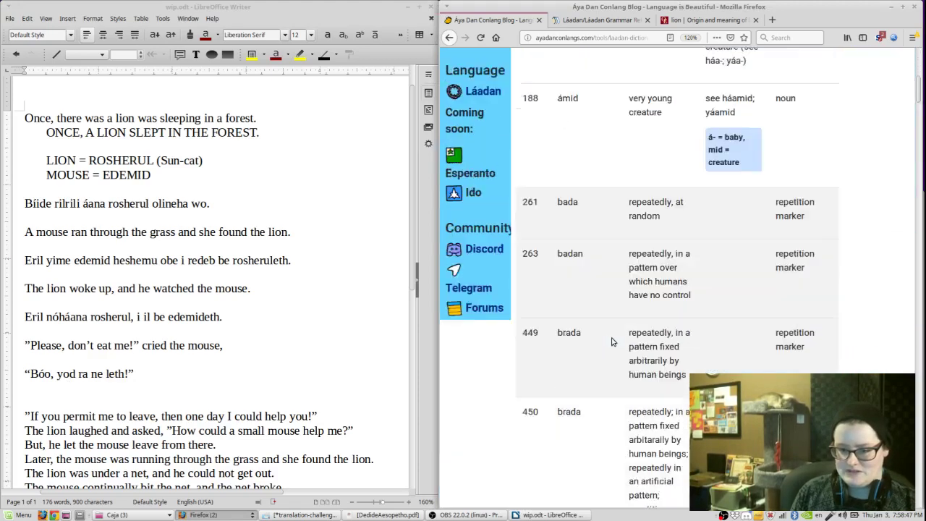
pyautogui.scroll(-10, 612, 341)
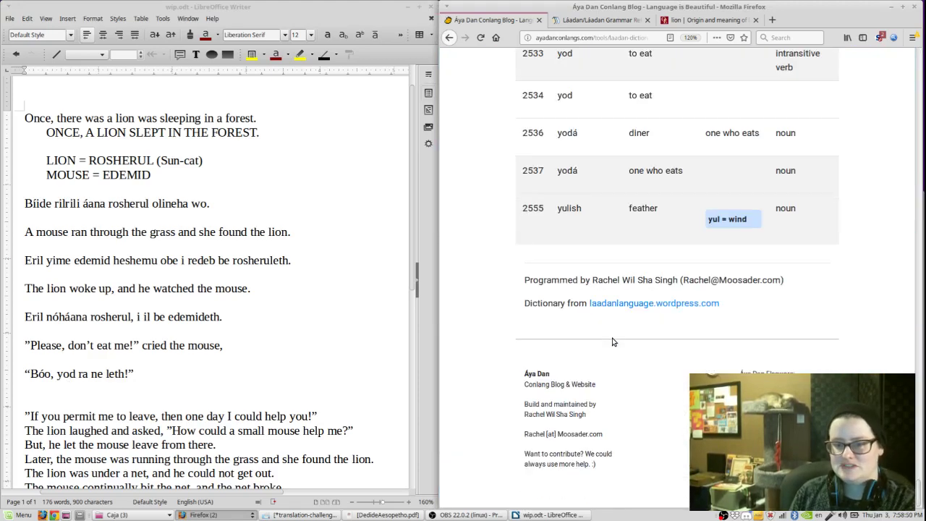
pyautogui.scroll(4, 612, 341)
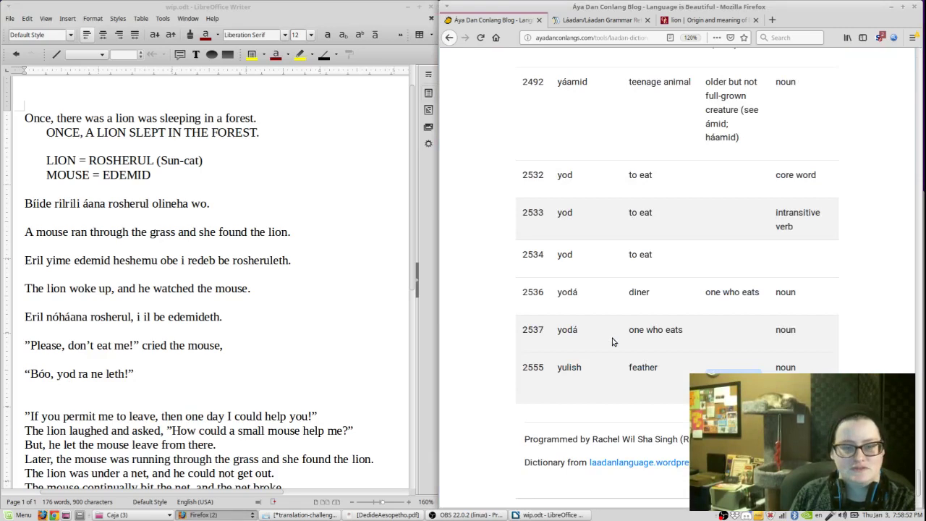
# - Search the Láadan Dictionary for "di" and append "di edemid" after the mouse's quoted plea in wip.odt
pyautogui.scroll(20, 612, 341)
pyautogui.doubleClick(632, 173)
pyautogui.click(94, 374)
pyautogui.moveTo(108, 373); pyautogui.dragTo(126, 373)
pyautogui.click(137, 374)
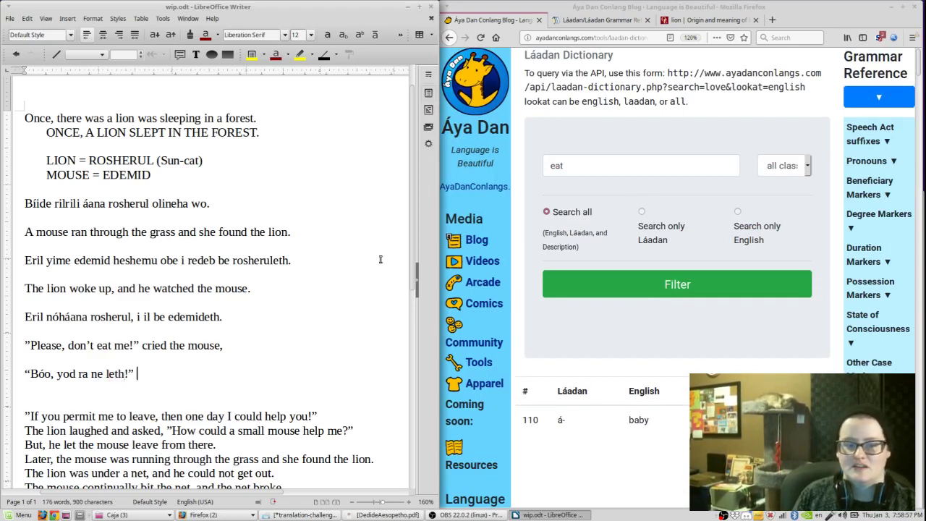
pyautogui.doubleClick(595, 165)
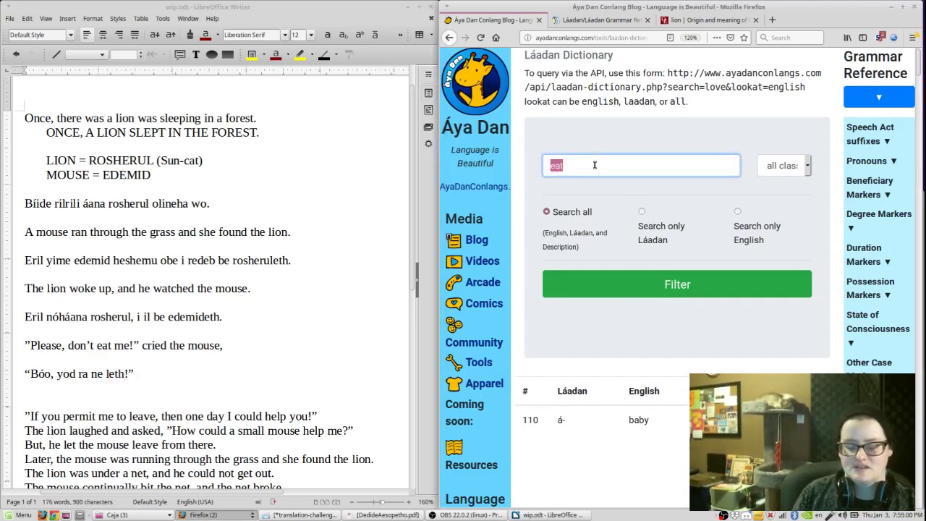
pyautogui.write('di ')
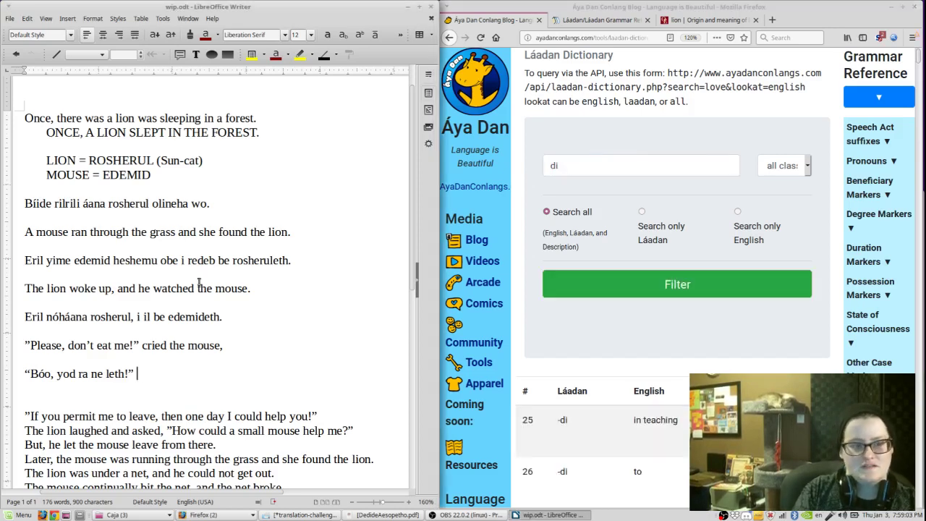
pyautogui.write('edemid')
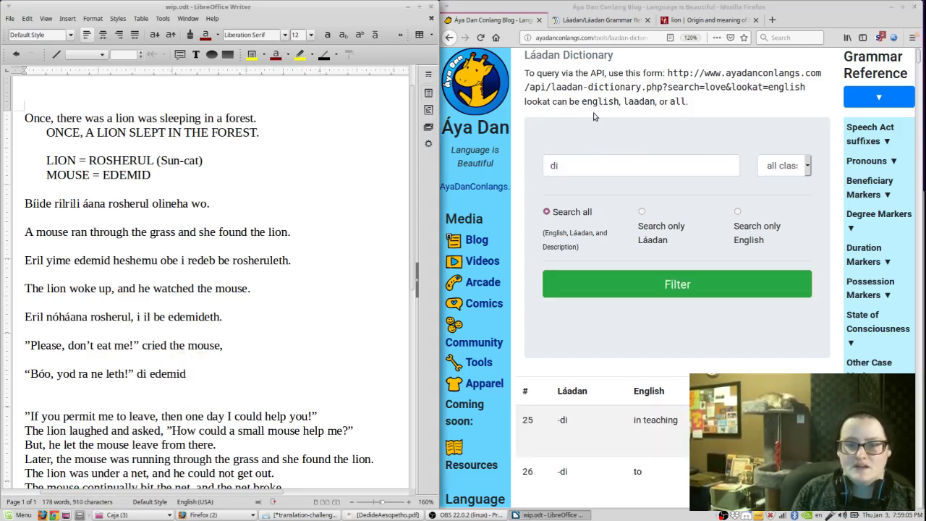
# - Search the Láadan Dictionary for "cry" and examine the matching verbs
pyautogui.click(580, 165)
pyautogui.doubleClick(580, 164)
pyautogui.write('cry')
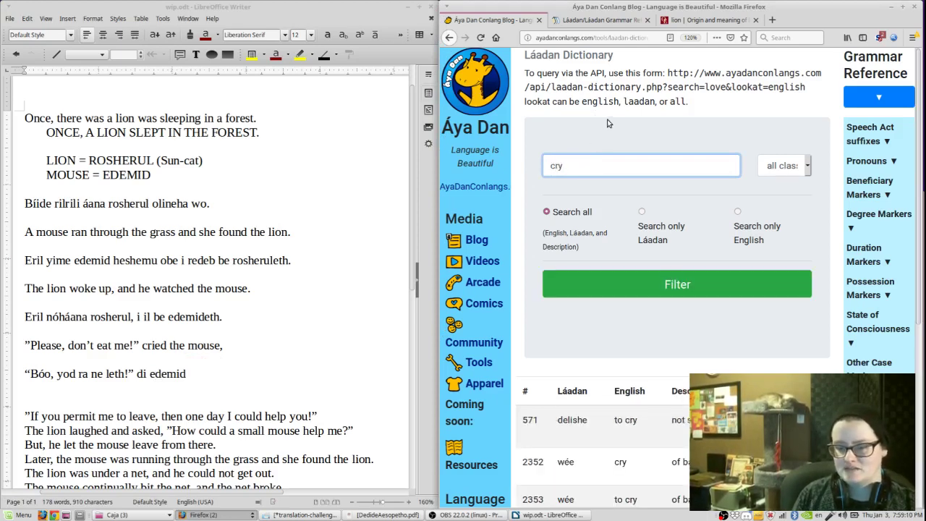
pyautogui.scroll(-3, 660, 235)
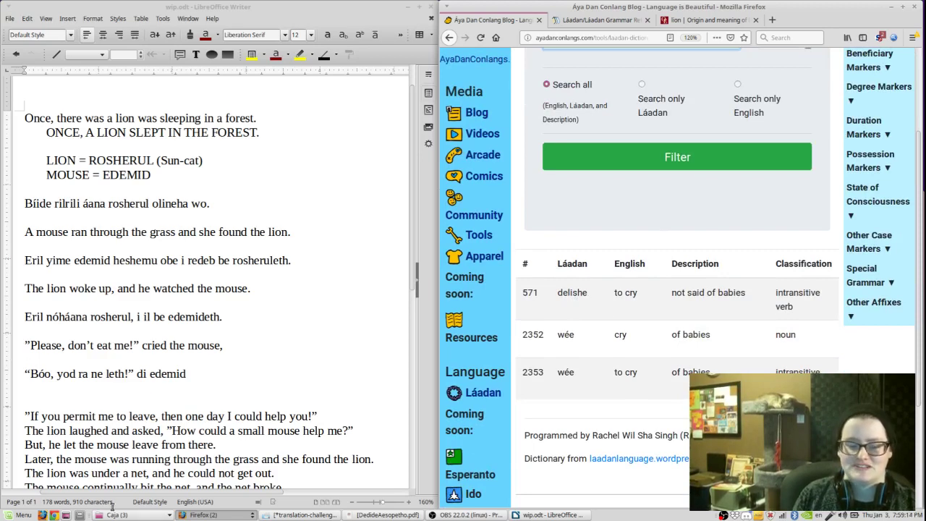
# - Check the verb in DedideAesopetho.pdf, and change "di" to "delishe" before "edemid" in the translated plea
pyautogui.click(412, 514)
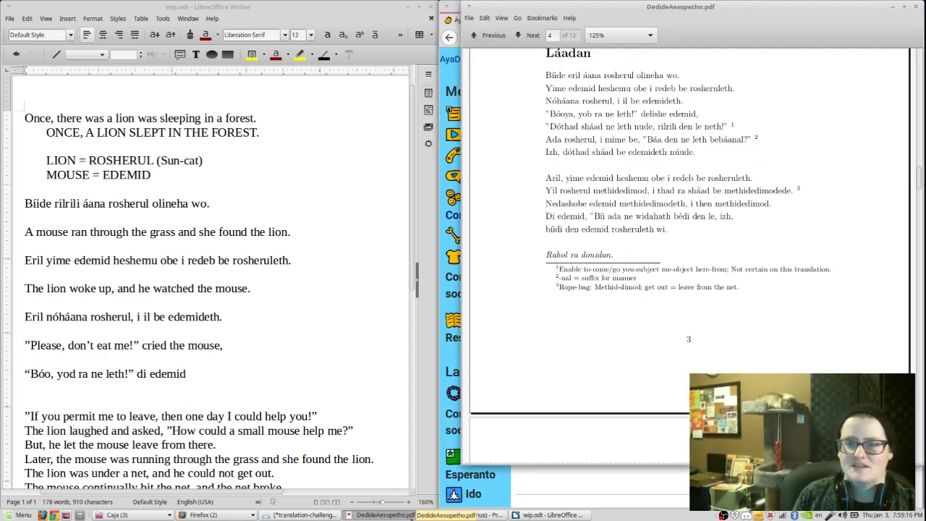
pyautogui.click(413, 515)
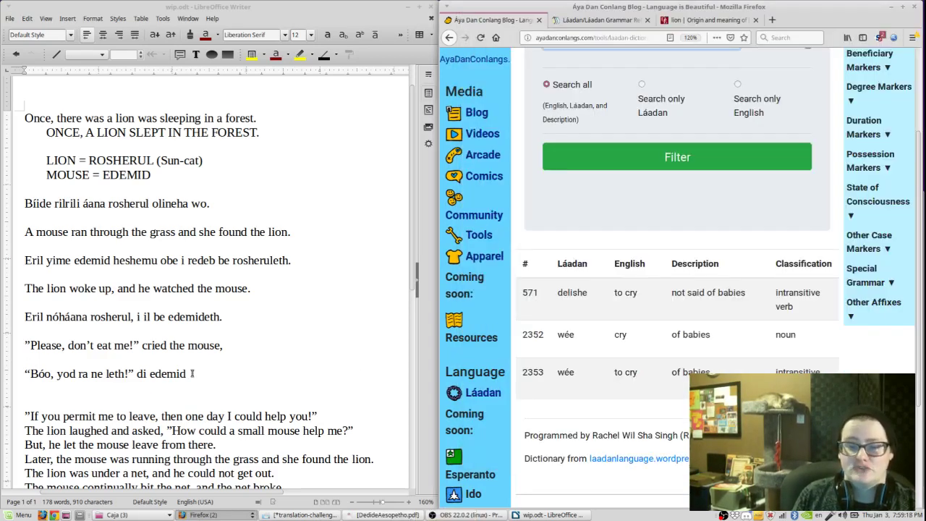
pyautogui.write('lishe')
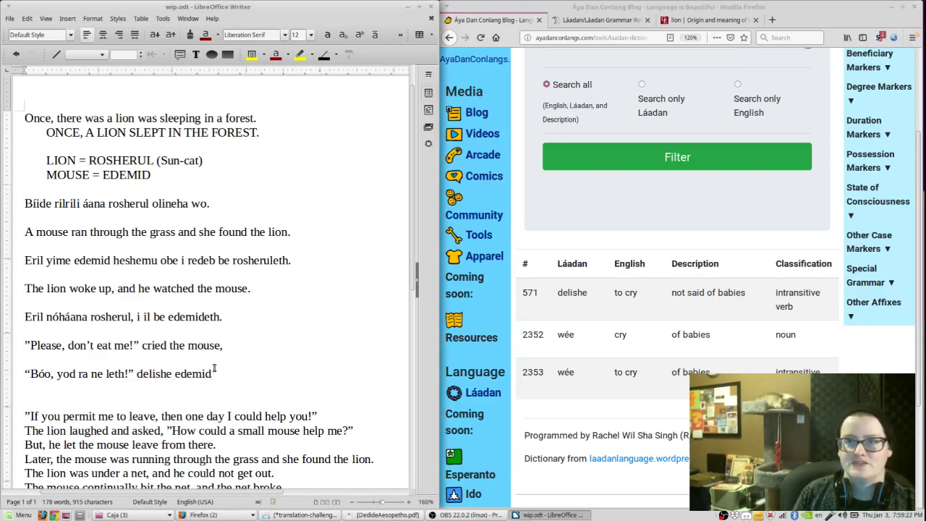
# - Examine the Speech Act Morpheme extensions in the grammar reference, including the suffix for speech said in fear
pyautogui.click(593, 21)
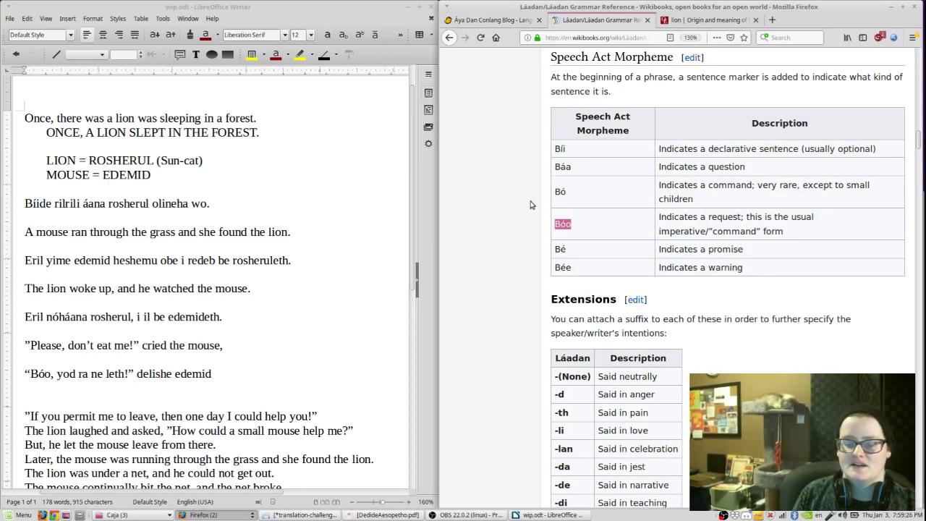
pyautogui.scroll(-3, 530, 210)
pyautogui.scroll(1, 537, 303)
pyautogui.scroll(5, 565, 311)
pyautogui.scroll(-5, 568, 391)
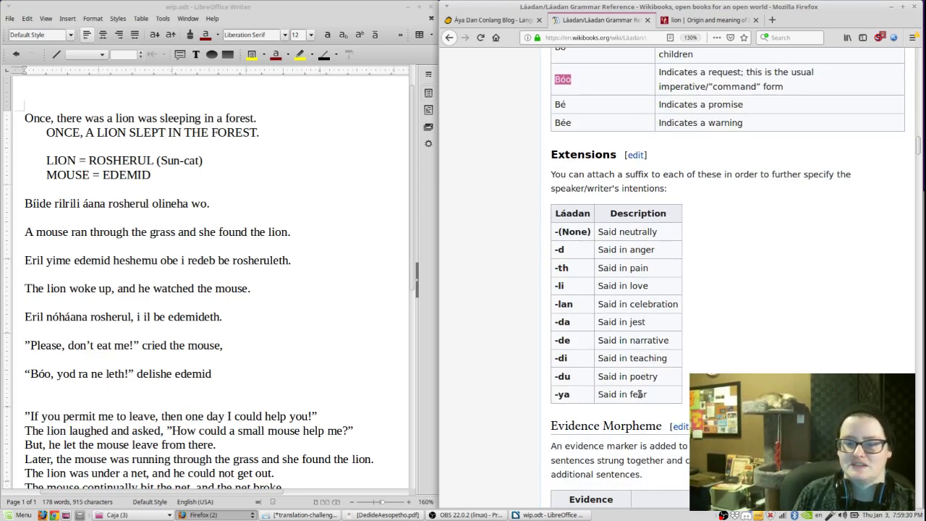
pyautogui.moveTo(632, 393); pyautogui.dragTo(561, 395)
pyautogui.click(482, 314)
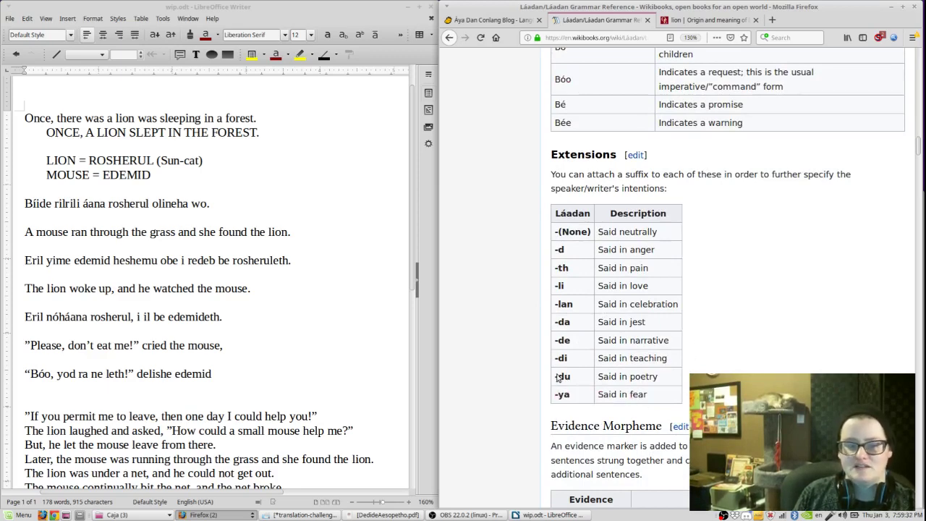
# - Add a comma after "delishe edemid" and start a new line with an opening quotation mark below "If you permit me to leave"
pyautogui.click(227, 374)
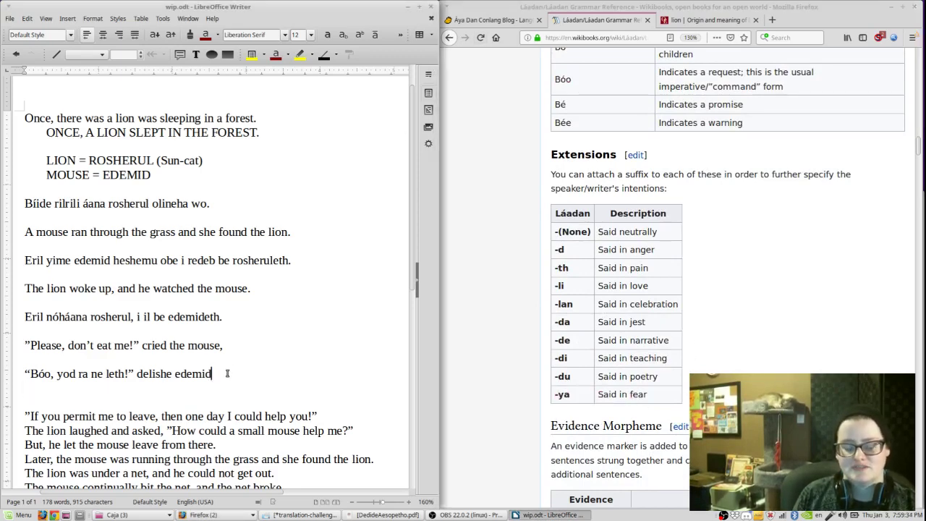
pyautogui.click(499, 21)
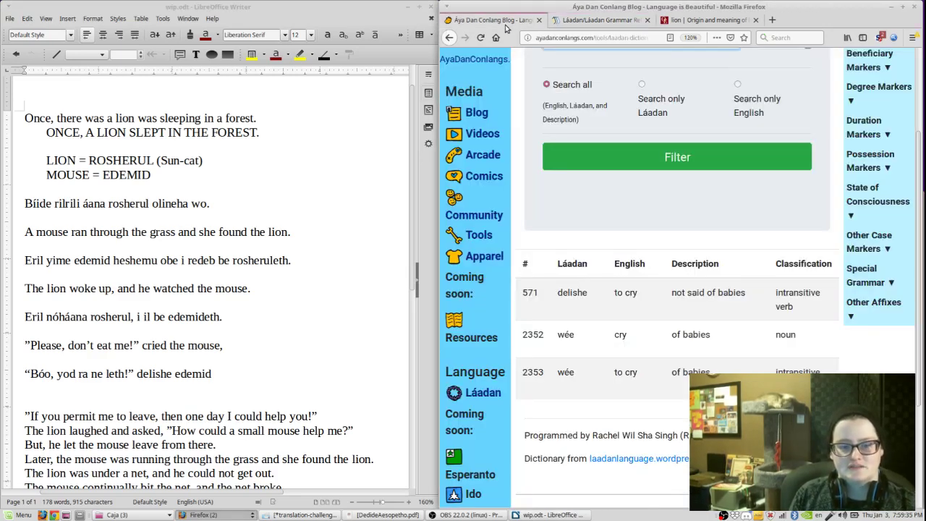
pyautogui.click(572, 20)
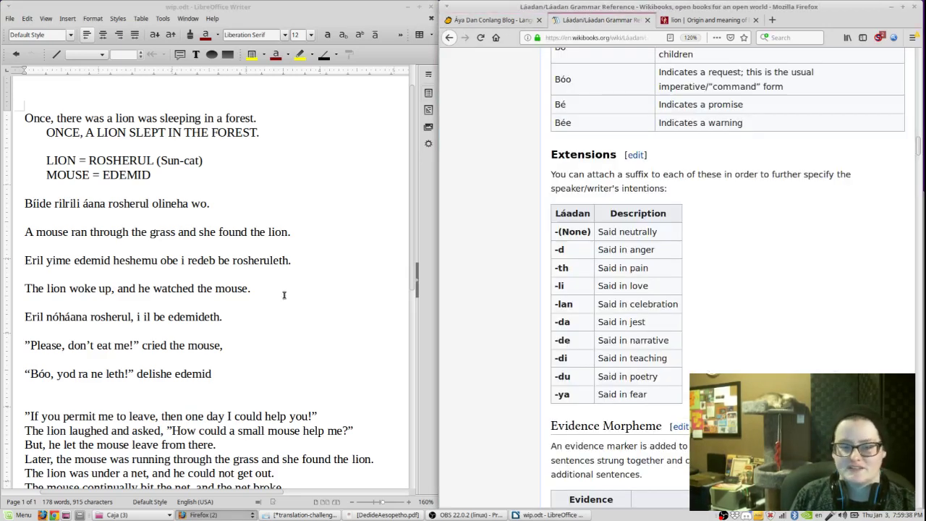
pyautogui.click(214, 380)
pyautogui.scroll(-2, 216, 376)
pyautogui.write(',')
pyautogui.scroll(-2, 216, 371)
pyautogui.click(352, 262)
pyautogui.press('Return')
pyautogui.press('Return')
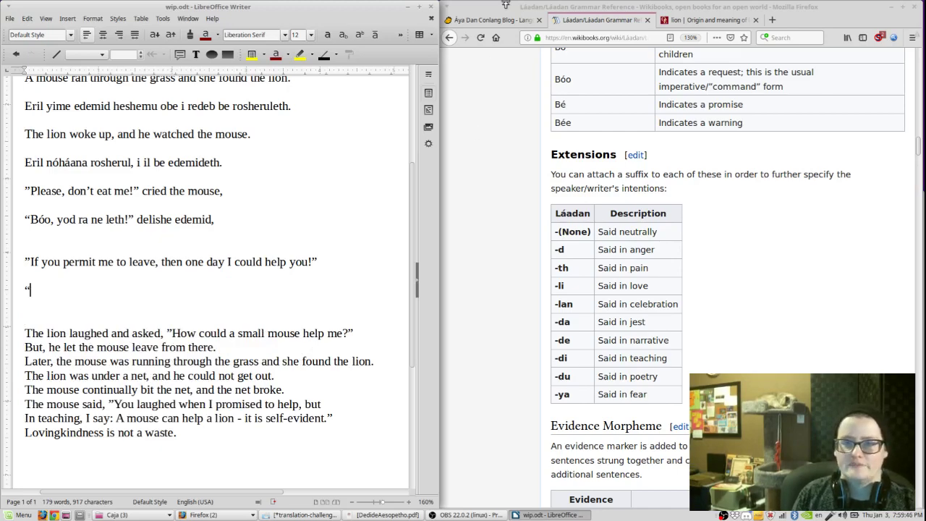
# - Find the "If... then..." lesson in the Láadan Wikibook's lesson list and open it in a new browser tab
pyautogui.click(545, 132)
pyautogui.press('Home')
pyautogui.scroll(-7, 692, 348)
pyautogui.scroll(-2, 693, 347)
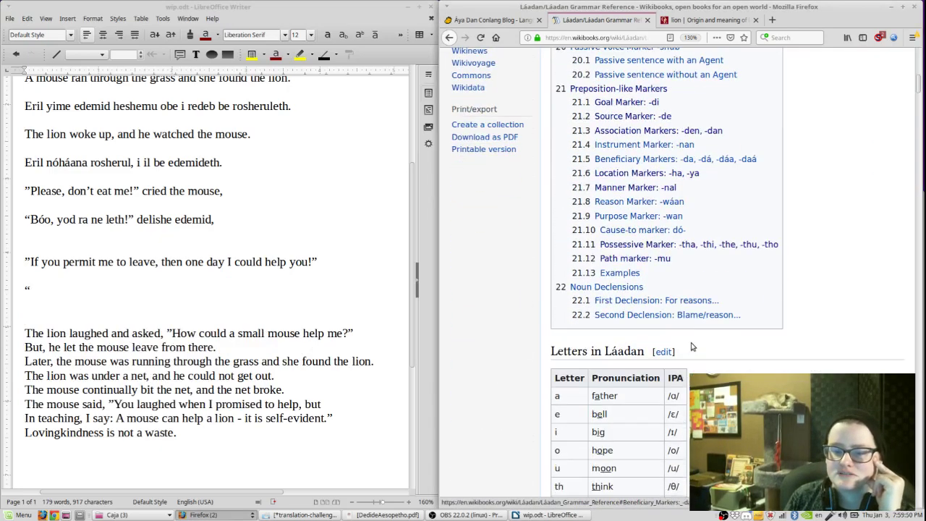
pyautogui.scroll(8, 689, 335)
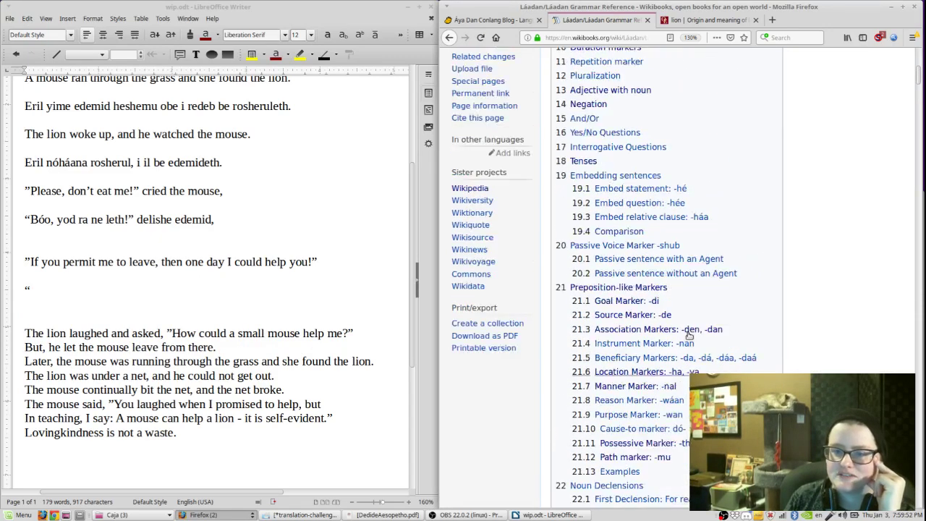
pyautogui.scroll(4, 685, 327)
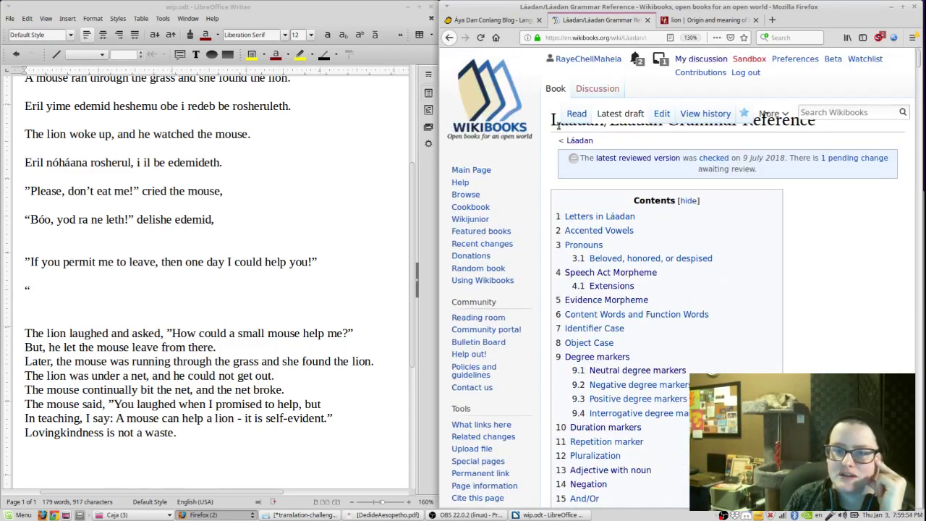
pyautogui.click(578, 141)
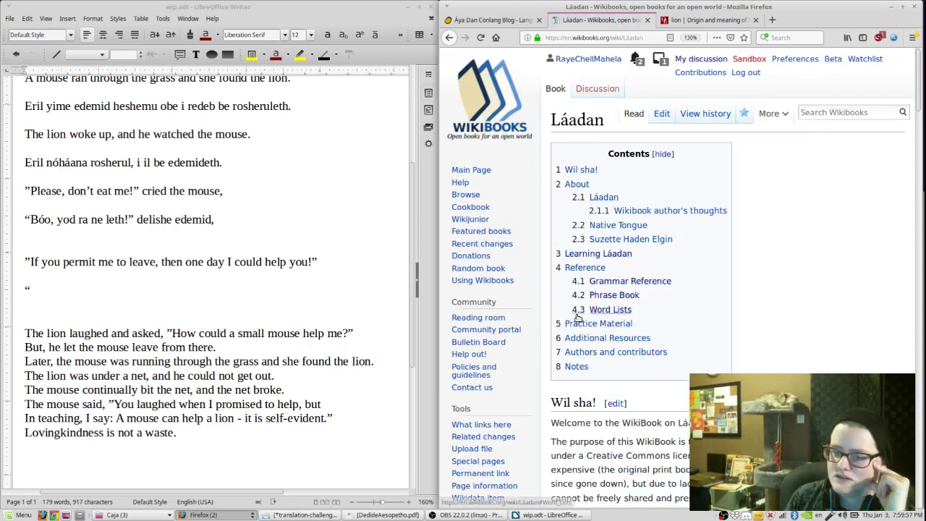
pyautogui.click(582, 255)
pyautogui.scroll(-5, 600, 348)
pyautogui.middleClick(600, 342)
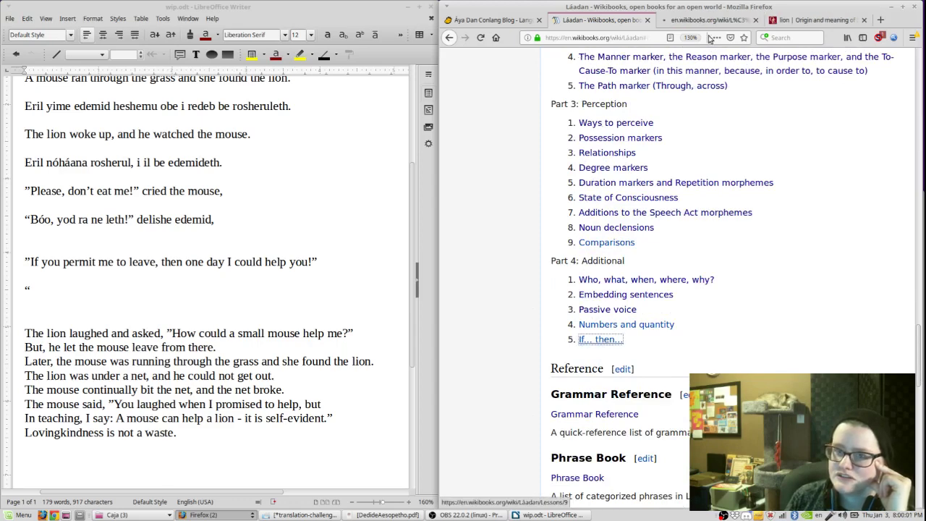
pyautogui.click(701, 19)
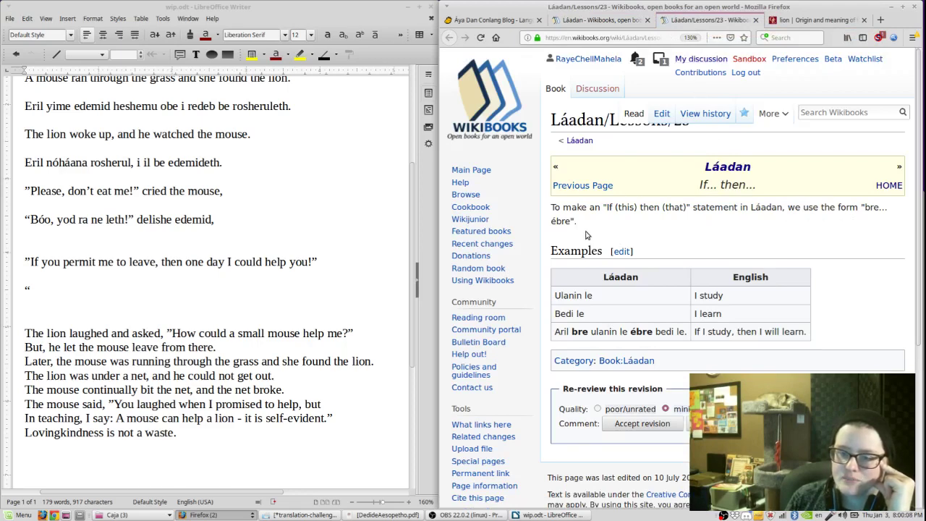
# - Write the conditional frame "Bre _ ébre _!" in the new quotation, copying "ébre" from the lesson as unformatted text
pyautogui.click(47, 295)
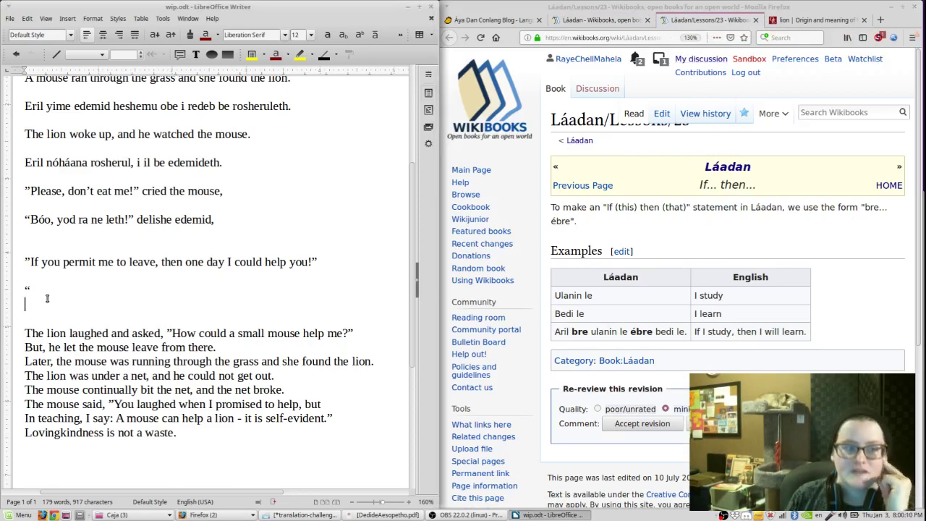
pyautogui.write('Bre _')
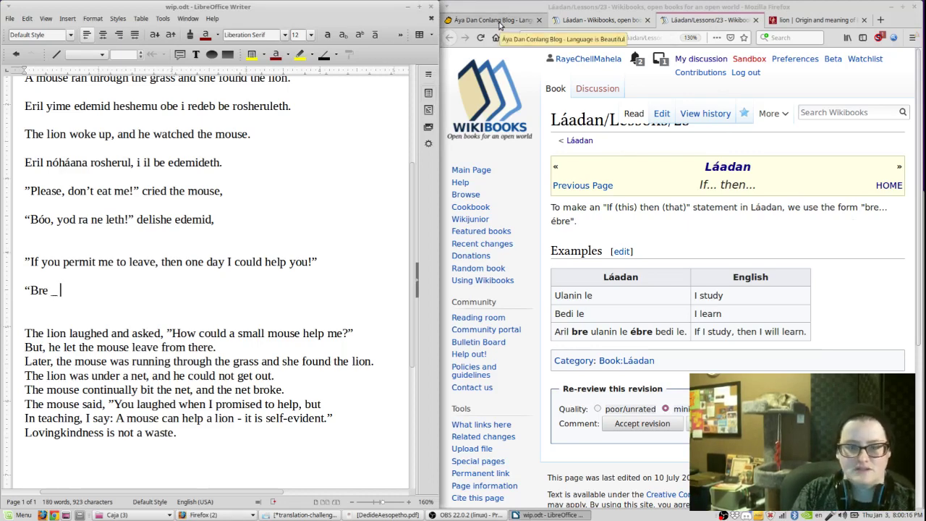
pyautogui.doubleClick(641, 332)
pyautogui.press('super+c')
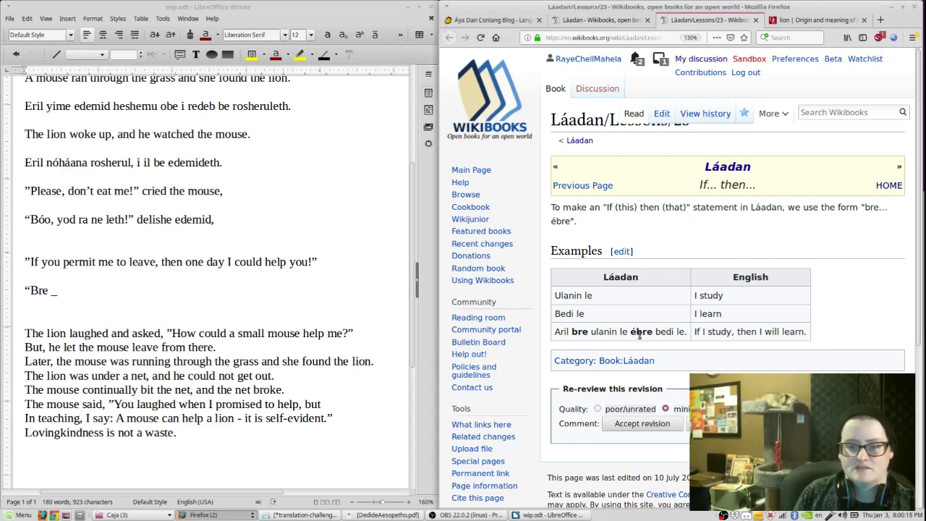
pyautogui.click(188, 289)
pyautogui.hotkey('ctrl', 'shift', 'v')
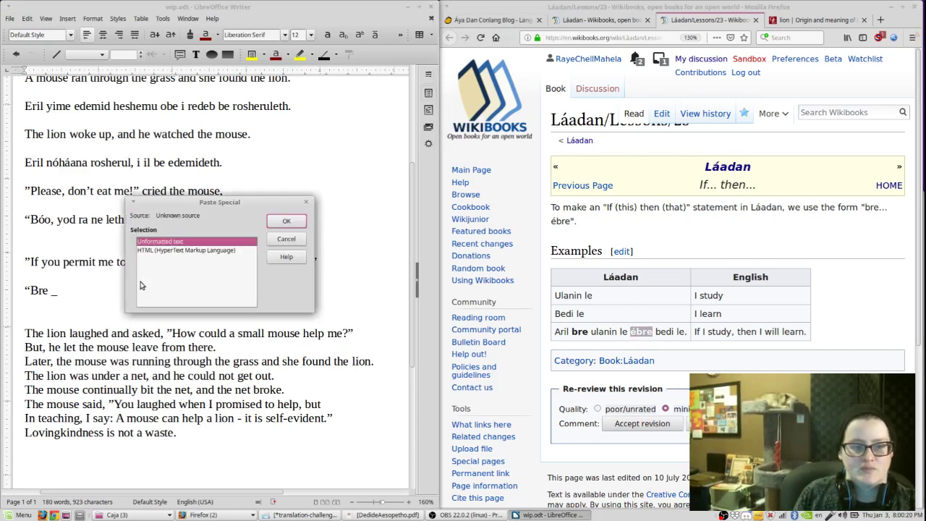
pyautogui.doubleClick(152, 241)
pyautogui.write('."')
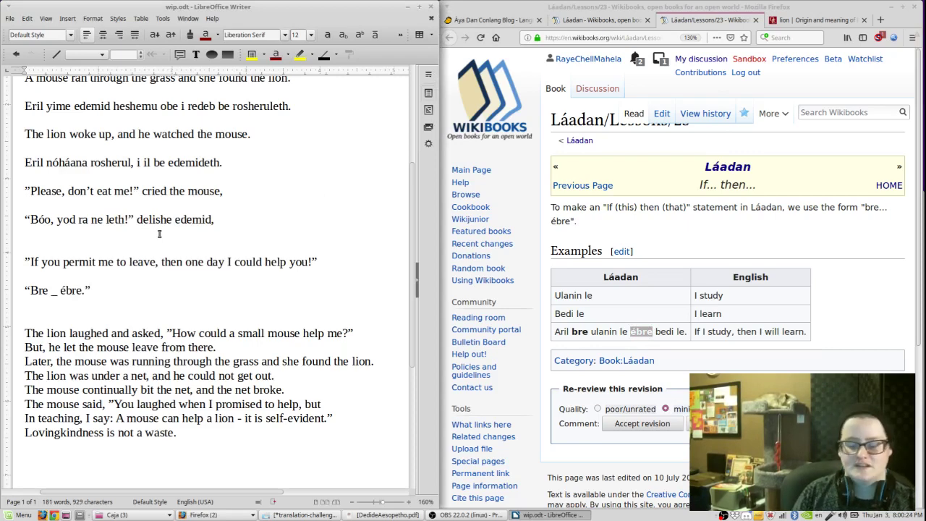
pyautogui.press('Left')
pyautogui.press('BackSpace')
pyautogui.write('_!')
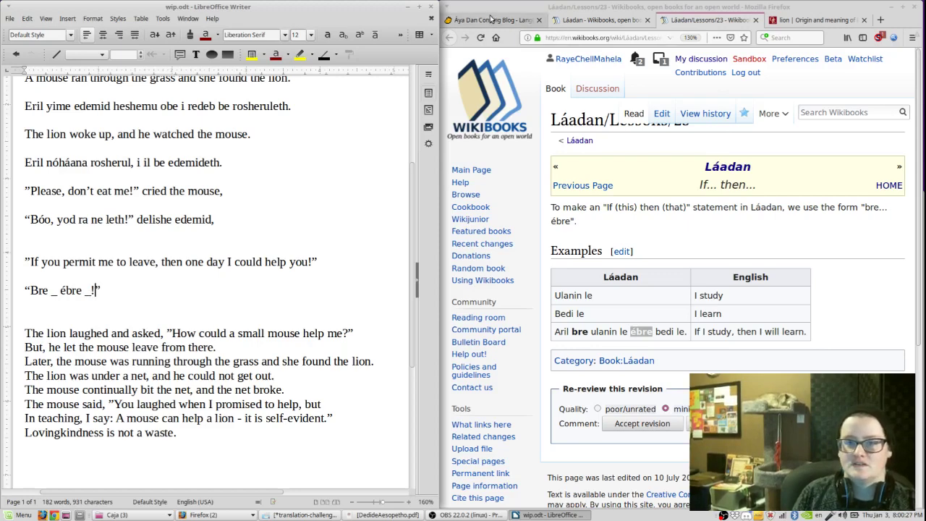
# - Return to the Láadan Dictionary and search for "permit"
pyautogui.click(500, 20)
pyautogui.scroll(3, 627, 132)
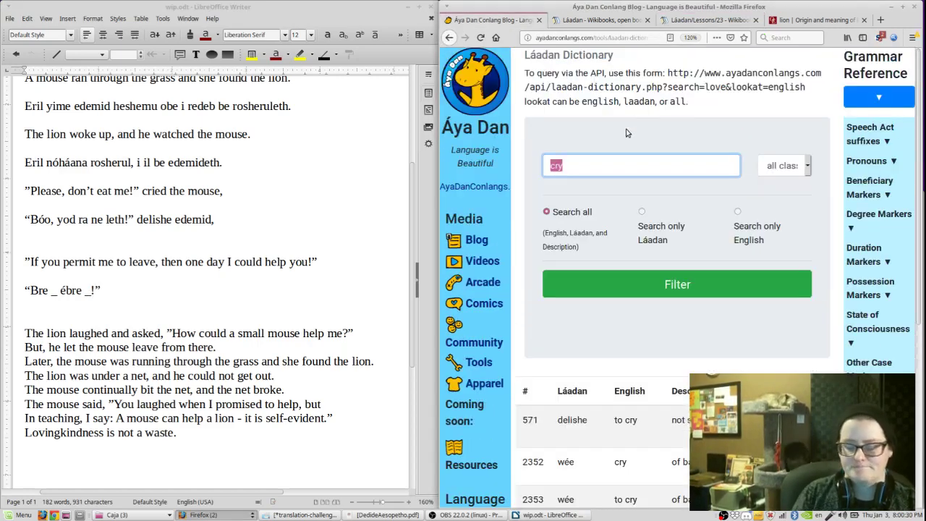
pyautogui.write('permit')
pyautogui.press('Return')
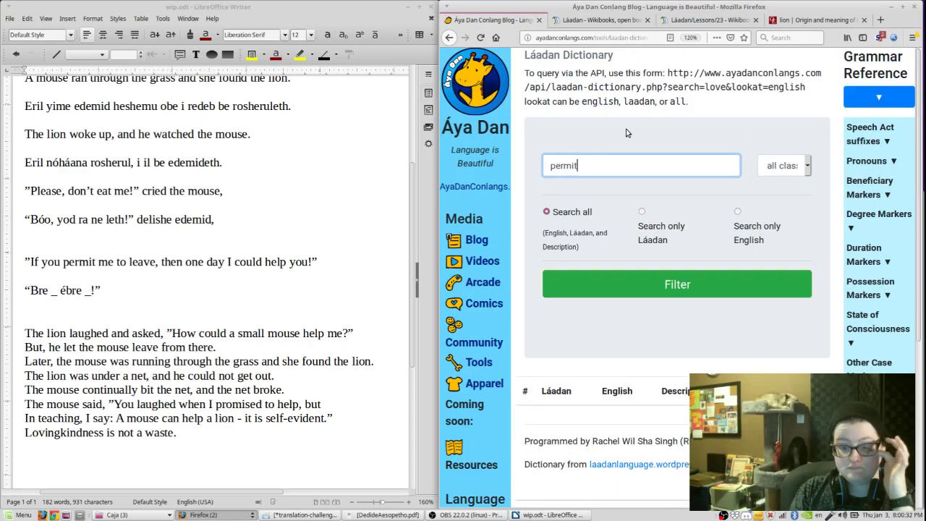
# - Search the Láadan Dictionary for "allow" and look through the matching entries
pyautogui.hotkey('ctrl', 'a')
pyautogui.write('allow')
pyautogui.press('Return')
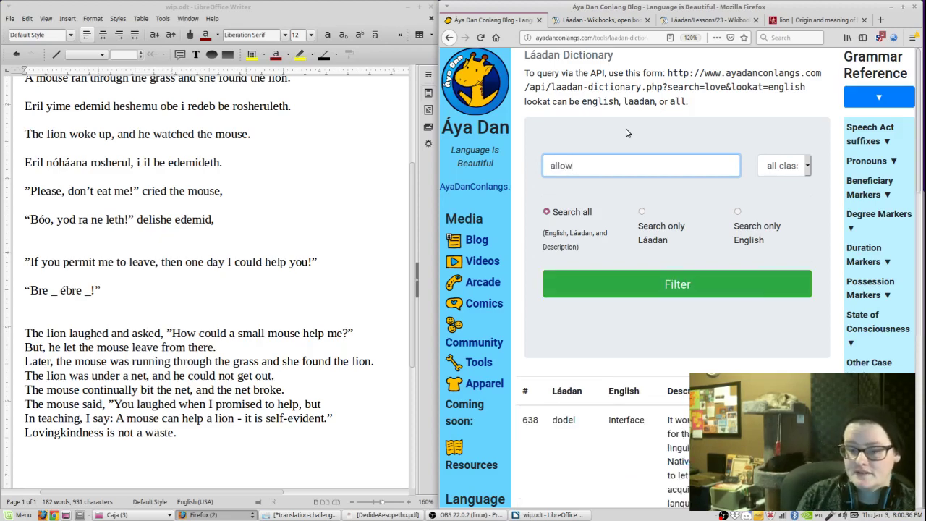
pyautogui.scroll(-6, 624, 152)
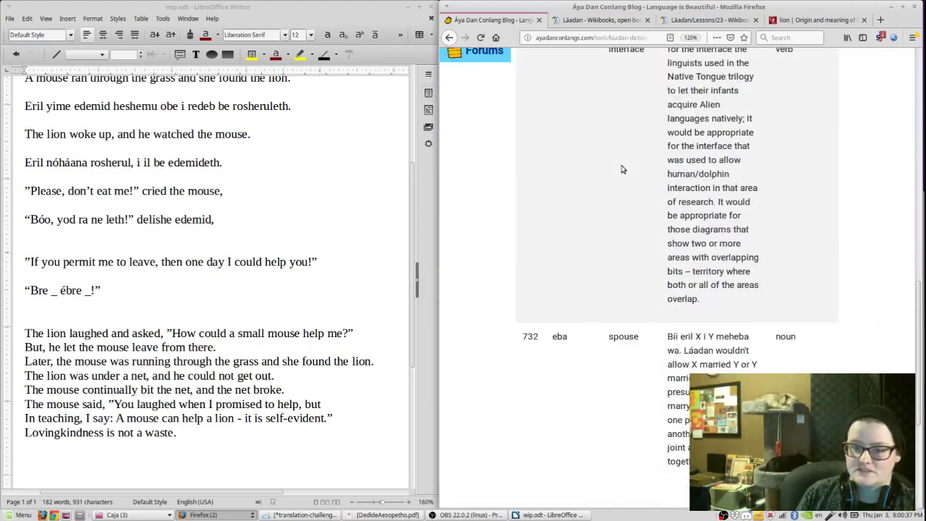
pyautogui.scroll(-3, 621, 169)
pyautogui.scroll(8, 619, 171)
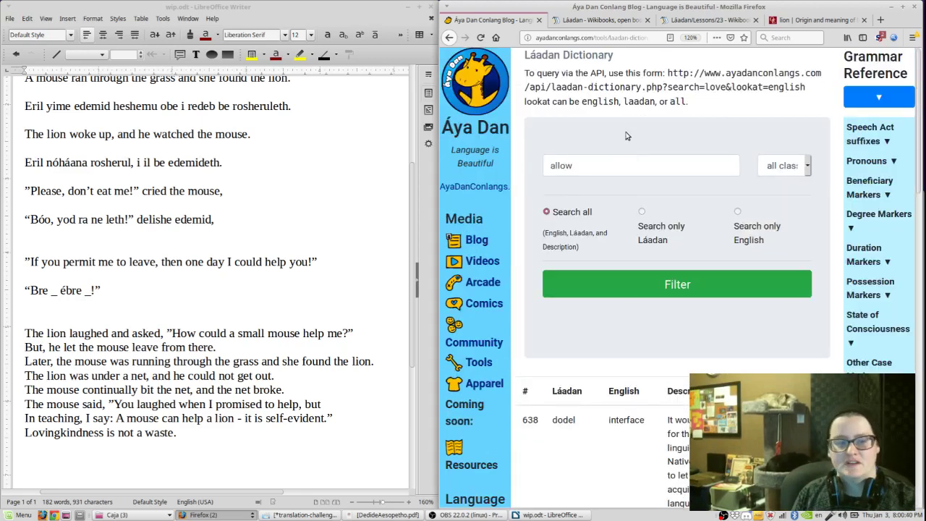
# - Look up synonyms for "allow" on the web in a new browser tab
pyautogui.hotkey('ctrl', 't')
pyautogui.write('synonym allow ')
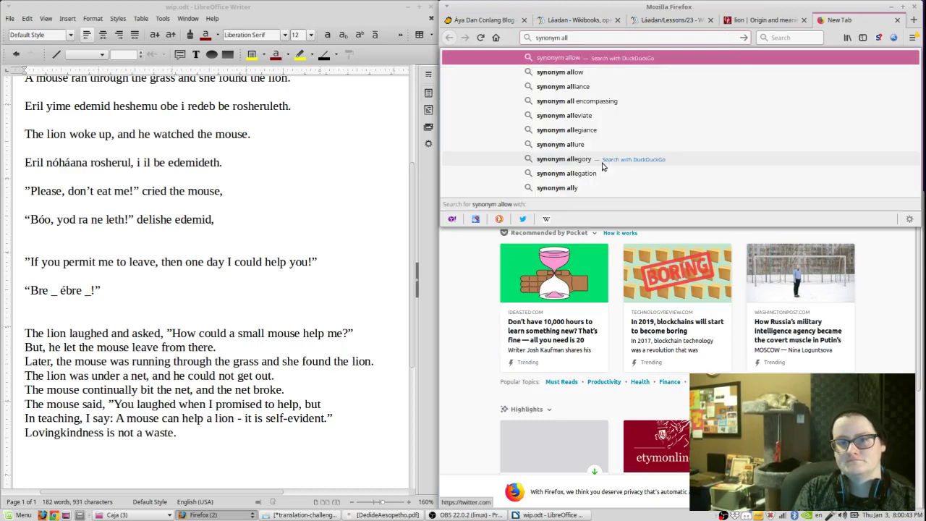
pyautogui.write('!')
pyautogui.press('Return')
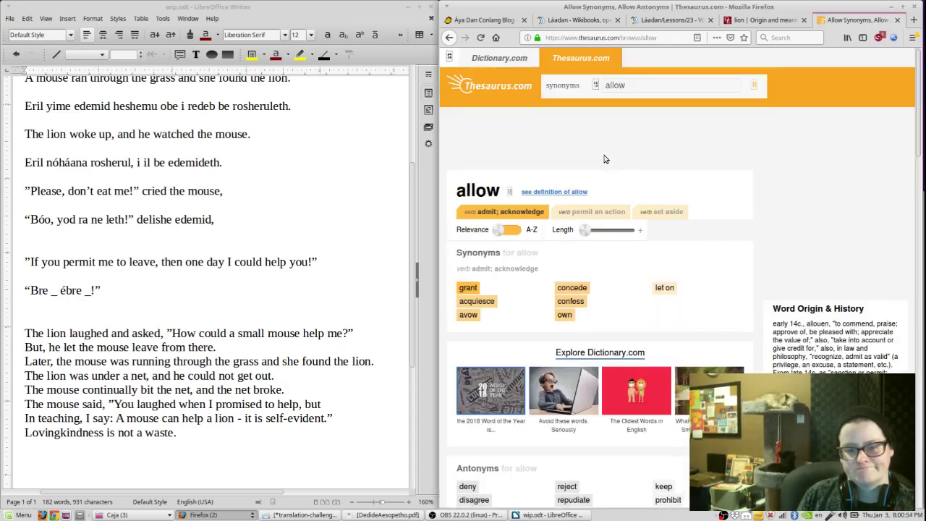
# - Look up synonyms for "permit" on Thesaurus.com
pyautogui.click(627, 86)
pyautogui.doubleClick(627, 86)
pyautogui.write('permit')
pyautogui.press('Return')
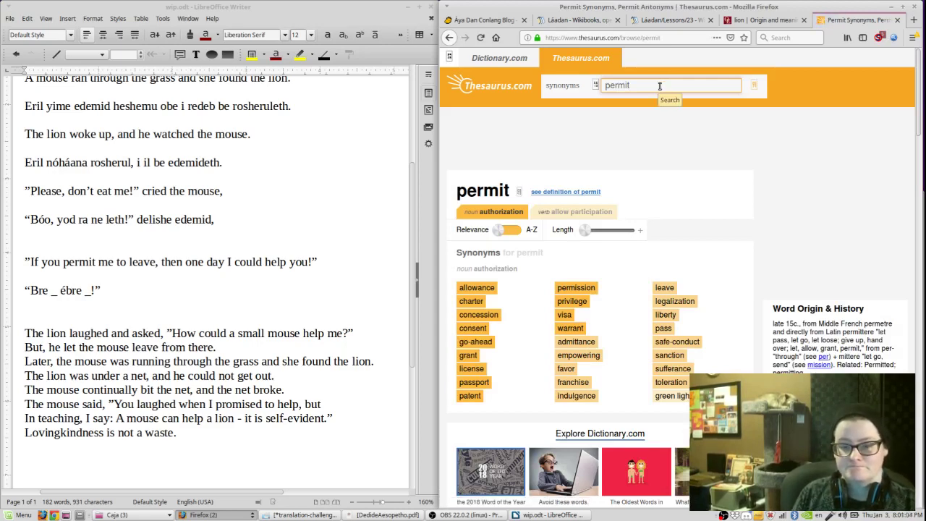
# - Return to the Láadan Dictionary and search for "permission"
pyautogui.click(504, 22)
pyautogui.hotkey('ctrl', 'a')
pyautogui.write('permission')
pyautogui.press('Return')
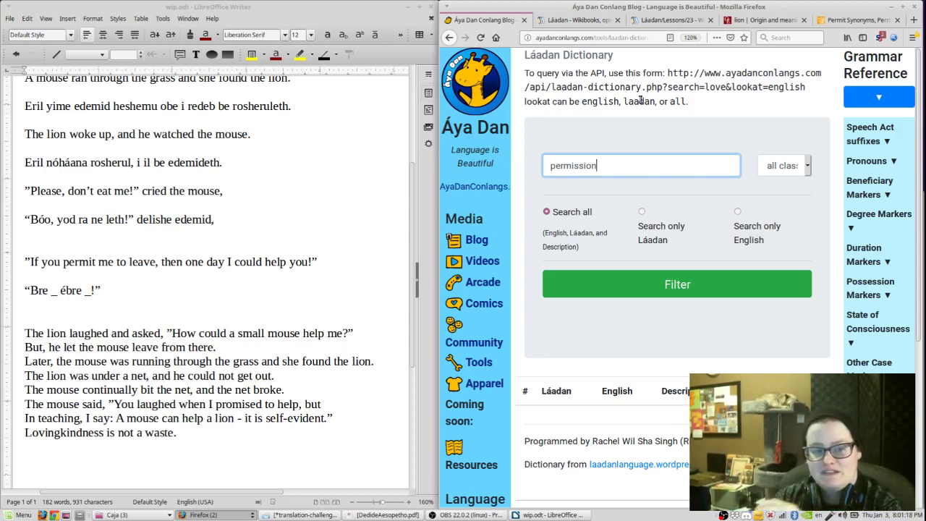
# - Search the Láadan Dictionary for "let" and examine the entries down to the hypothetical time auxiliary "rilrili"
pyautogui.hotkey('ctrl', 'a')
pyautogui.press('BackSpace')
pyautogui.write('let')
pyautogui.scroll(-5, 756, 167)
pyautogui.scroll(-10, 751, 171)
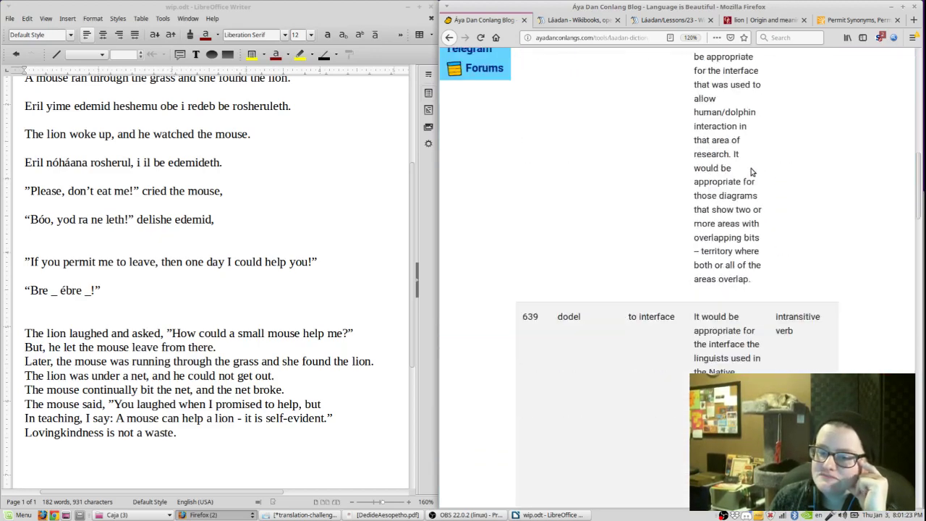
pyautogui.scroll(-4, 751, 170)
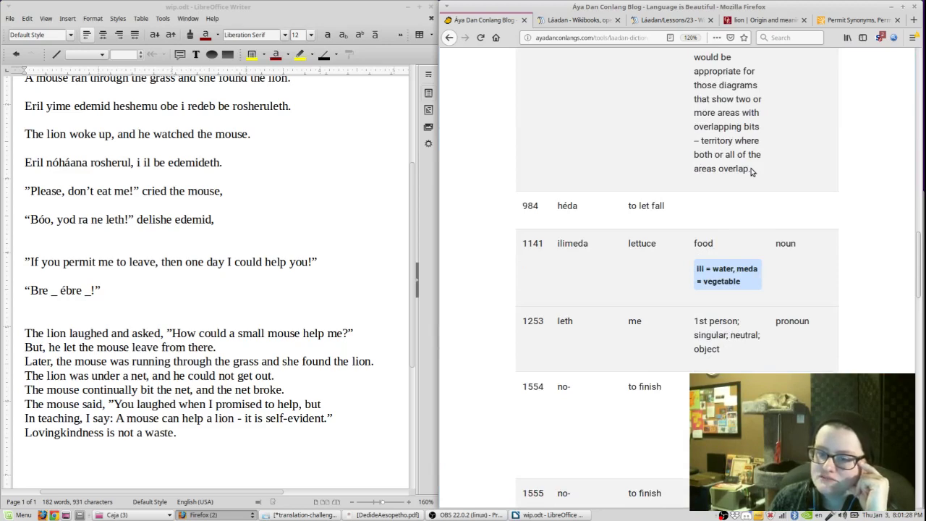
pyautogui.scroll(-8, 751, 170)
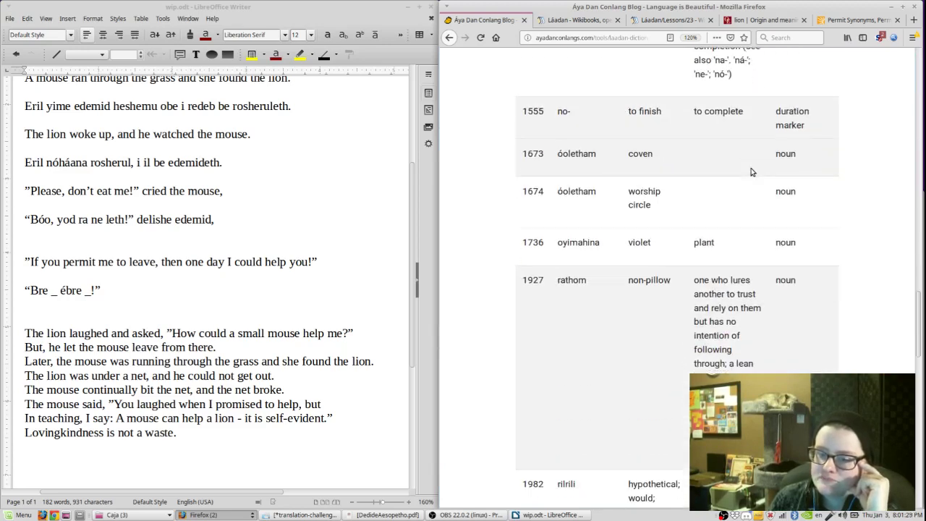
pyautogui.scroll(-7, 752, 172)
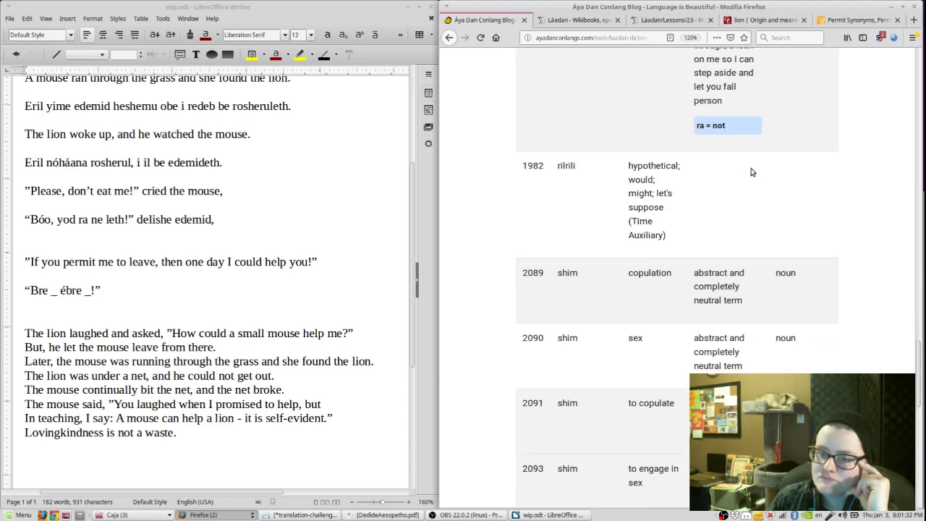
pyautogui.moveTo(651, 165); pyautogui.dragTo(632, 217)
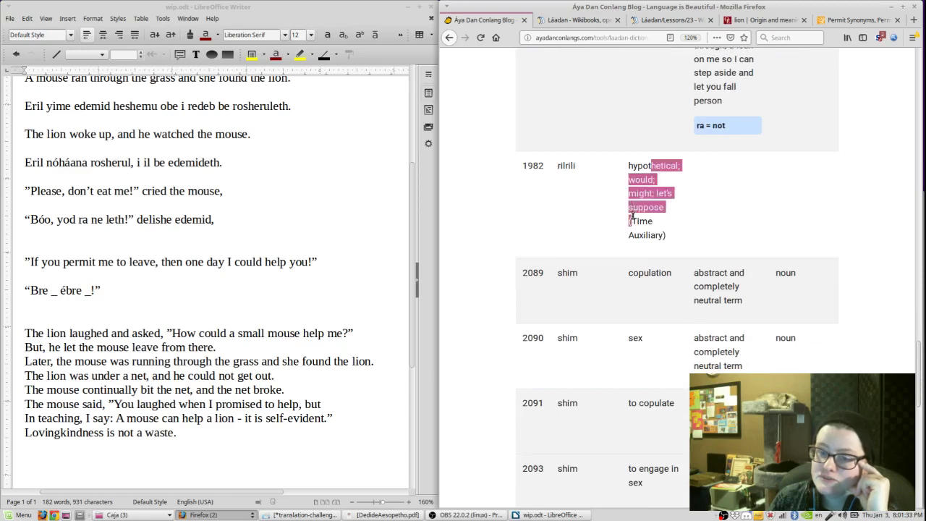
pyautogui.click(631, 216)
pyautogui.moveTo(643, 179); pyautogui.dragTo(635, 209)
pyautogui.click(635, 209)
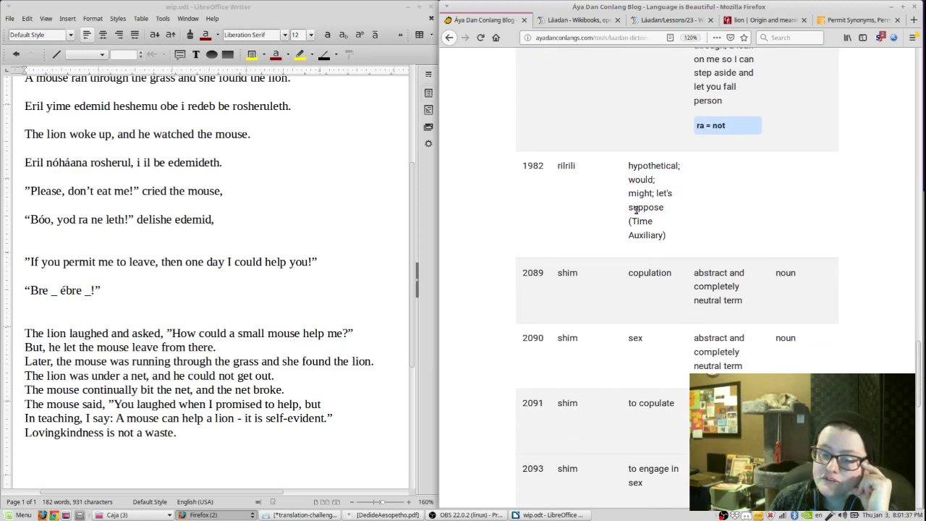
# - Insert "rilrili" after "Bre" in the new quotation and read the remaining "let" entries in the dictionary
pyautogui.click(55, 292)
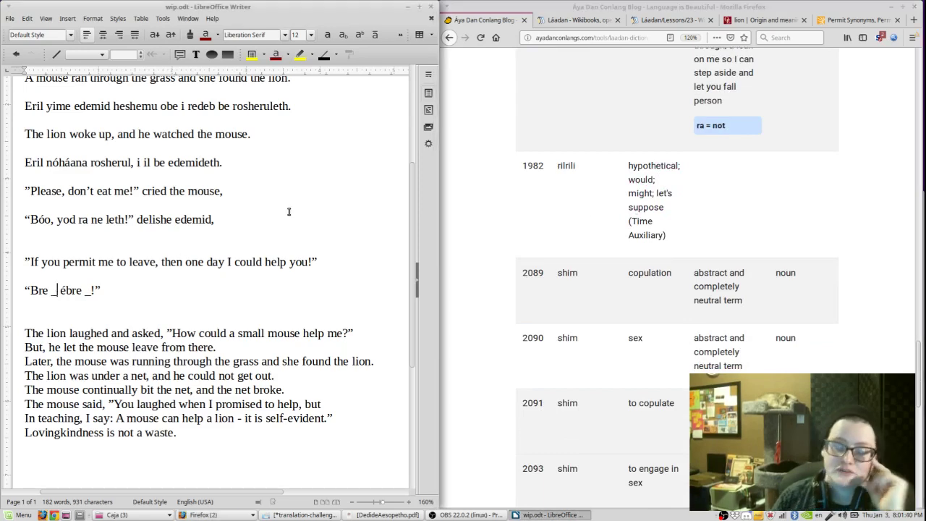
pyautogui.write('rilrili')
pyautogui.scroll(-2, 575, 151)
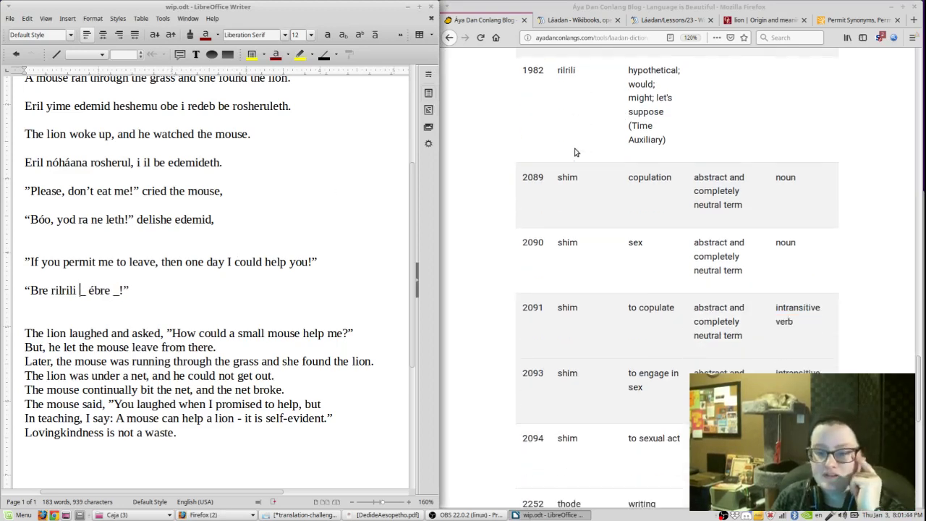
pyautogui.scroll(-6, 575, 152)
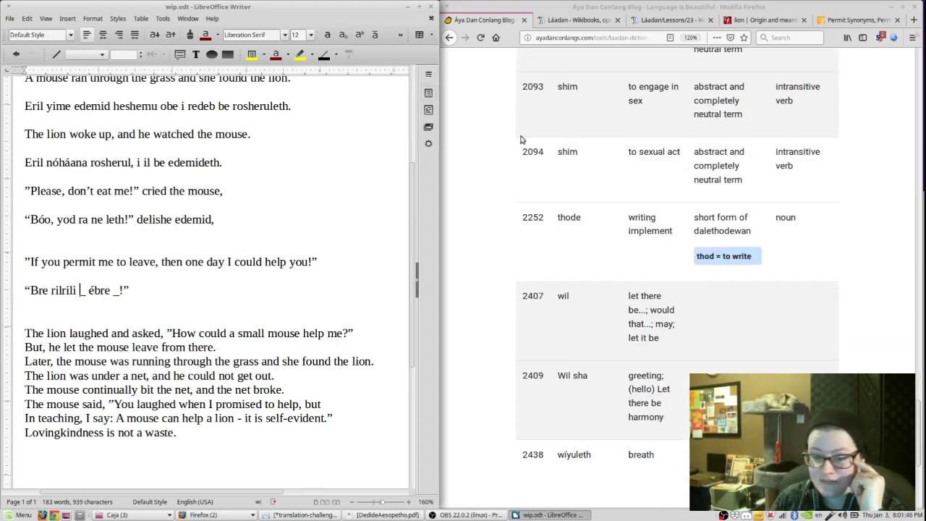
pyautogui.scroll(-3, 528, 162)
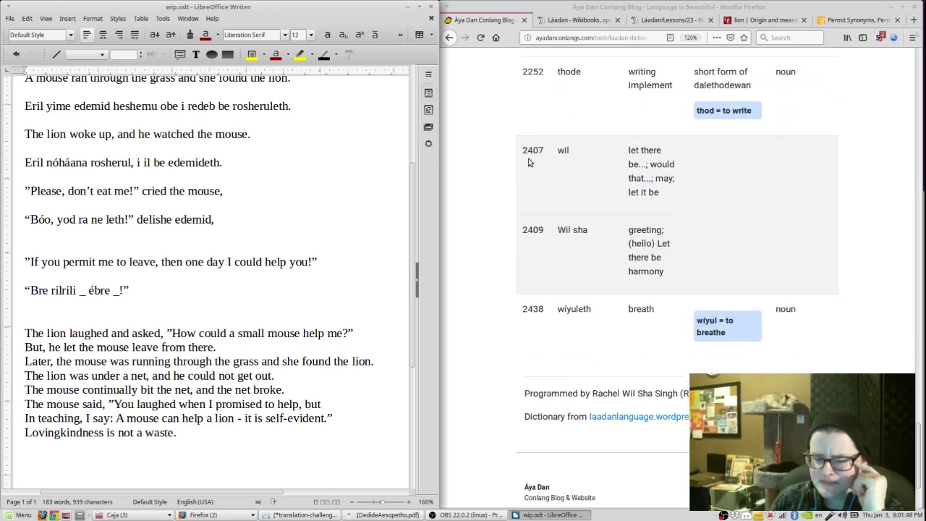
pyautogui.press('Home')
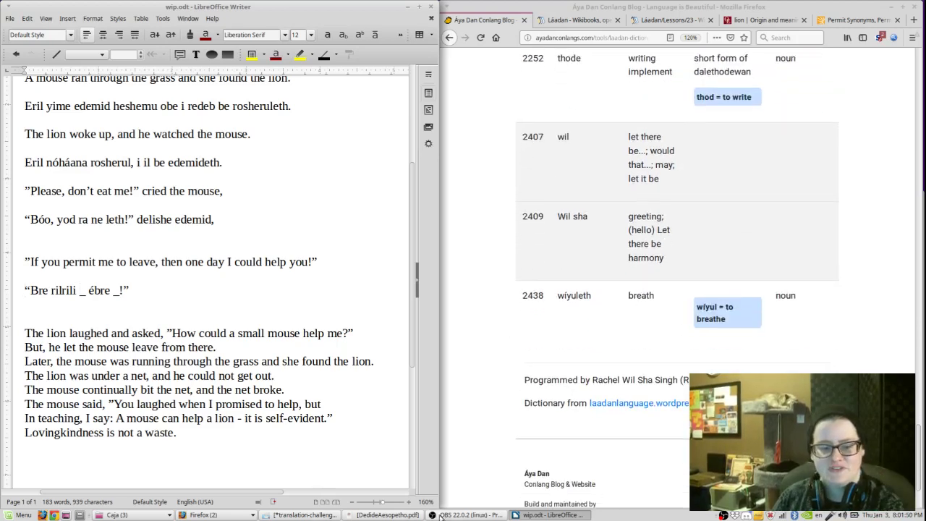
# - Check the verb "Dóthad" in the earlier translation in DedideAesopetho.pdf and search the Láadan Dictionary for "dothad"
pyautogui.click(383, 515)
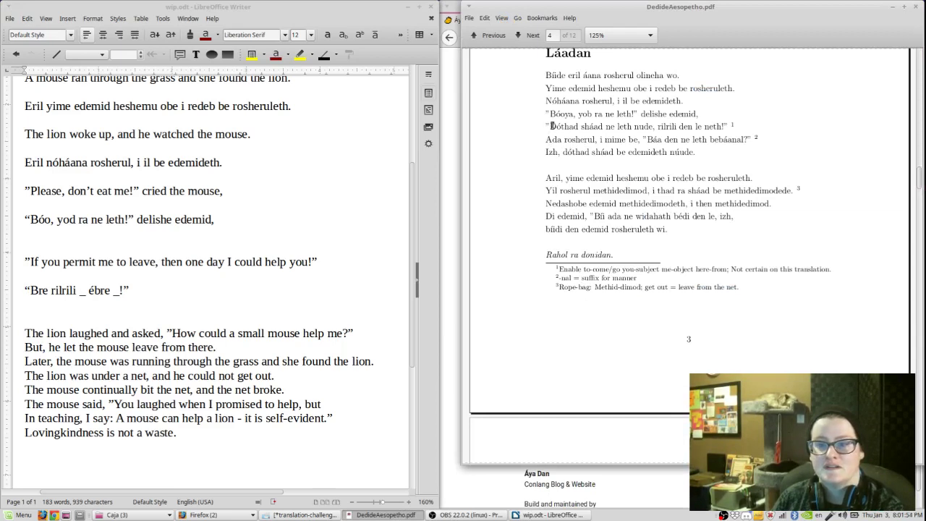
pyautogui.moveTo(549, 127); pyautogui.dragTo(573, 132)
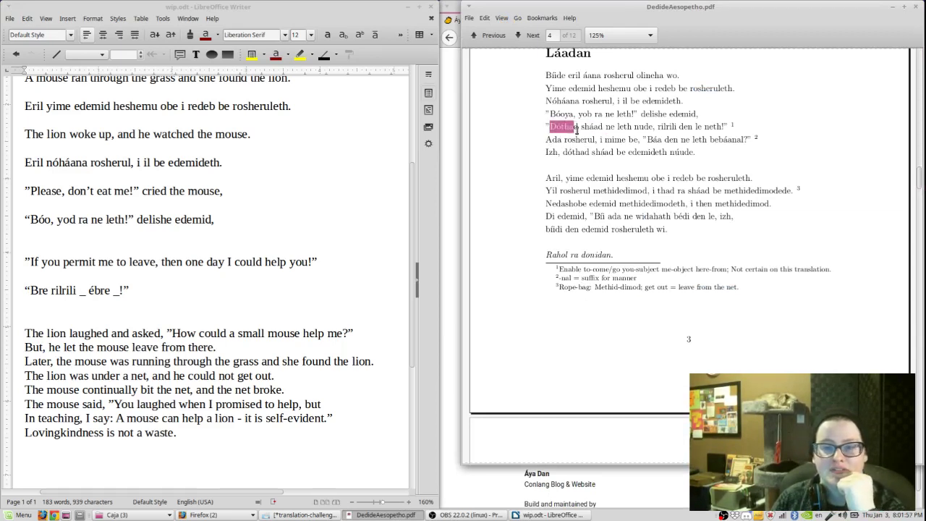
pyautogui.click(457, 127)
pyautogui.press('Home')
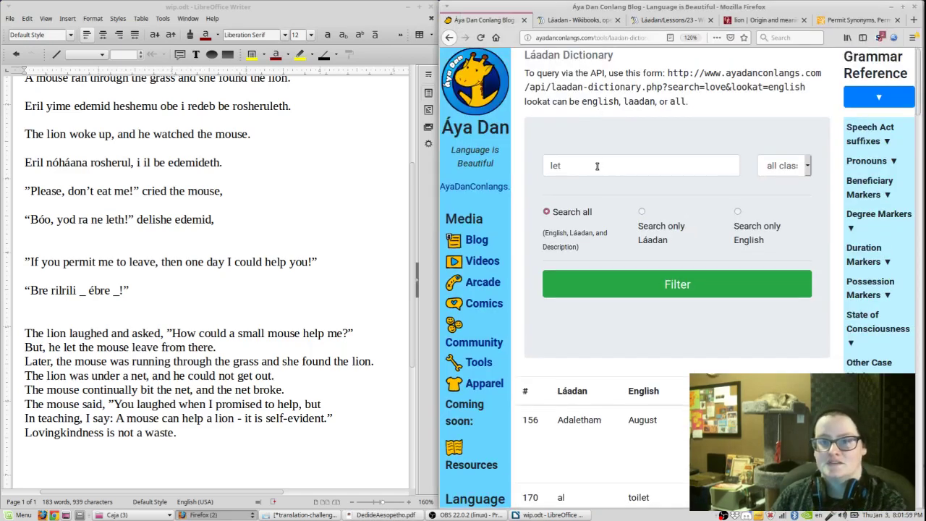
pyautogui.tripleClick(602, 172)
pyautogui.write('dothad')
pyautogui.press('Return')
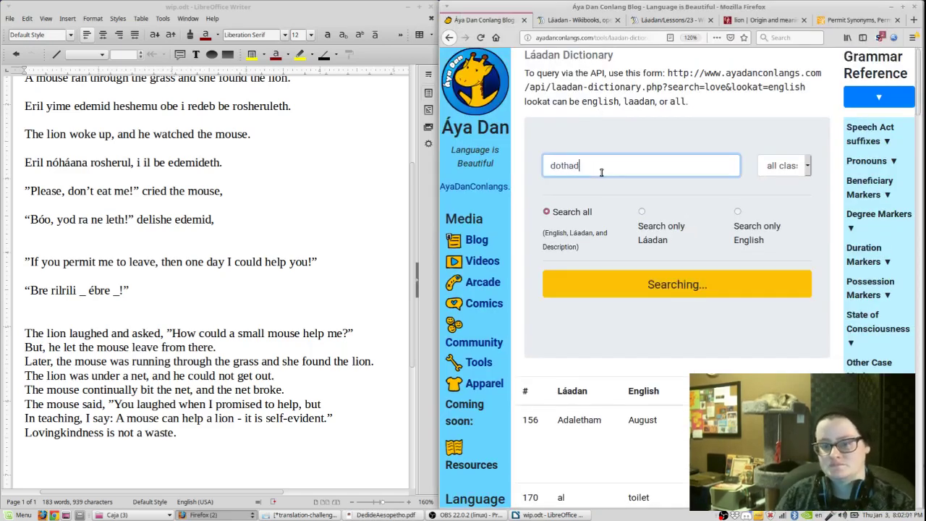
pyautogui.scroll(-2, 601, 173)
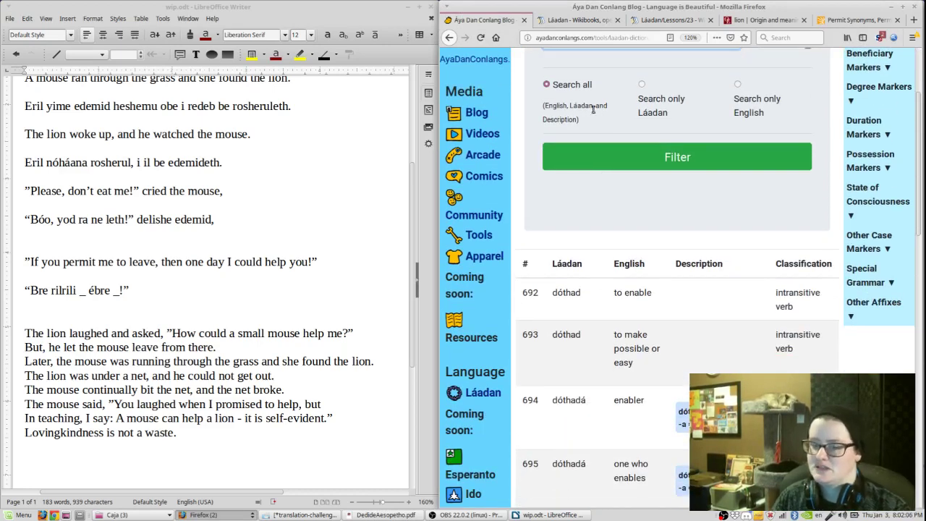
pyautogui.doubleClick(621, 347)
pyautogui.click(634, 291)
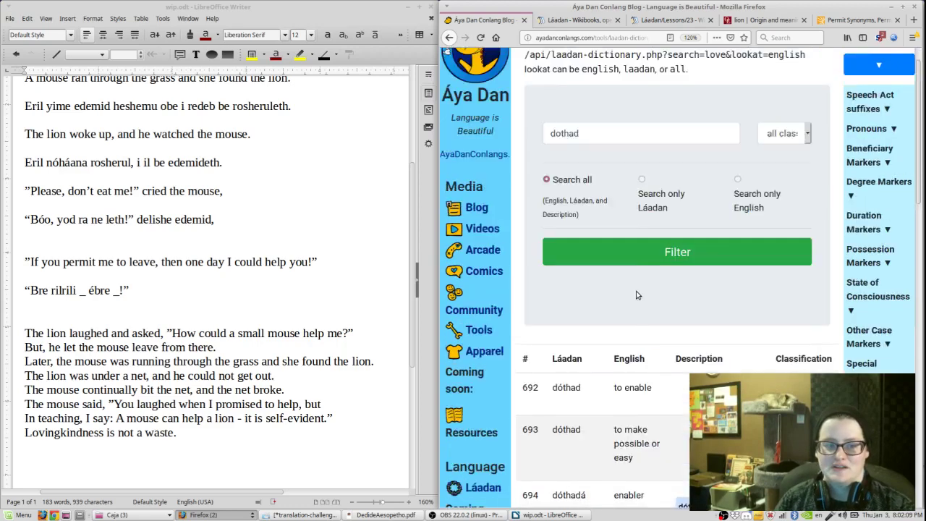
pyautogui.scroll(2, 637, 284)
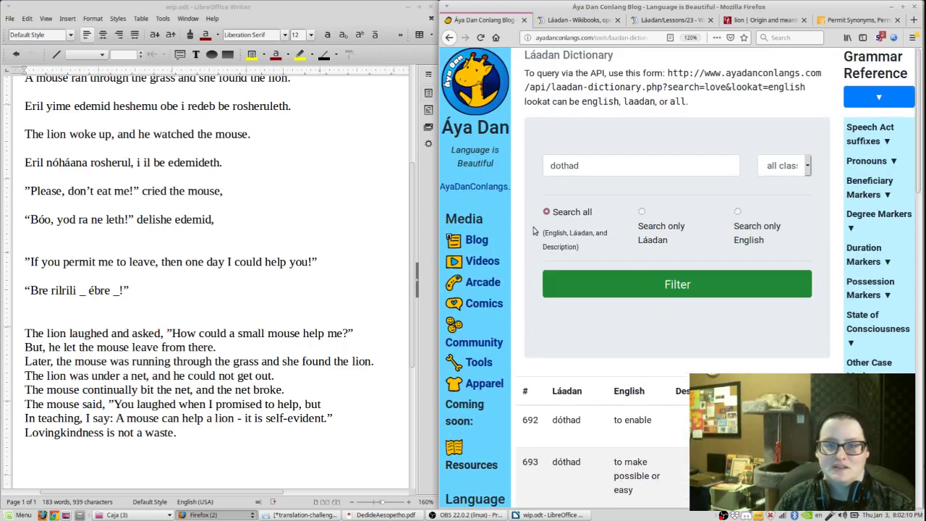
# - Replace the first blank after "rilrili" with "dóthad ne leth", copying "dóthad" from the dictionary as unformatted text
pyautogui.doubleClick(568, 419)
pyautogui.press('super+c')
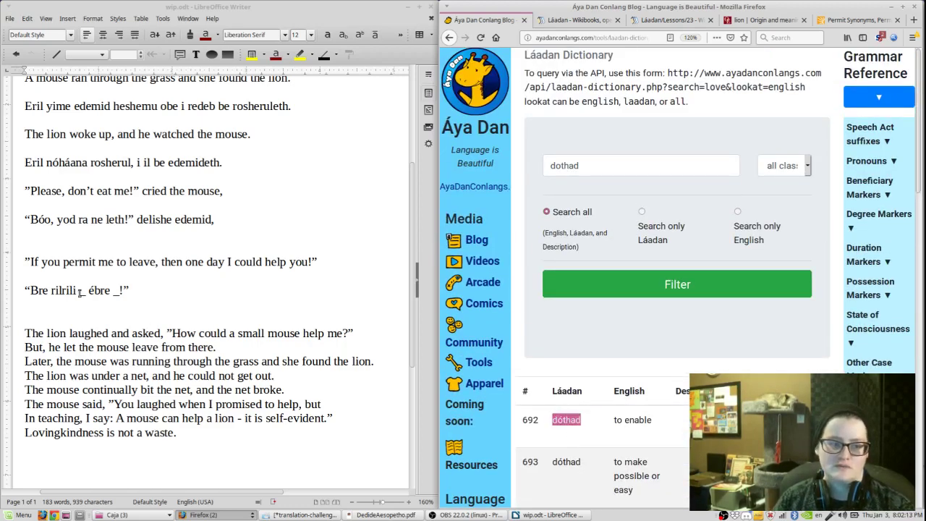
pyautogui.click(80, 292)
pyautogui.hotkey('ctrl', 'shift', 'v')
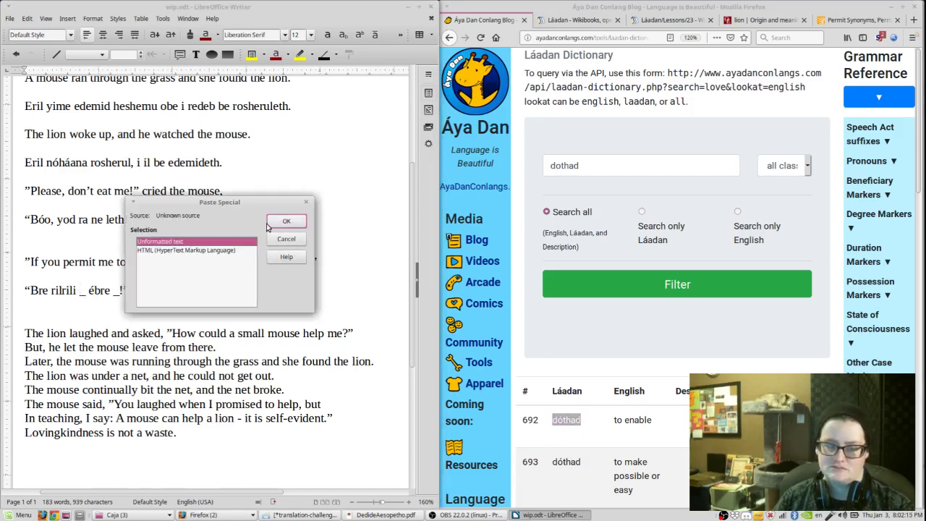
pyautogui.click(275, 223)
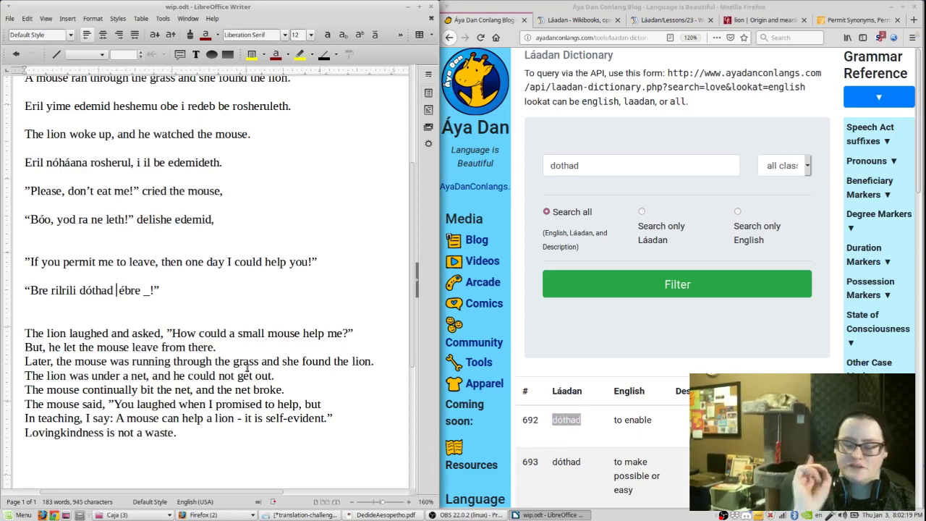
pyautogui.write('ne leth')
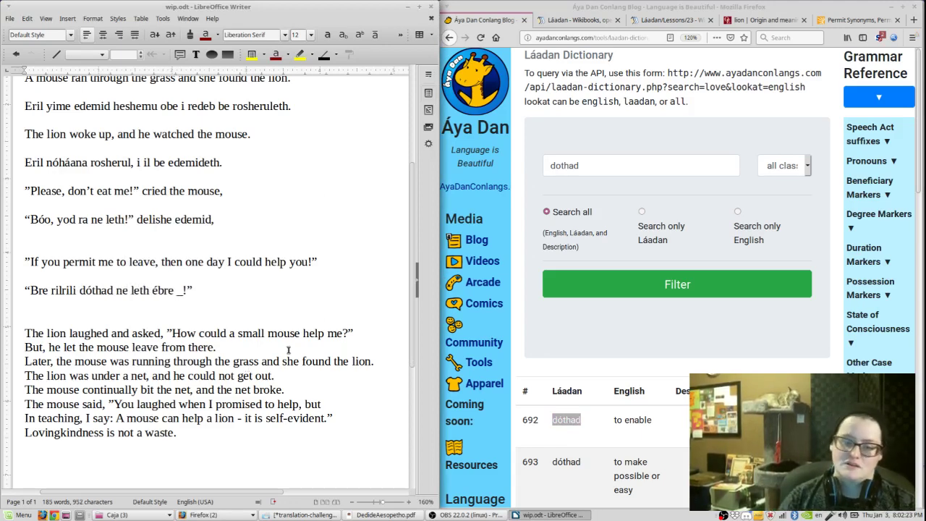
# - Search the Láadan Dictionary for "to leave" and read the matching entry
pyautogui.click(586, 172)
pyautogui.doubleClick(586, 172)
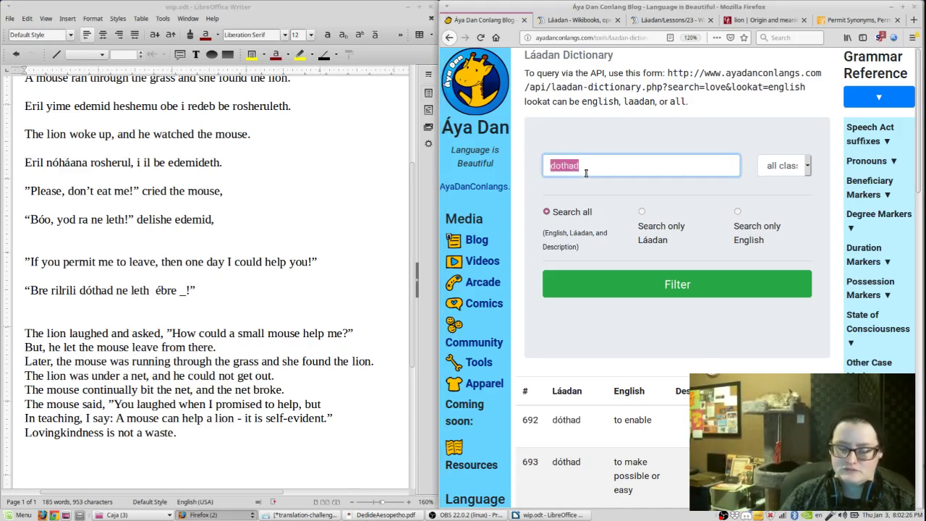
pyautogui.write('to s')
pyautogui.press('BackSpace')
pyautogui.write('leave')
pyautogui.press('Return')
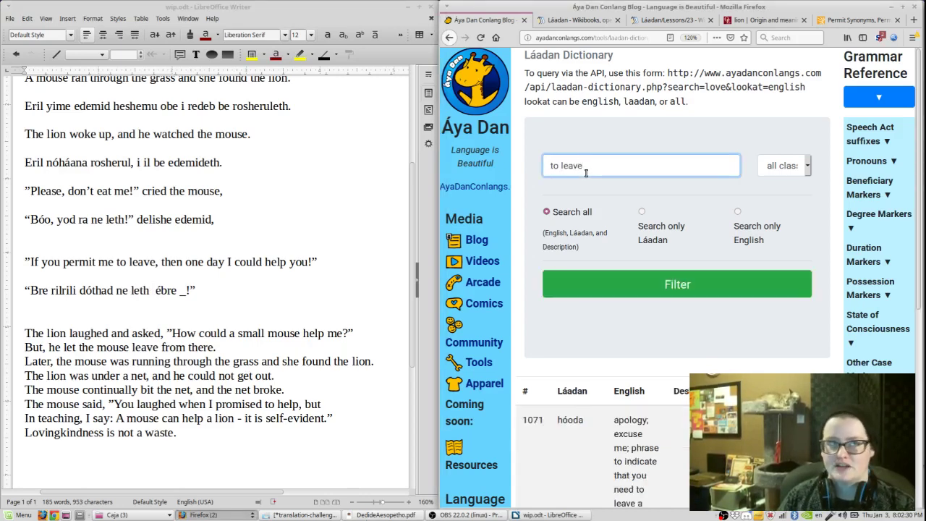
pyautogui.scroll(-5, 596, 226)
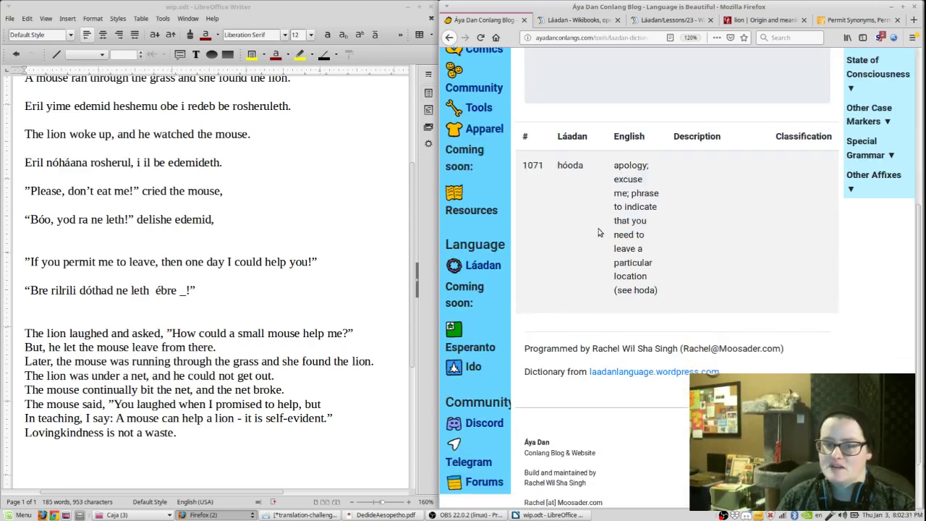
# - Search the Láadan Dictionary for "shaad" and find the "to go" entry
pyautogui.scroll(5, 599, 232)
pyautogui.hotkey('ctrl', 'a')
pyautogui.write('shaad')
pyautogui.press('Return')
pyautogui.scroll(-10, 693, 246)
pyautogui.scroll(-5, 693, 246)
# - Copy "sháad" from the dictionary into the quotation after "ne leth" as unformatted text
pyautogui.doubleClick(571, 237)
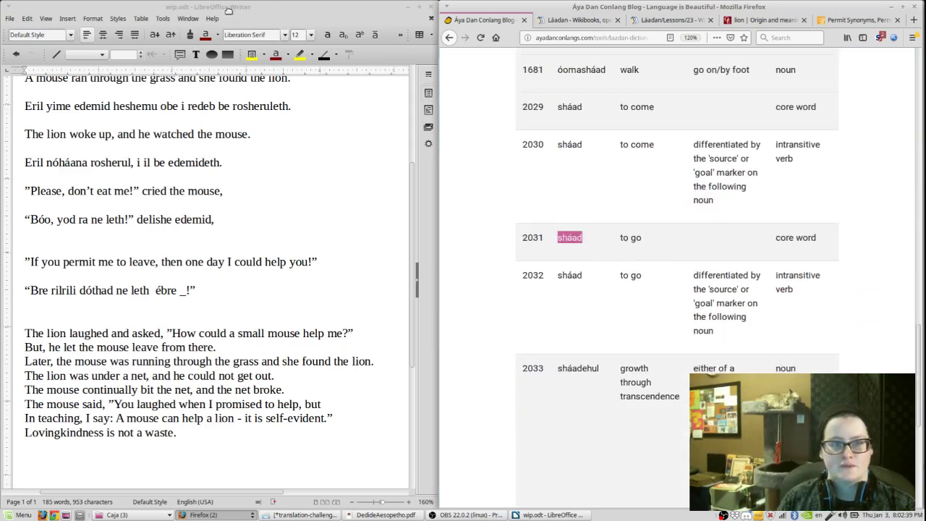
pyautogui.hotkey('ctrl', 'c')
pyautogui.click(231, 13)
pyautogui.hotkey('ctrl', 'shift', 'v')
pyautogui.press('Return')
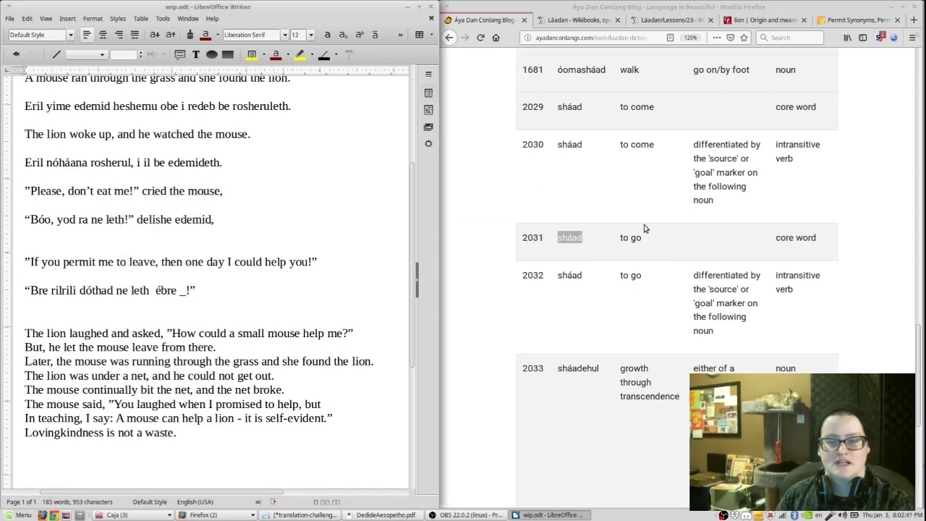
# - Search the Láadan Dictionary for "here"
pyautogui.click(644, 225)
pyautogui.scroll(15, 644, 224)
pyautogui.tripleClick(633, 169)
pyautogui.write('here')
# - Find the "here" entry in the results and add "nude" with a comma after "sháad" in the quotation
pyautogui.click(230, 6)
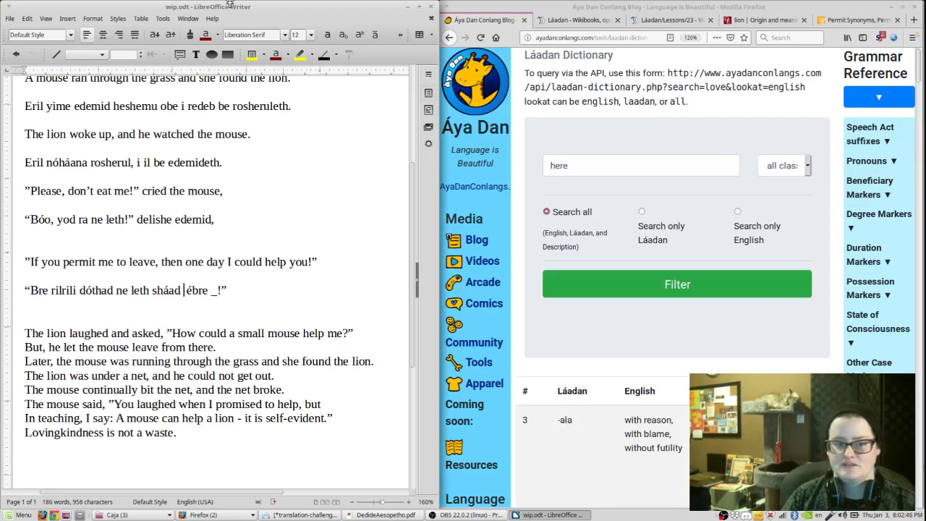
pyautogui.scroll(-4, 610, 202)
pyautogui.scroll(-10, 616, 260)
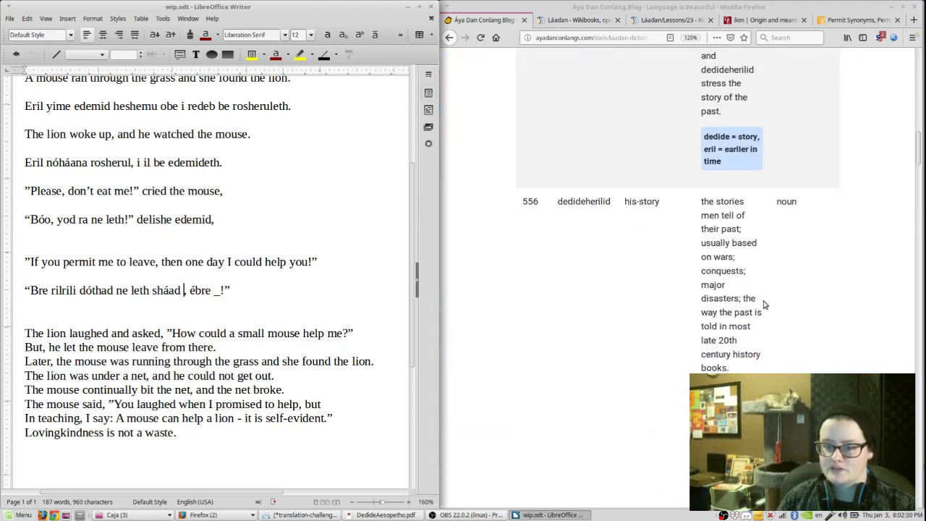
pyautogui.scroll(-12, 763, 305)
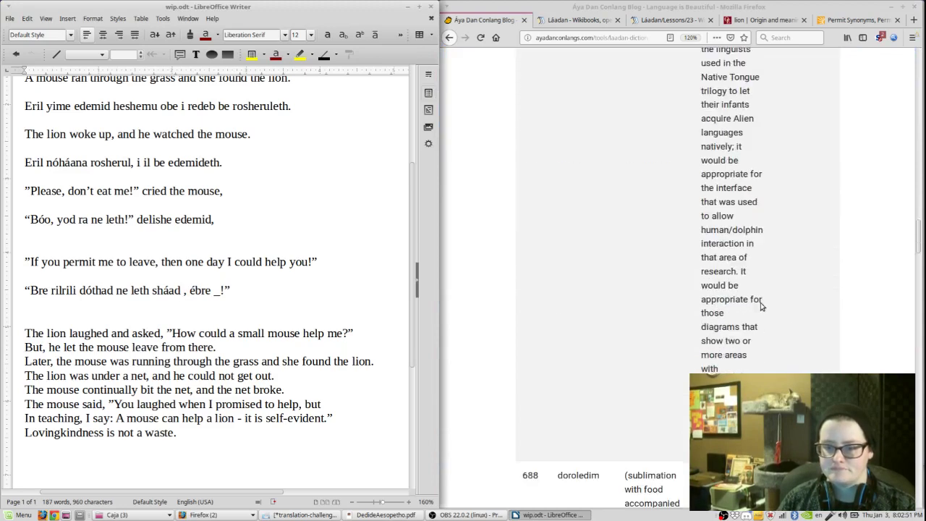
pyautogui.scroll(-15, 761, 307)
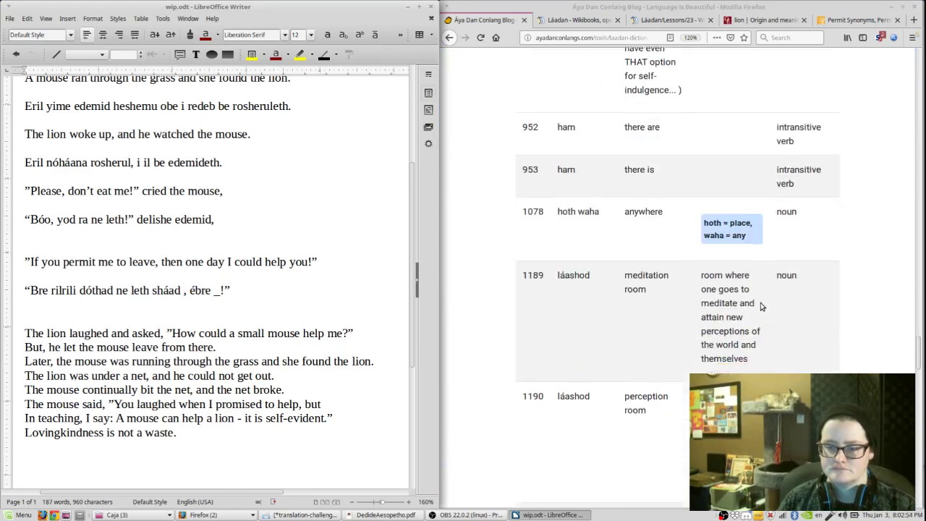
pyautogui.scroll(-4, 761, 307)
pyautogui.write('nu')
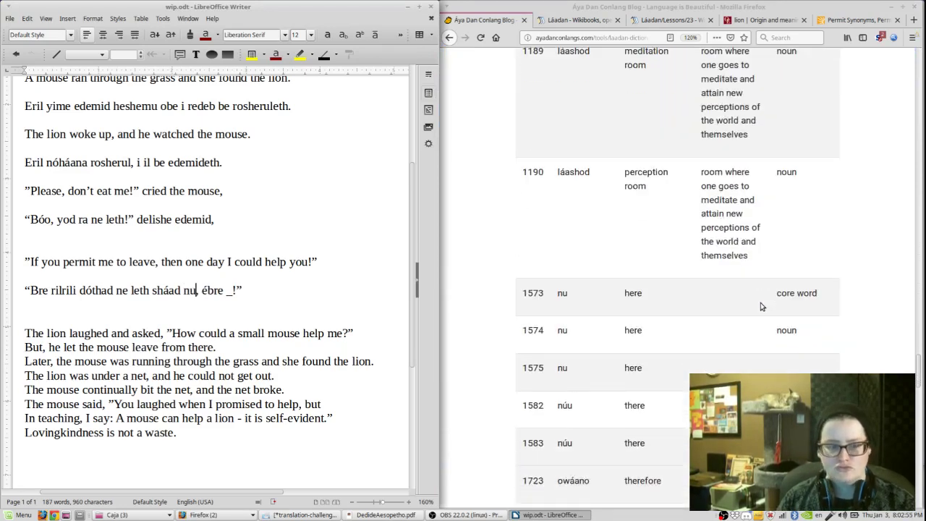
pyautogui.write('de')
# - Open the Láadan Grammar Reference on Wikibooks and read the Goal Marker and Source Marker entries under Preposition-like Markers
pyautogui.click(593, 20)
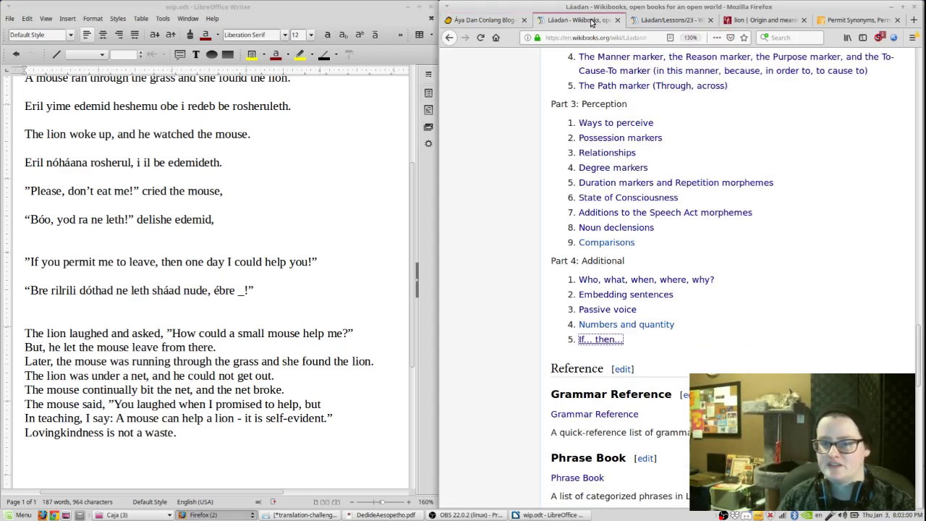
pyautogui.click(617, 415)
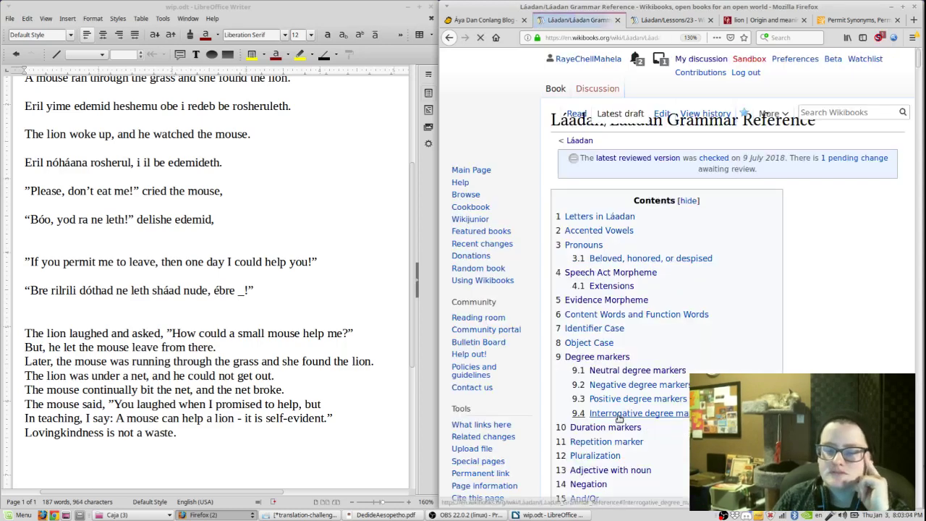
pyautogui.scroll(-5, 620, 406)
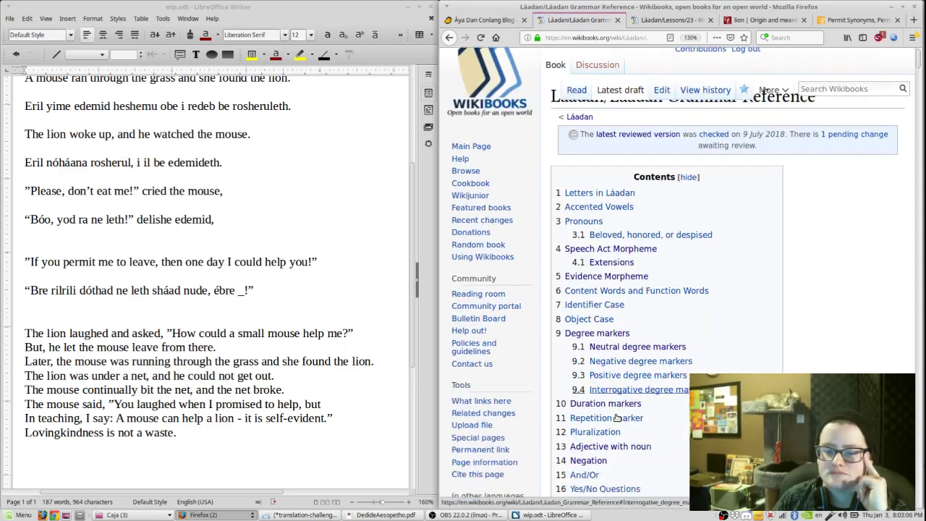
pyautogui.scroll(-3, 626, 436)
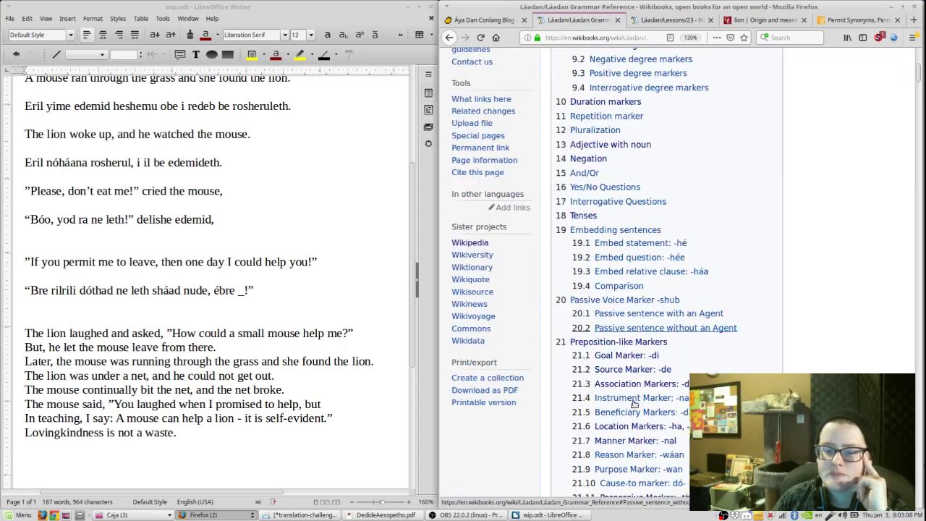
pyautogui.click(640, 356)
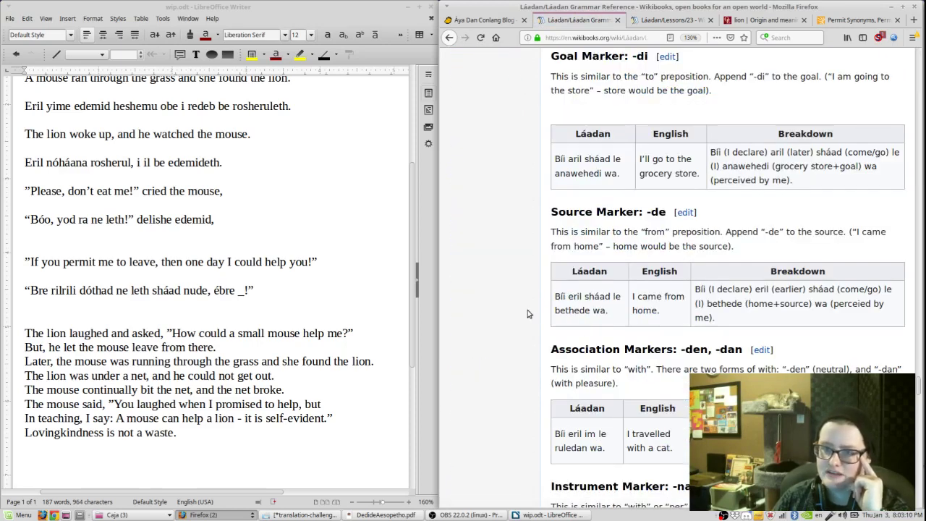
pyautogui.scroll(2, 527, 313)
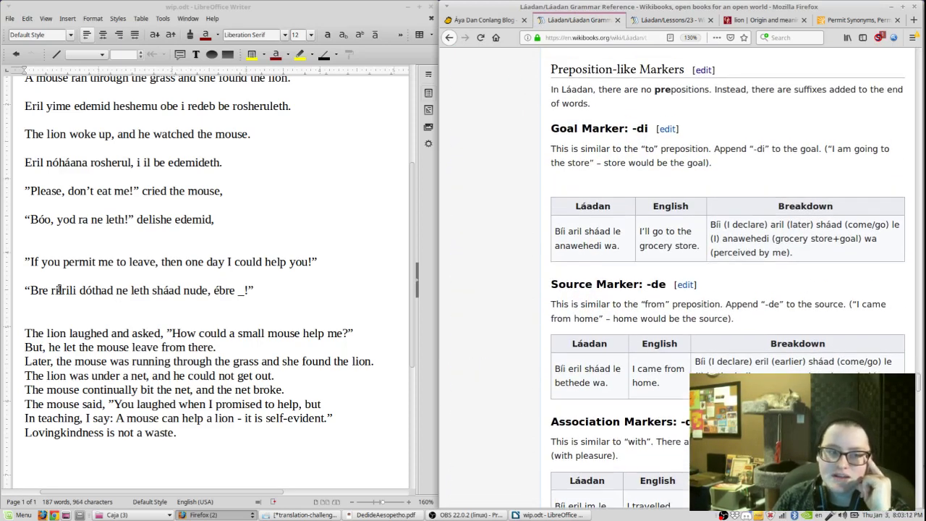
# - Check the words of the quotation from "rilrili" to "nude" against the same line in DedideAesopetho.pdf
pyautogui.doubleClick(63, 290)
pyautogui.doubleClick(96, 290)
pyautogui.doubleClick(121, 291)
pyautogui.doubleClick(131, 290)
pyautogui.doubleClick(166, 290)
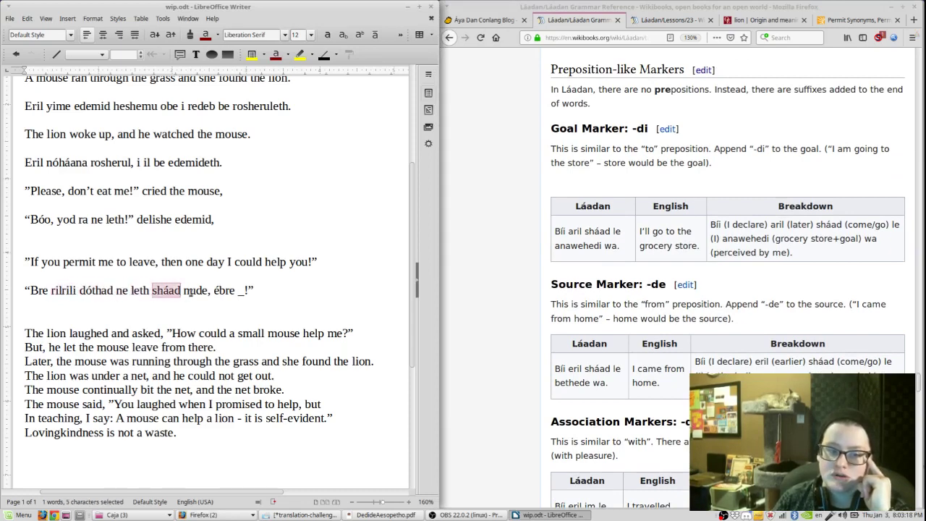
pyautogui.doubleClick(194, 290)
pyautogui.click(387, 515)
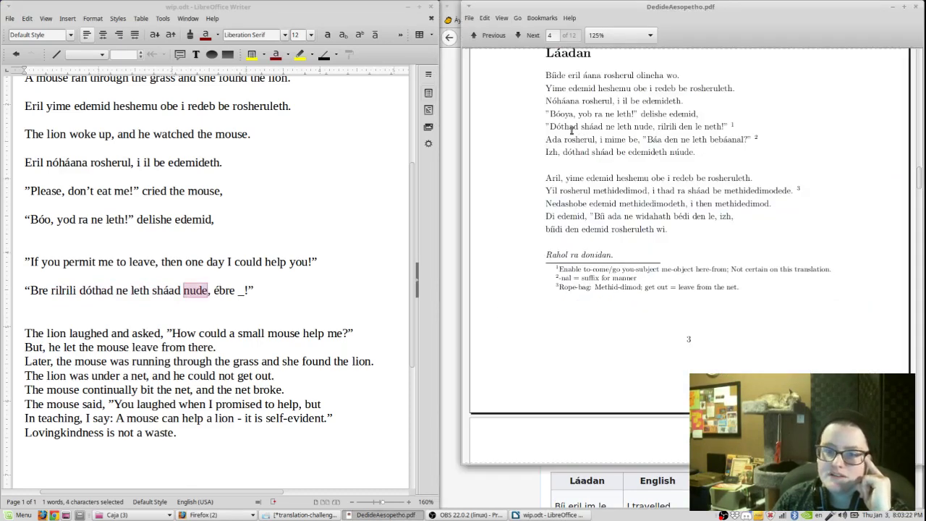
pyautogui.moveTo(579, 126); pyautogui.dragTo(648, 132)
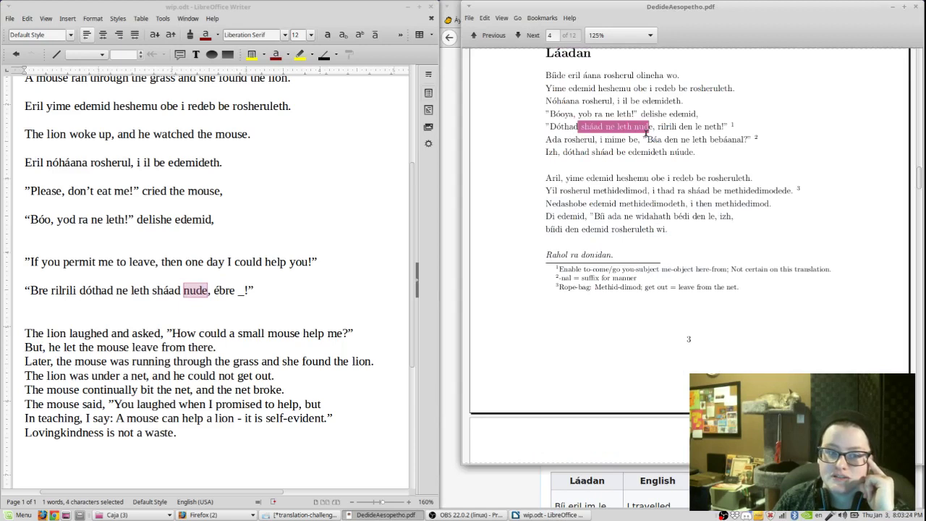
pyautogui.click(646, 132)
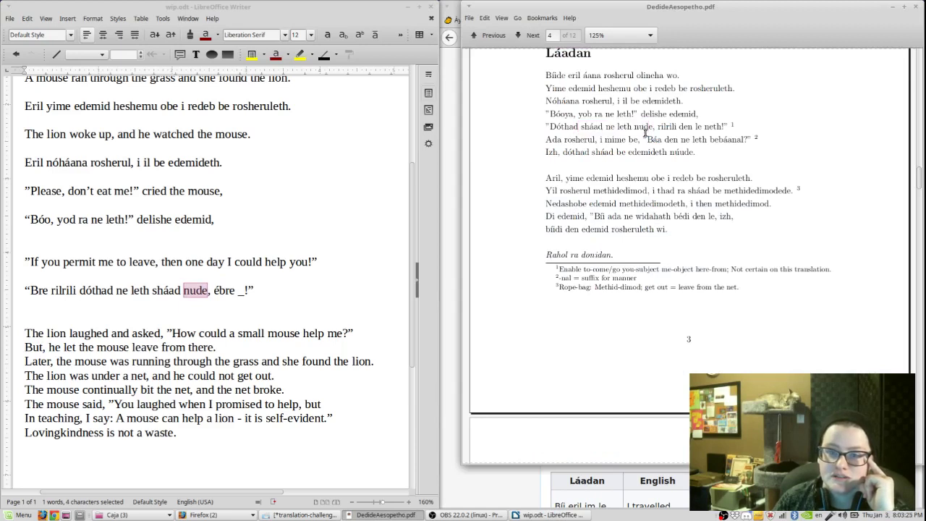
pyautogui.tripleClick(583, 126)
pyautogui.click(583, 126)
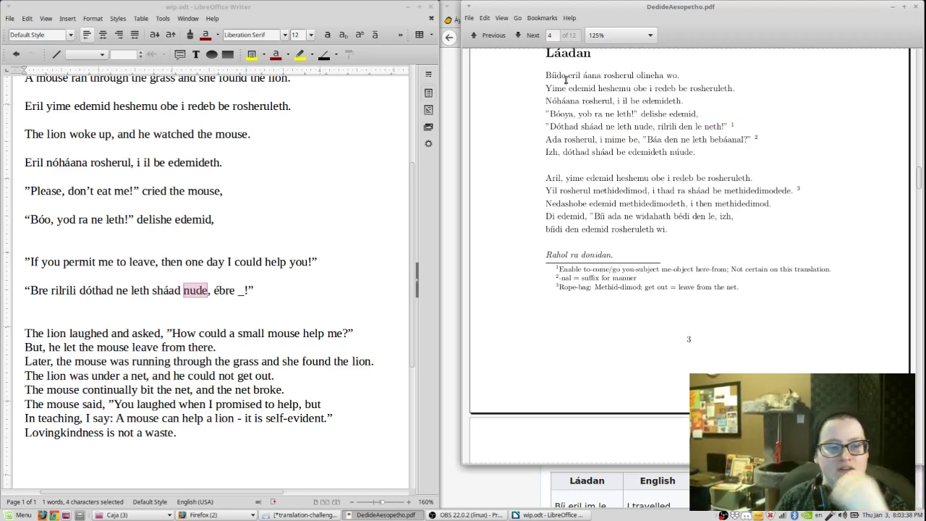
# - Mark "sháad" in the quotation with an asterisk
pyautogui.doubleClick(174, 290)
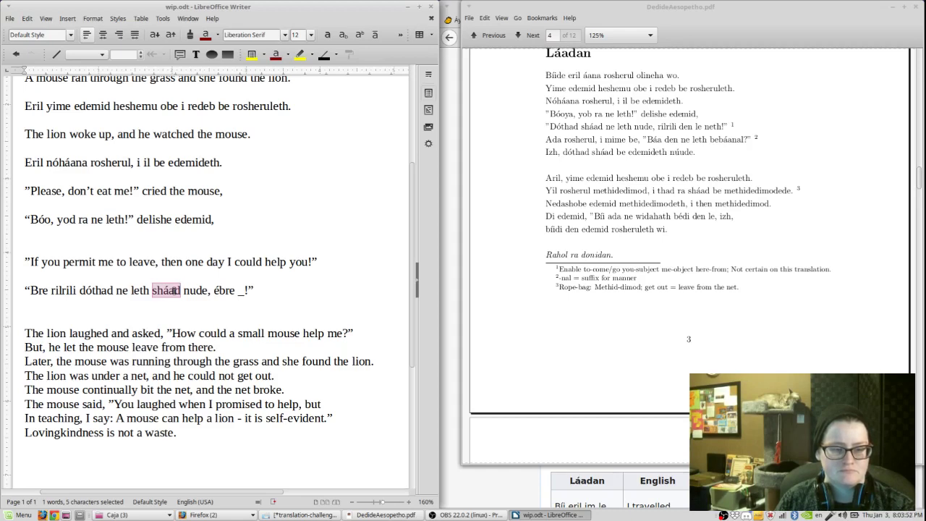
pyautogui.click(179, 290)
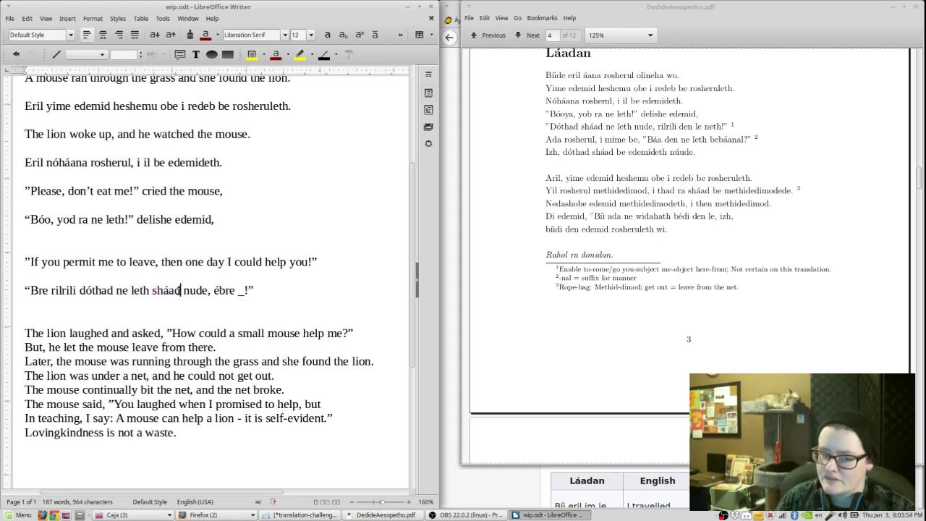
pyautogui.write('*')
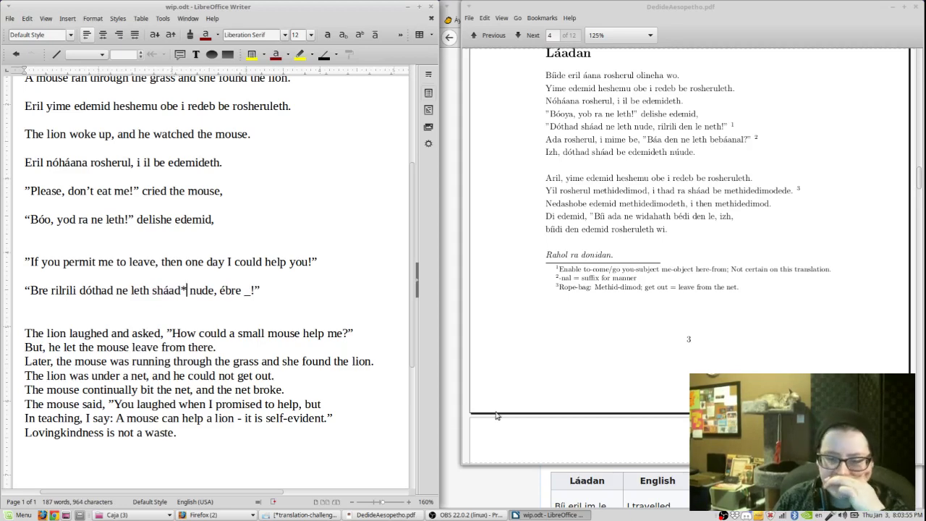
# - Move "rilrili" from after "Bre" to after "ébre" in the quotation, replacing the underscore placeholder
pyautogui.click(538, 487)
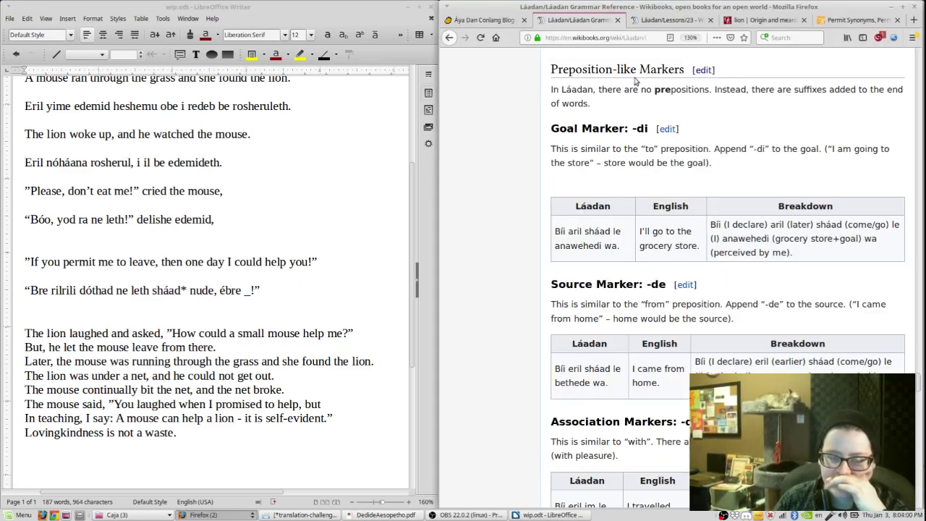
pyautogui.click(483, 20)
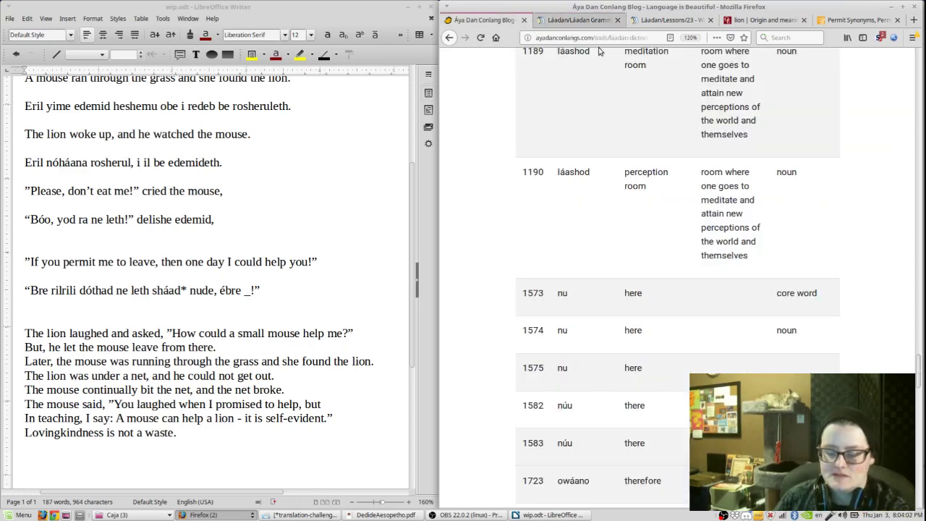
pyautogui.click(248, 290)
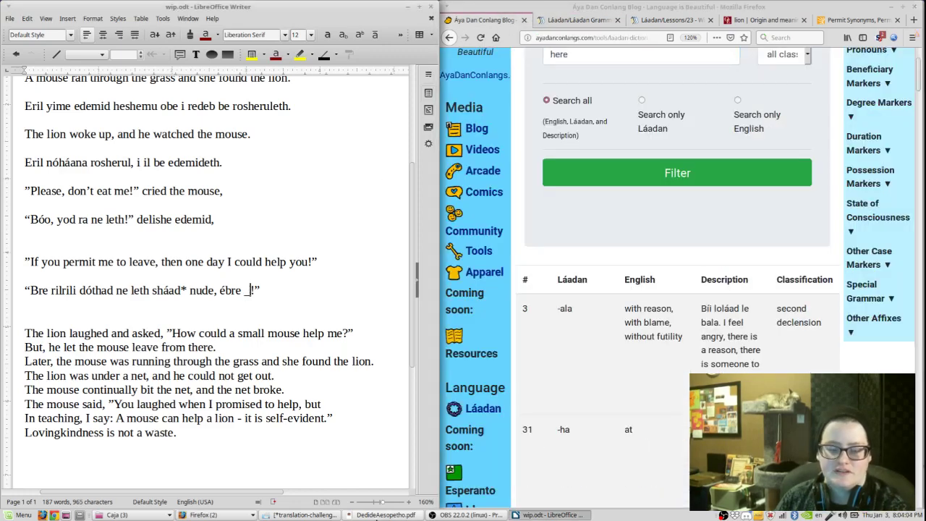
pyautogui.click(377, 515)
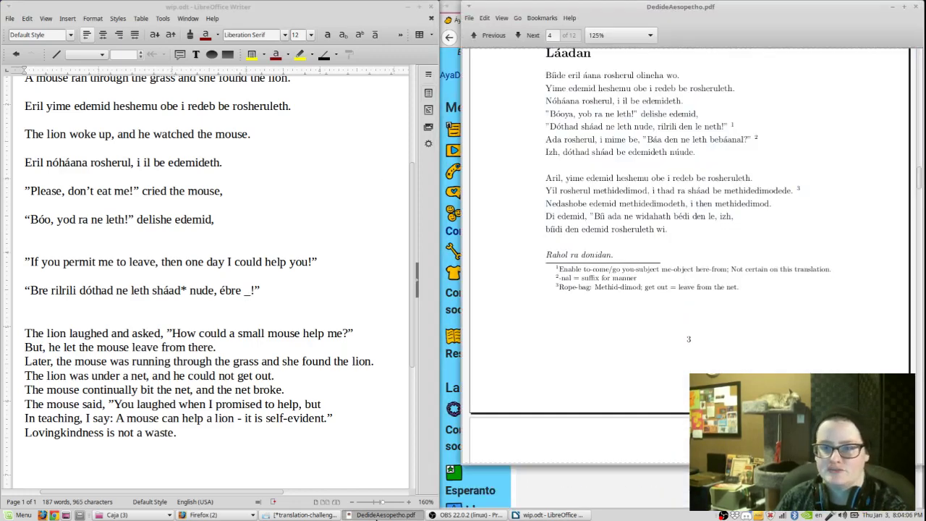
pyautogui.click(377, 515)
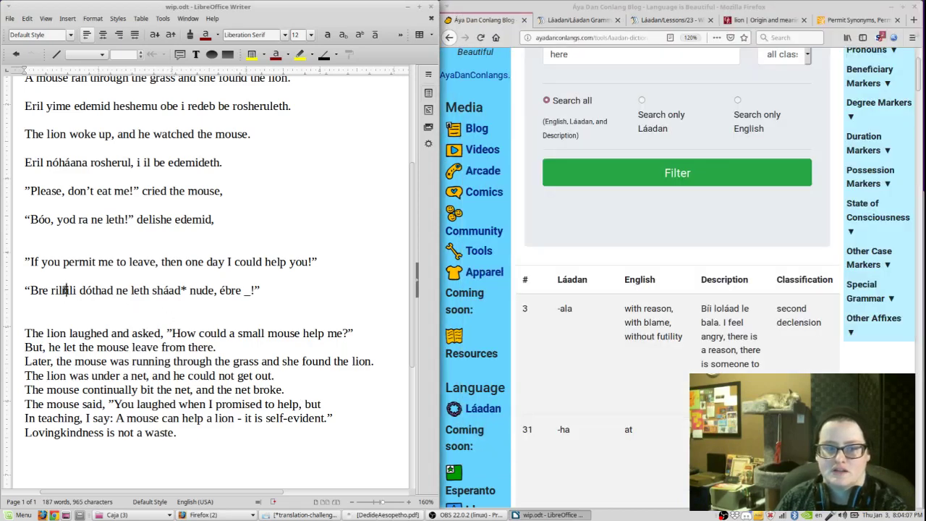
pyautogui.doubleClick(65, 290)
pyautogui.press('BackSpace')
pyautogui.press('BackSpace')
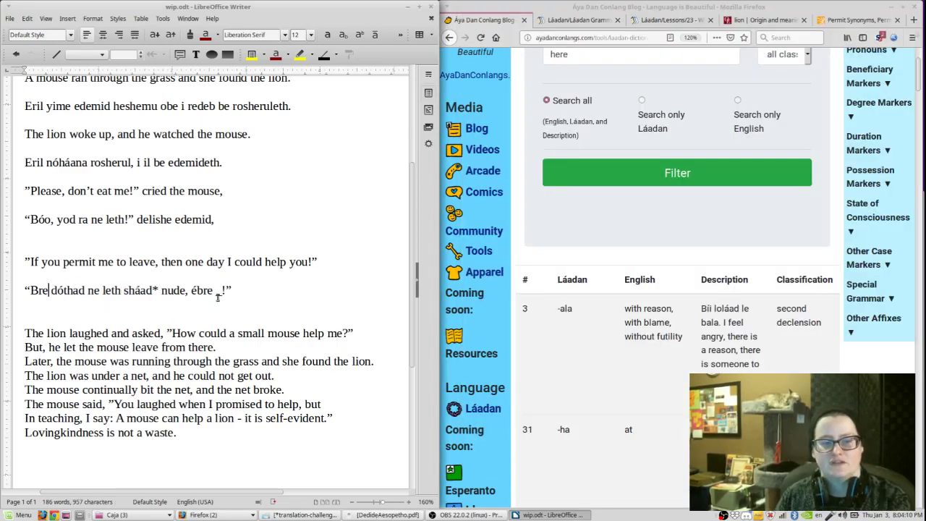
pyautogui.write('rilrili')
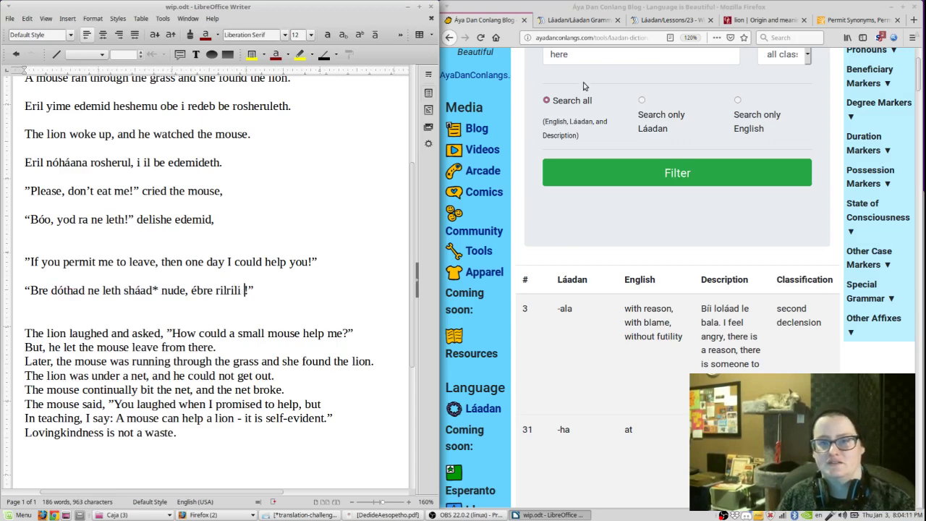
# - Search the Láadan Dictionary for "help" and complete the quotation with "den le neth" after "rilrili"
pyautogui.doubleClick(579, 58)
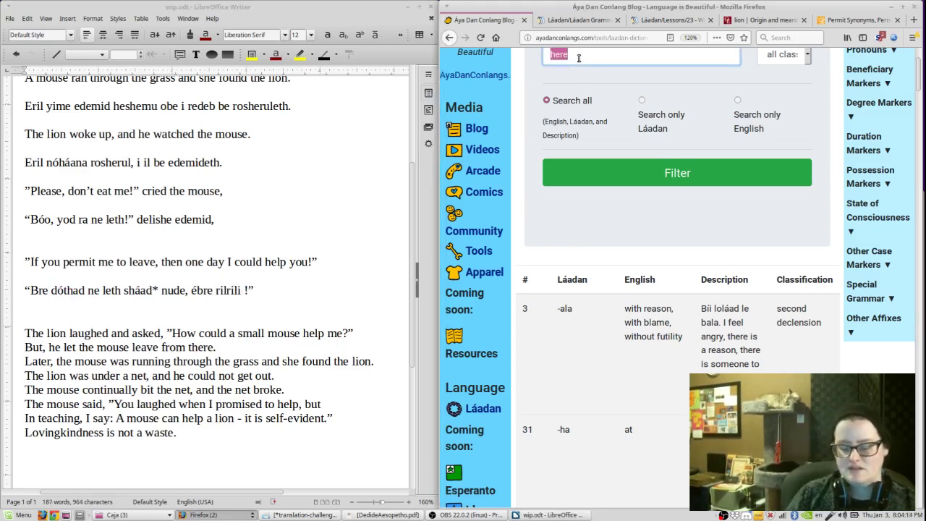
pyautogui.write('help')
pyautogui.press('Return')
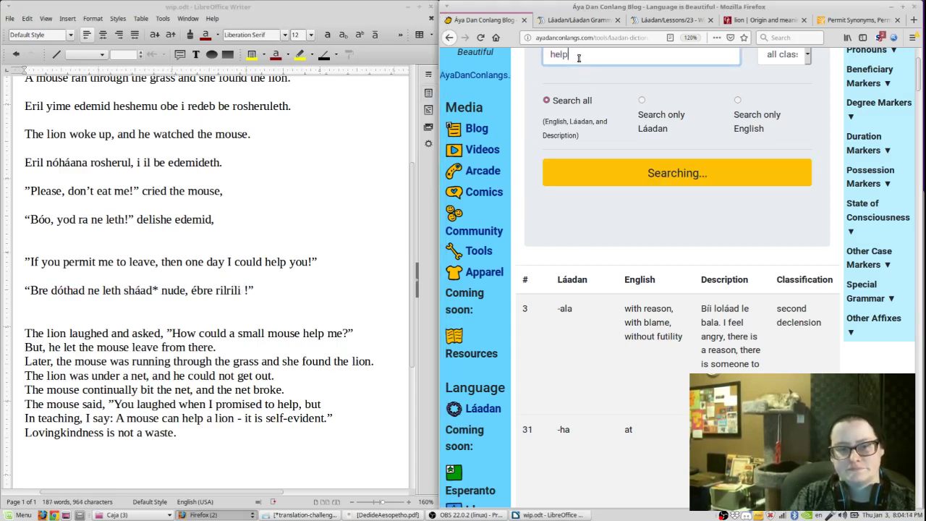
pyautogui.hotkey('alt', 'Tab')
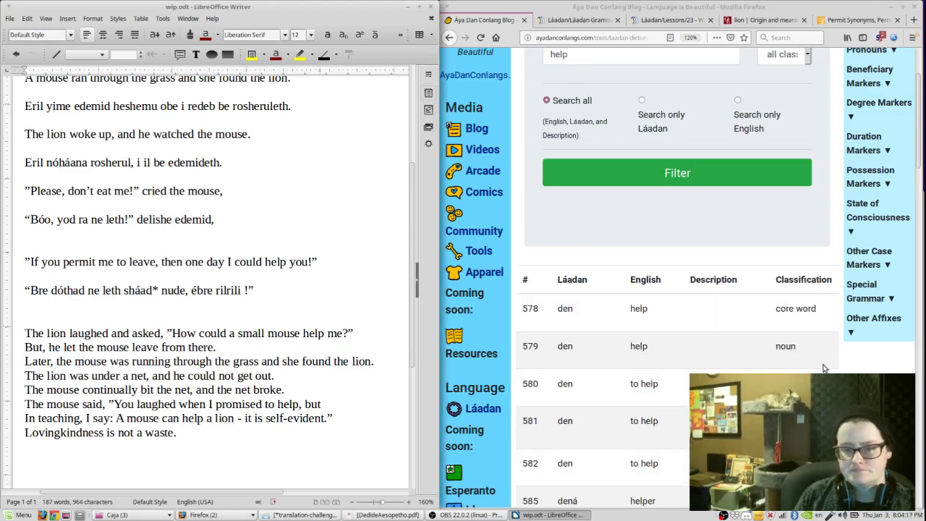
pyautogui.write('den le neth')
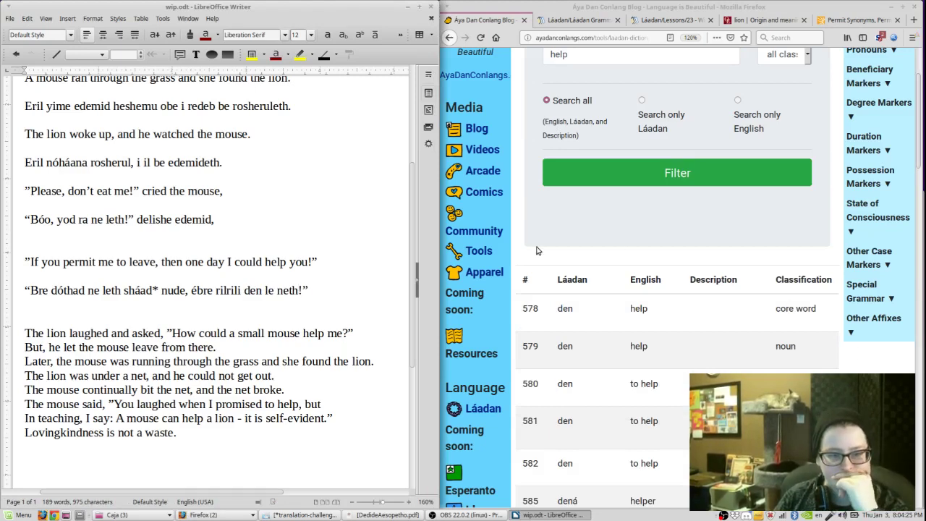
# - Bring up the earlier translation PDF and open its source DedideAesopetho.tex from the Aesops-Fables folder in Geany
pyautogui.click(350, 515)
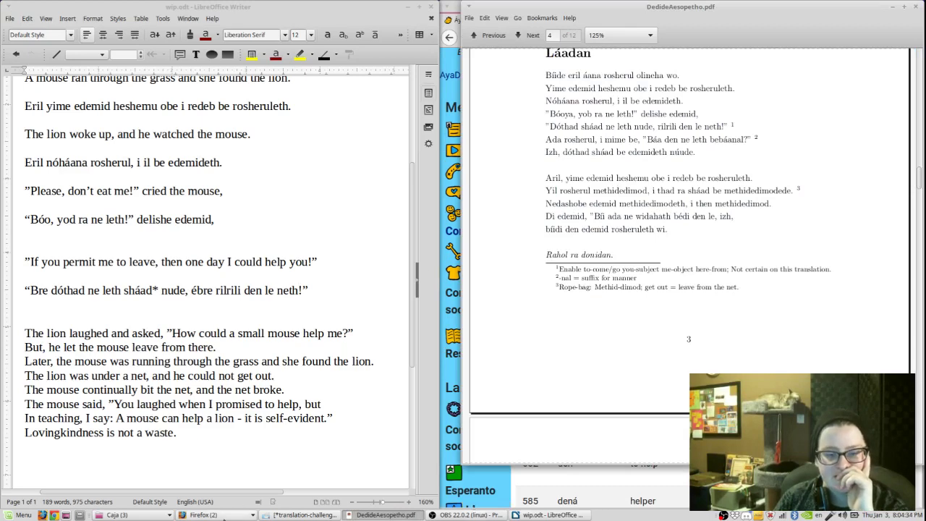
pyautogui.click(160, 510)
pyautogui.click(141, 476)
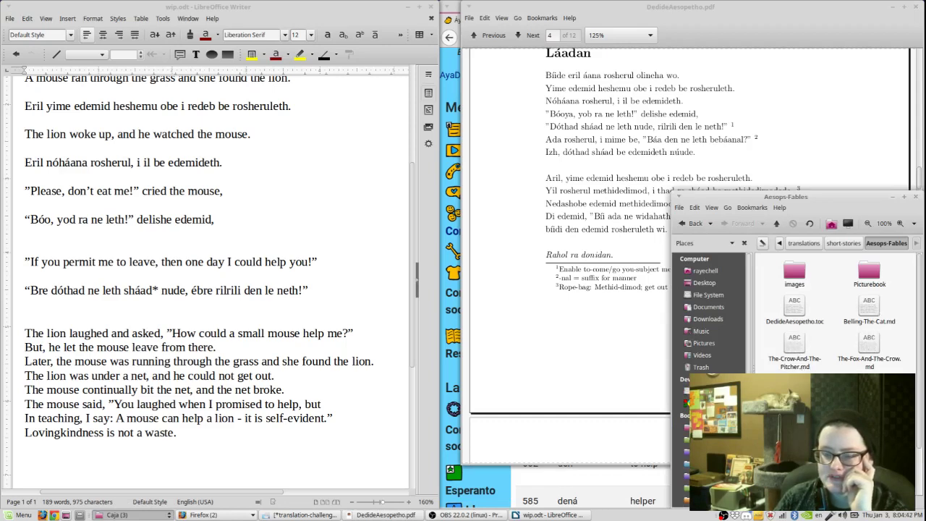
pyautogui.scroll(-2, 832, 311)
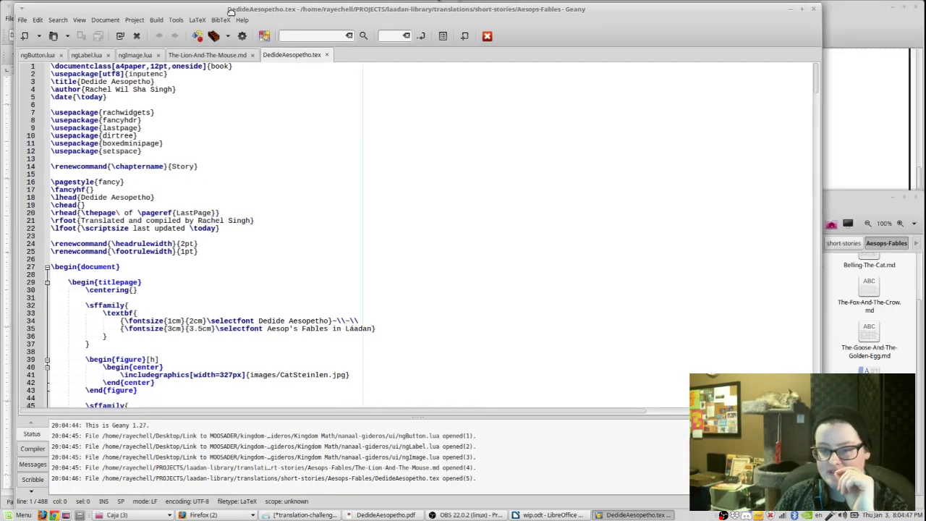
pyautogui.doubleClick(230, 12)
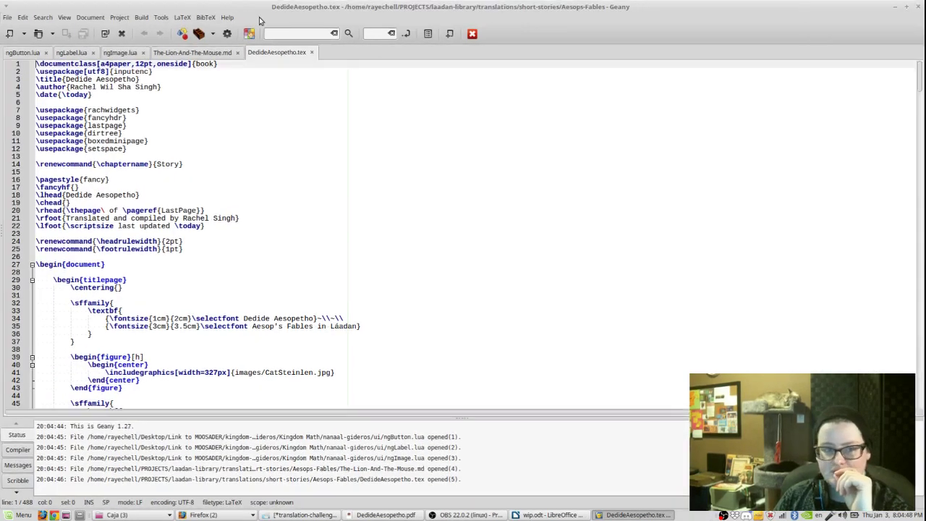
# - Close the three .lua files and The-Lion-And-The-Mouse.md, and shrink the editor window so the translation and PDF stay visible
pyautogui.middleClick(24, 58)
pyautogui.middleClick(24, 58)
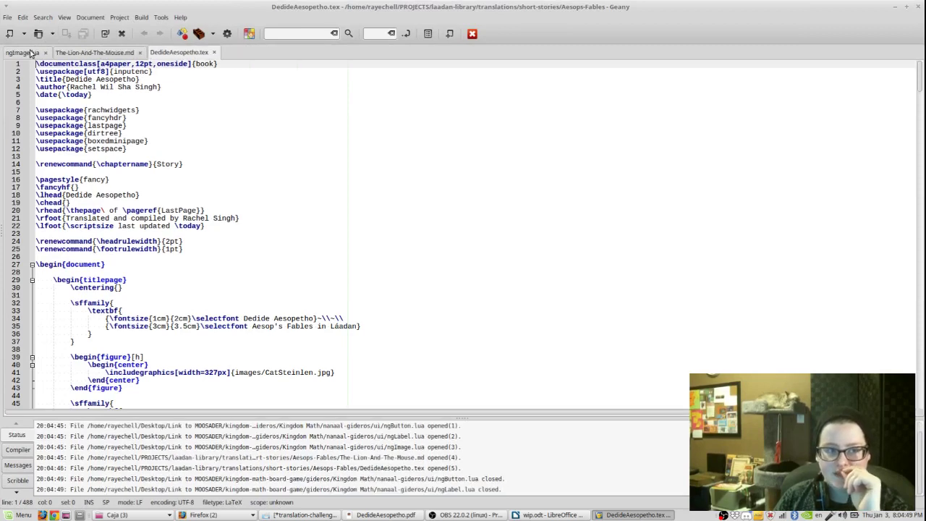
pyautogui.middleClick(24, 58)
pyautogui.middleClick(24, 58)
pyautogui.doubleClick(87, 6)
pyautogui.moveTo(114, 43); pyautogui.dragTo(492, 264)
# - Find "yime edemid" in DedideAesopetho.tex and place the editor window clear of the translation document
pyautogui.hotkey('ctrl', 'f')
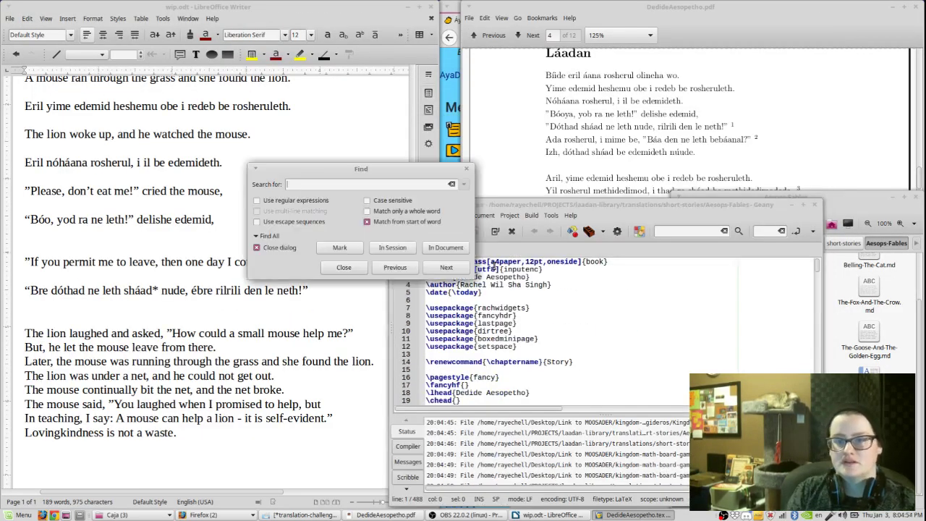
pyautogui.write('yime edemid')
pyautogui.press('Return')
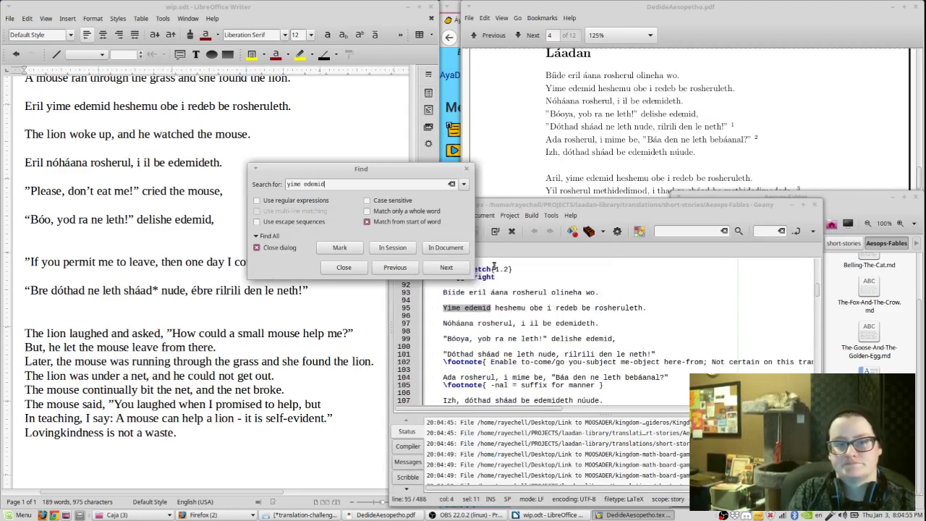
pyautogui.moveTo(517, 369); pyautogui.dragTo(615, 370)
pyautogui.scroll(-1, 608, 366)
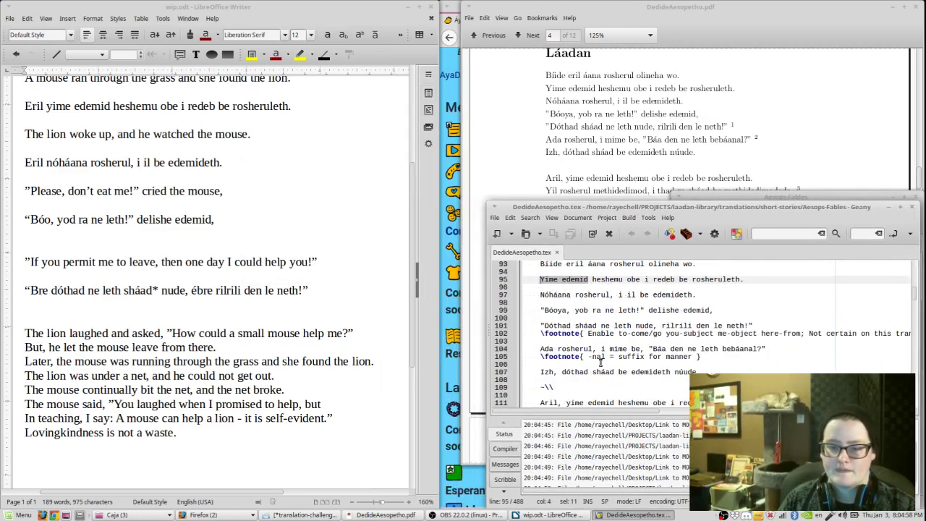
# - Insert "Bre" at the start of the "Dóthad sháad ne leth nude" quotation in the LaTeX source and lowercase "dóthad"
pyautogui.click(543, 326)
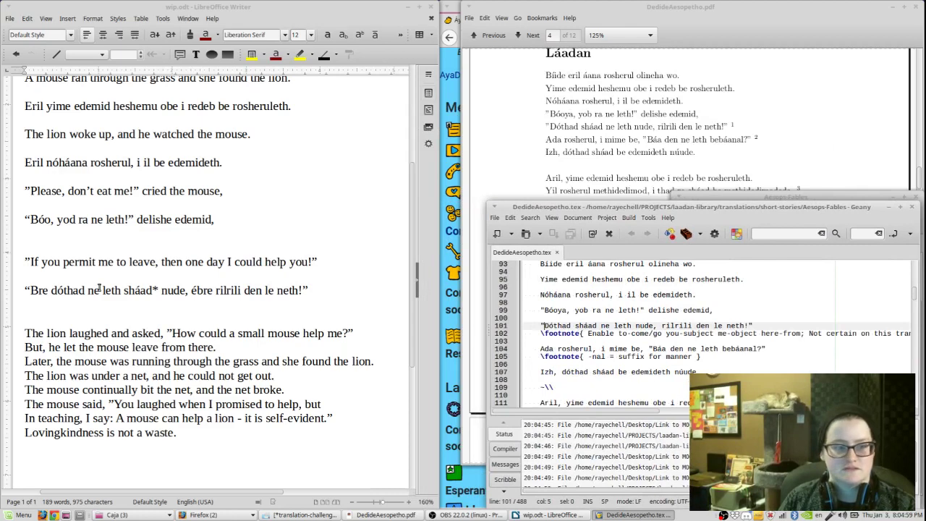
pyautogui.doubleClick(34, 290)
pyautogui.click(545, 310)
pyautogui.write('Bre')
pyautogui.press('BackSpace')
pyautogui.press('BackSpace')
pyautogui.press('BackSpace')
pyautogui.press('BackSpace')
pyautogui.press('Down')
pyautogui.press('Down')
pyautogui.write('Bre')
pyautogui.press('Delete')
pyautogui.write('d')
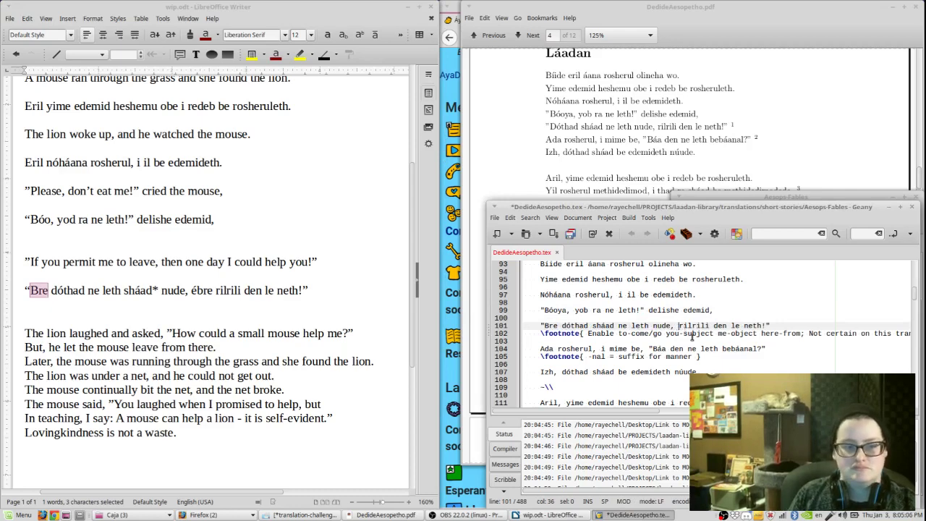
# - Copy "ébre" from the wip.odt translation in front of "rilrili" in the LaTeX source, rebuild the document and bring up the PDF
pyautogui.click(202, 289)
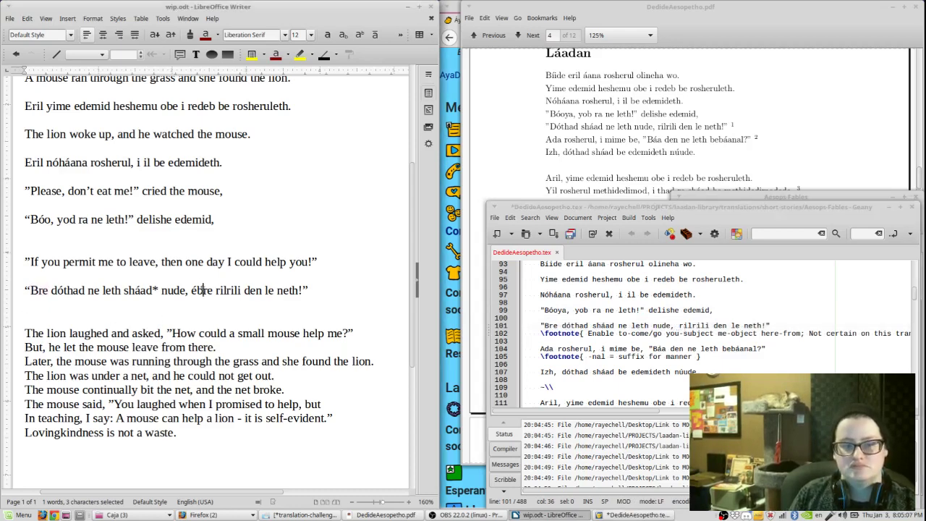
pyautogui.doubleClick(203, 289)
pyautogui.hotkey('ctrl', 'c')
pyautogui.click(679, 324)
pyautogui.hotkey('ctrl', 'v')
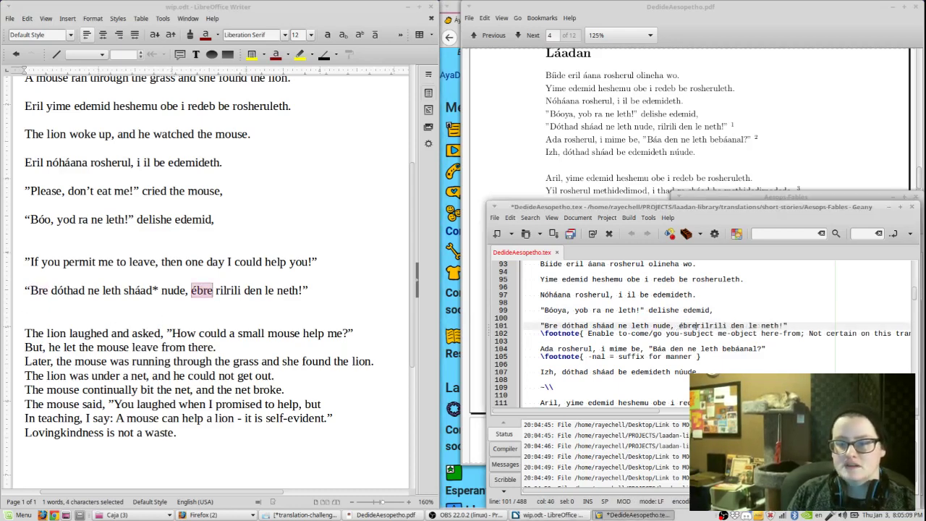
pyautogui.press('F9')
pyautogui.click(701, 183)
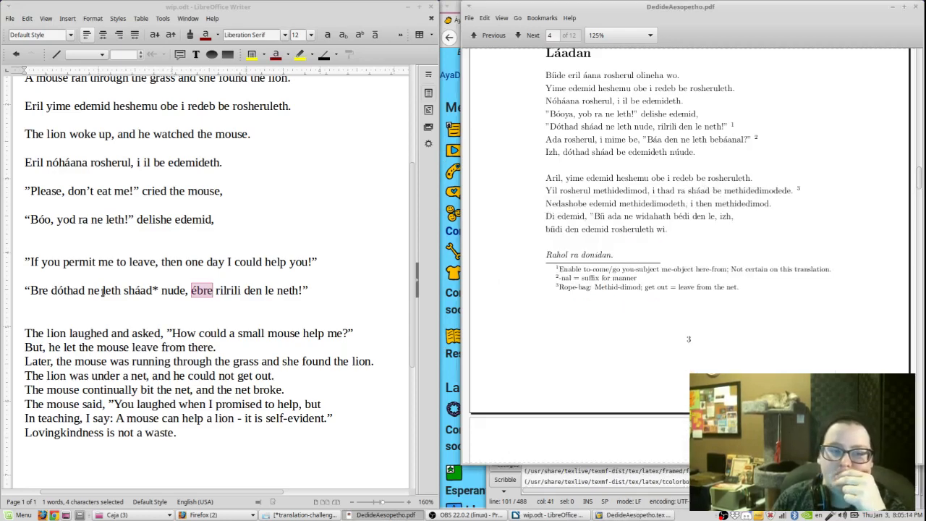
# - Open the Wikibooks lesson on embedding sentences in a new tab and examine the -hé marker examples for embedded statements
pyautogui.click(69, 290)
pyautogui.doubleClick(68, 290)
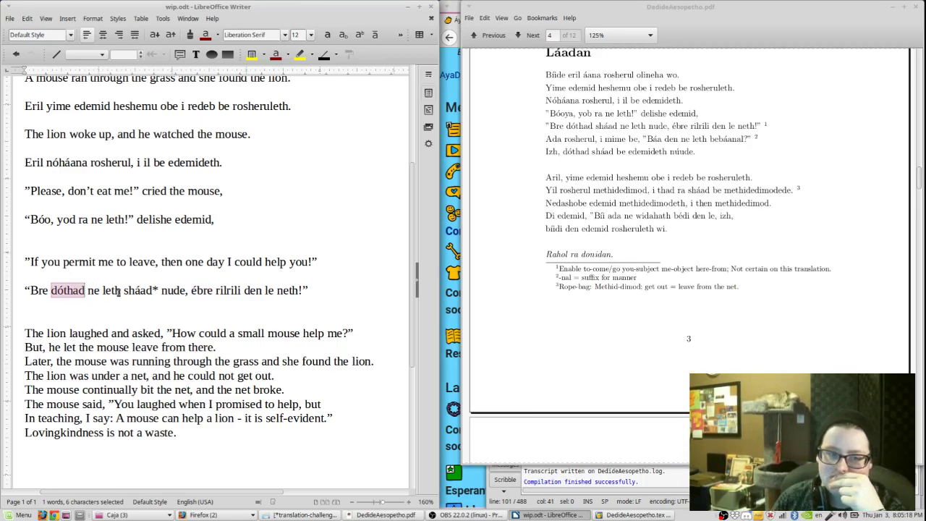
pyautogui.click(118, 292)
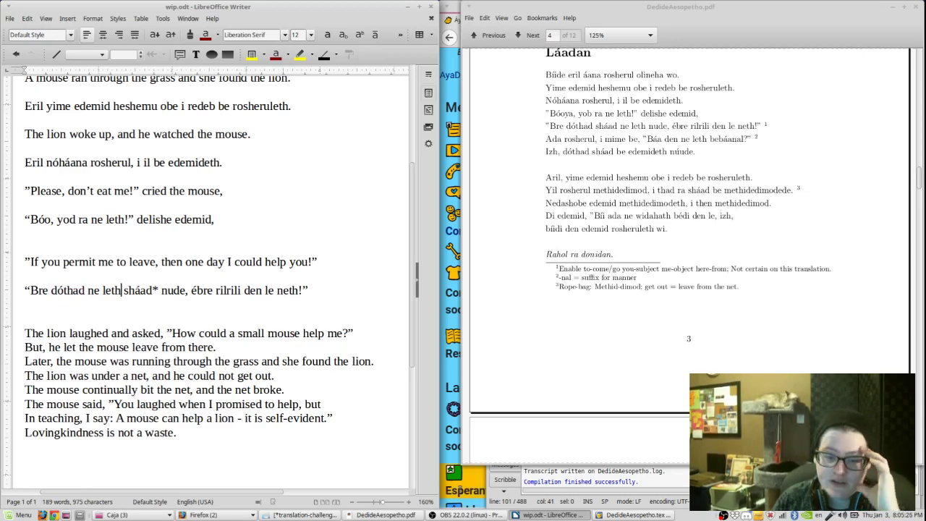
pyautogui.click(456, 21)
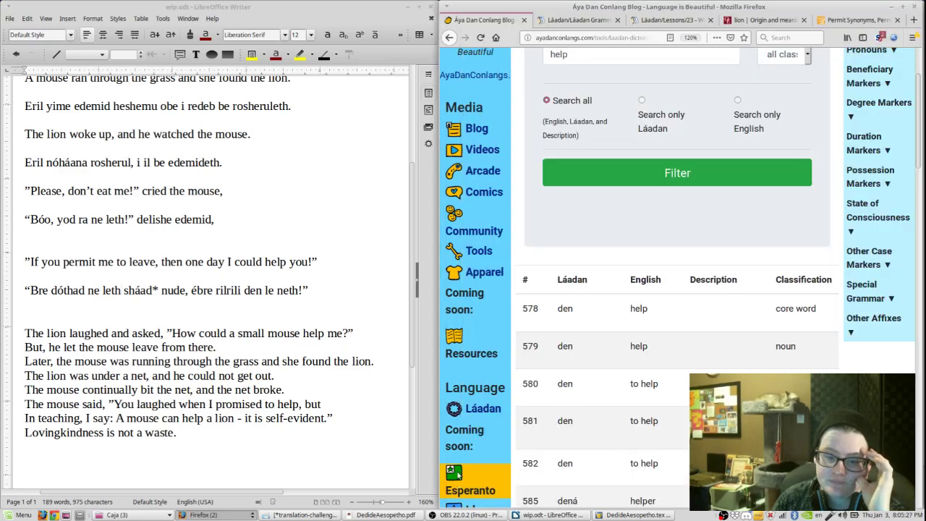
pyautogui.click(610, 20)
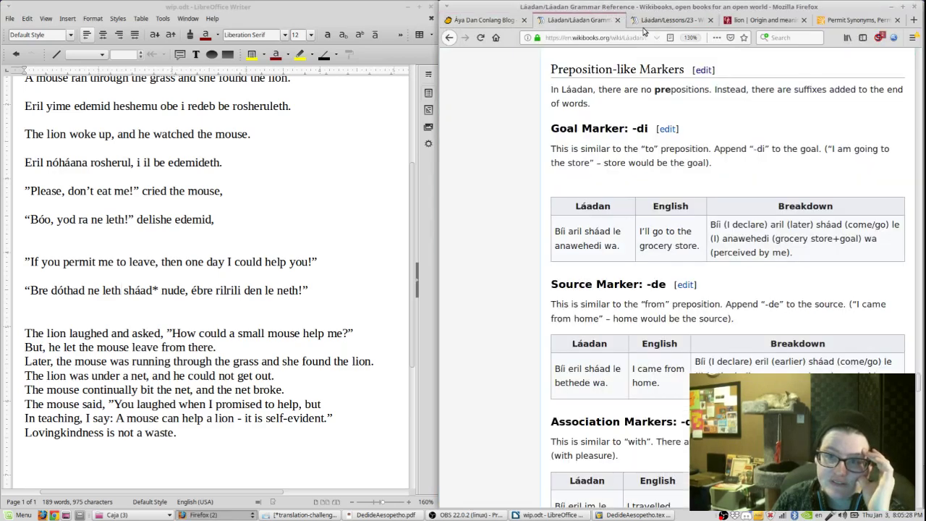
pyautogui.click(450, 37)
pyautogui.scroll(-5, 597, 284)
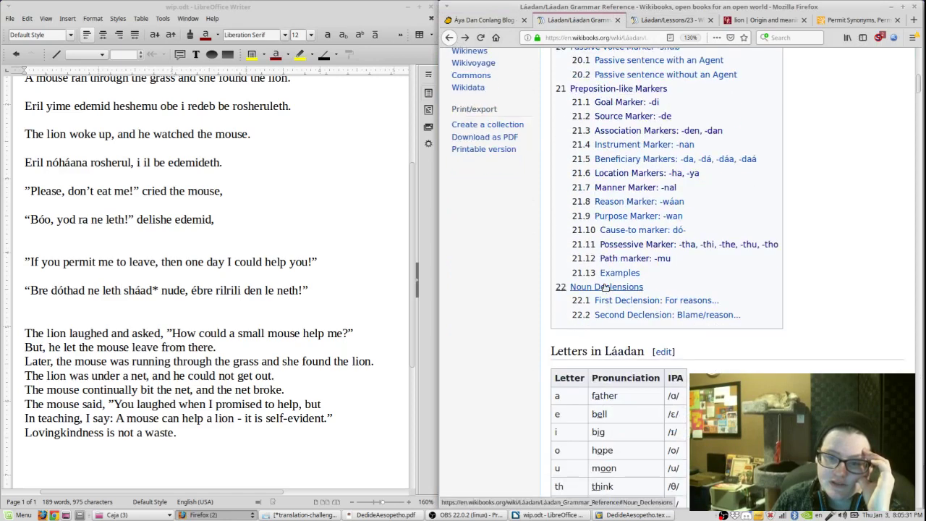
pyautogui.scroll(4, 512, 82)
pyautogui.click(448, 37)
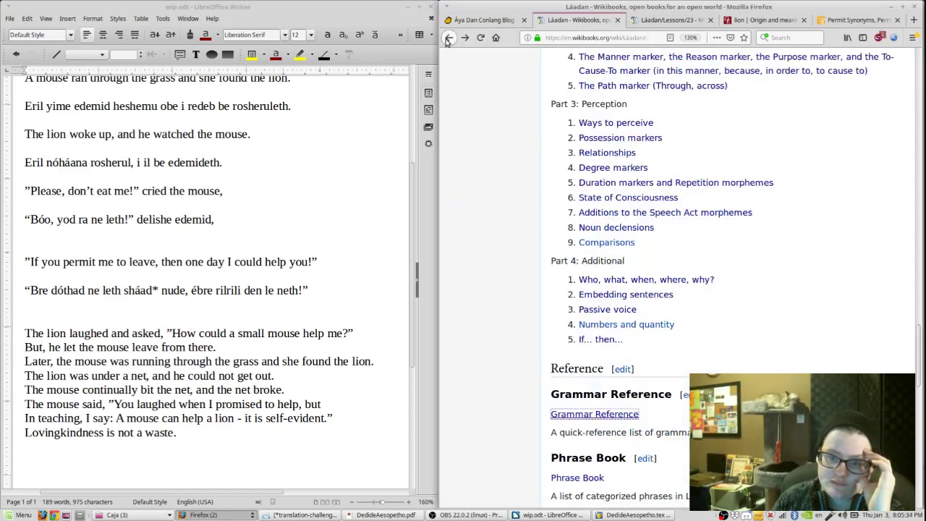
pyautogui.middleClick(598, 294)
pyautogui.click(465, 37)
pyautogui.click(625, 22)
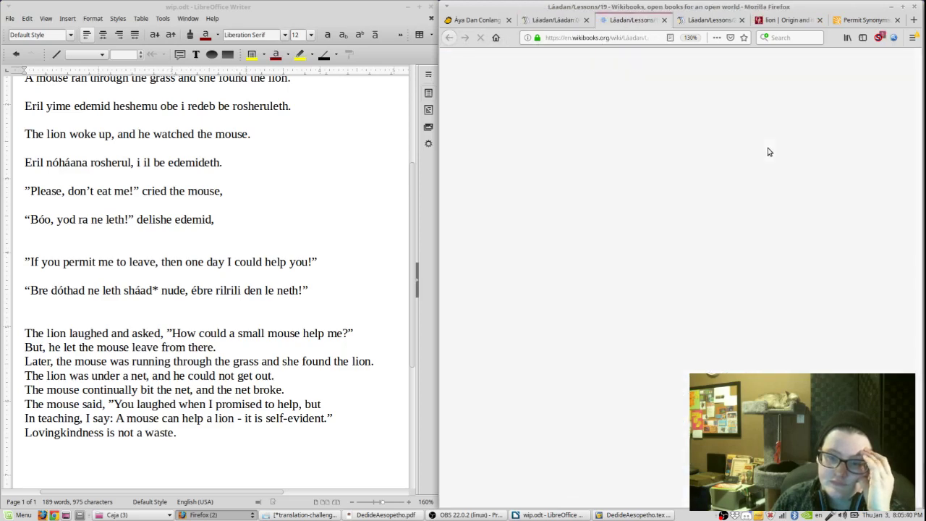
pyautogui.scroll(-6, 769, 151)
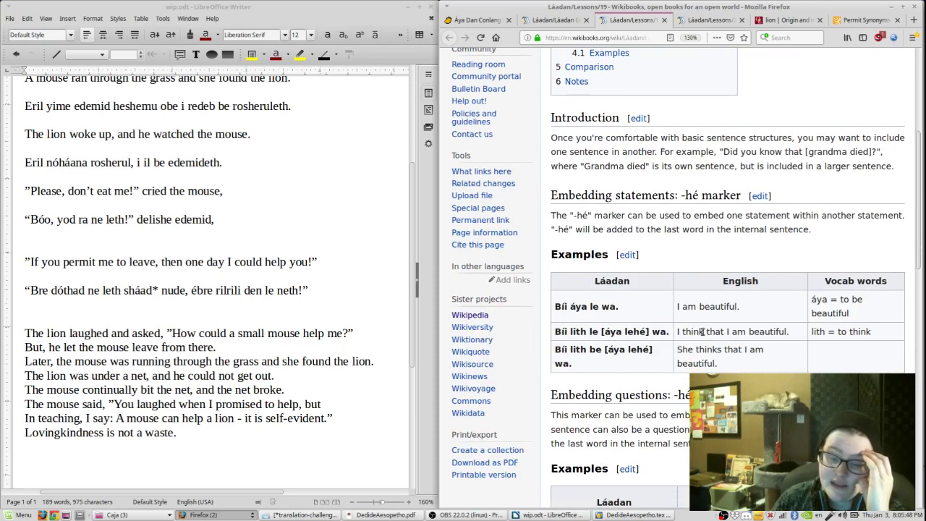
pyautogui.moveTo(703, 330)
pyautogui.mouseDown()
pyautogui.moveTo(678, 331)
pyautogui.moveTo(714, 331)
pyautogui.mouseUp()
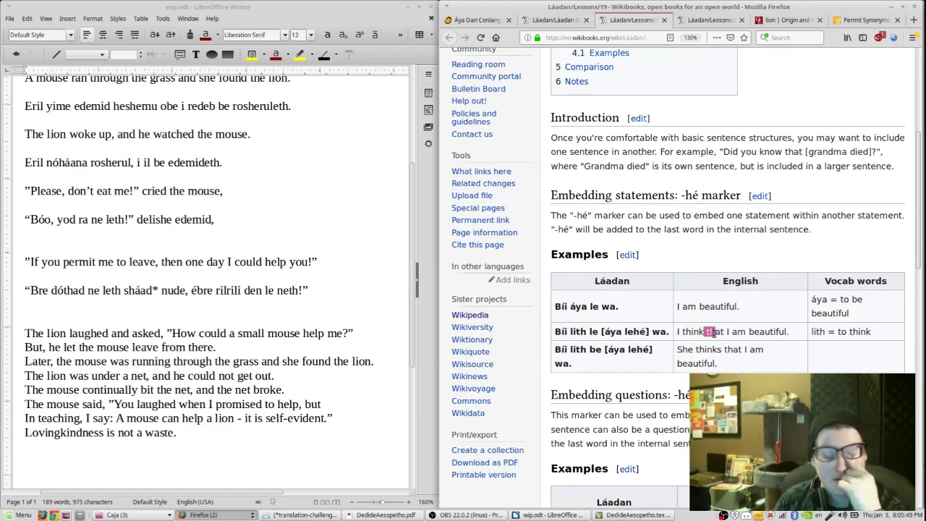
# - Rework the clause after "Bre dóthad ne" in wip.odt into the bracketed embedded sentence "[sháad le nude]" followed by "leth"
pyautogui.click(64, 293)
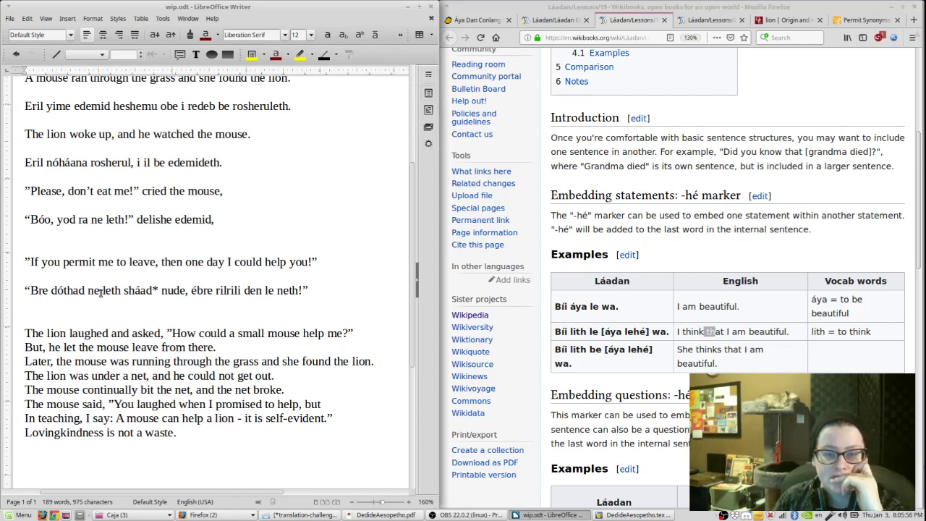
pyautogui.click(101, 292)
pyautogui.write('[]')
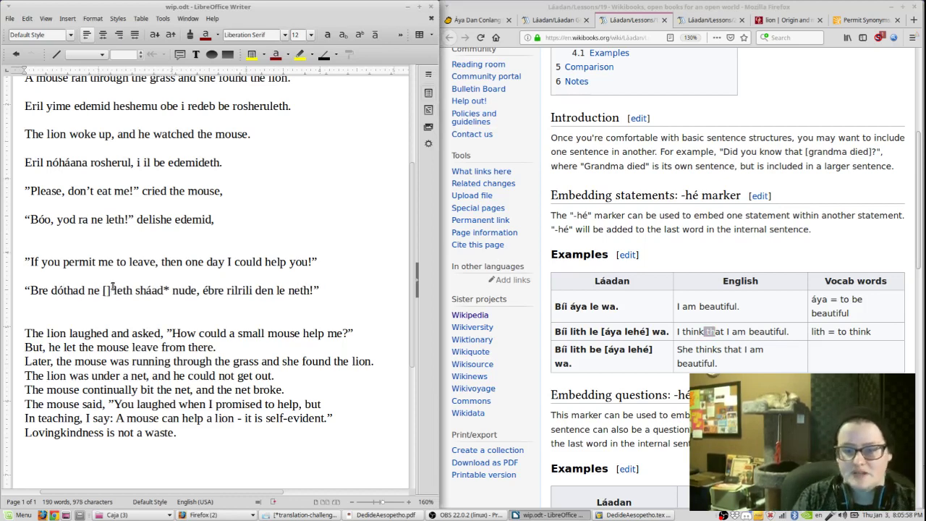
pyautogui.press('Left')
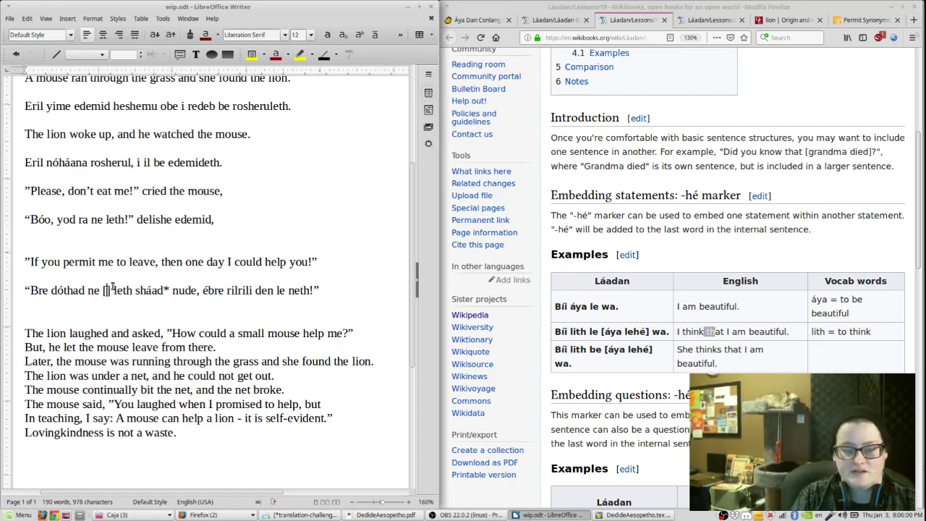
pyautogui.moveTo(134, 291); pyautogui.dragTo(170, 290)
pyautogui.press('BackSpace')
pyautogui.click(106, 290)
pyautogui.write('sháad le nude] leth')
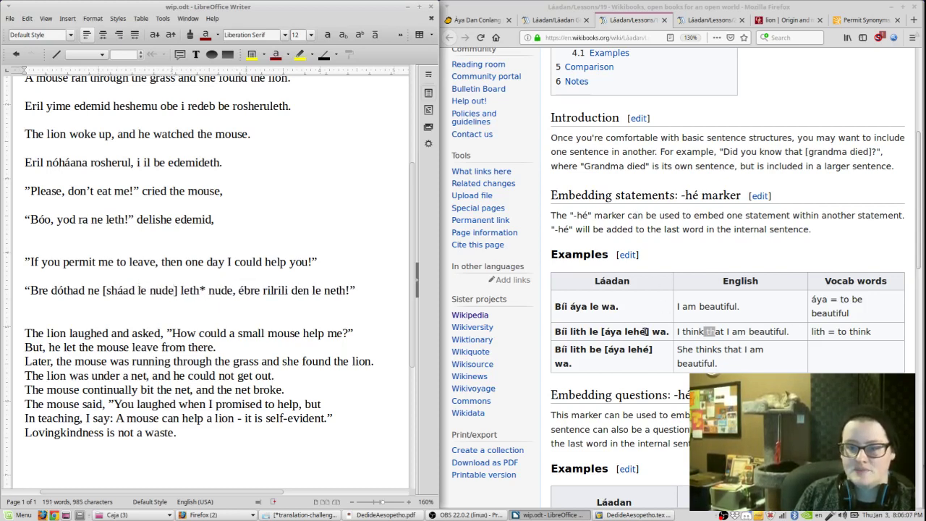
# - Append the lesson's "hé" suffix to "nude" without bold, and delete the leftover "leth* nude" before the comma
pyautogui.moveTo(646, 331); pyautogui.dragTo(635, 331)
pyautogui.hotkey('ctrl', 'c')
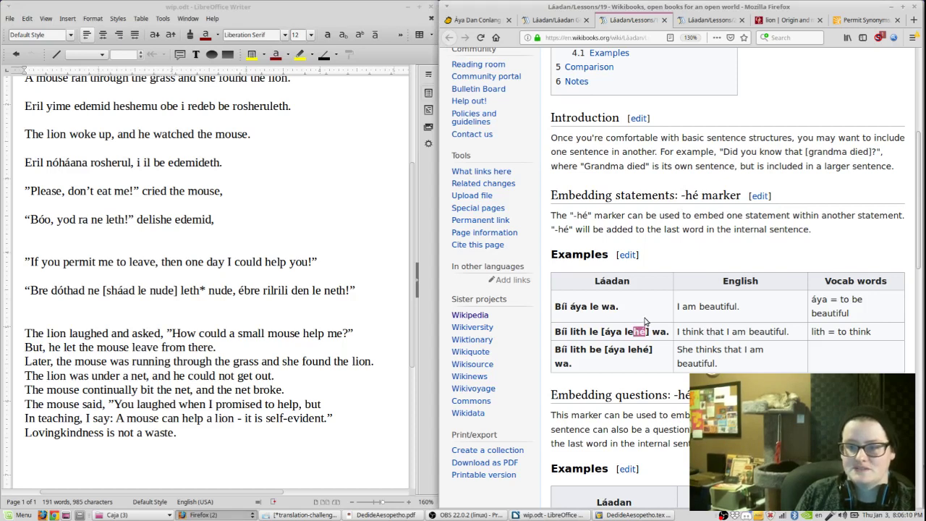
pyautogui.click(174, 294)
pyautogui.hotkey('ctrl', 'v')
pyautogui.moveTo(191, 291); pyautogui.dragTo(247, 291)
pyautogui.press('BackSpace')
pyautogui.hotkey('shift', 'Left')
pyautogui.hotkey('shift', 'Left')
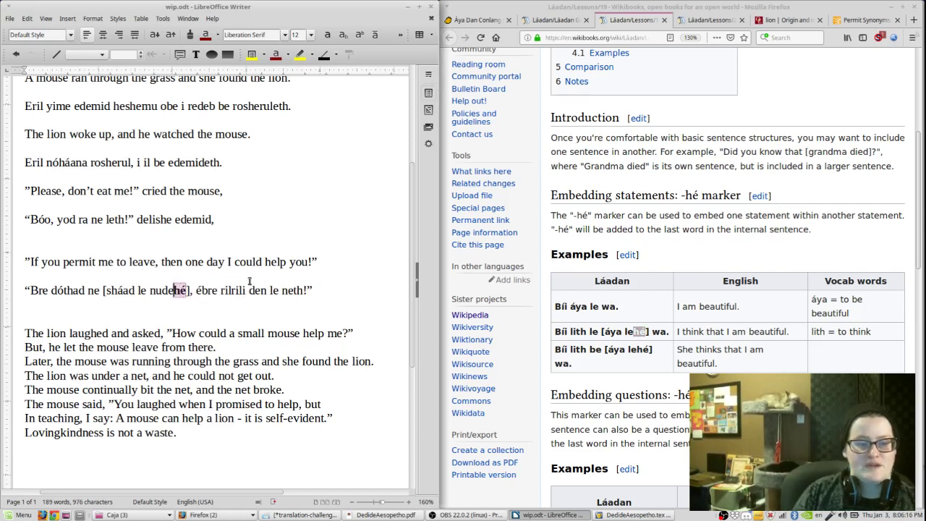
pyautogui.hotkey('ctrl', 'b')
pyautogui.click(248, 282)
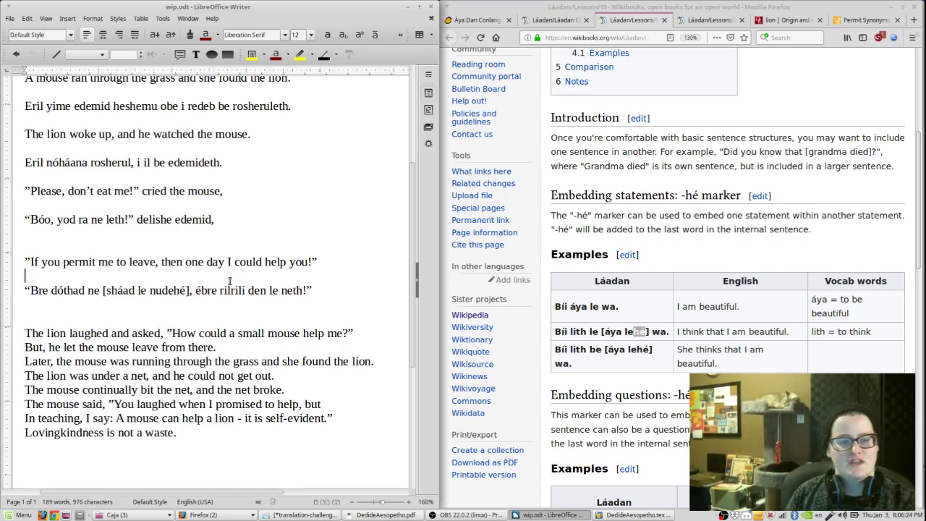
# - Remove the square brackets around "sháad le nudehé" in the translated line
pyautogui.click(188, 290)
pyautogui.press('BackSpace')
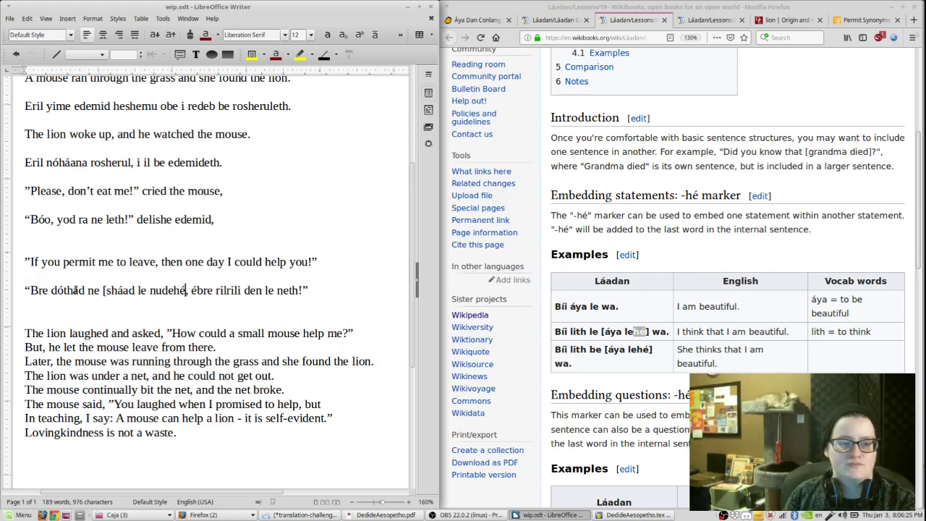
pyautogui.click(105, 293)
pyautogui.press('BackSpace')
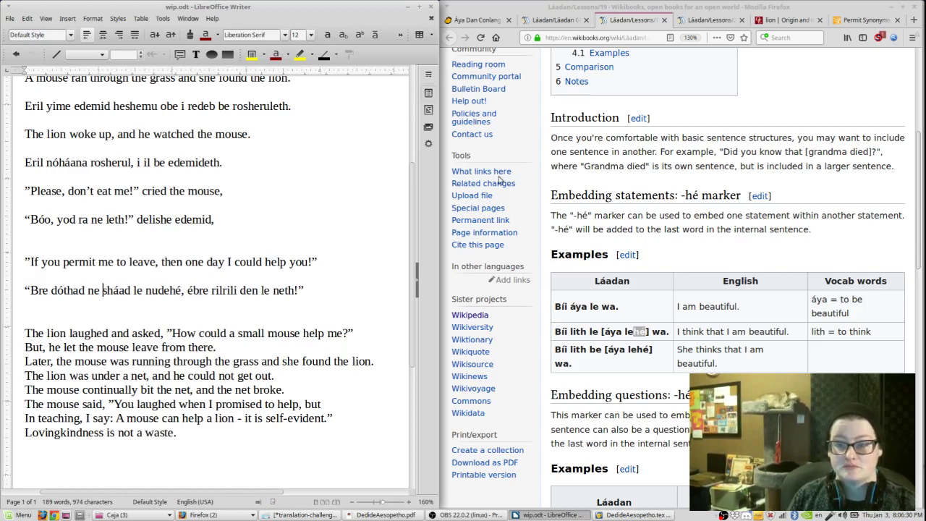
# - Replace the quotation on line 101 of DedideAesopetho.tex with "Bre dóthad ne sháad le nudehé, ébre rilrili den le neth!" from wip.odt
pyautogui.click(895, 8)
pyautogui.click(675, 481)
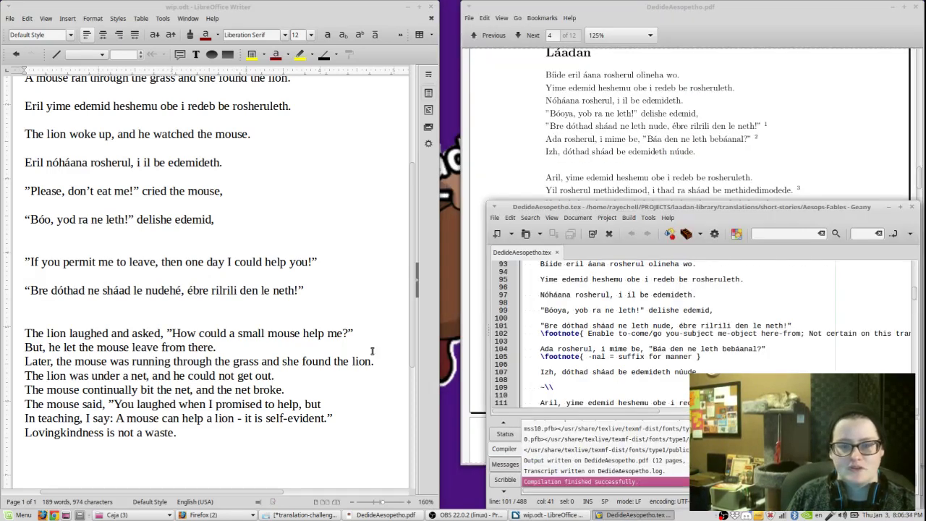
pyautogui.moveTo(298, 290); pyautogui.dragTo(30, 291)
pyautogui.hotkey('ctrl', 'c')
pyautogui.moveTo(785, 325); pyautogui.dragTo(546, 326)
pyautogui.hotkey('ctrl', 'v')
# - Move the editor so the whole footnote shows, replace its text with "If... Then = Bre... ébre" and save the file
pyautogui.moveTo(573, 295); pyautogui.dragTo(490, 277)
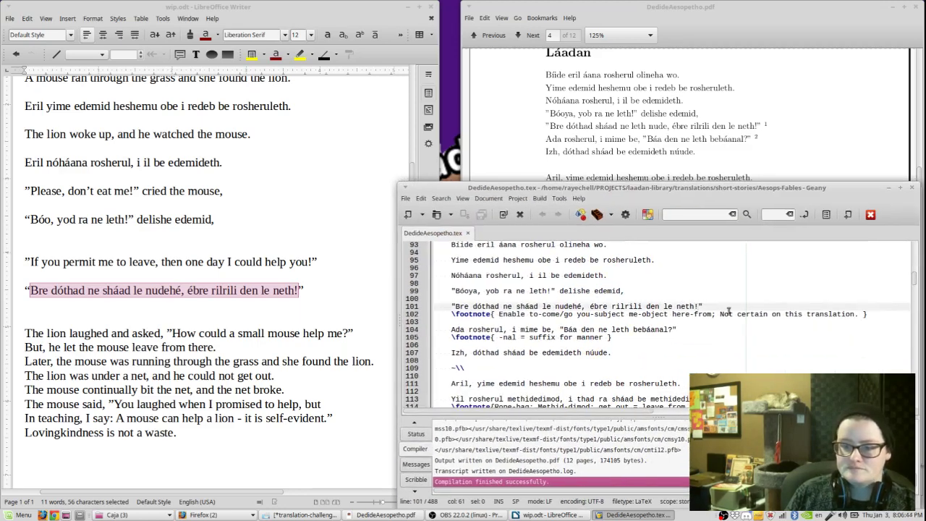
pyautogui.moveTo(856, 315); pyautogui.dragTo(498, 315)
pyautogui.write('If')
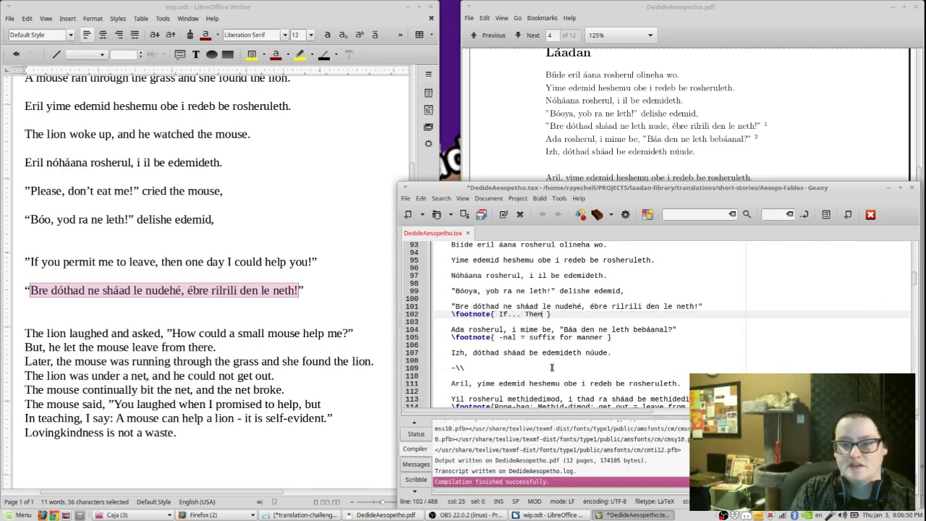
pyautogui.write('... Then = Bre/...')
pyautogui.doubleClick(597, 306)
pyautogui.middleClick(585, 314)
pyautogui.hotkey('ctrl', 's')
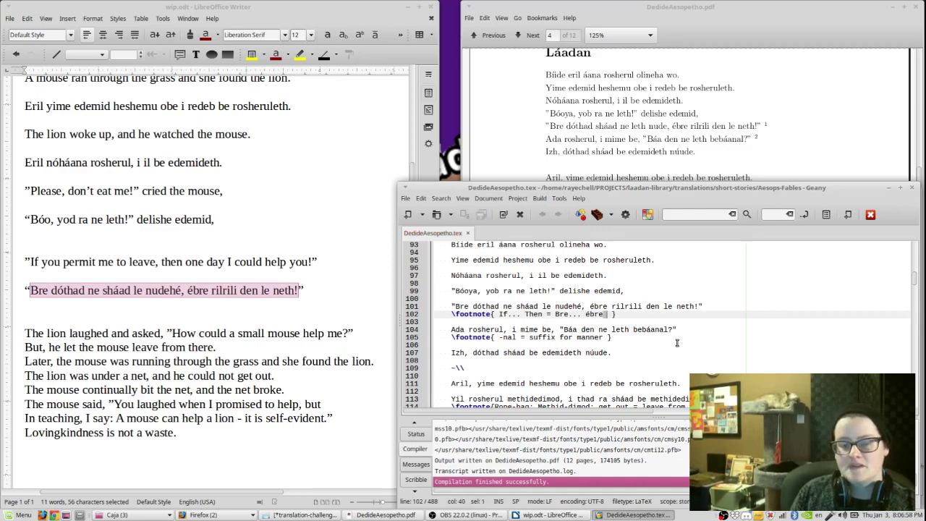
# - Extend the footnote with "; embedded sentence ``If you permit [I leave from here]''.", rebuild the document and bring up the PDF
pyautogui.write('; embe')
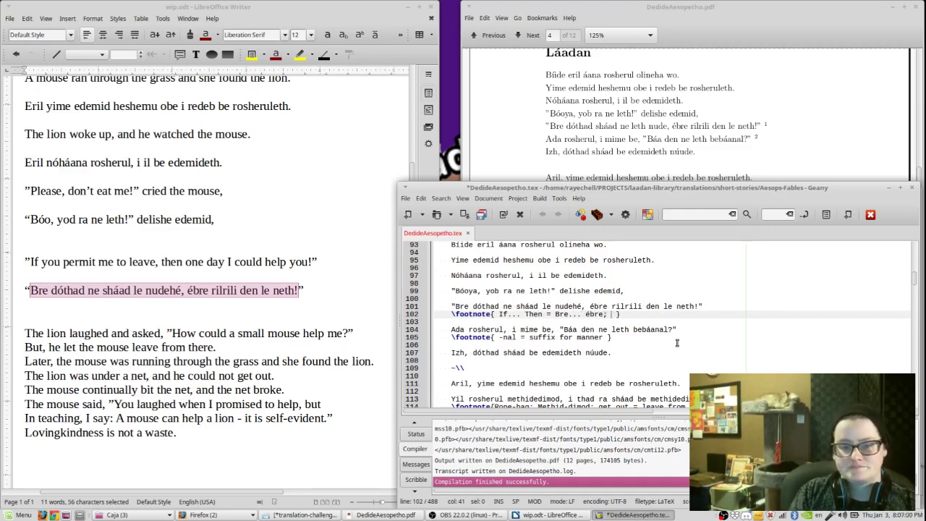
pyautogui.write('dded sentence "')
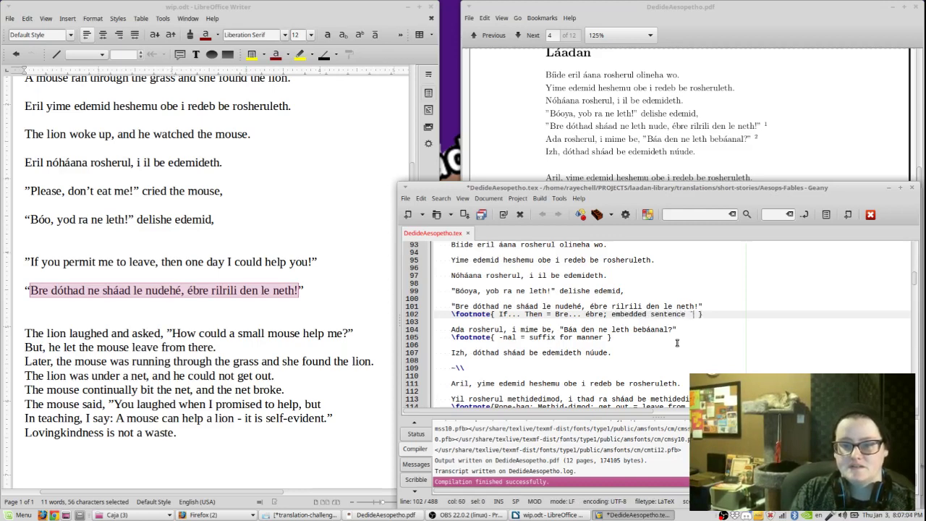
pyautogui.write('`If you permit')
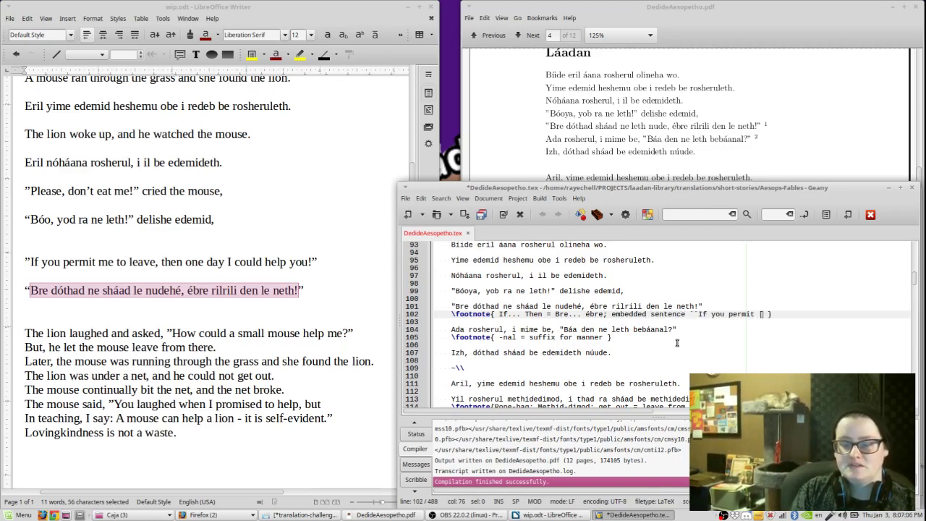
pyautogui.write(" [I leave from here]''.")
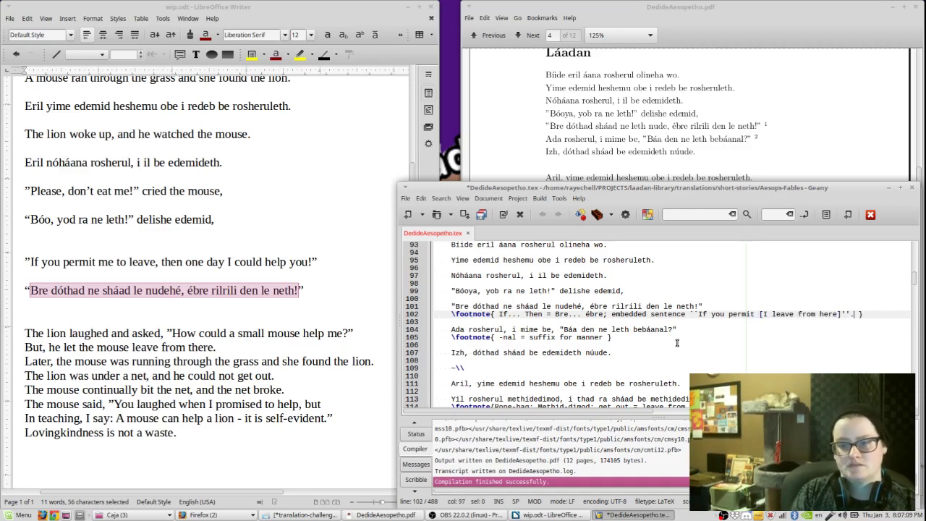
pyautogui.press('F8')
pyautogui.click(688, 100)
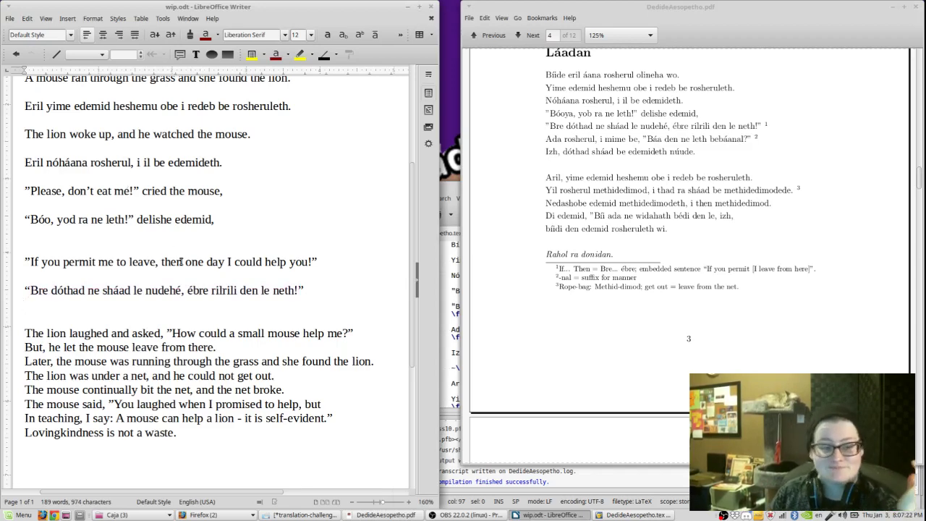
# - Insert four line breaks after the sentence "The lion laughed and asked, ”How could a small mouse help me?”" to make room for its translation
pyautogui.scroll(-3, 315, 191)
pyautogui.click(359, 178)
pyautogui.press('Return')
pyautogui.press('Return')
pyautogui.press('Return')
pyautogui.click(343, 166)
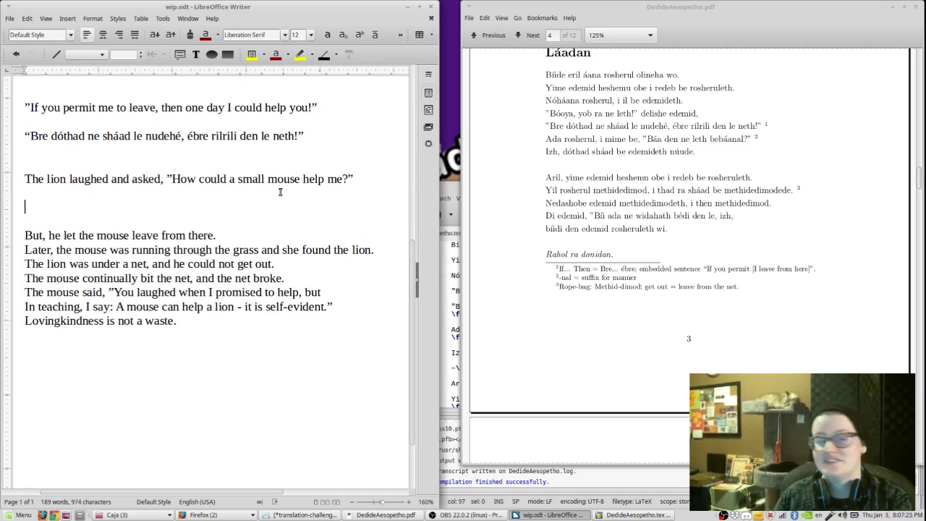
pyautogui.press('Return')
pyautogui.click(167, 201)
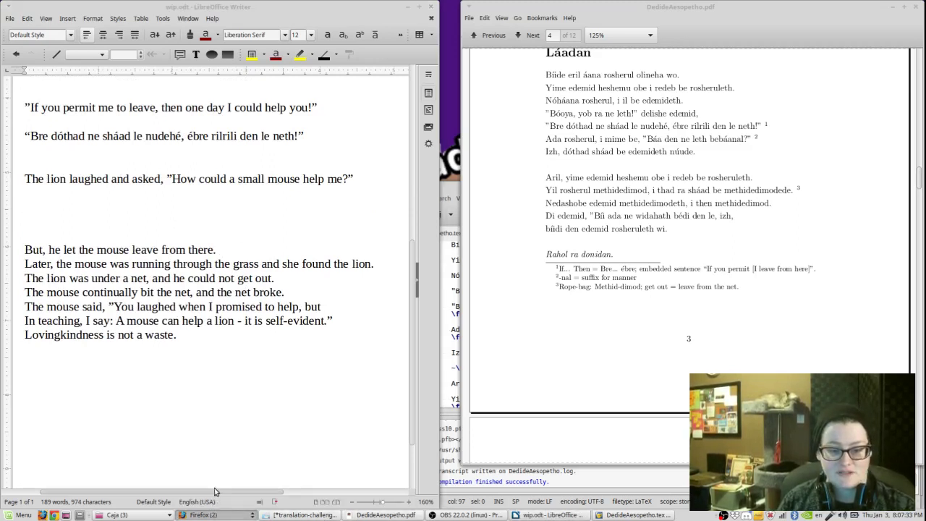
# - Switch to Firefox and search the Láadan dictionary for "to laugh"
pyautogui.click(224, 513)
pyautogui.click(211, 495)
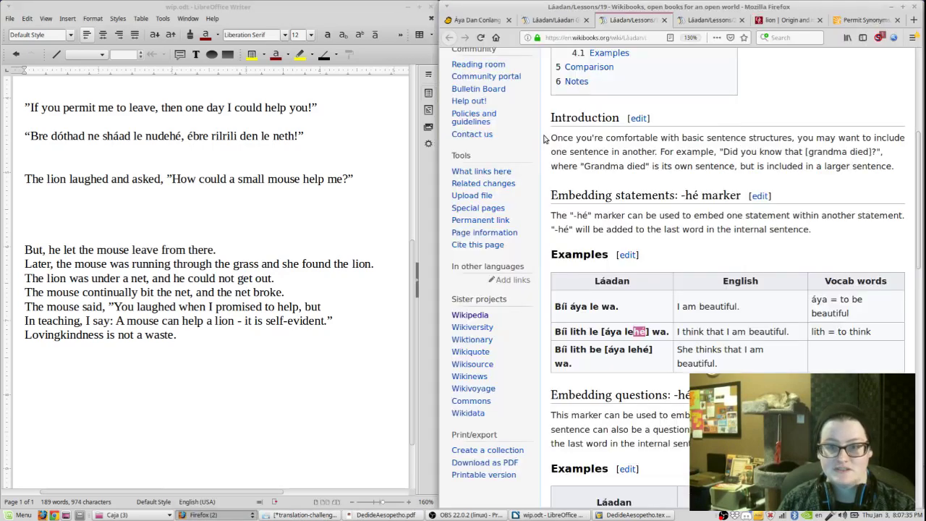
pyautogui.click(478, 20)
pyautogui.tripleClick(637, 60)
pyautogui.write('to laugh')
pyautogui.press('Return')
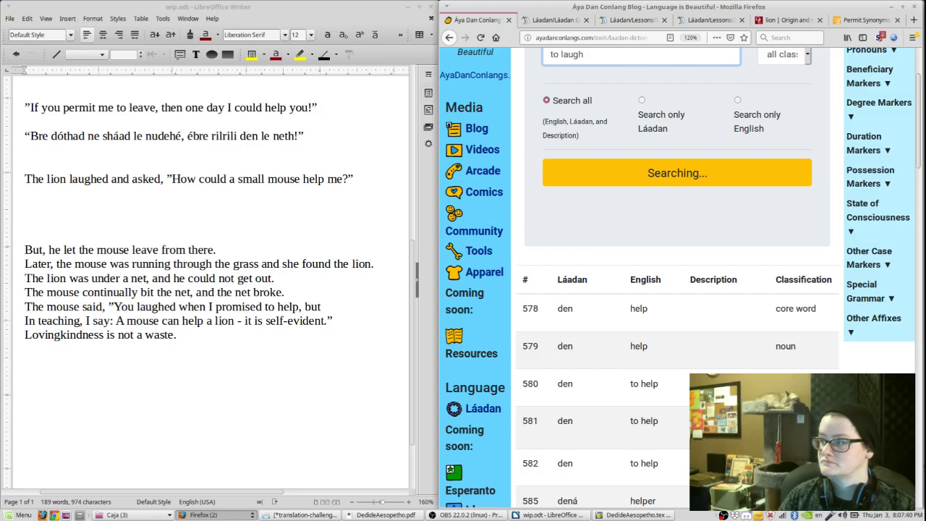
# - Begin the Láadan translation under the lion's question with "Eril ada rosherul i ", keeping the final "i" lowercase
pyautogui.click(106, 207)
pyautogui.write('Ada')
pyautogui.press('Home')
pyautogui.write('Eril')
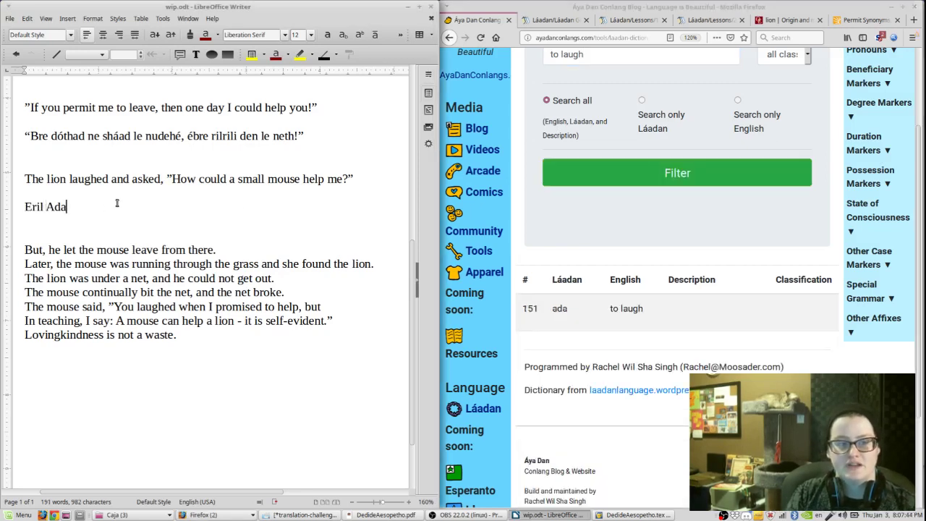
pyautogui.press('End')
pyautogui.press('BackSpace')
pyautogui.press('BackSpace')
pyautogui.press('BackSpace')
pyautogui.write('ada roshe')
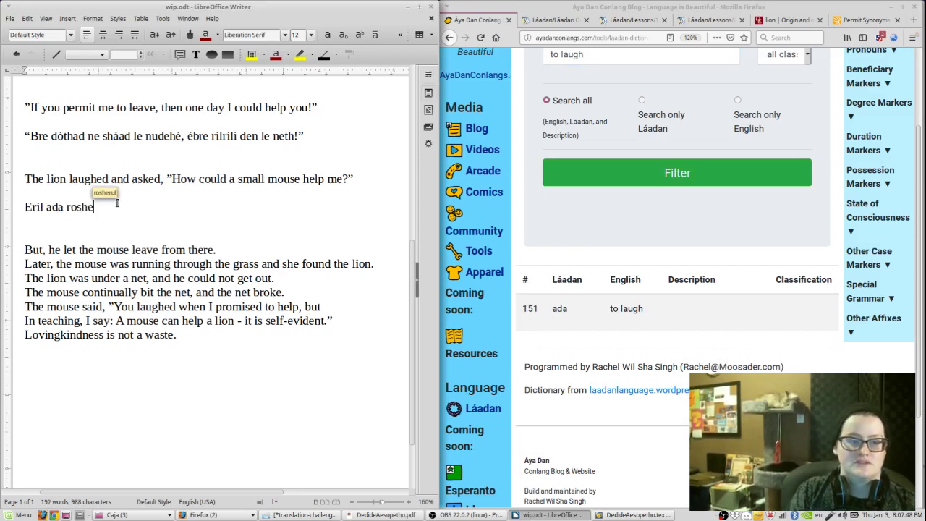
pyautogui.write('rul I')
pyautogui.scroll(2, 233, 239)
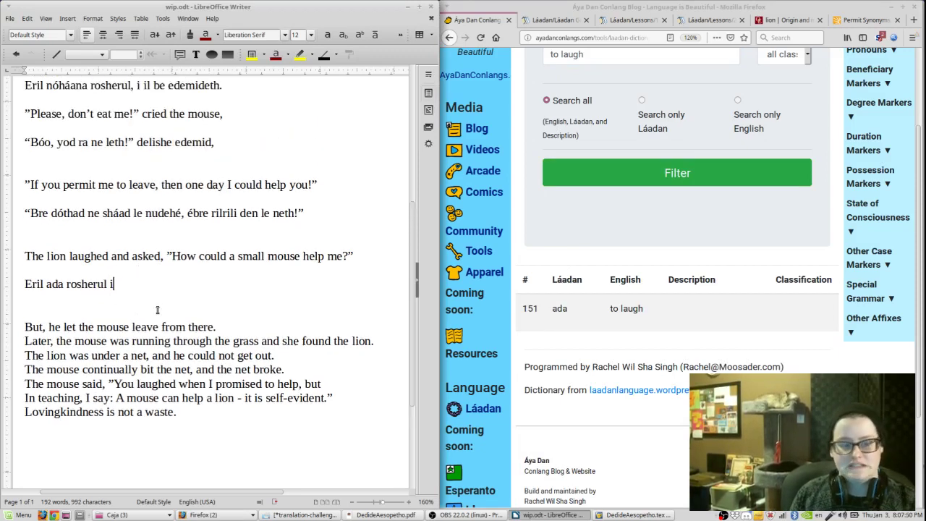
pyautogui.hotkey('ctrl', 'z')
# - Look up "to ask" in the Láadan dictionary and continue the translation with "mime, “”"
pyautogui.click(619, 61)
pyautogui.hotkey('ctrl', 'a')
pyautogui.write('to ask')
pyautogui.press('Return')
pyautogui.hotkey('alt', 'Tab')
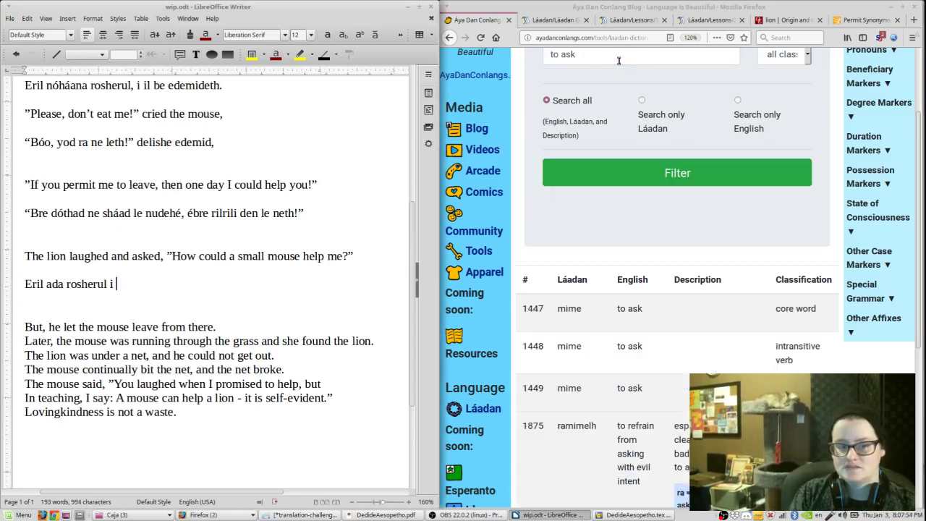
pyautogui.write('mime, ""')
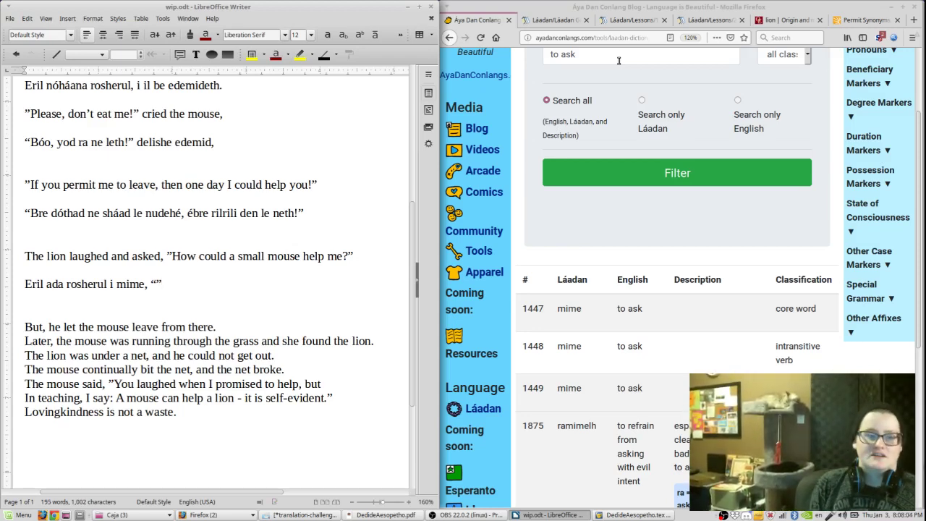
# - Examine the "Manner Marker: -nal" section of the Láadan Grammar Reference
pyautogui.click(555, 21)
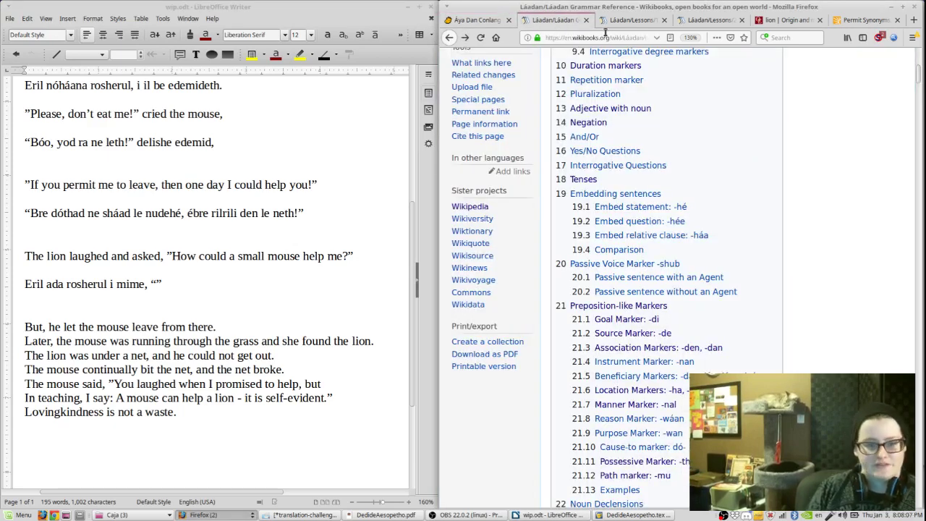
pyautogui.scroll(-1, 629, 366)
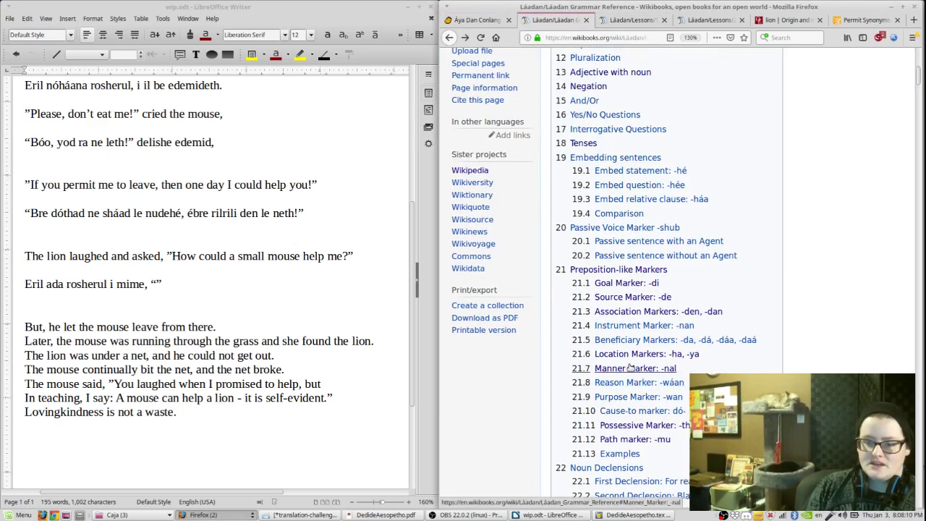
pyautogui.click(631, 369)
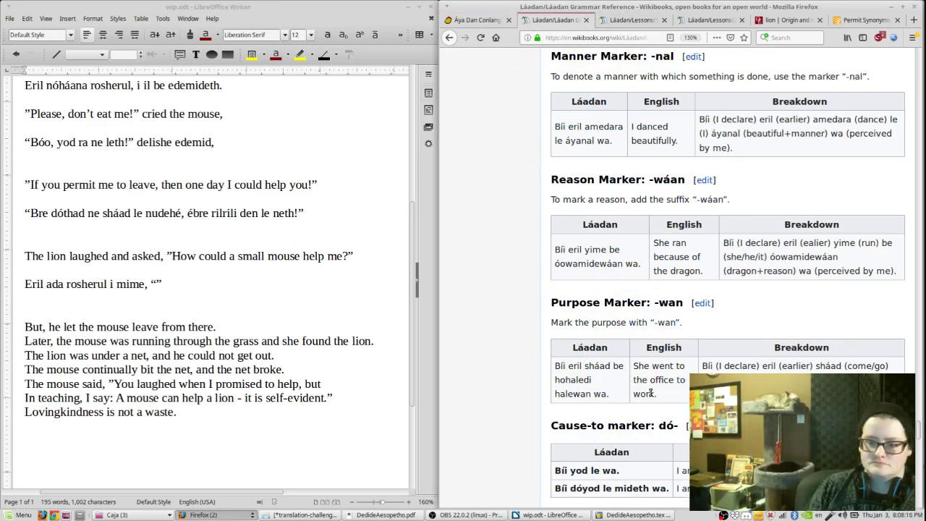
pyautogui.scroll(1, 619, 156)
pyautogui.moveTo(617, 112); pyautogui.dragTo(825, 112)
# - Open the "Who, what, when, where, why?" lesson from the Láadan Wikibook contents and find its examples table
pyautogui.click(640, 20)
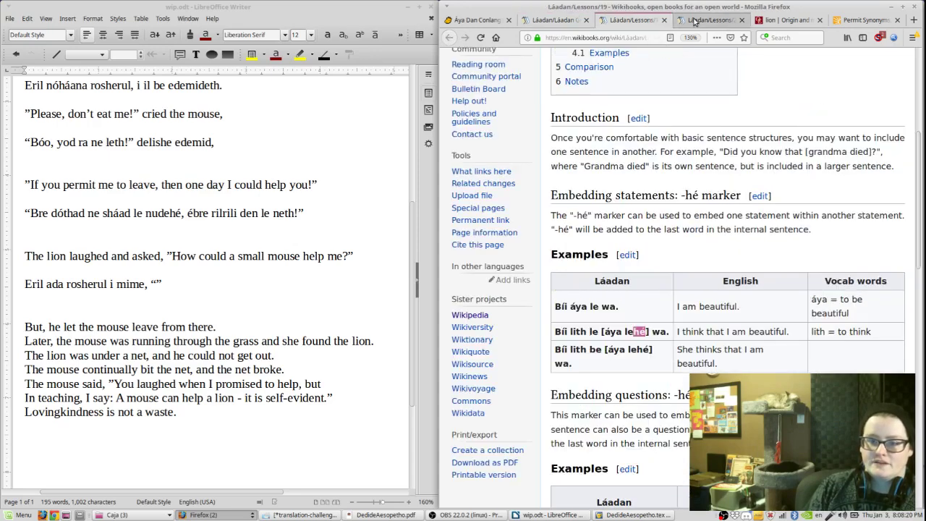
pyautogui.scroll(5, 579, 144)
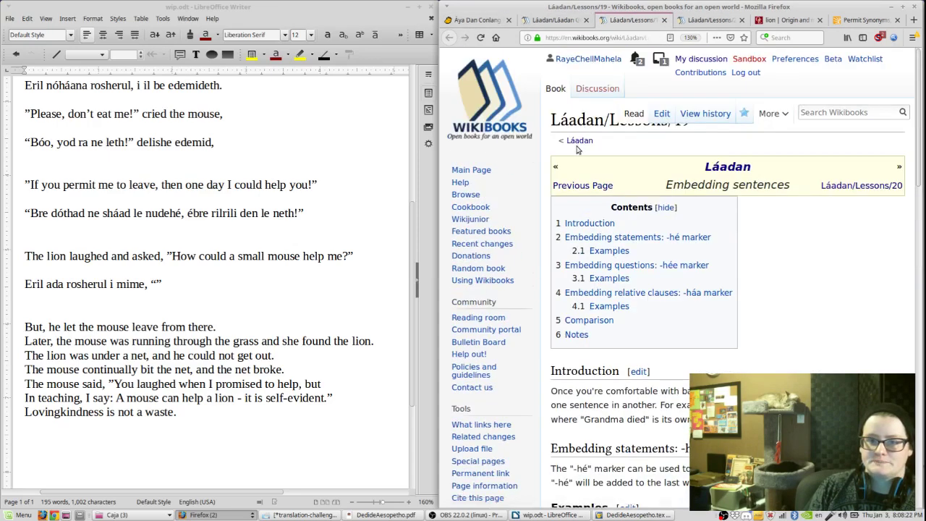
pyautogui.click(576, 143)
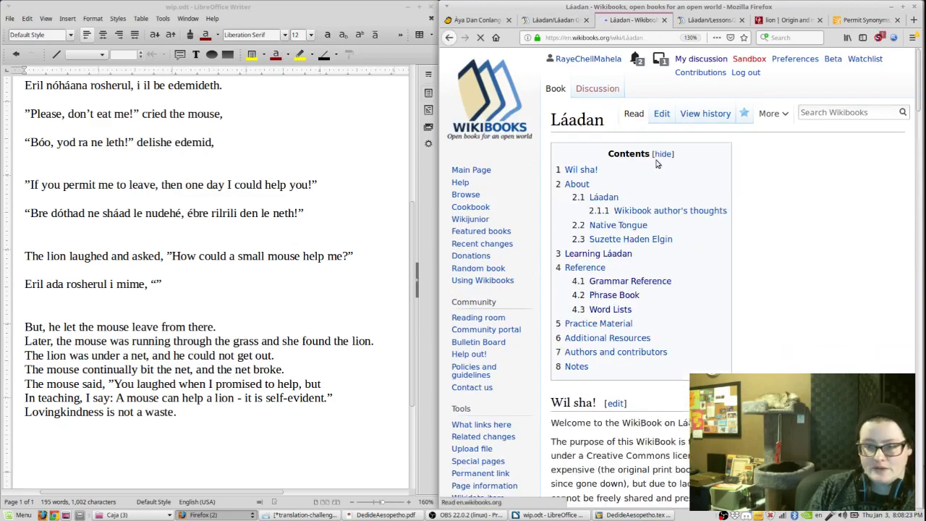
pyautogui.scroll(-20, 687, 370)
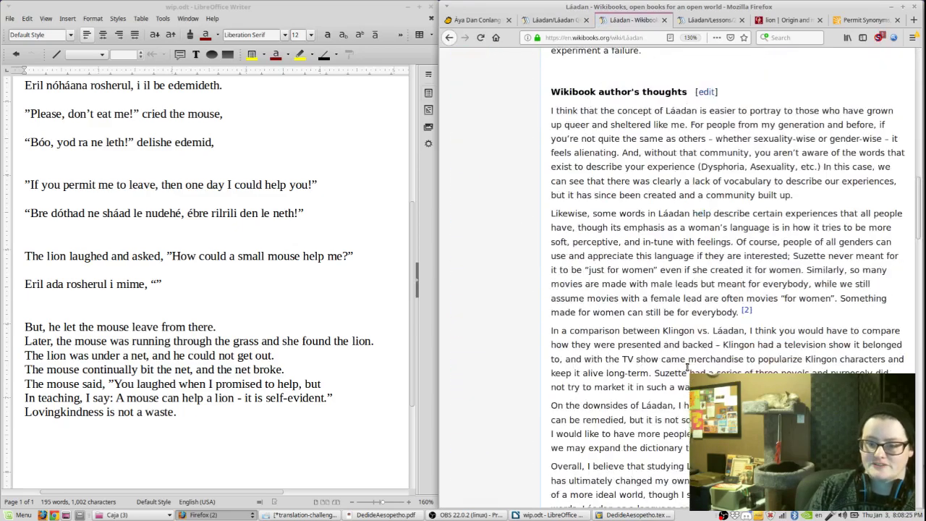
pyautogui.scroll(-6, 687, 370)
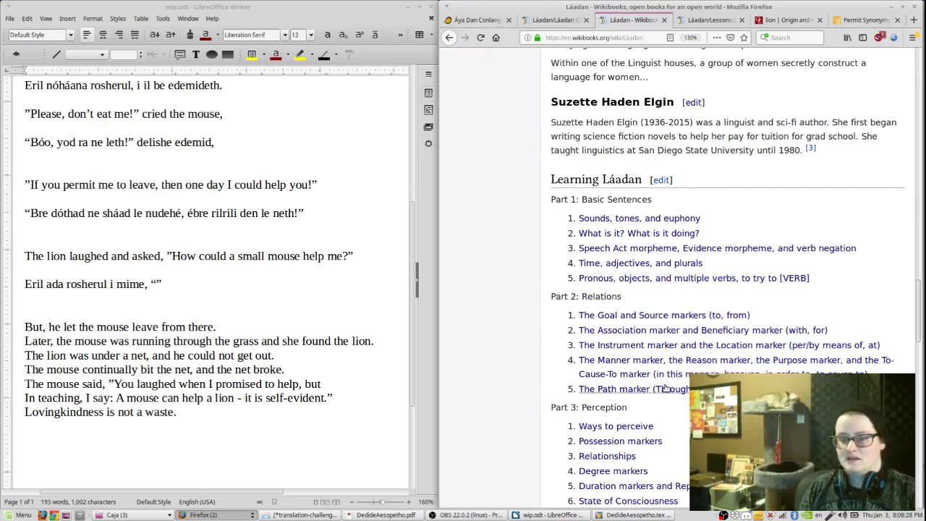
pyautogui.scroll(-2, 684, 371)
pyautogui.click(683, 367)
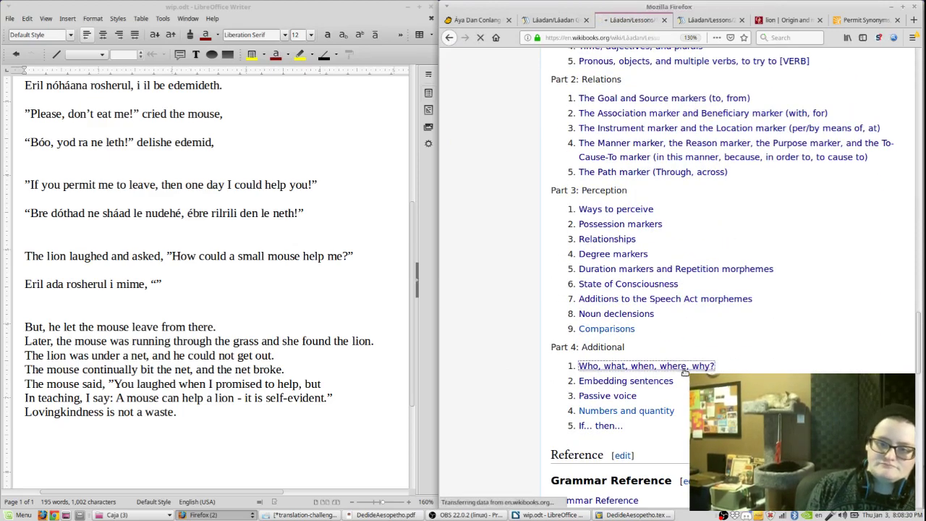
pyautogui.scroll(-4, 685, 362)
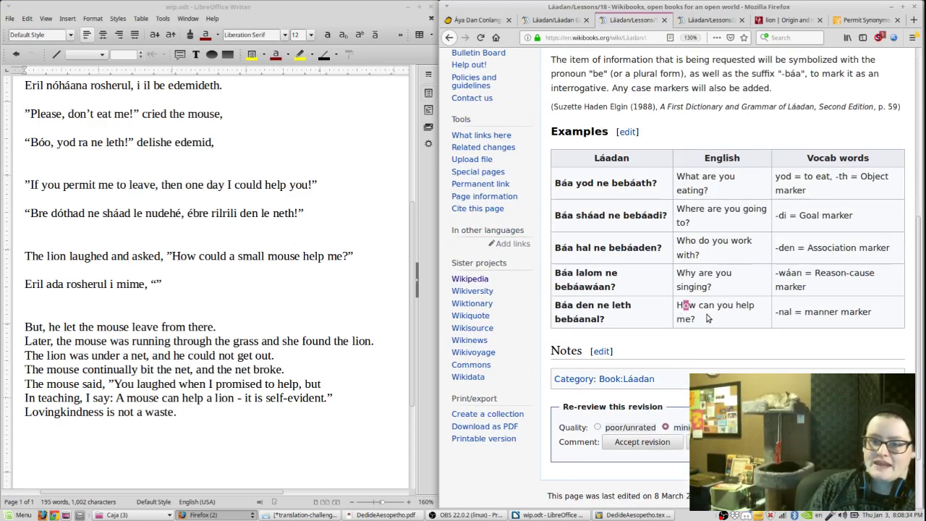
# - Study the lesson's "How can you help me?" example and compare its question word with the grammar reference's manner marker
pyautogui.moveTo(680, 312); pyautogui.dragTo(710, 318)
pyautogui.moveTo(784, 312); pyautogui.dragTo(798, 314)
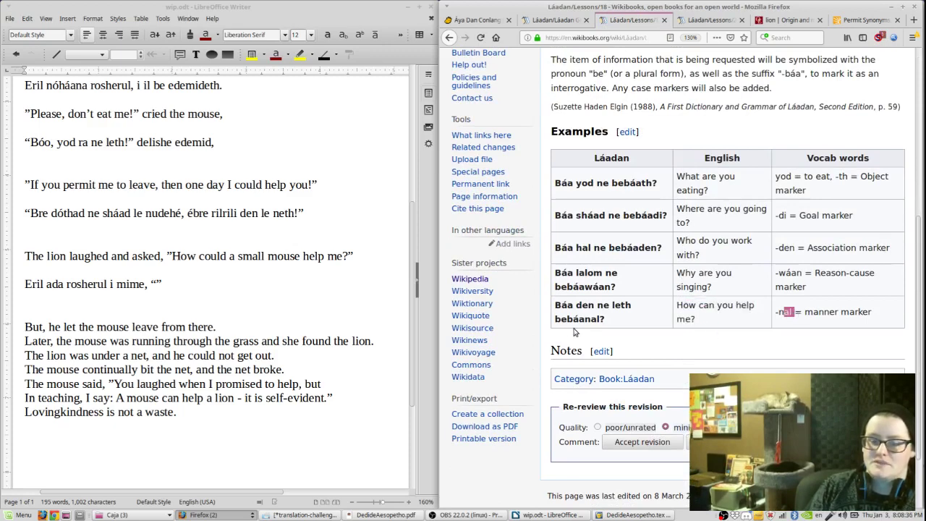
pyautogui.moveTo(556, 321); pyautogui.dragTo(611, 325)
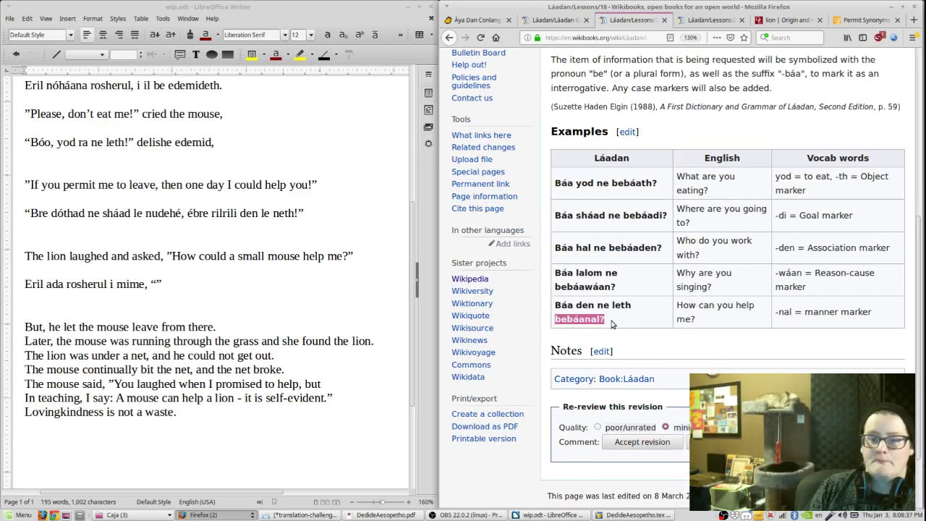
pyautogui.click(556, 19)
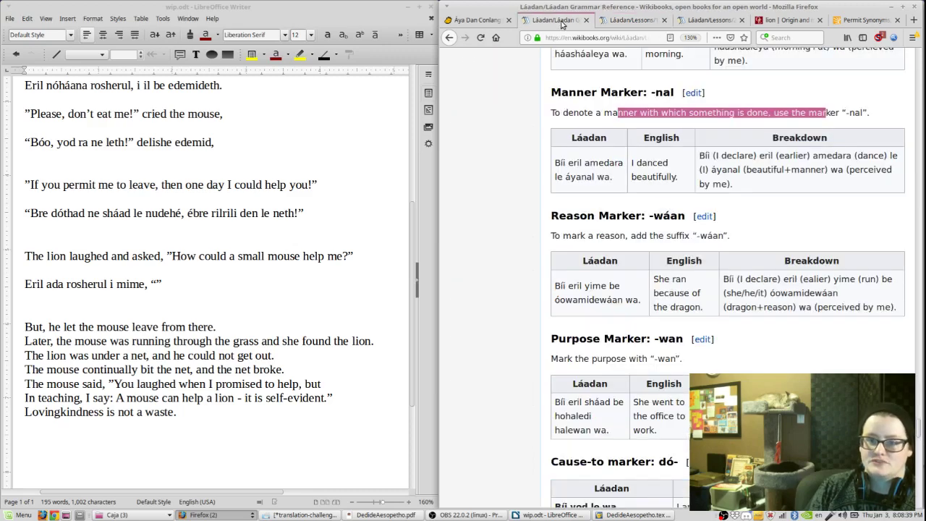
pyautogui.click(636, 21)
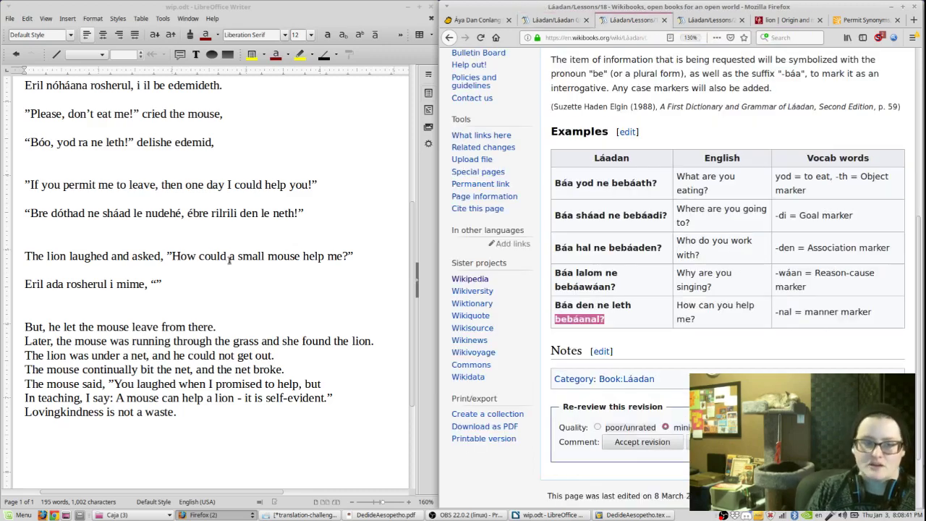
# - Fill the empty quotation marks with "Den ne leth bebáanal?", copying "bebáanal" from the lesson example
pyautogui.click(157, 283)
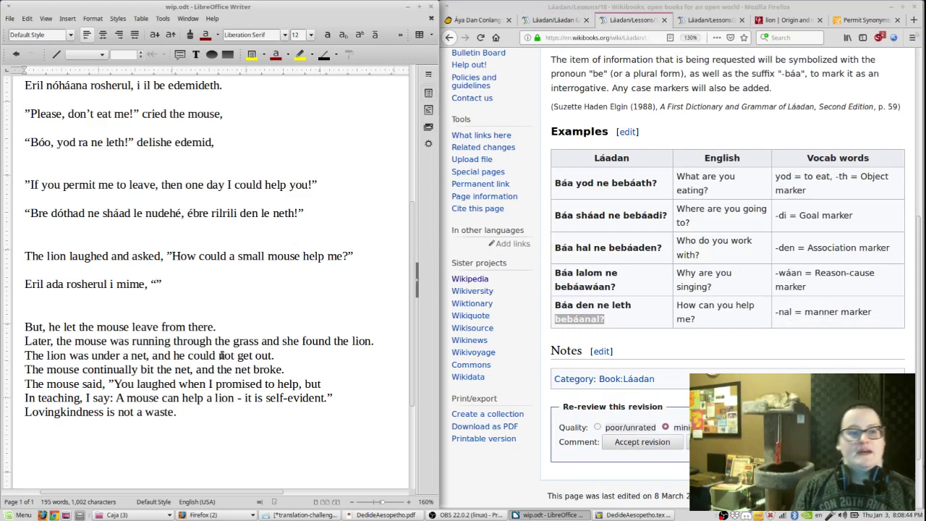
pyautogui.write('Den ne ')
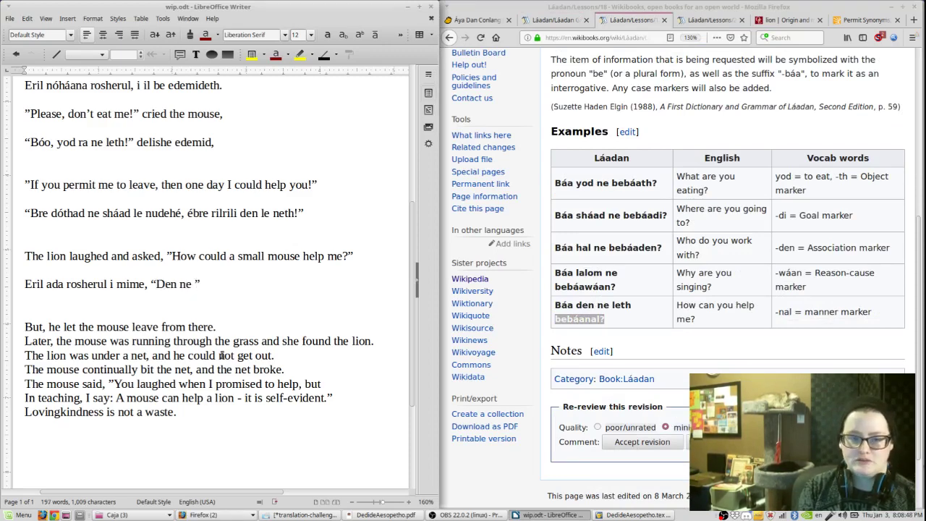
pyautogui.write('leth')
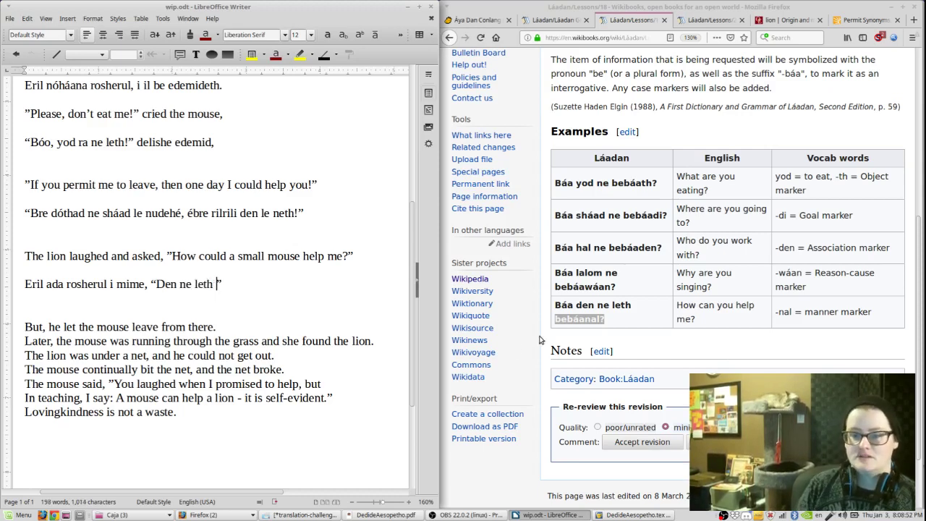
pyautogui.doubleClick(567, 320)
pyautogui.hotkey('ctrl', 'c')
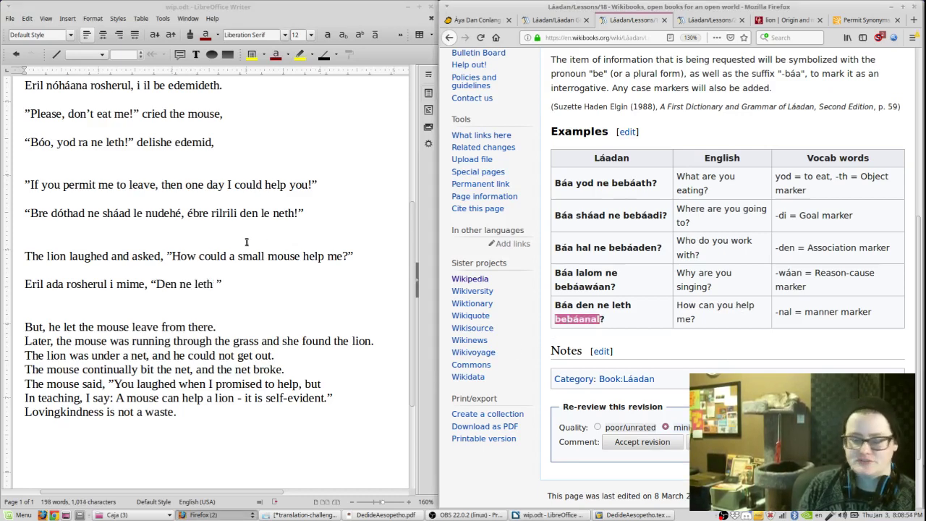
pyautogui.click(216, 286)
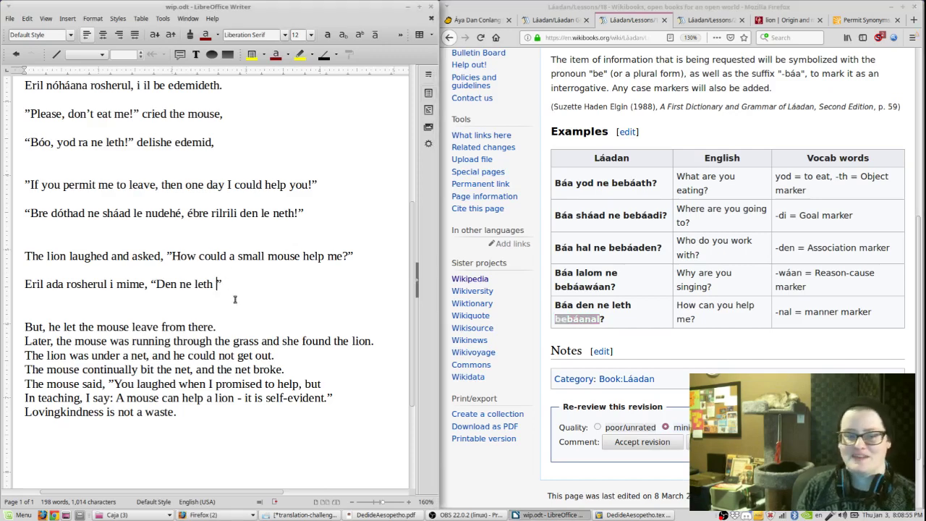
pyautogui.hotkey('ctrl', 'v')
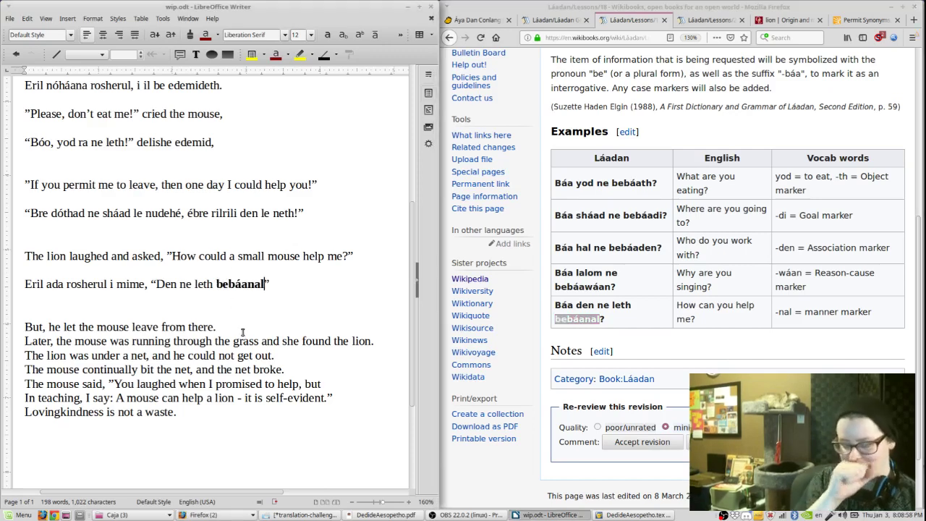
pyautogui.write('?')
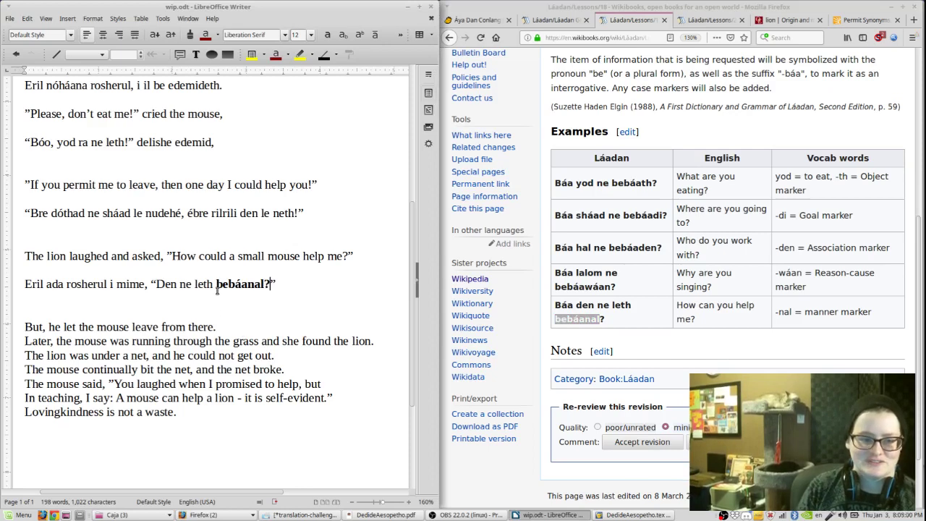
# - Remove the bold formatting from "bebáanal?" in the translated line
pyautogui.doubleClick(217, 288)
pyautogui.hotkey('ctrl', 'b')
pyautogui.click(267, 284)
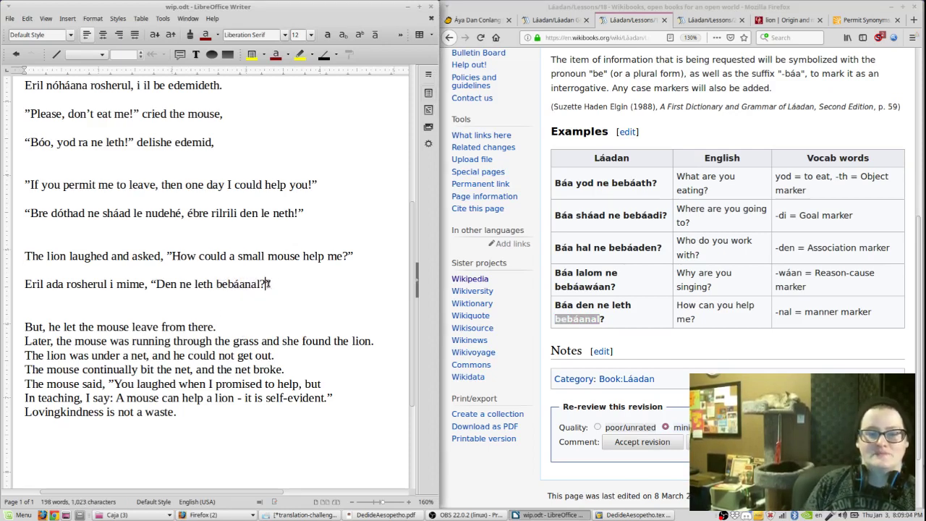
# - Start the quoted question with "Báa den" in place of "Den", with "Báa d" in regular, non-bold text
pyautogui.doubleClick(561, 305)
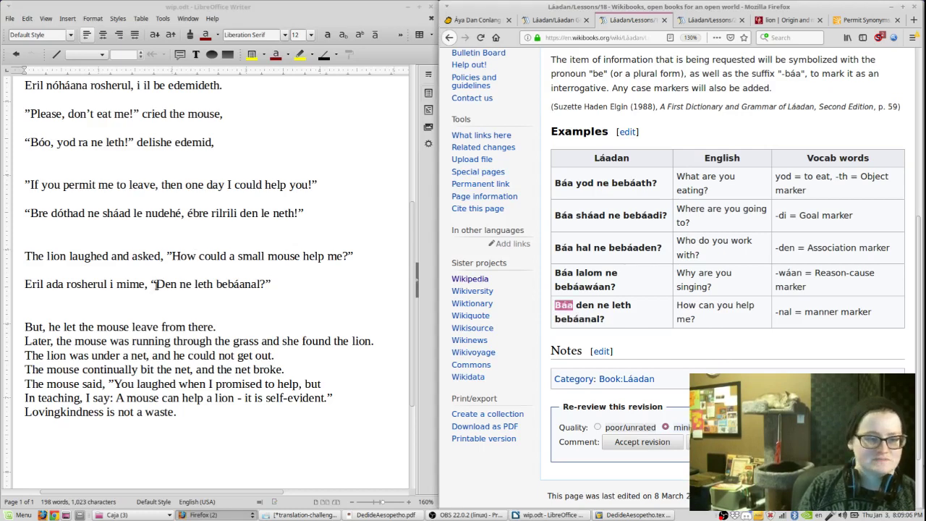
pyautogui.write('Báa')
pyautogui.press('Delete')
pyautogui.write('d')
pyautogui.hotkey('shift', 'Left')
pyautogui.hotkey('shift', 'Left')
pyautogui.hotkey('shift', 'Left')
pyautogui.hotkey('shift', 'Left')
pyautogui.hotkey('shift', 'Left')
pyautogui.hotkey('ctrl', 'b')
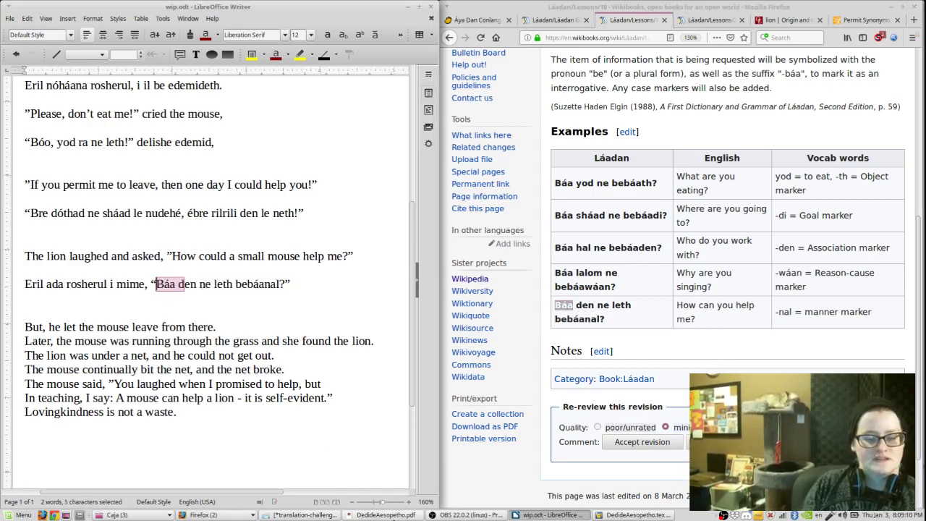
# - Replace the "Ada rosherul, i mime be" line in DedideAesopetho.tex with "Eril ada rosherul i mime, “Báa den ne leth bebáanal" copied from wip.odt
pyautogui.click(403, 517)
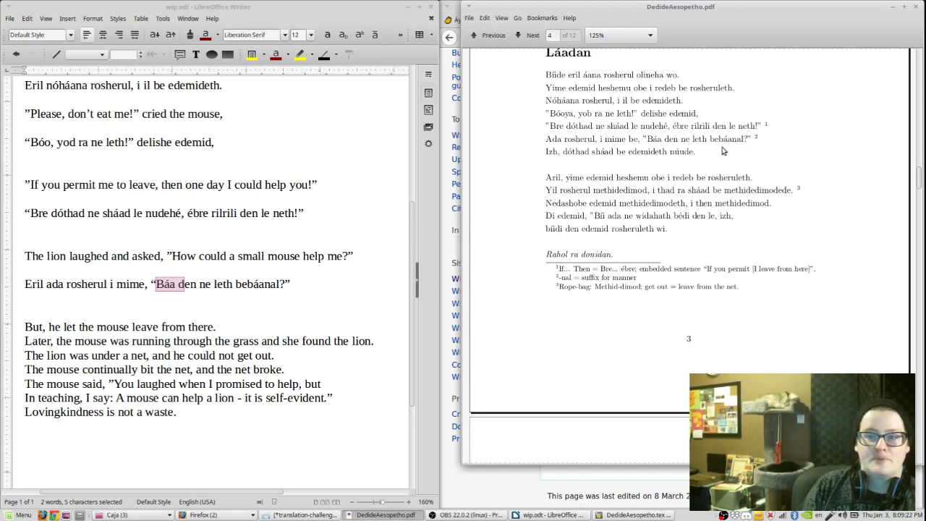
pyautogui.click(894, 9)
pyautogui.moveTo(280, 284); pyautogui.dragTo(23, 280)
pyautogui.hotkey('ctrl', 'c')
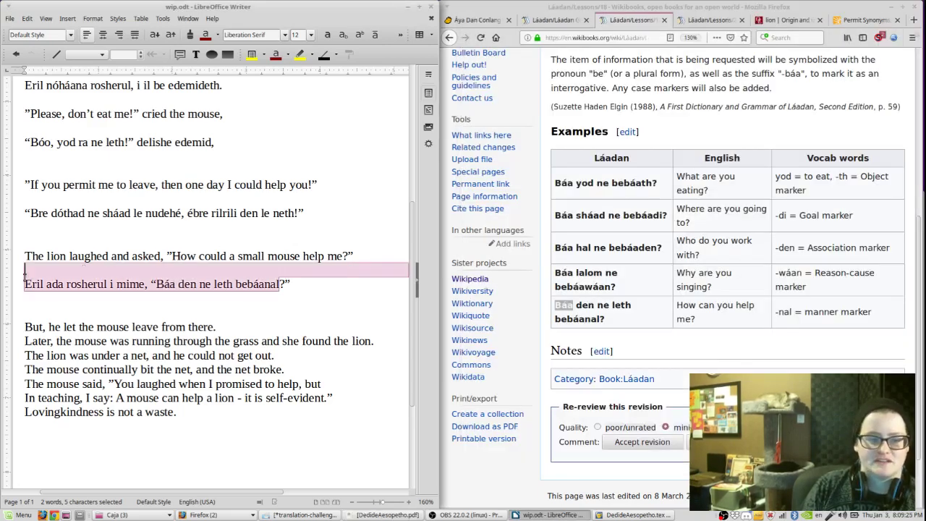
pyautogui.click(630, 515)
pyautogui.click(528, 329)
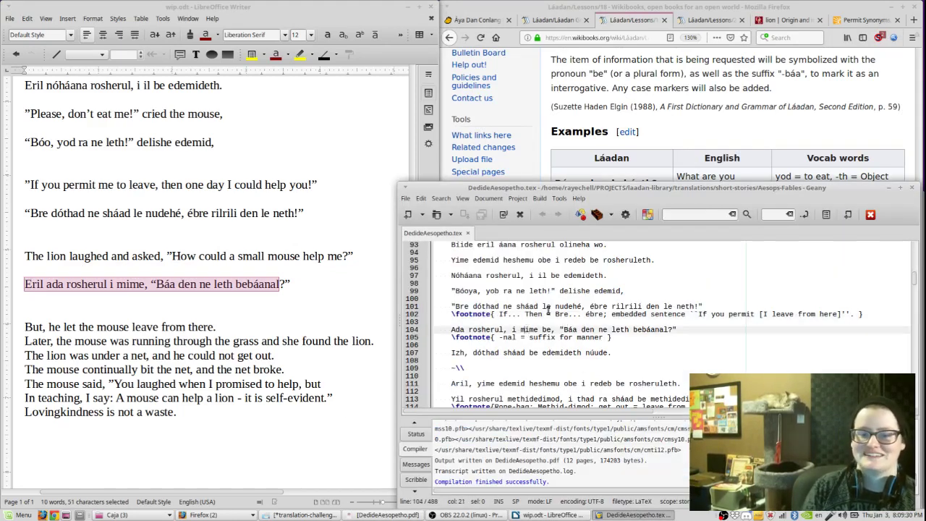
pyautogui.press('Home')
pyautogui.hotkey('shift', 'End')
pyautogui.hotkey('ctrl', 'v')
# - Change "eril" to "rilrili" in the fable's first Láadan line in the LaTeX source and save the file
pyautogui.scroll(3, 547, 313)
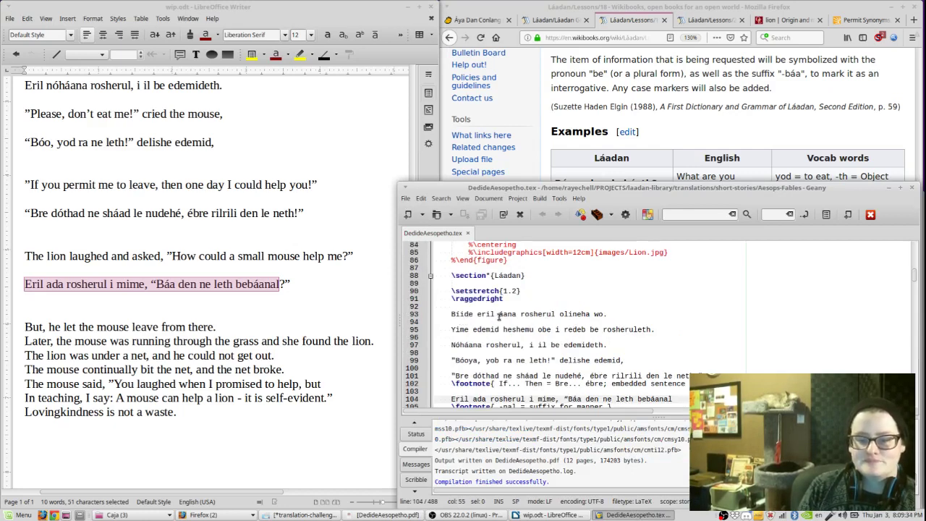
pyautogui.doubleClick(486, 314)
pyautogui.write('rilrili')
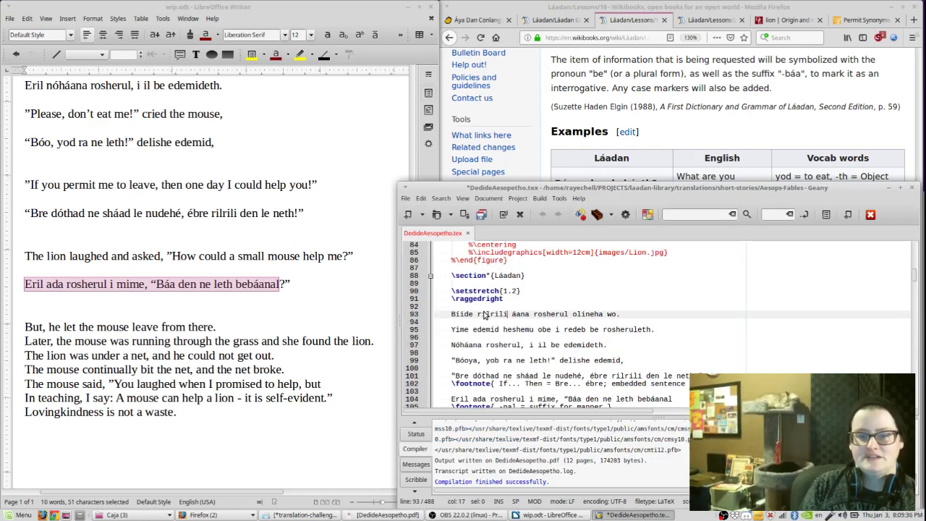
pyautogui.hotkey('ctrl', 's')
# - Add "Eril" before "yime" at the start of the fable's second Láadan line, then save and compile the LaTeX source
pyautogui.click(473, 331)
pyautogui.scroll(2, 217, 279)
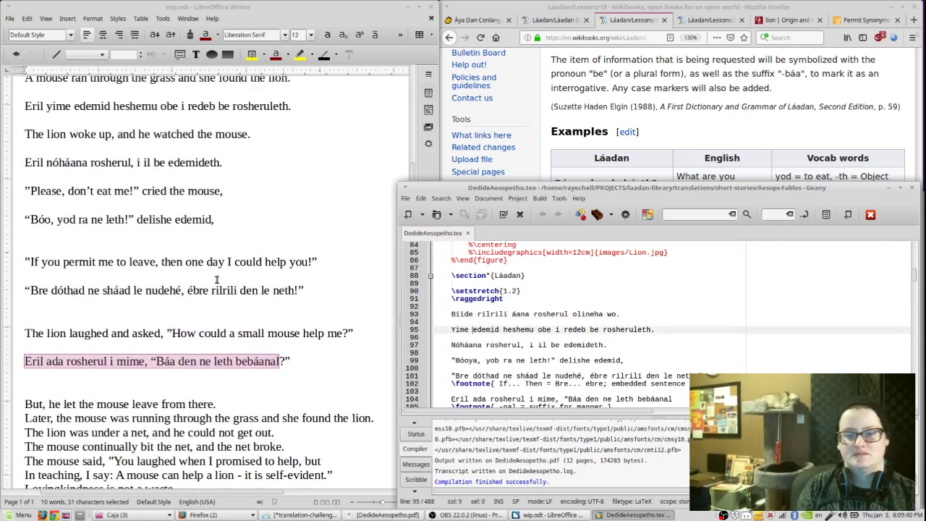
pyautogui.write('Eril y')
pyautogui.press('Delete')
pyautogui.hotkey('ctrl', 's')
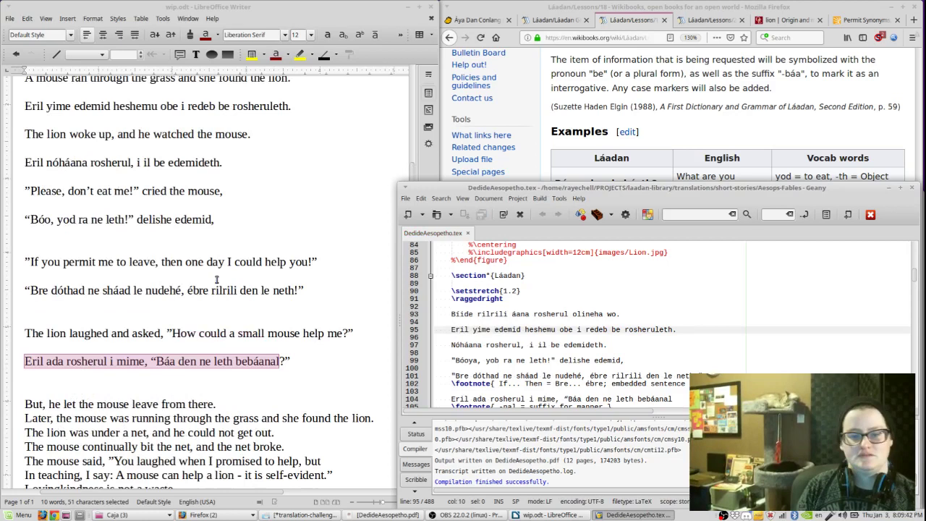
pyautogui.click(452, 346)
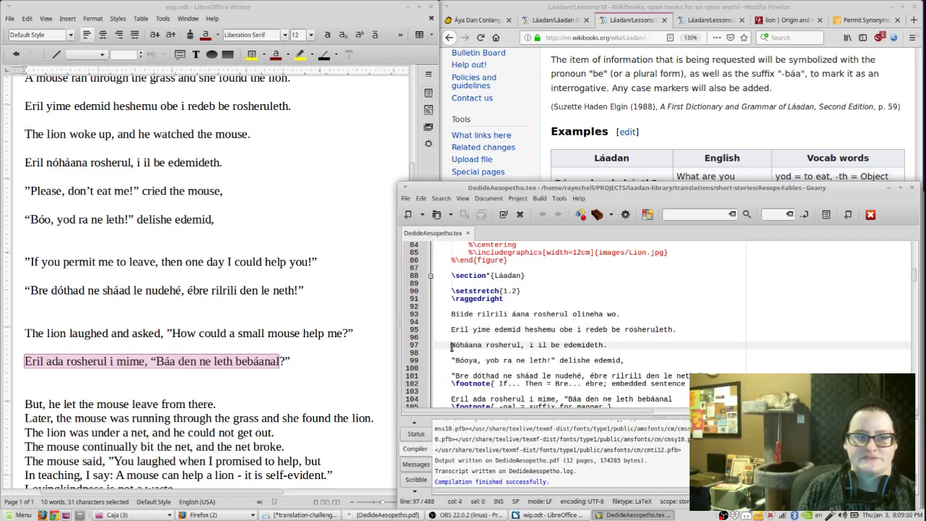
pyautogui.scroll(-6, 477, 327)
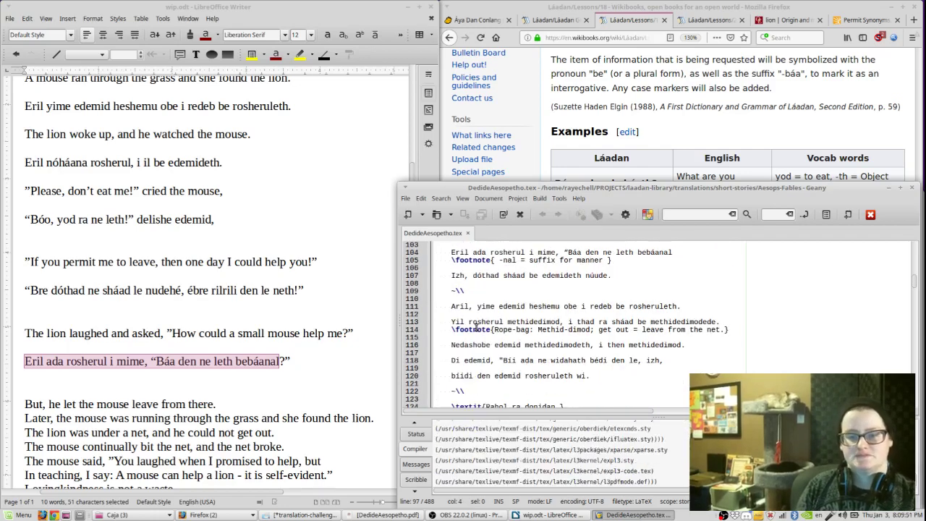
pyautogui.click(478, 329)
# - In wip.odt, insert blank lines below "But, he let the mouse leave from there." and begin its translation with "Izh,"
pyautogui.click(573, 87)
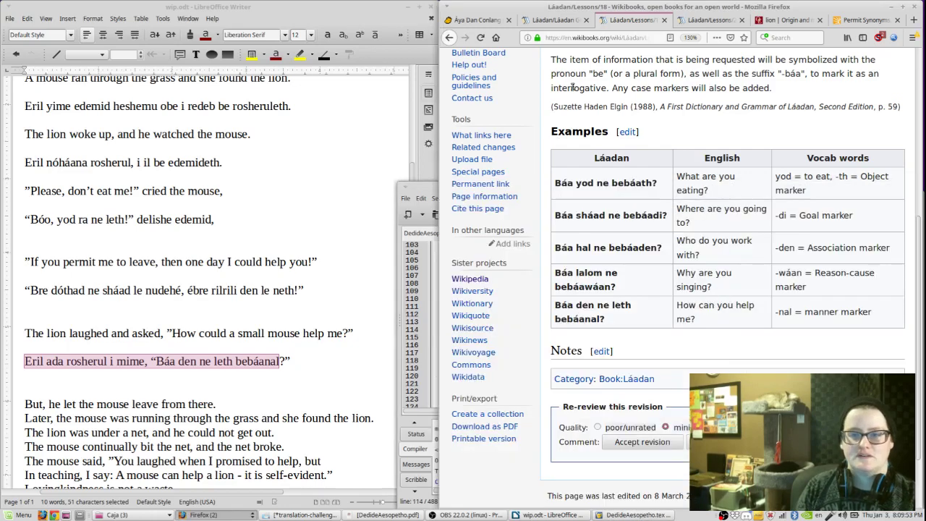
pyautogui.click(245, 337)
pyautogui.scroll(-4, 244, 326)
pyautogui.press('Down')
pyautogui.press('Down')
pyautogui.press('Down')
pyautogui.scroll(5, 249, 256)
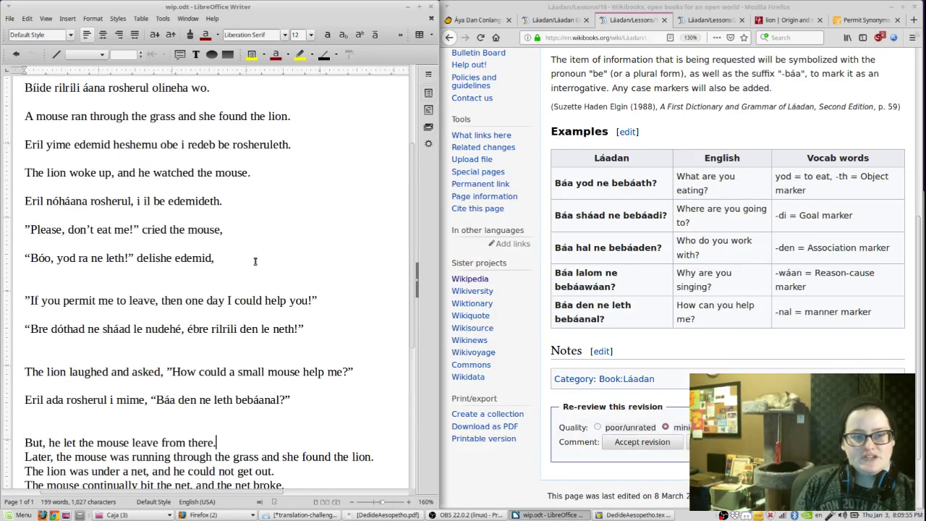
pyautogui.scroll(1, 254, 261)
pyautogui.scroll(-7, 255, 262)
pyautogui.press('Return')
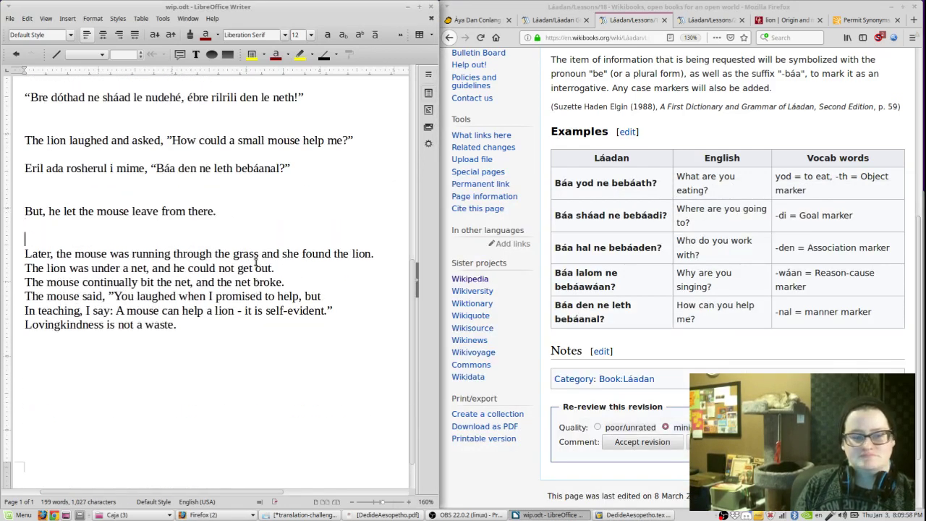
pyautogui.press('Return')
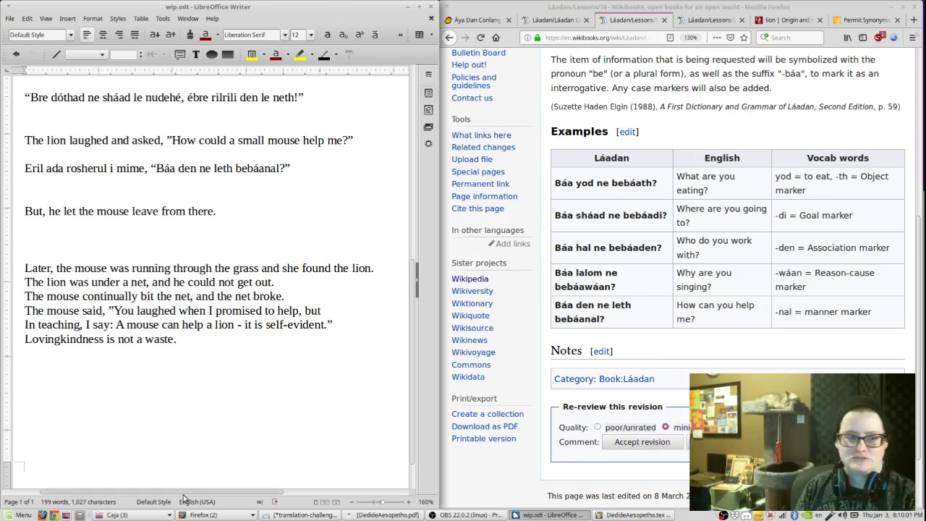
pyautogui.write('Izh,')
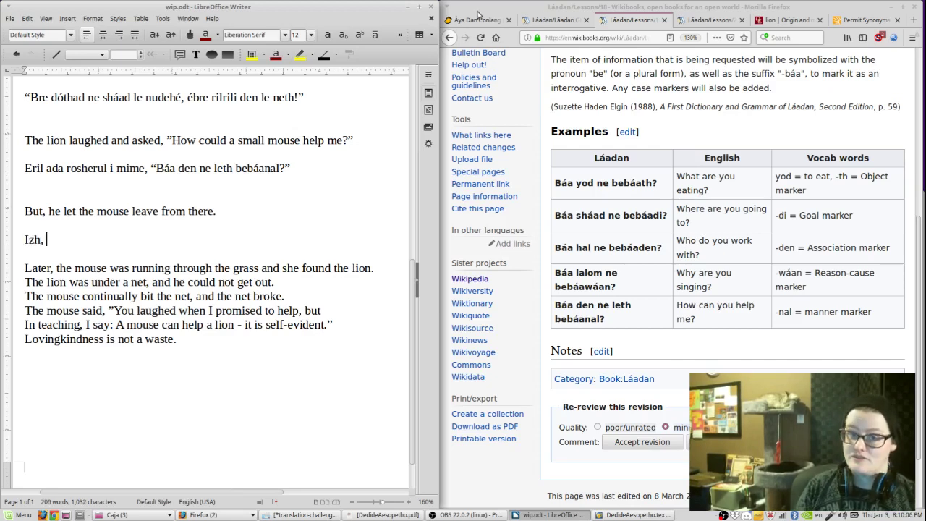
# - Search the Láadan dictionary for "to enable"
pyautogui.click(477, 20)
pyautogui.scroll(2, 121, 256)
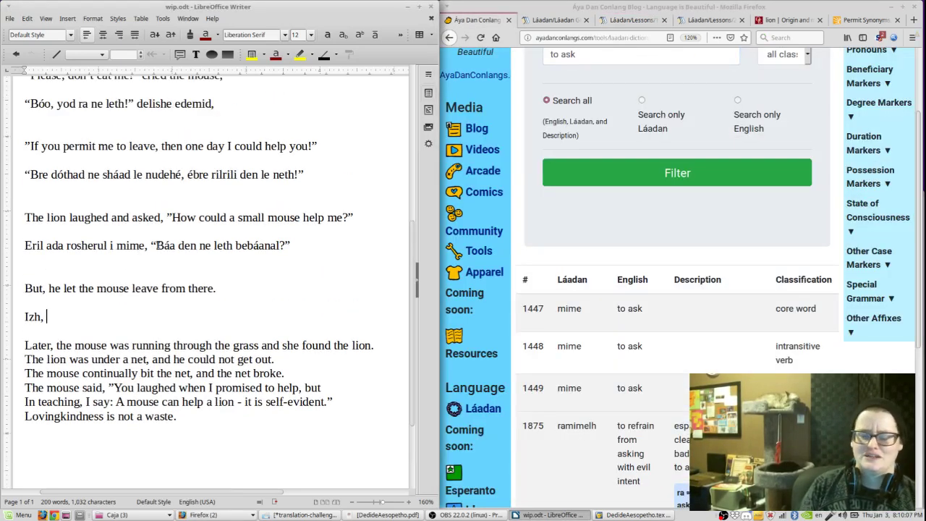
pyautogui.tripleClick(614, 52)
pyautogui.write('to enable')
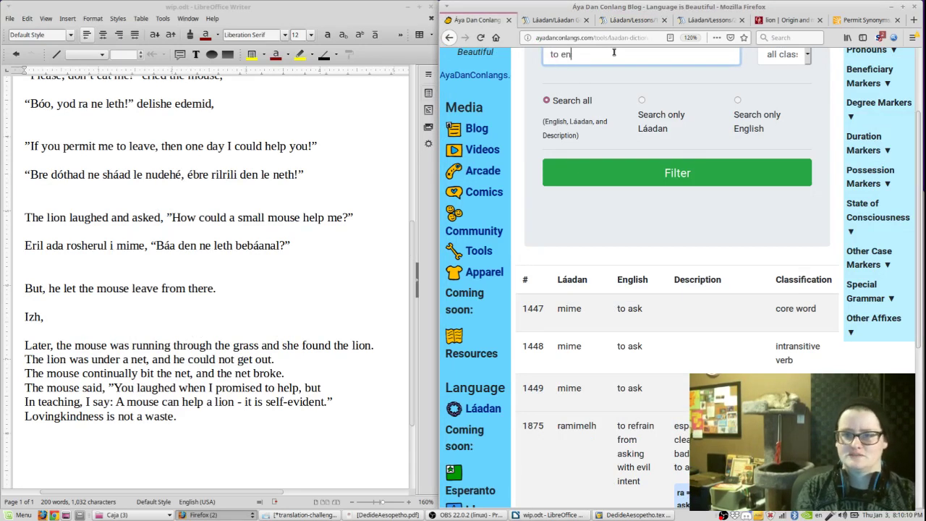
pyautogui.press('Return')
# - Continue the line after "Izh," with "dóthad be", copying "dóthad" from the earlier "Bre dóthad" line
pyautogui.hotkey('alt', 'Tab')
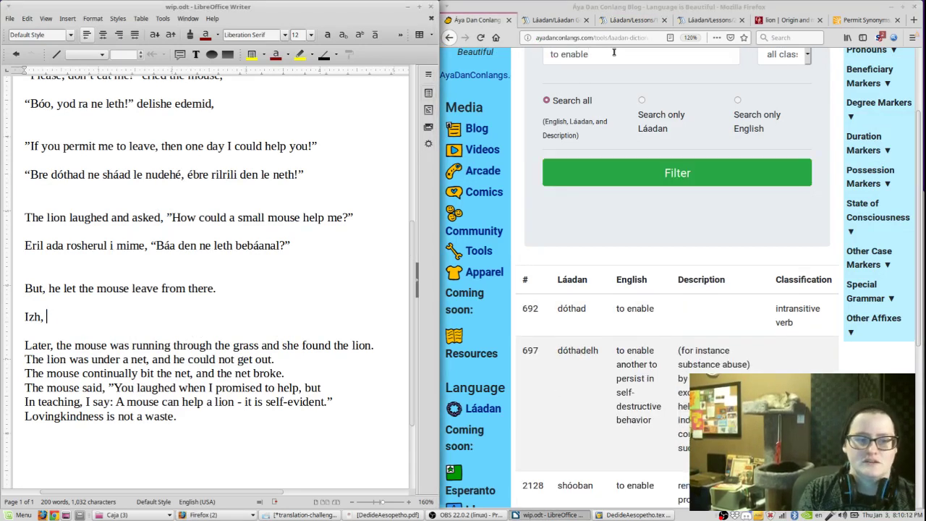
pyautogui.scroll(1, 50, 170)
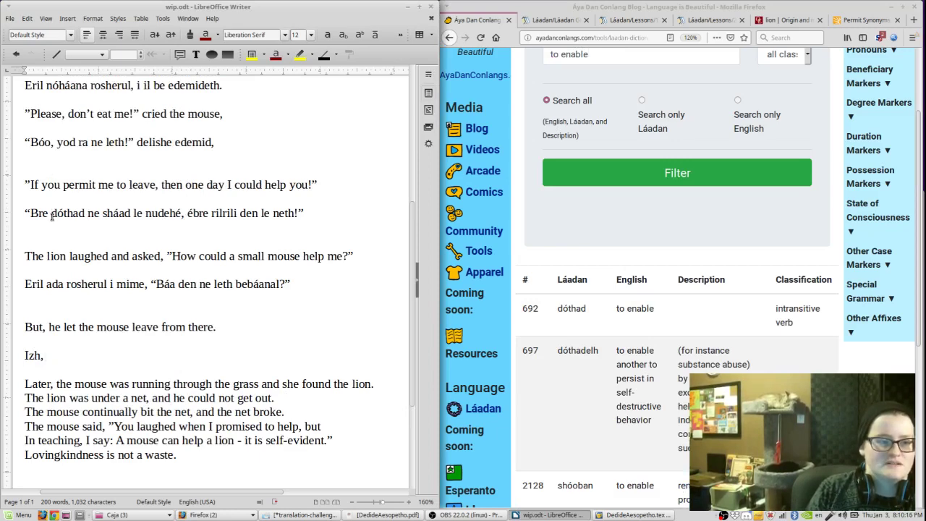
pyautogui.moveTo(52, 216); pyautogui.dragTo(87, 218)
pyautogui.middleClick(98, 355)
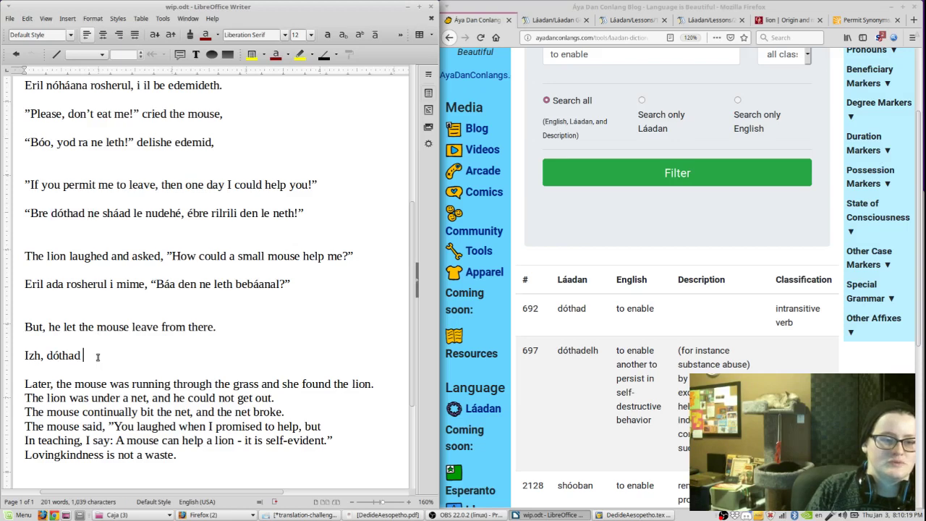
pyautogui.write('be')
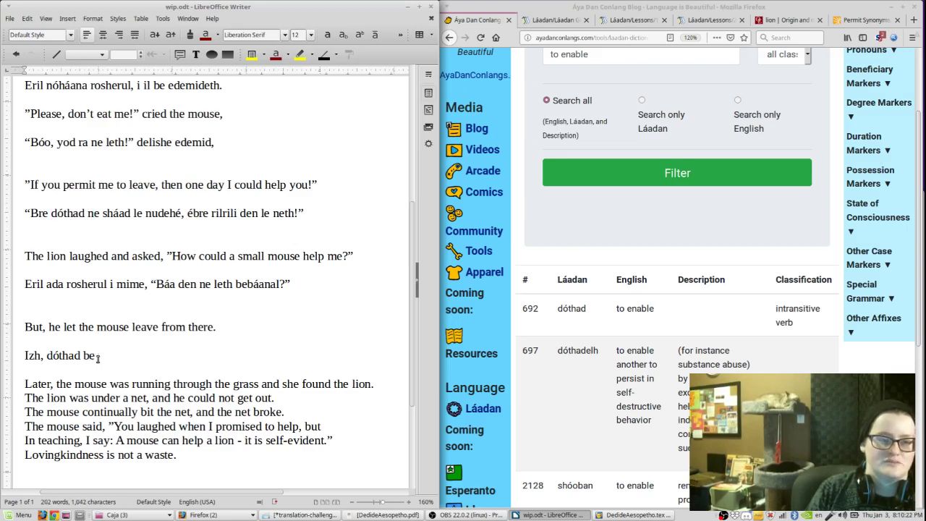
# - Complete the line with "sháad edemid nudehé.", copying the phrase from the "Bre dóthad" line and replacing "le" with "edemid"
pyautogui.moveTo(106, 213); pyautogui.dragTo(180, 215)
pyautogui.middleClick(126, 353)
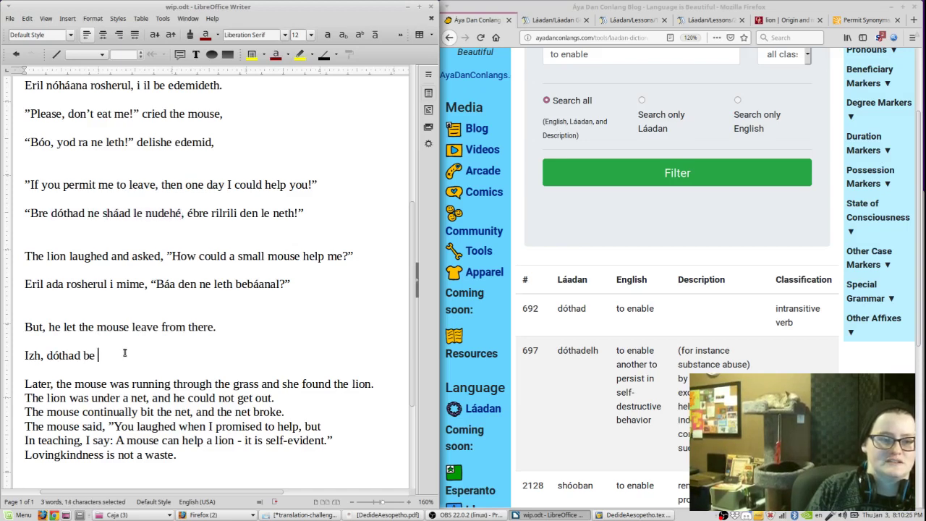
pyautogui.doubleClick(134, 356)
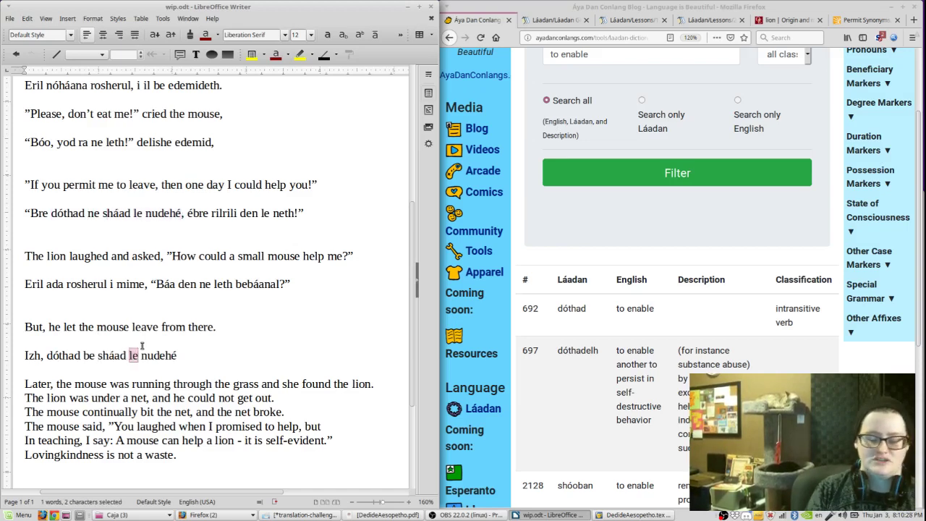
pyautogui.write('edemid')
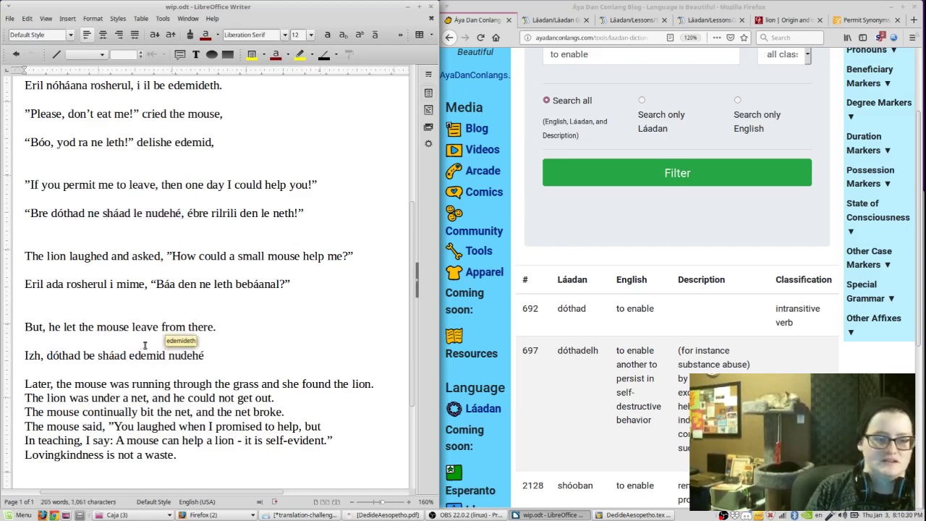
pyautogui.click(220, 356)
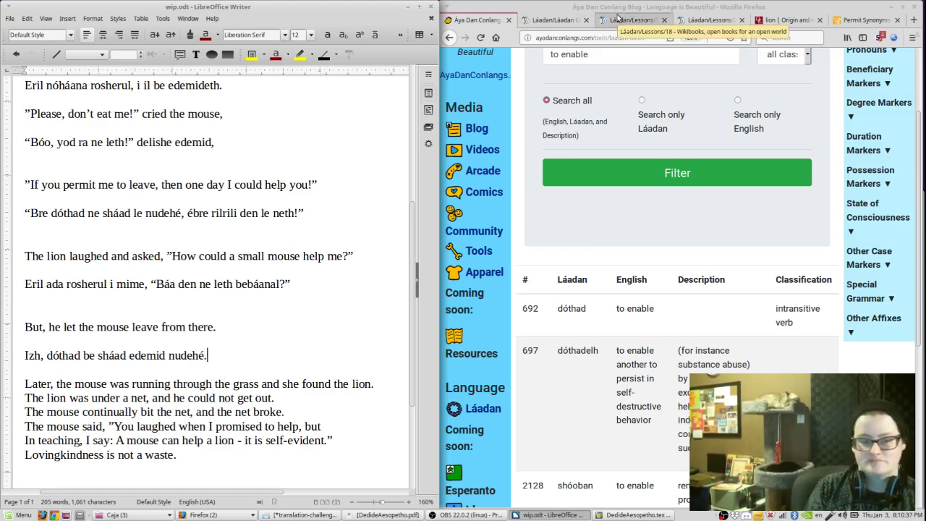
# - Replace the old "Izh" line in DedideAesopetho.tex with "Izh, dóthad be sháad edemid nudehé." from wip.odt and recompile the PDF
pyautogui.click(376, 515)
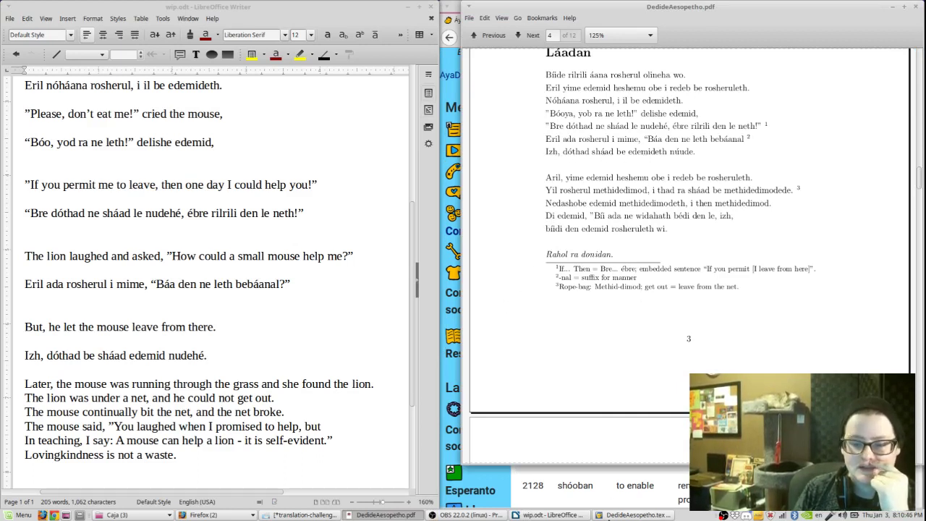
pyautogui.click(605, 512)
pyautogui.click(635, 514)
pyautogui.click(635, 514)
pyautogui.click(224, 360)
pyautogui.hotkey('shift', 'Home')
pyautogui.hotkey('ctrl', 'c')
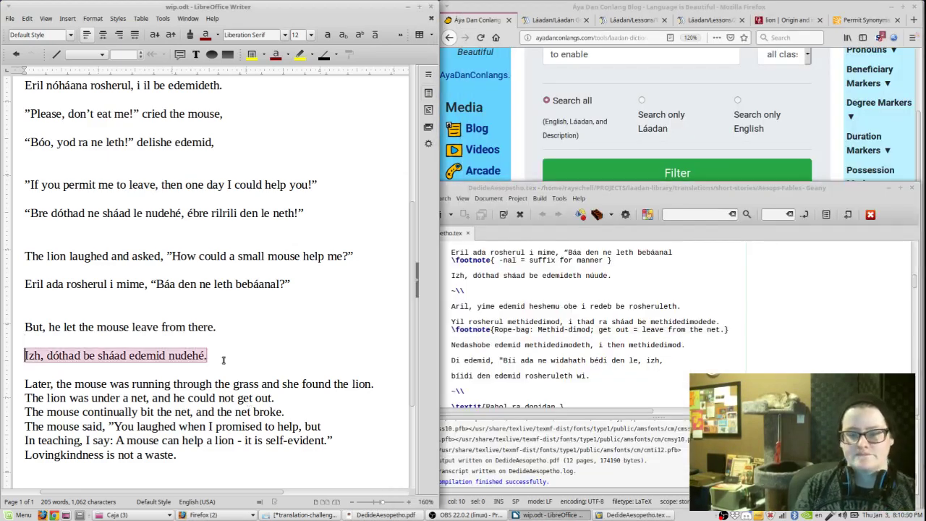
pyautogui.click(453, 306)
pyautogui.moveTo(450, 276); pyautogui.dragTo(624, 278)
pyautogui.hotkey('ctrl', 'v')
pyautogui.press('F9')
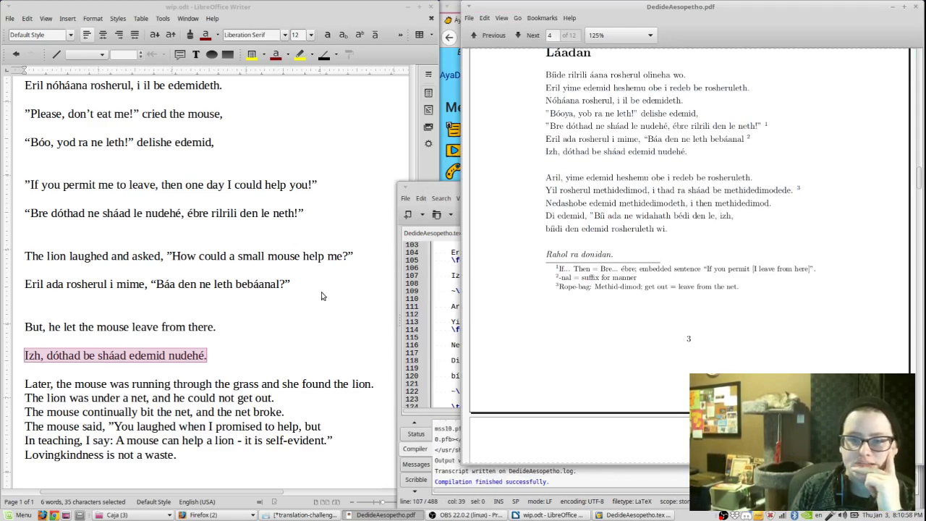
# - In wip.odt, insert three line breaks after "Later, the mouse was running through the grass and she found the lion."
pyautogui.click(293, 301)
pyautogui.scroll(-2, 266, 306)
pyautogui.scroll(-1, 265, 307)
pyautogui.click(379, 269)
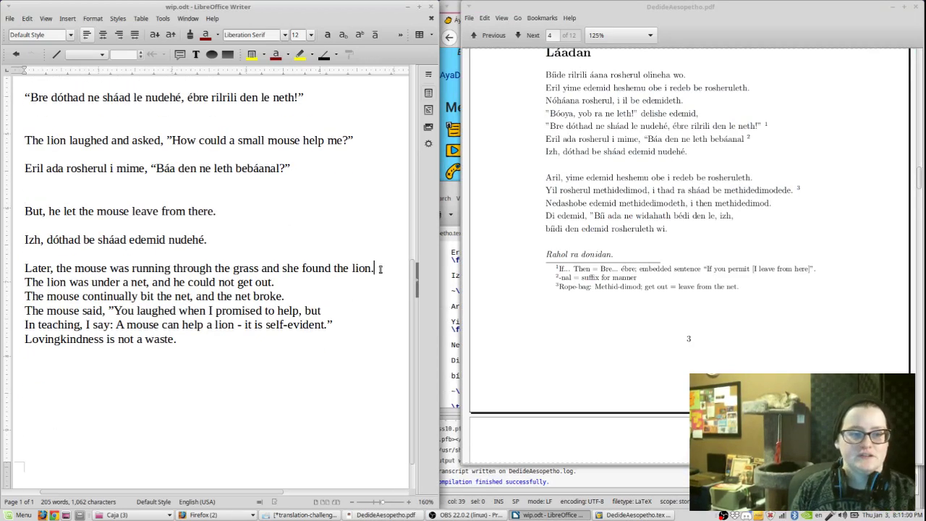
pyautogui.press('Return')
pyautogui.press('Return')
pyautogui.press('Return')
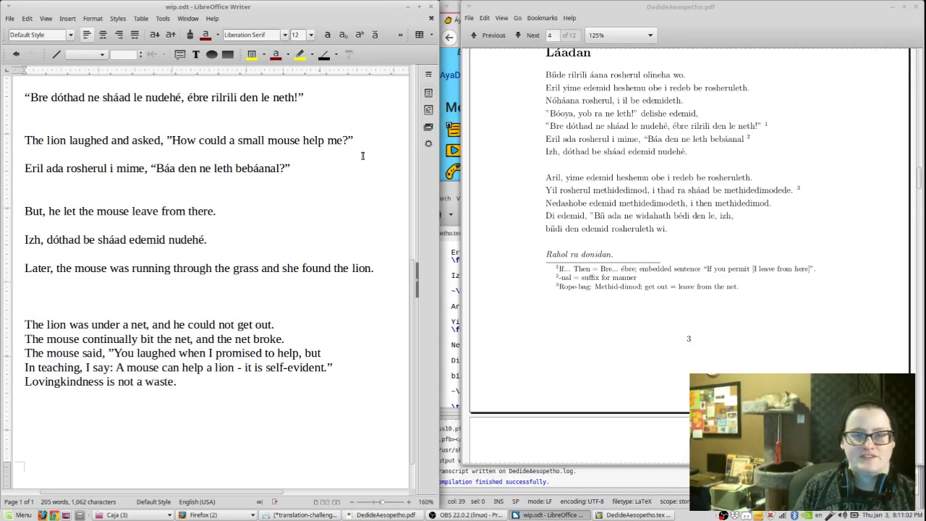
# - Search the Láadan dictionary for "then" and look through the matching entries
pyautogui.click(448, 5)
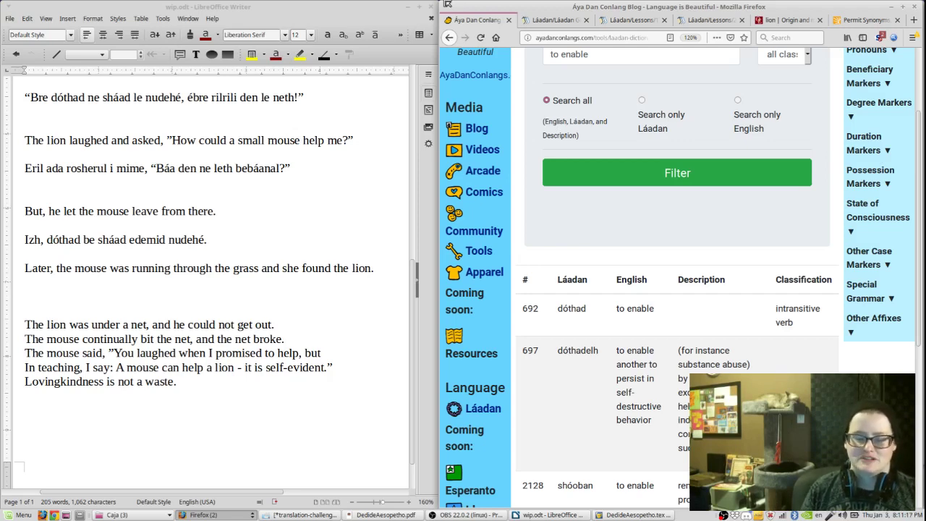
pyautogui.click(413, 516)
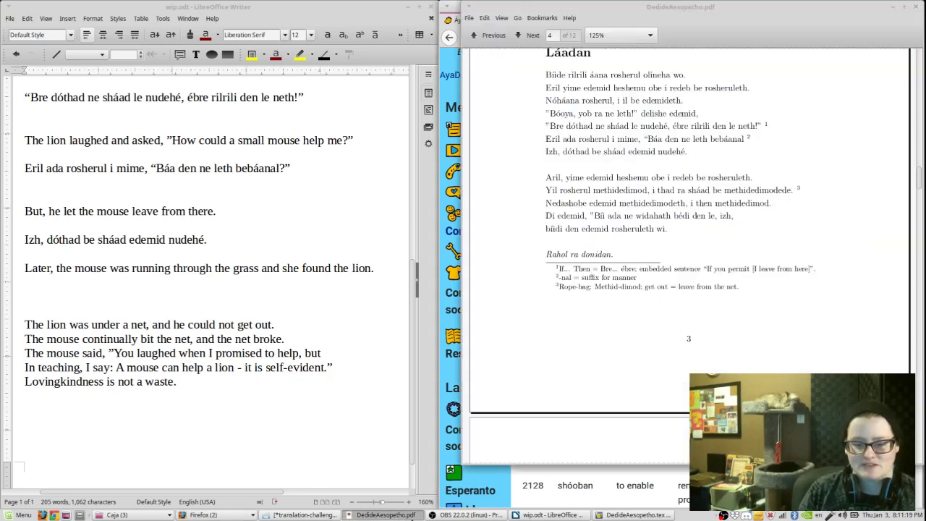
pyautogui.click(413, 516)
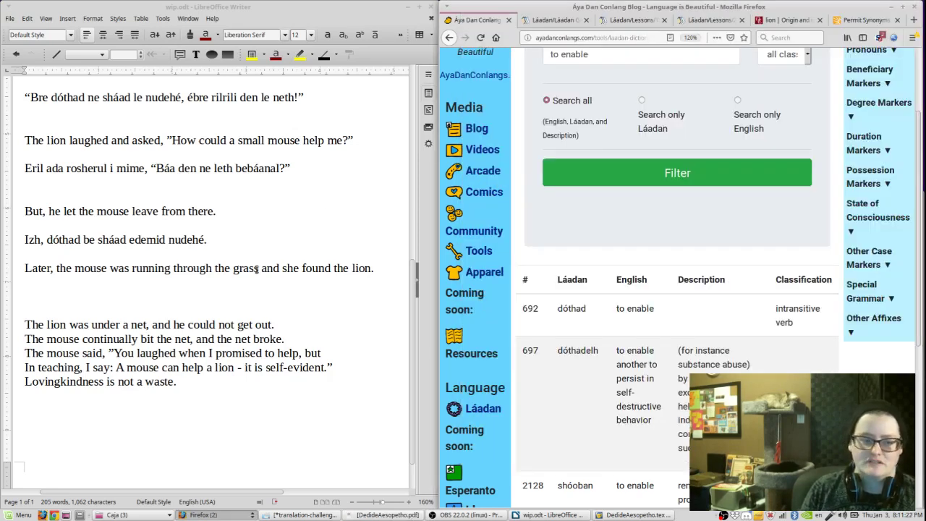
pyautogui.click(242, 284)
pyautogui.click(233, 295)
pyautogui.tripleClick(654, 56)
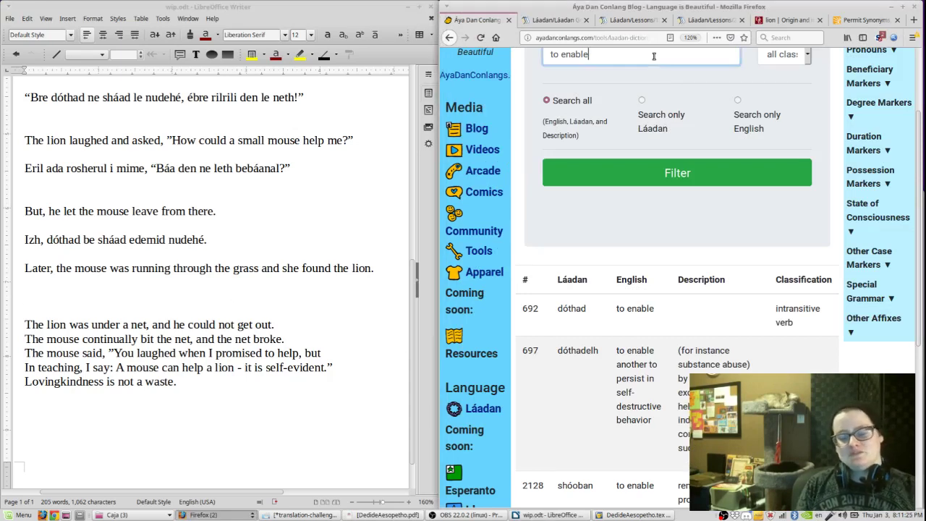
pyautogui.write('then')
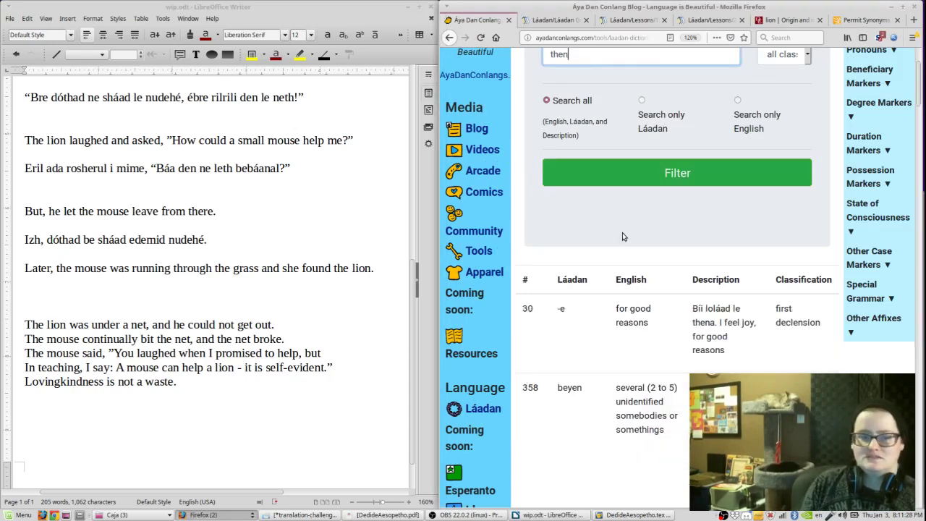
pyautogui.scroll(-15, 632, 230)
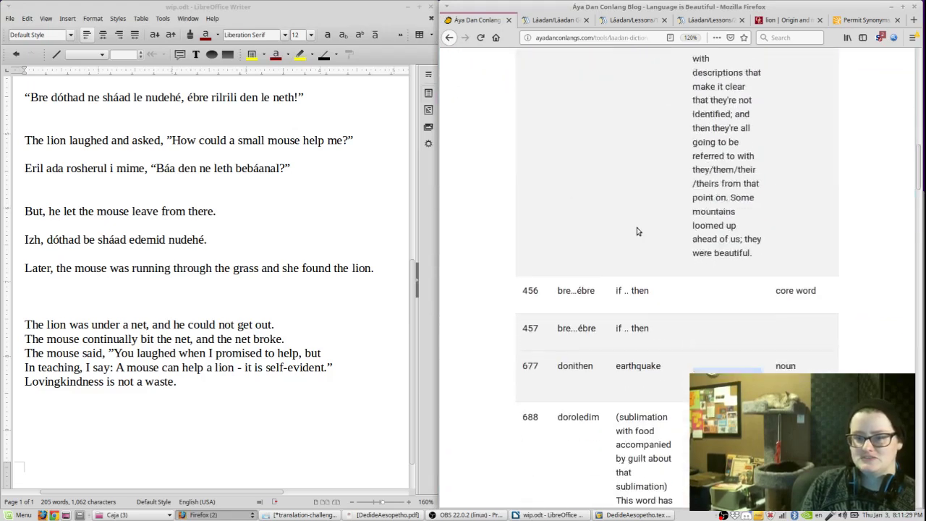
# - Read the remaining "then" entries in the dictionary and start the Láadan line below "Later, the mouse was running" with "Id"
pyautogui.scroll(-10, 638, 230)
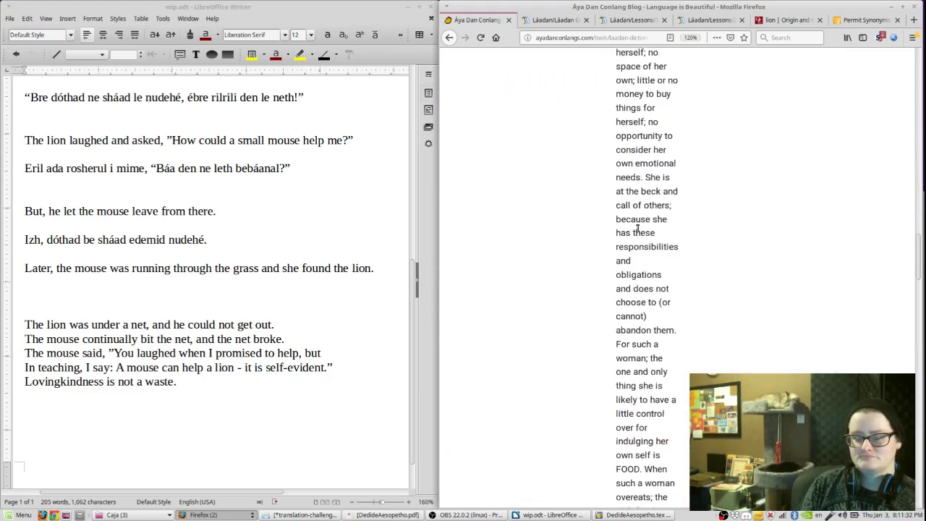
pyautogui.scroll(-5, 630, 220)
pyautogui.scroll(5, 629, 221)
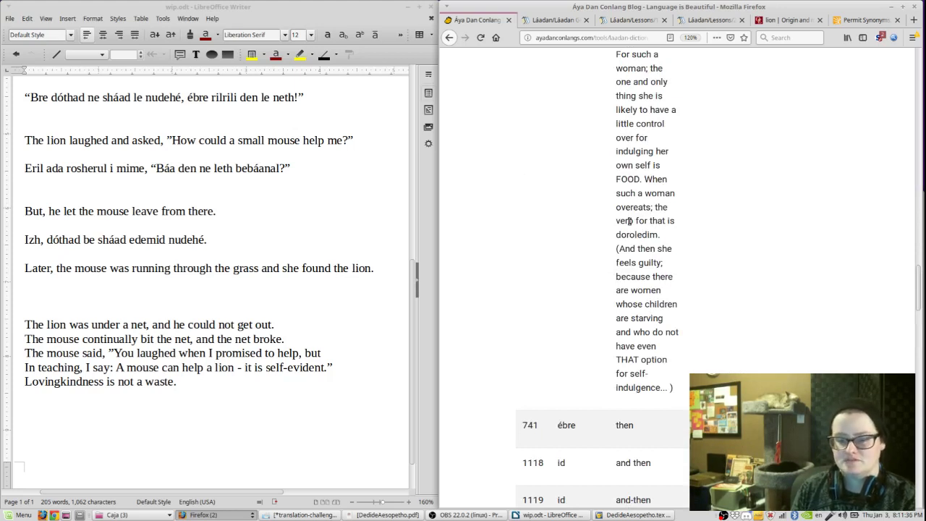
pyautogui.scroll(-3, 608, 392)
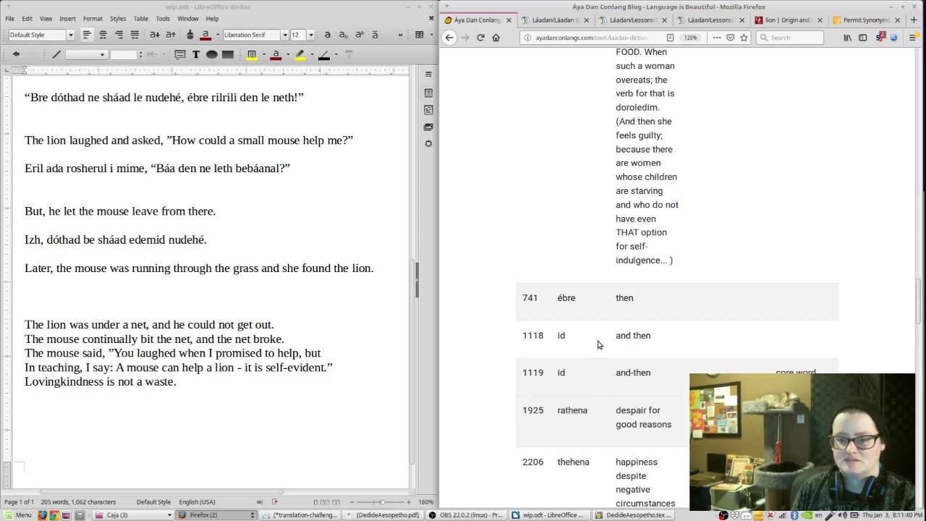
pyautogui.scroll(-1, 598, 345)
pyautogui.click(198, 295)
pyautogui.write('Id')
# - In DedideAesopetho.tex, insert "Id\footnote{id = and then}," before "Aril, yime edemid heshemu" and save the file
pyautogui.click(384, 514)
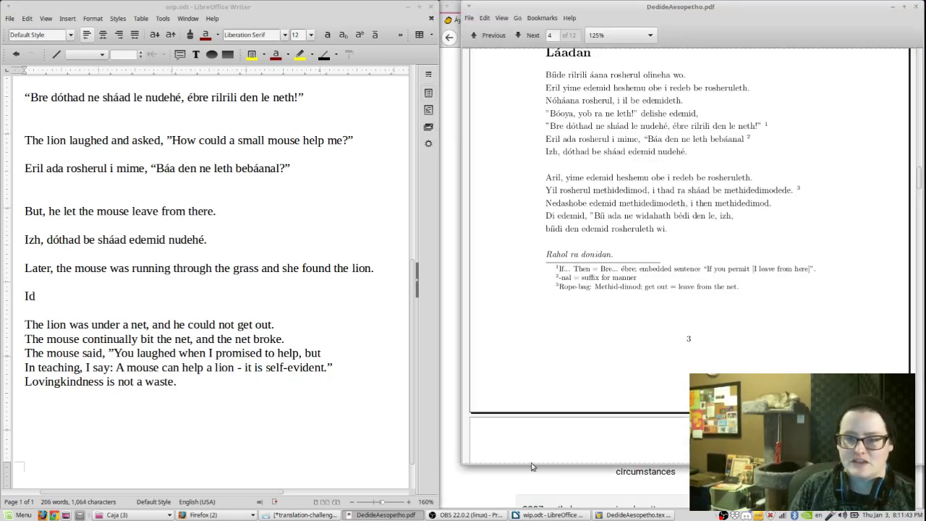
pyautogui.click(518, 481)
pyautogui.click(634, 515)
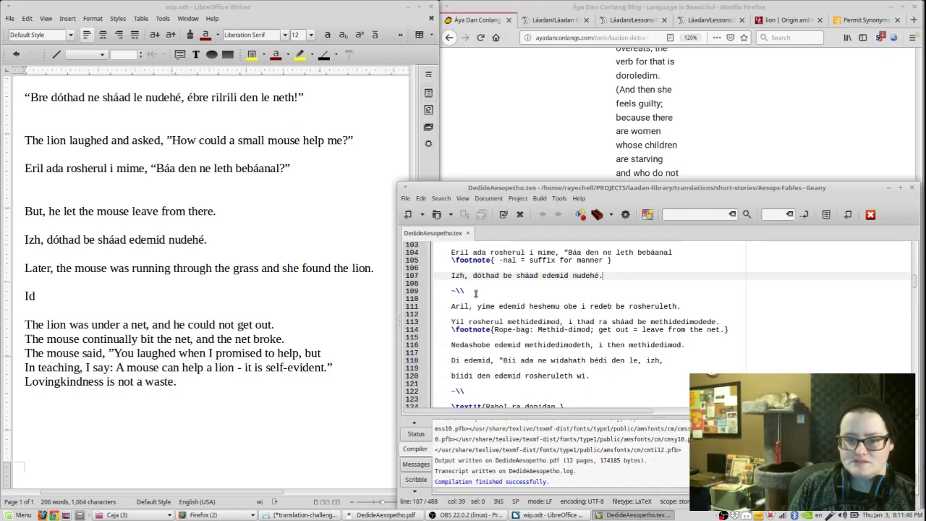
pyautogui.click(453, 307)
pyautogui.write('Id ')
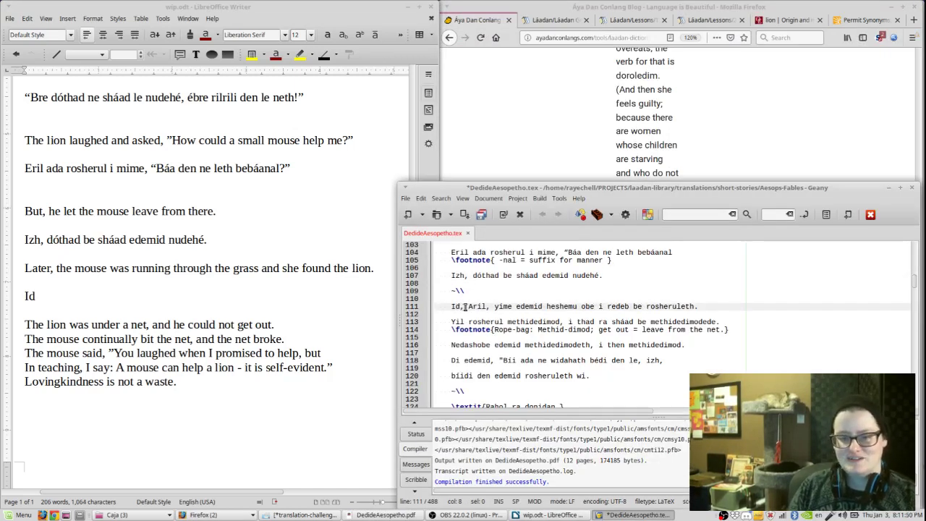
pyautogui.write(' \\footnote{')
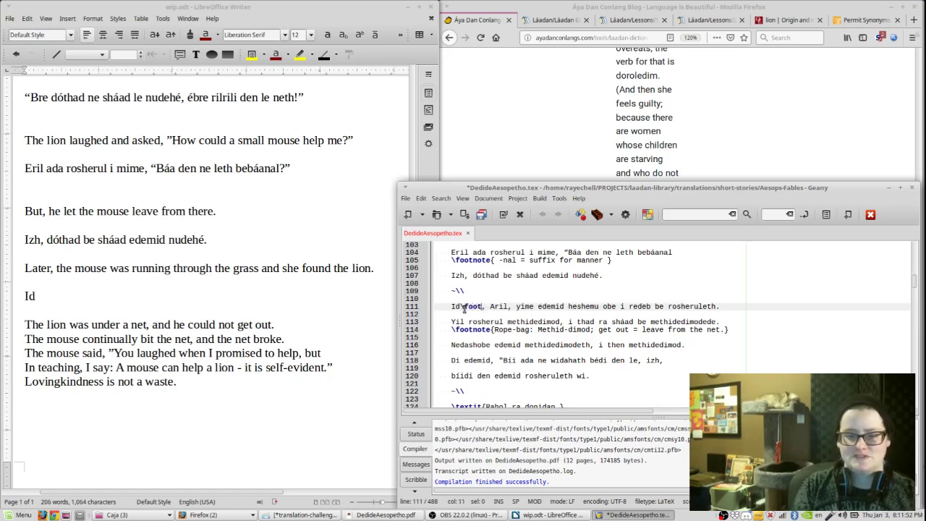
pyautogui.write('id = and then}')
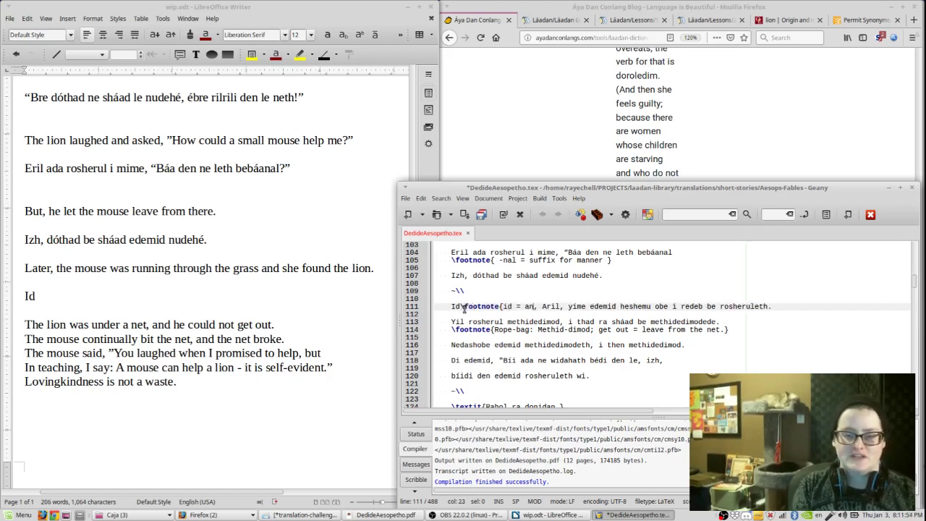
pyautogui.hotkey('ctrl', 's')
# - In wip.odt, complete the "Id" line with "yime edemid heshemu obe i redeb be rosheruleth." copied from the earlier "Eril yime" line
pyautogui.click(630, 5)
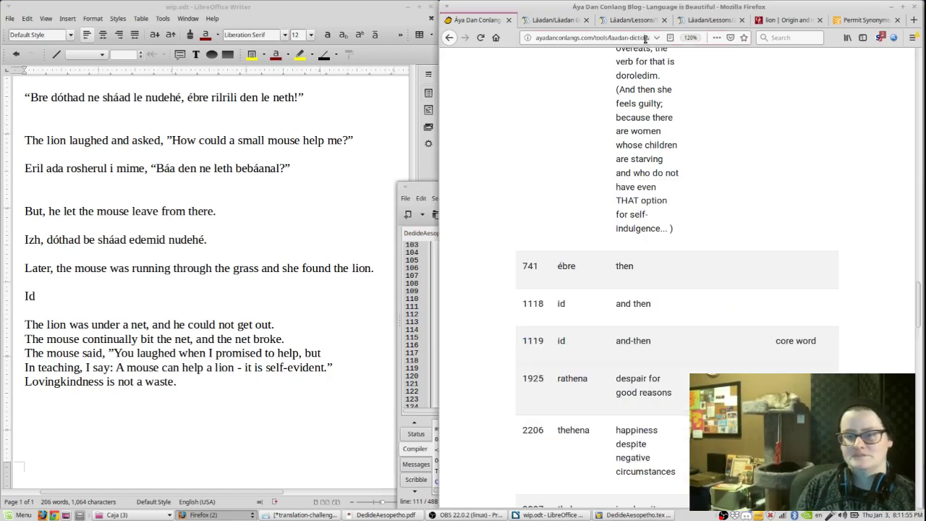
pyautogui.click(61, 298)
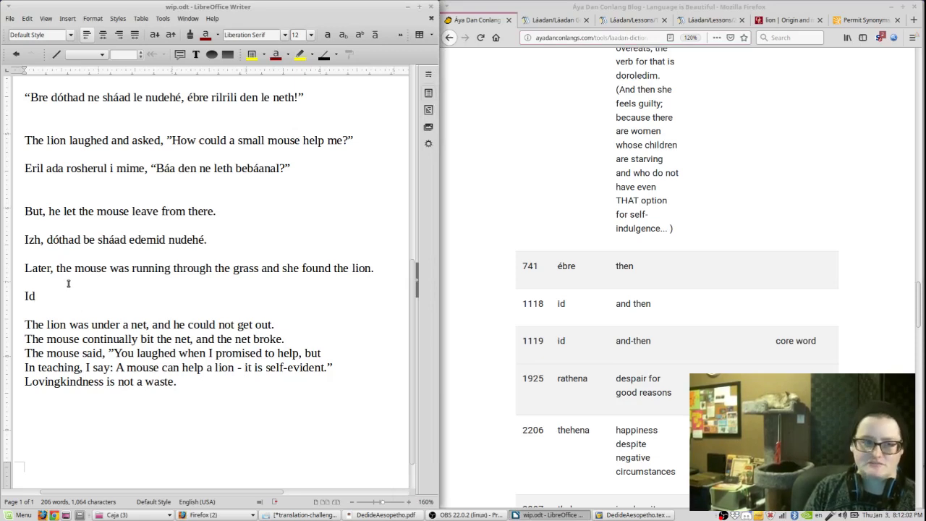
pyautogui.scroll(6, 69, 283)
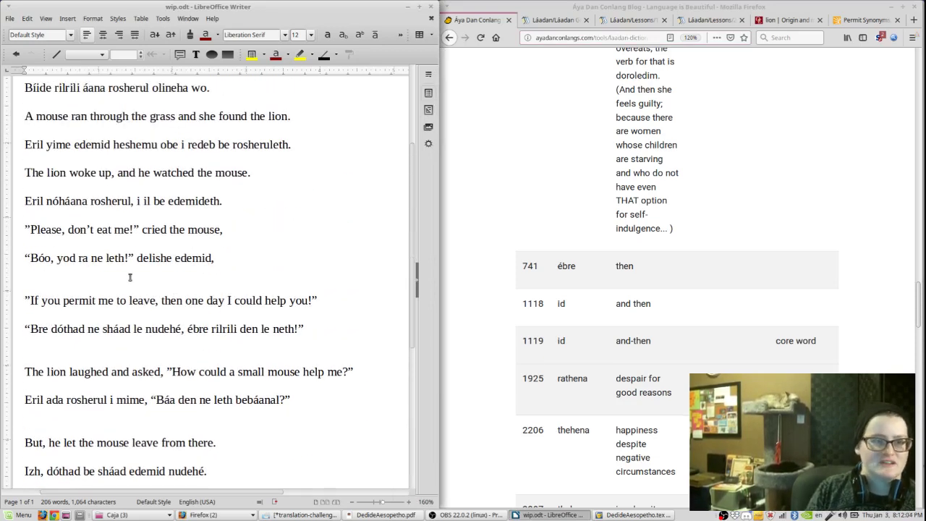
pyautogui.scroll(2, 130, 280)
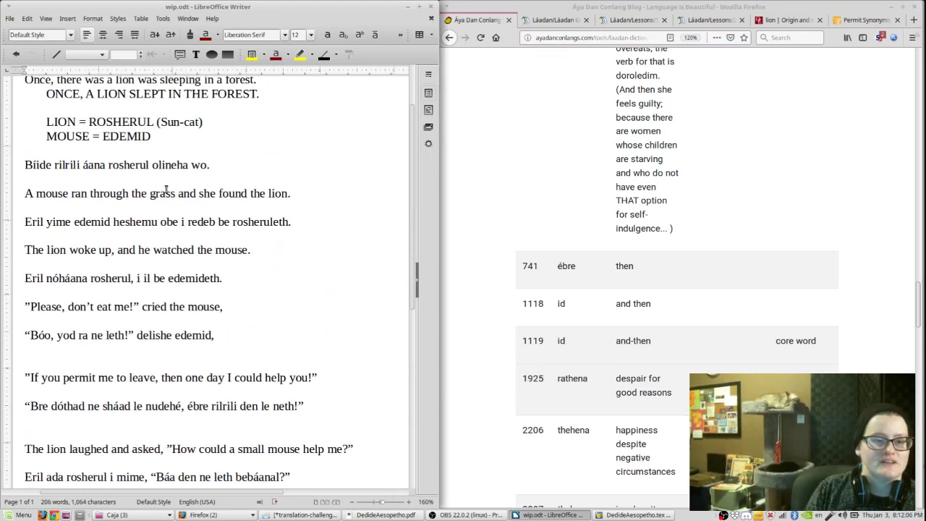
pyautogui.moveTo(304, 222); pyautogui.dragTo(23, 223)
pyautogui.hotkey('ctrl', 'c')
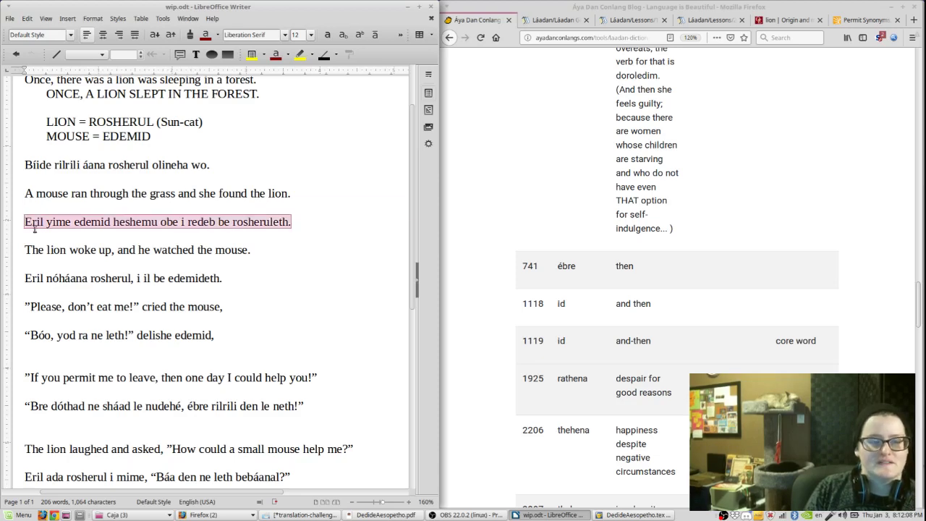
pyautogui.click(49, 222)
pyautogui.keyDown('shift'); pyautogui.click(297, 222); pyautogui.keyUp('shift')
pyautogui.scroll(-6, 300, 335)
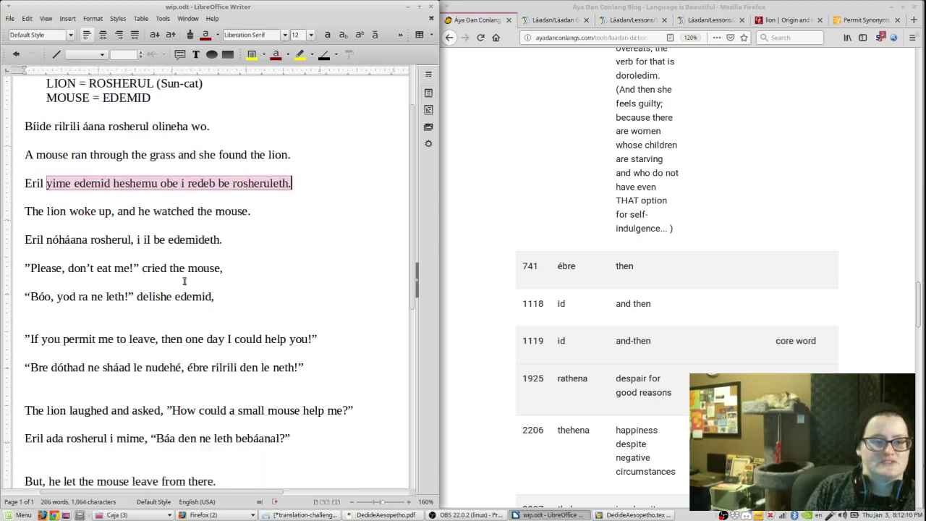
pyautogui.hotkey('ctrl', 'v')
pyautogui.click(36, 373)
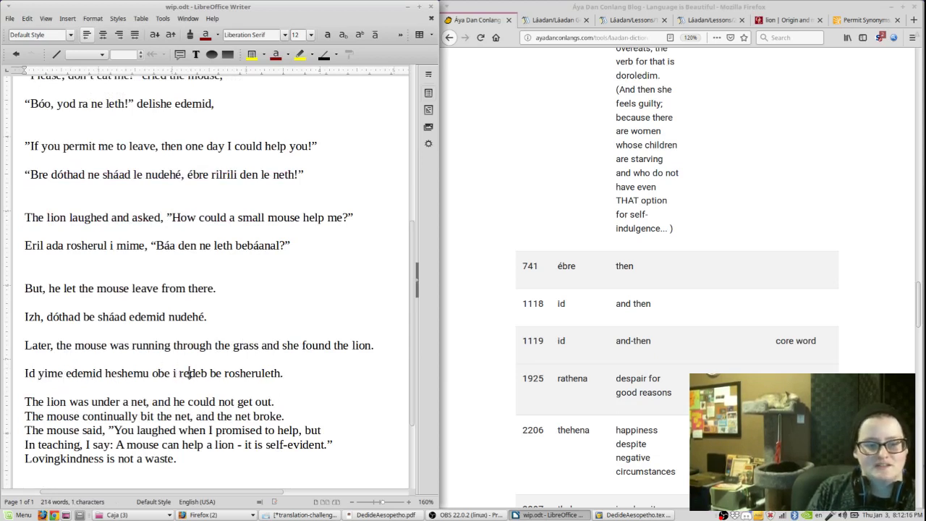
pyautogui.moveTo(189, 373); pyautogui.dragTo(211, 373)
pyautogui.click(257, 374)
# - Adjust the spacing to one blank line above "Later, the mouse was running" and two below the "Id yime" line
pyautogui.scroll(-3, 259, 362)
pyautogui.click(295, 250)
pyautogui.press('Return')
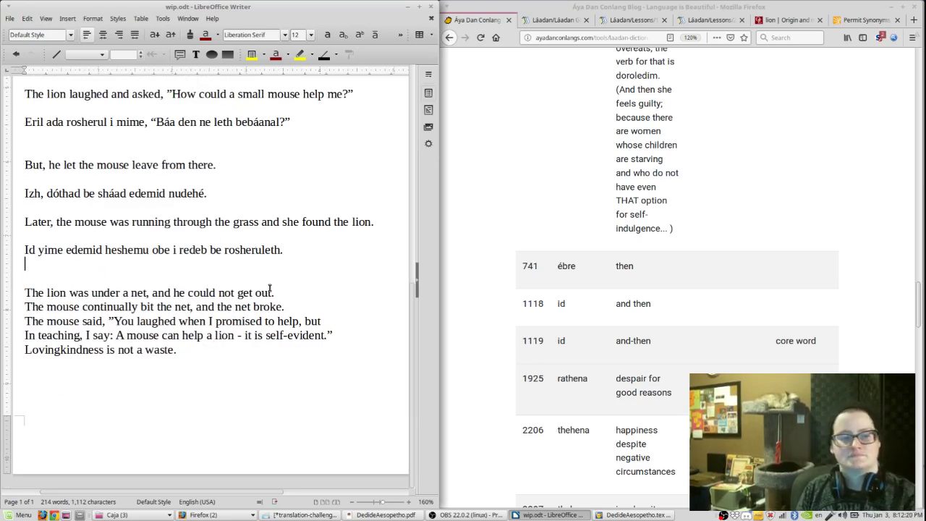
pyautogui.press('Return')
pyautogui.click(175, 208)
pyautogui.press('BackSpace')
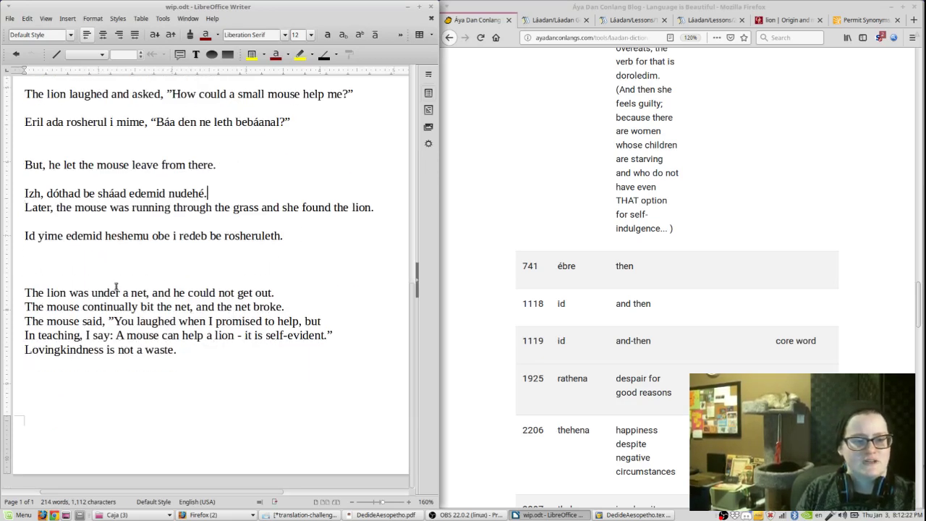
pyautogui.click(113, 279)
pyautogui.click(211, 194)
pyautogui.press('Return')
pyautogui.click(188, 276)
pyautogui.press('BackSpace')
# - Recompile DedideAesopetho.tex and check the new "Id" footnote in the PDF
pyautogui.click(351, 514)
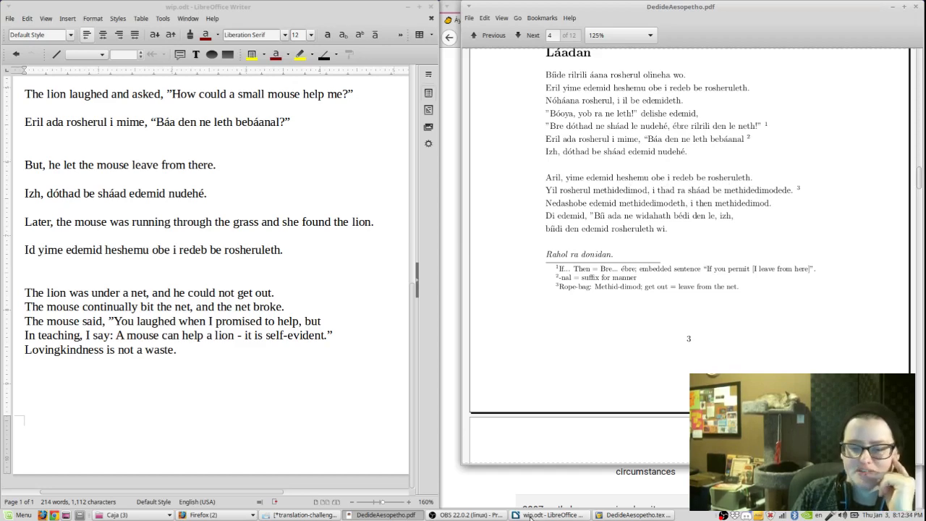
pyautogui.click(606, 516)
pyautogui.press('F9')
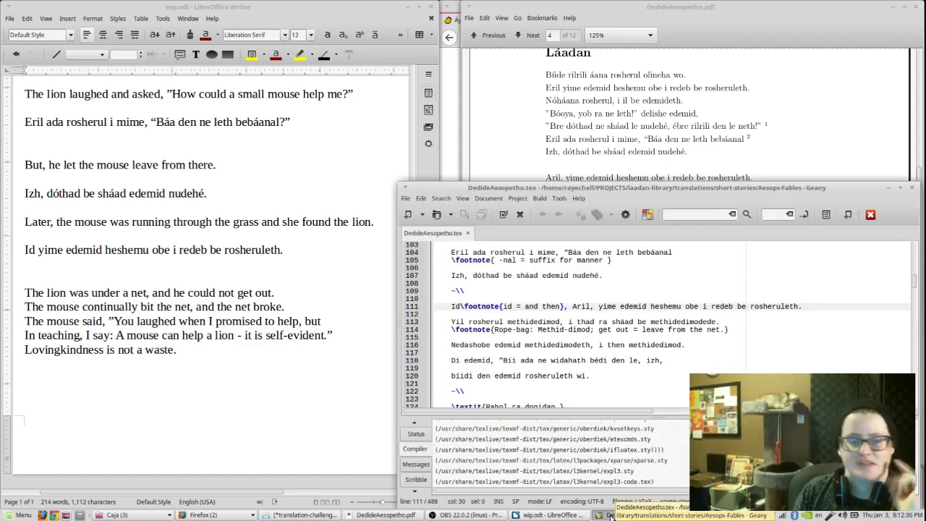
pyautogui.click(609, 516)
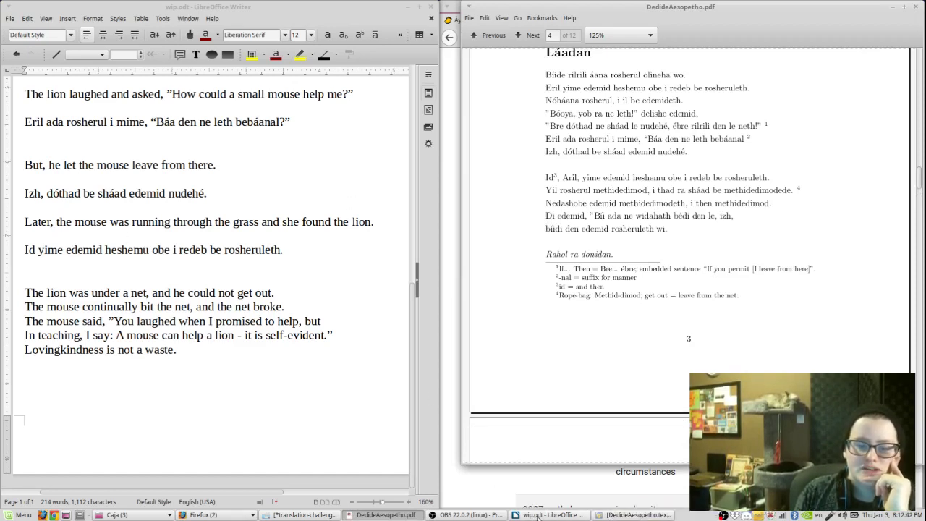
# - Delete "Aril," from the "Id" line in DedideAesopetho.tex and recompile the PDF
pyautogui.click(637, 514)
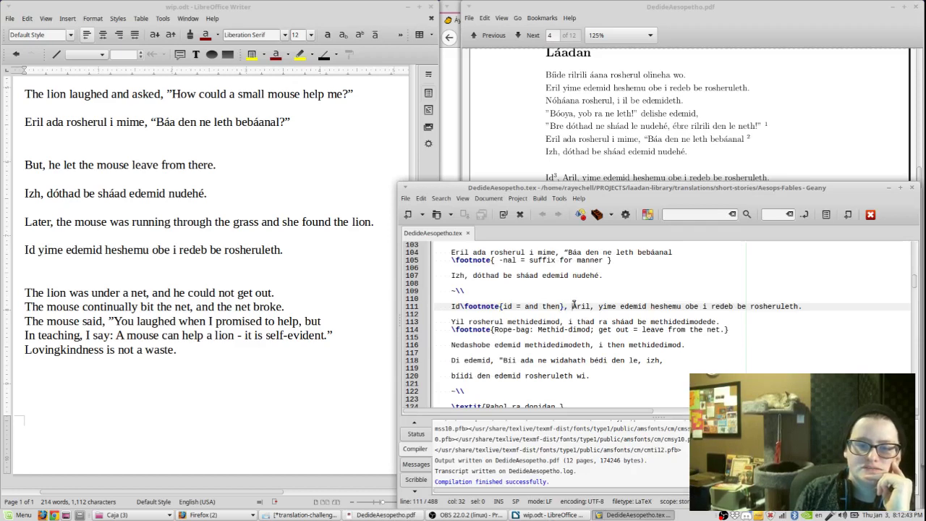
pyautogui.press('Delete')
pyautogui.press('Delete')
pyautogui.press('Delete')
pyautogui.press('Delete')
pyautogui.press('Delete')
pyautogui.press('Delete')
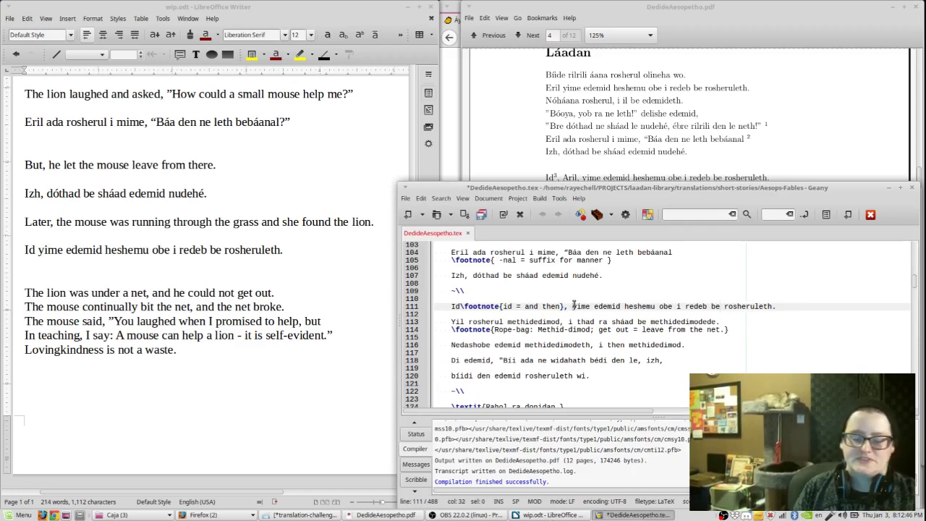
pyautogui.press('F8')
pyautogui.hotkey('alt', 'Tab')
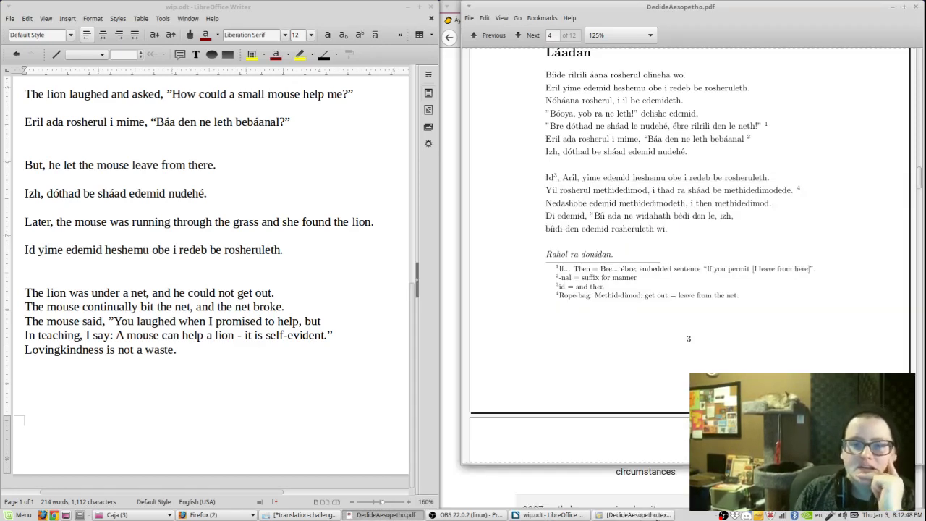
# - Search the Láadan dictionary for "net"
pyautogui.click(546, 514)
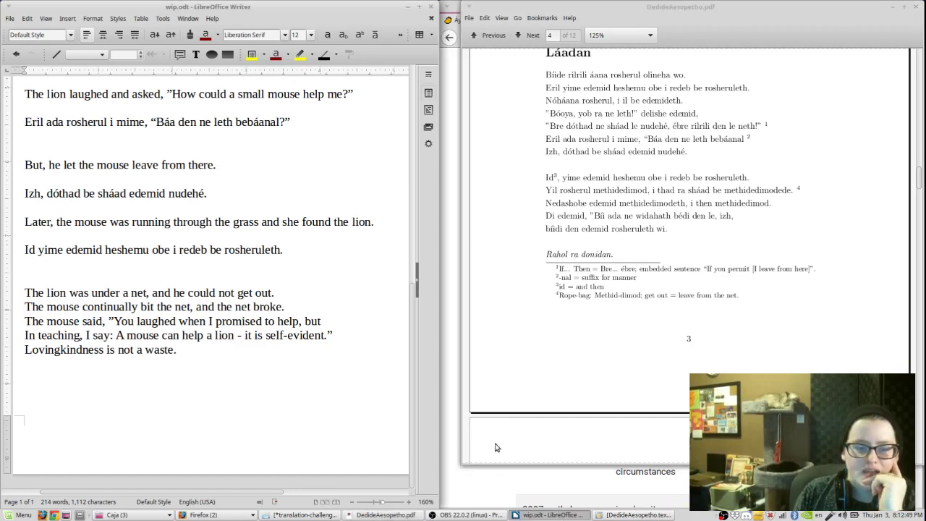
pyautogui.click(509, 479)
pyautogui.scroll(5, 572, 194)
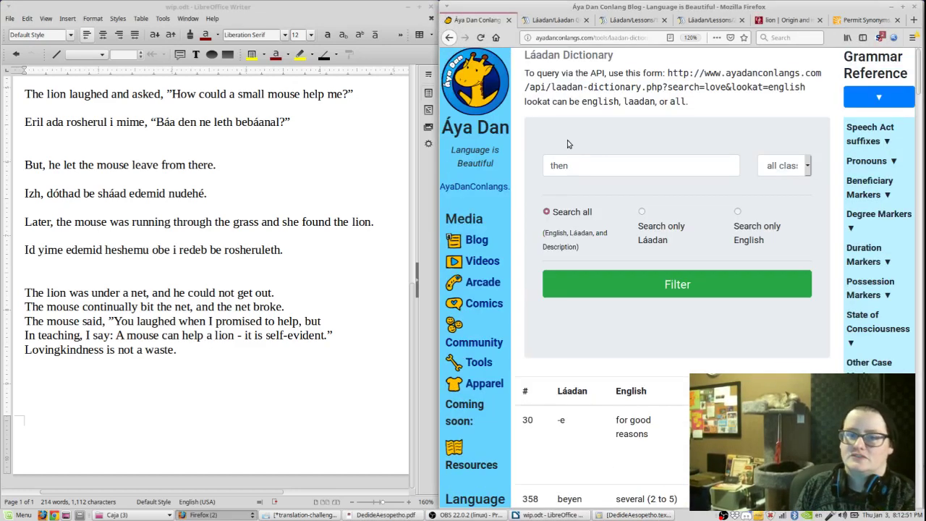
pyautogui.doubleClick(568, 165)
pyautogui.write('net')
pyautogui.press('Return')
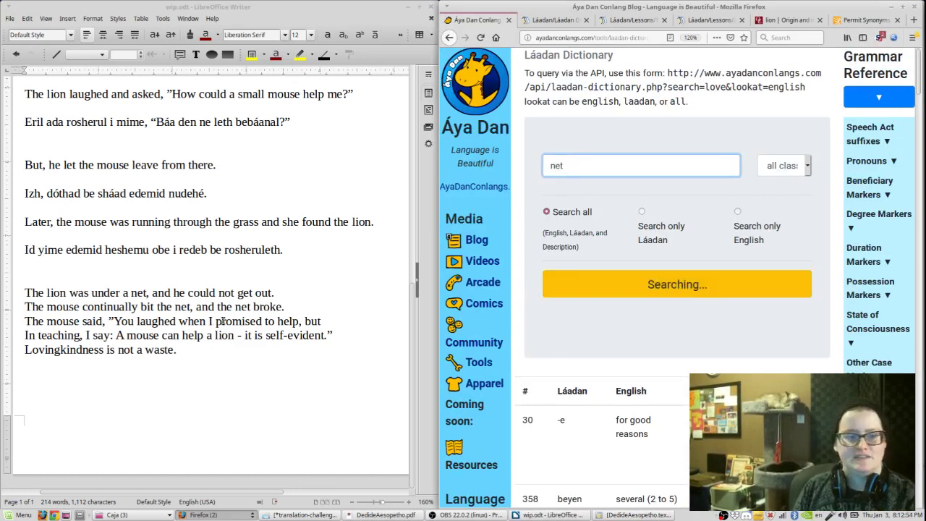
# - Insert two line breaks after "The lion was under a net, and he could not get out." and look through the "net" entries
pyautogui.click(286, 292)
pyautogui.press('Return')
pyautogui.press('Return')
pyautogui.scroll(-10, 642, 349)
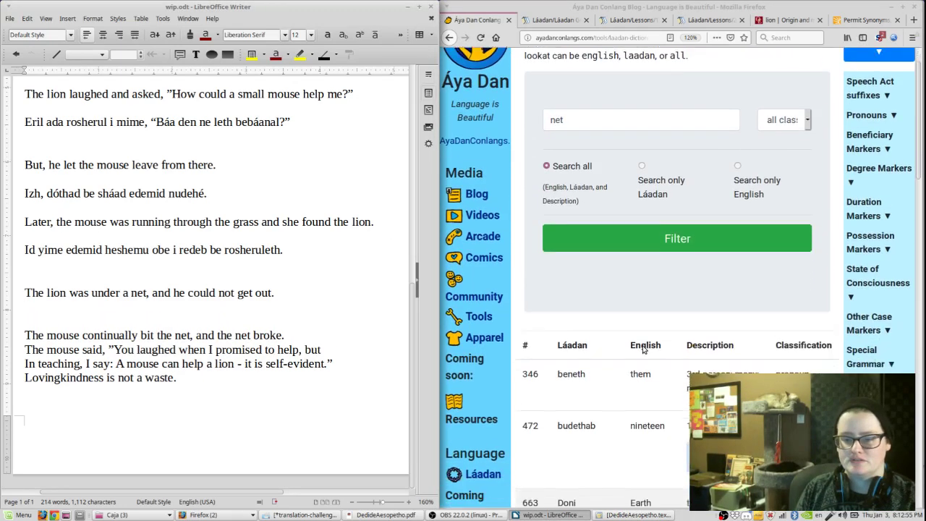
pyautogui.scroll(-10, 647, 361)
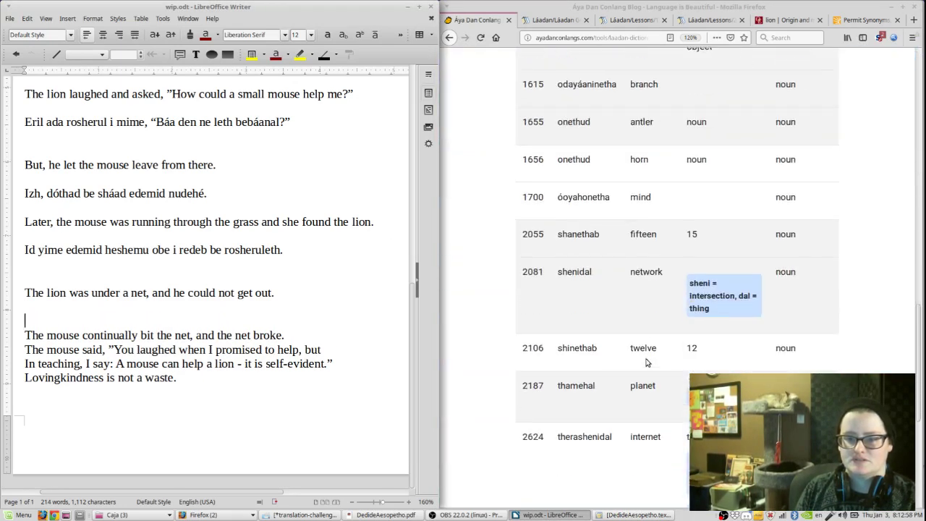
# - Review the footnote on the wording for "net" and "get out" below the Láadan text in DedideAesopetho.pdf
pyautogui.click(381, 514)
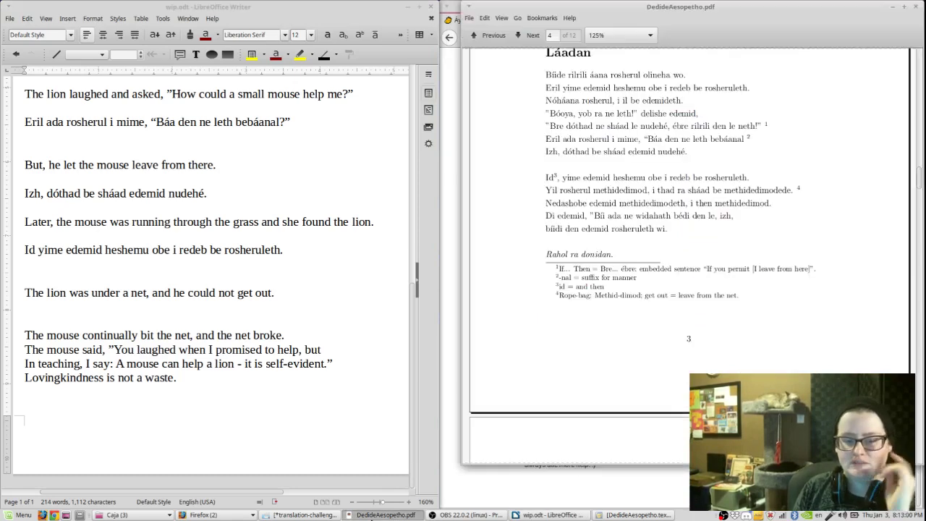
pyautogui.scroll(-6, 591, 353)
pyautogui.scroll(4, 592, 353)
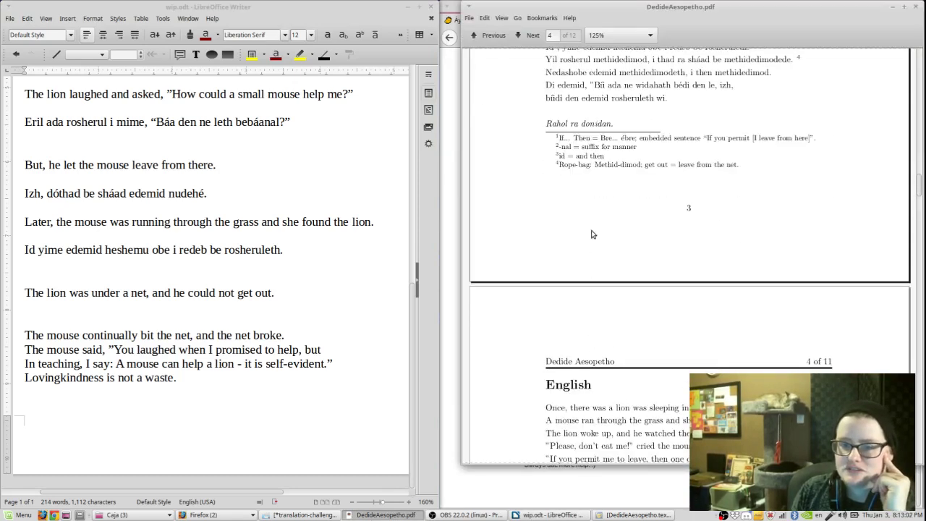
pyautogui.scroll(2, 592, 230)
pyautogui.moveTo(567, 255); pyautogui.dragTo(746, 258)
pyautogui.click(747, 262)
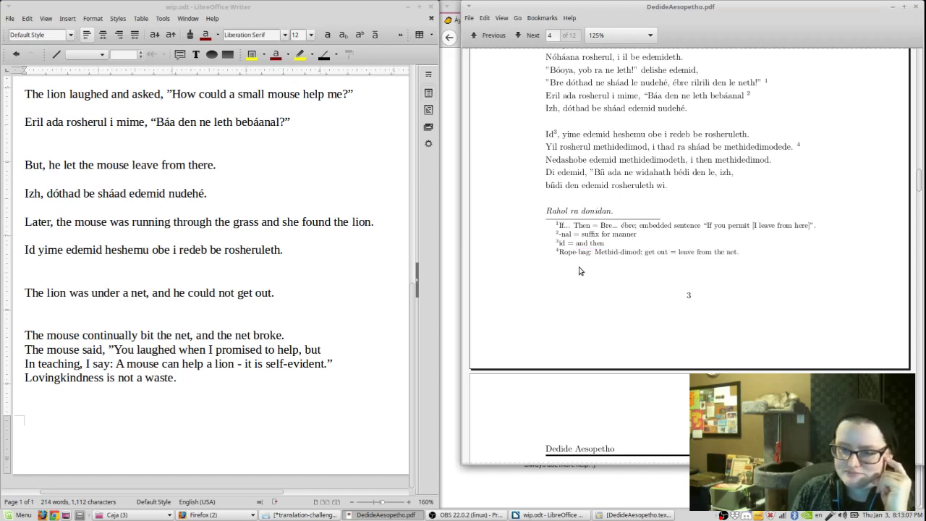
# - Read the translation note on words for net or cage in the PDF, and return to the Láadan text
pyautogui.scroll(-5, 553, 243)
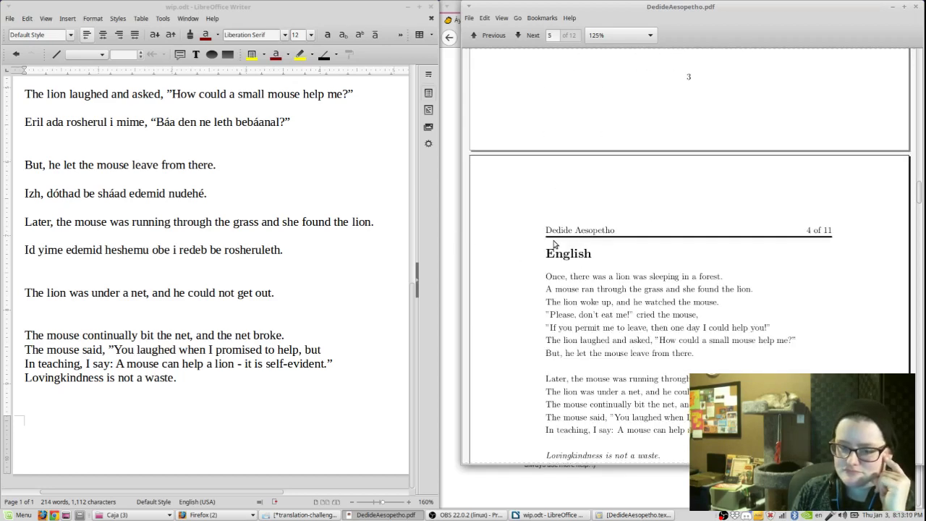
pyautogui.scroll(-1, 554, 242)
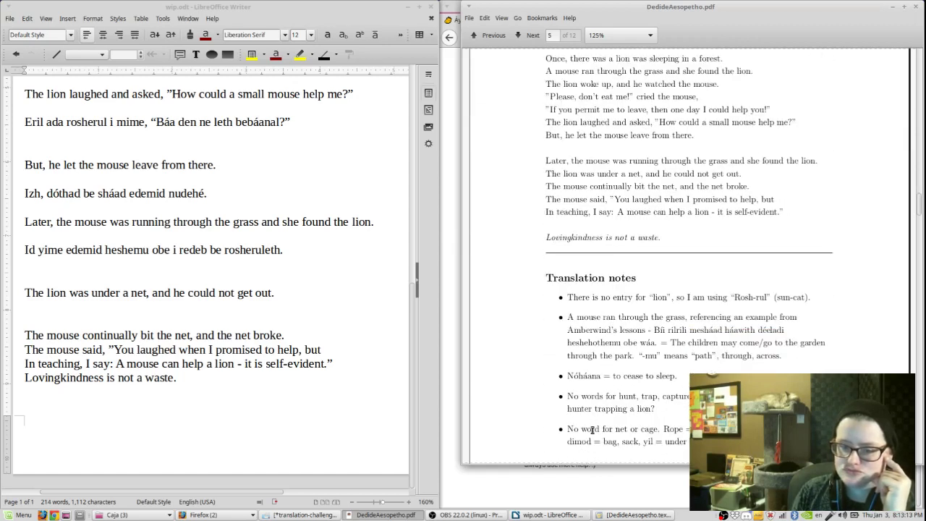
pyautogui.moveTo(592, 430); pyautogui.dragTo(691, 430)
pyautogui.scroll(-2, 692, 430)
pyautogui.click(704, 364)
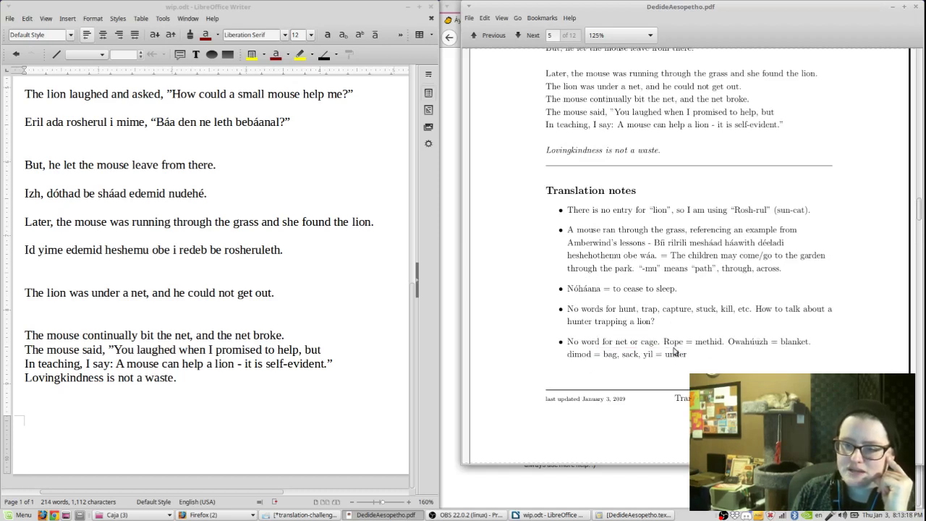
pyautogui.doubleClick(707, 343)
pyautogui.click(583, 353)
pyautogui.scroll(2, 579, 376)
pyautogui.scroll(10, 580, 376)
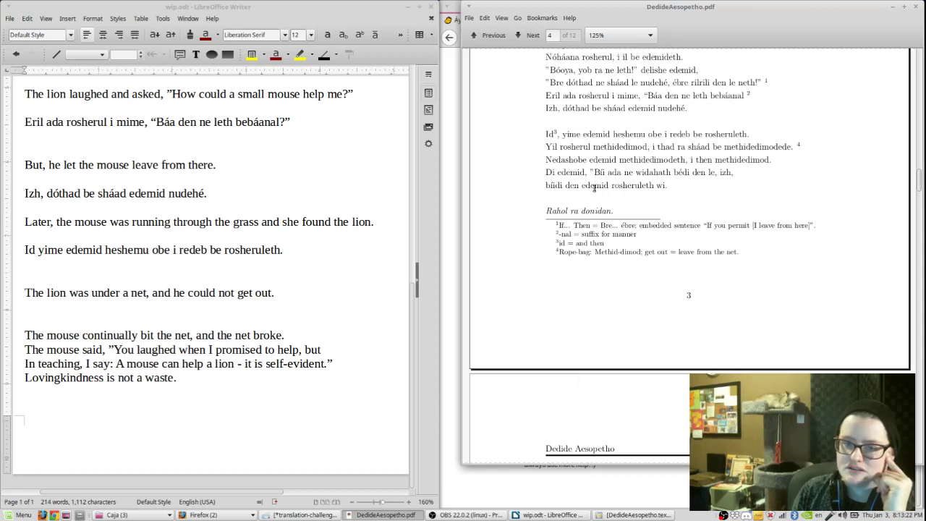
# - Put the PDF away after checking its wording for the net, and go back to the Láadan dictionary's search form
pyautogui.moveTo(604, 149); pyautogui.dragTo(624, 154)
pyautogui.click(623, 154)
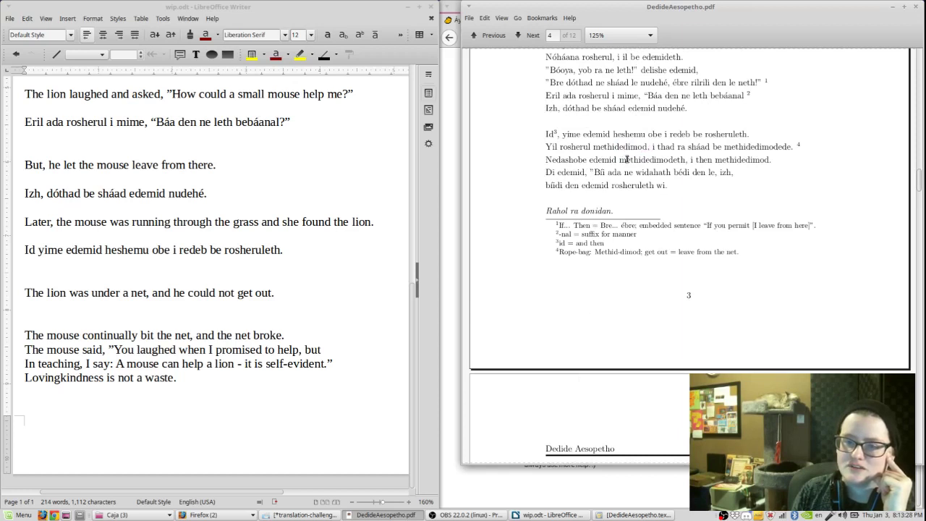
pyautogui.click(892, 8)
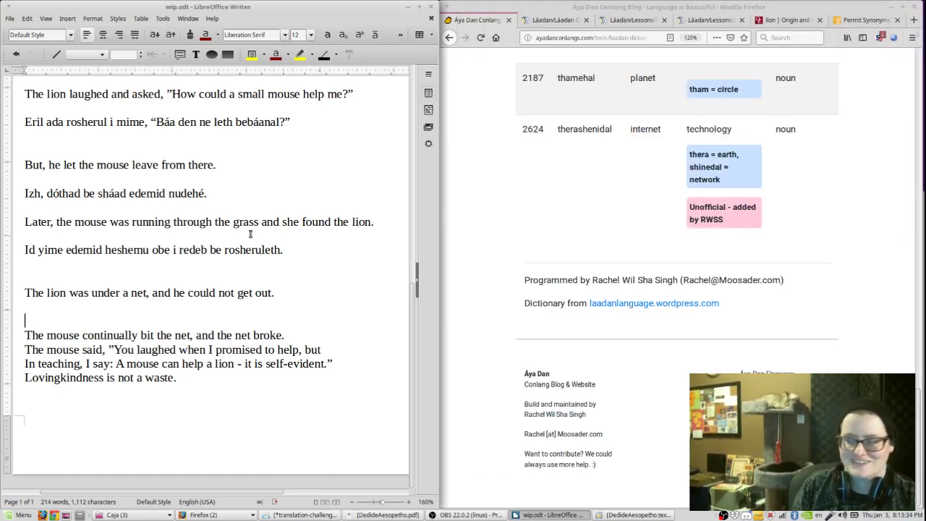
pyautogui.click(508, 270)
pyautogui.scroll(1, 508, 270)
pyautogui.scroll(15, 471, 341)
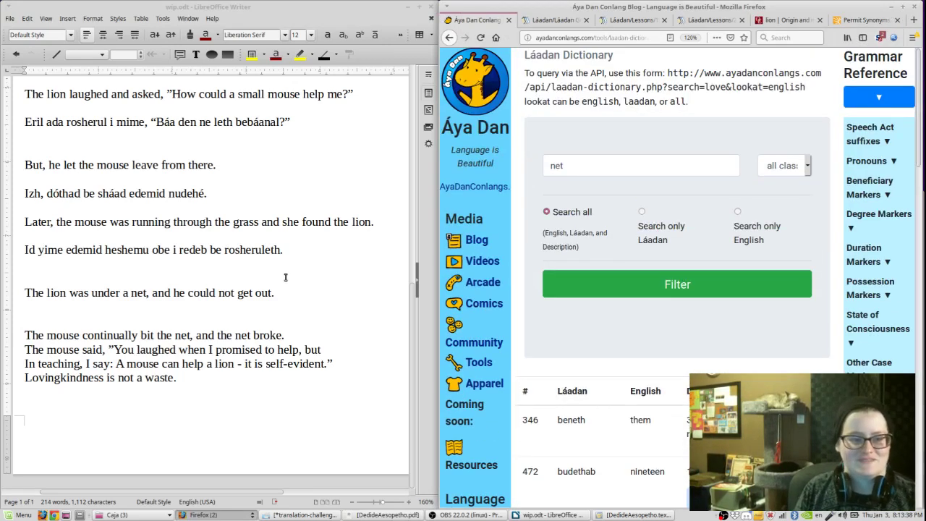
# - Insert a line break after "The lion was under a net, and he could not get out." in wip.odt
pyautogui.click(285, 277)
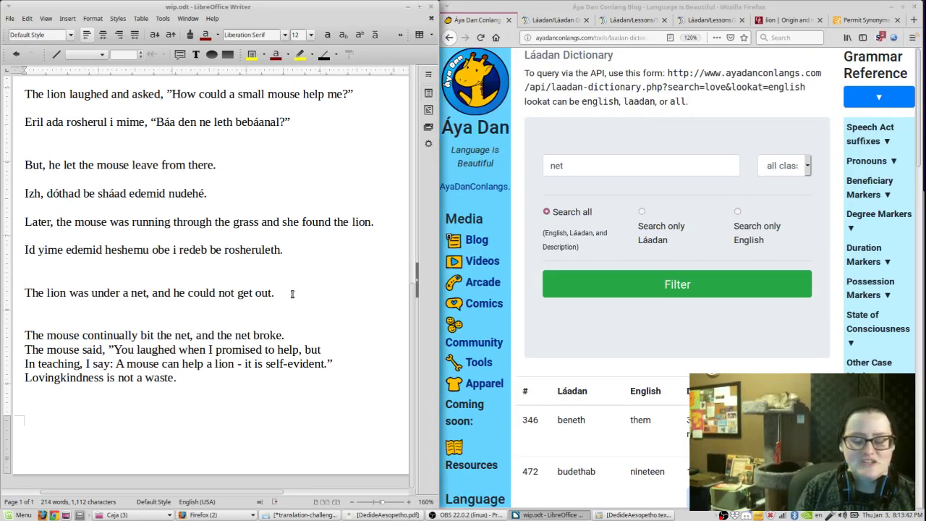
pyautogui.click(292, 293)
pyautogui.press('Return')
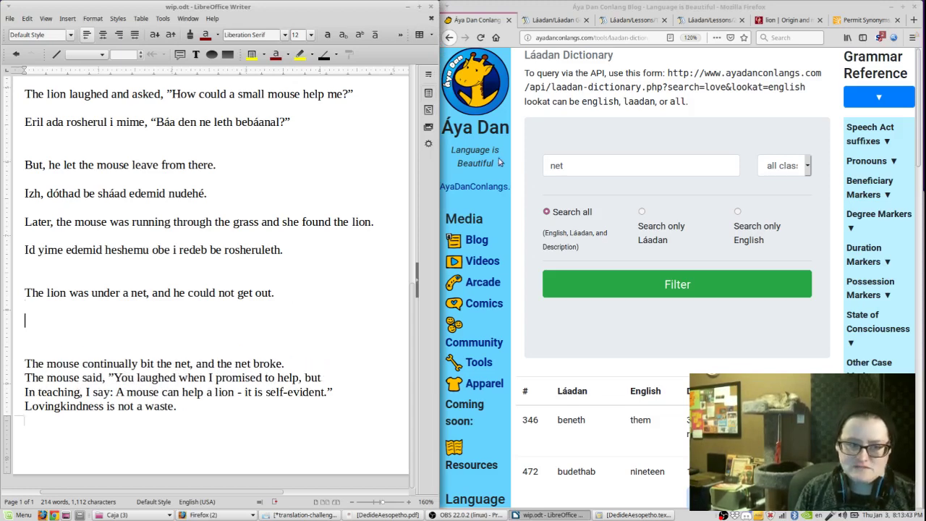
# - Search the Láadan dictionary for "under" and look through the entries for "to be under"
pyautogui.click(603, 167)
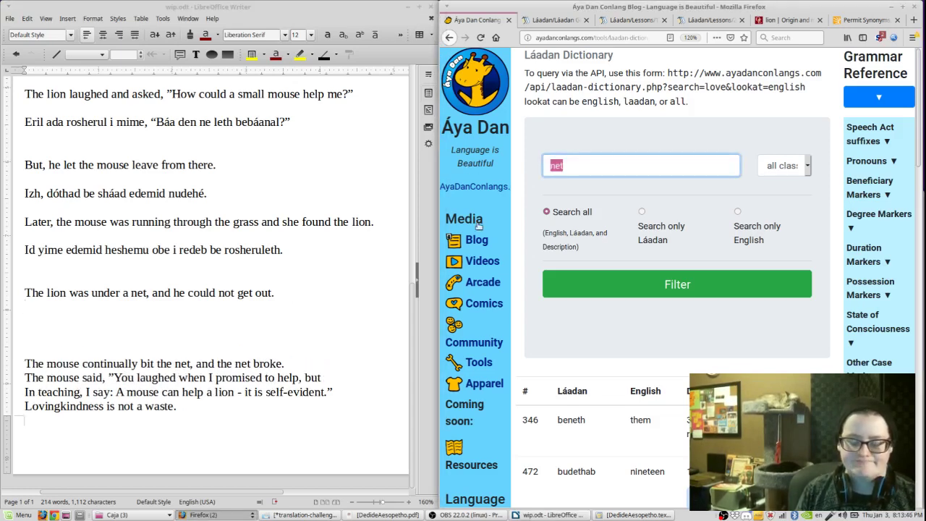
pyautogui.click(564, 22)
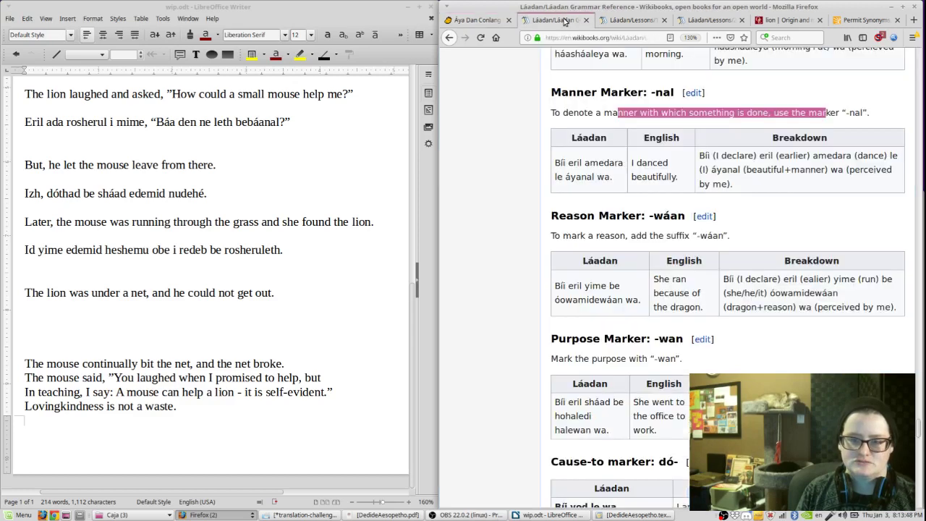
pyautogui.click(477, 21)
pyautogui.write('under')
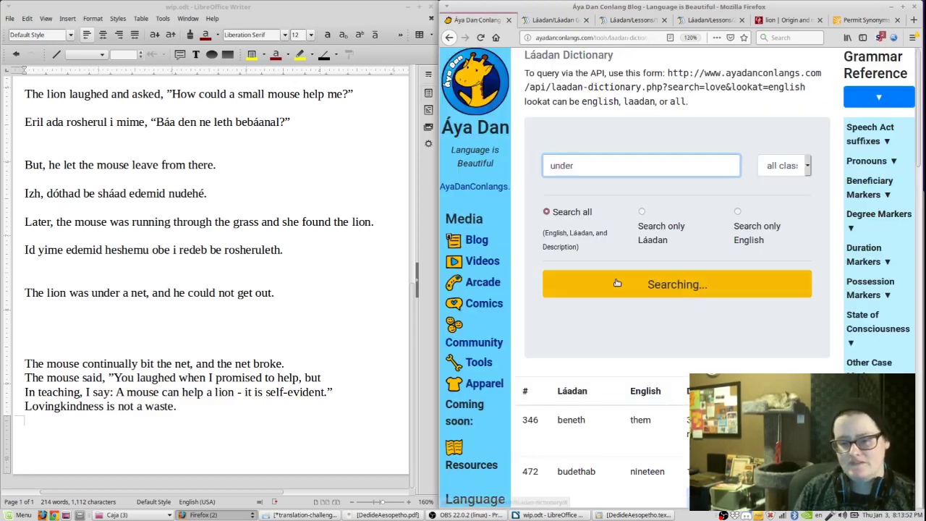
pyautogui.scroll(-5, 618, 284)
pyautogui.scroll(-2, 618, 284)
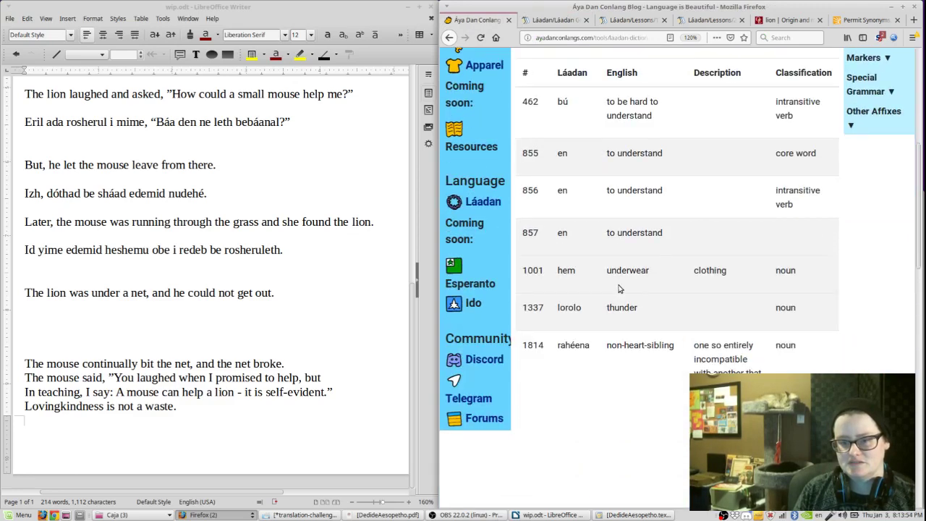
pyautogui.scroll(-13, 627, 293)
pyautogui.scroll(-7, 628, 298)
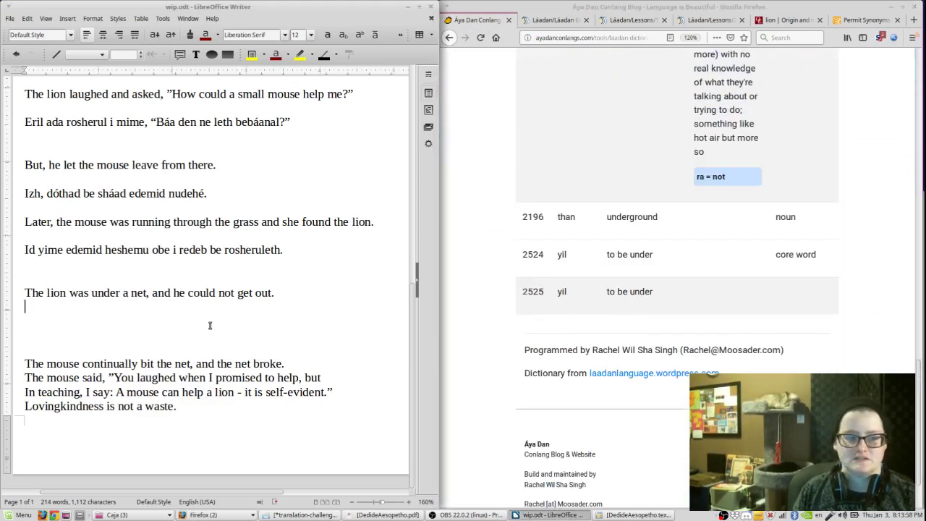
# - Start the Láadan line below the net sentence with "Yil rosherul"
pyautogui.write('Yil')
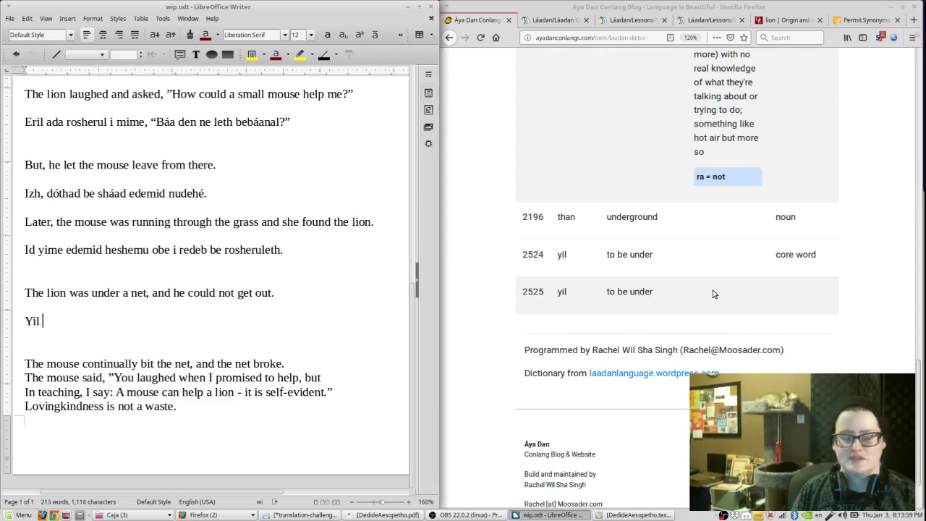
pyautogui.scroll(10, 713, 294)
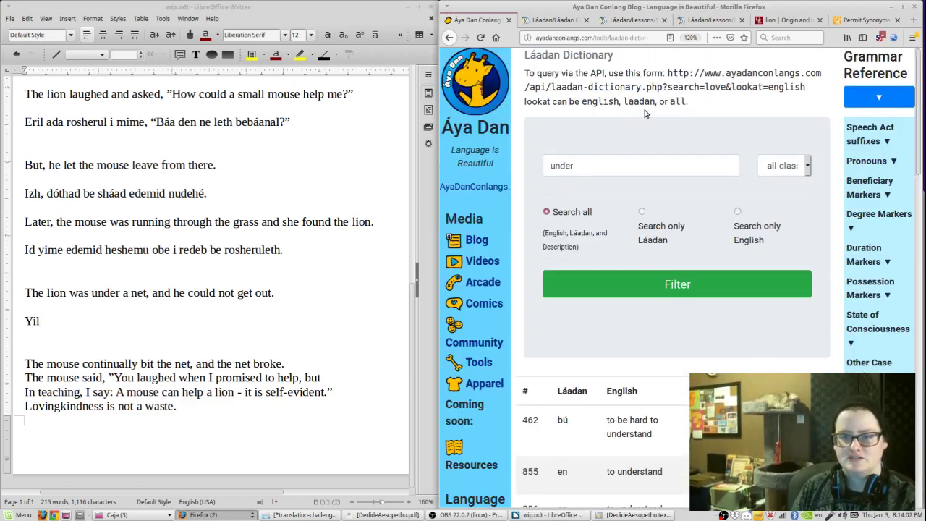
pyautogui.click(263, 323)
pyautogui.write('rosher')
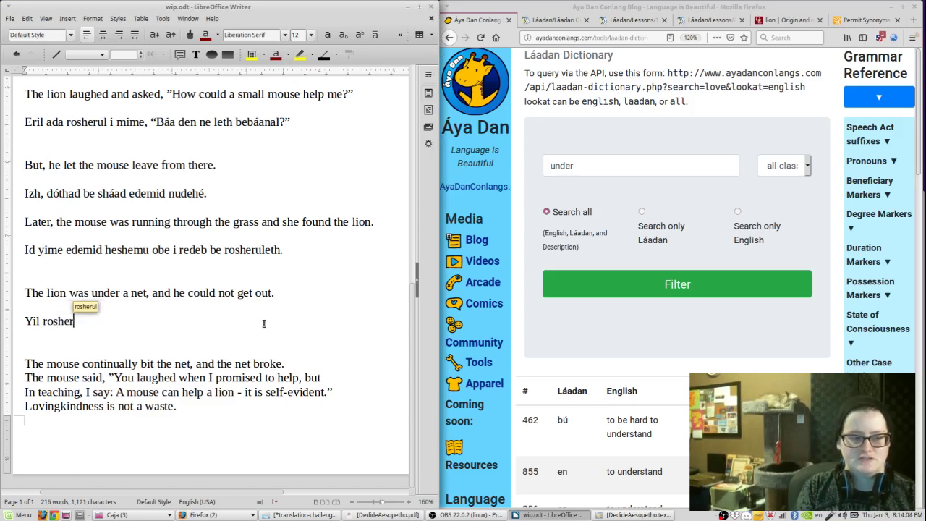
pyautogui.press('Return')
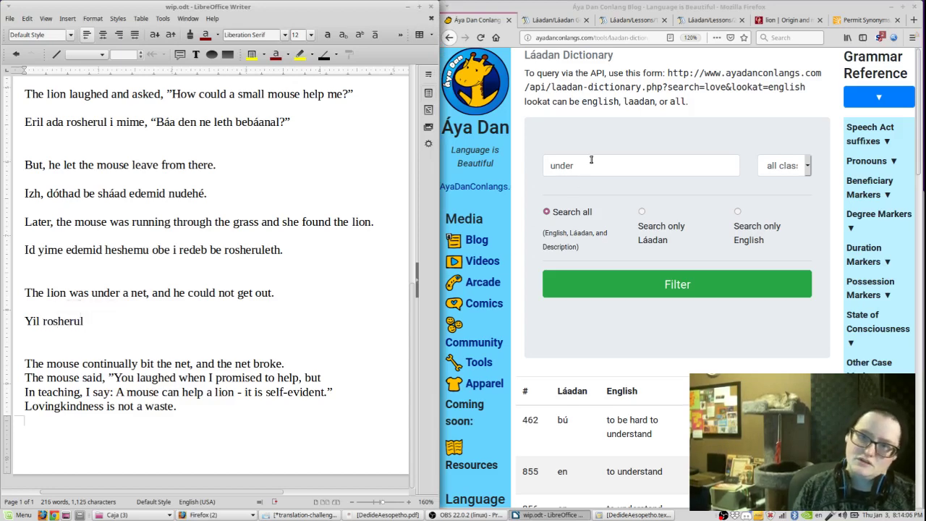
# - Look up "rope" in the dictionary and add "methid" after "Yil rosherul" in wip.odt
pyautogui.click(591, 160)
pyautogui.doubleClick(591, 160)
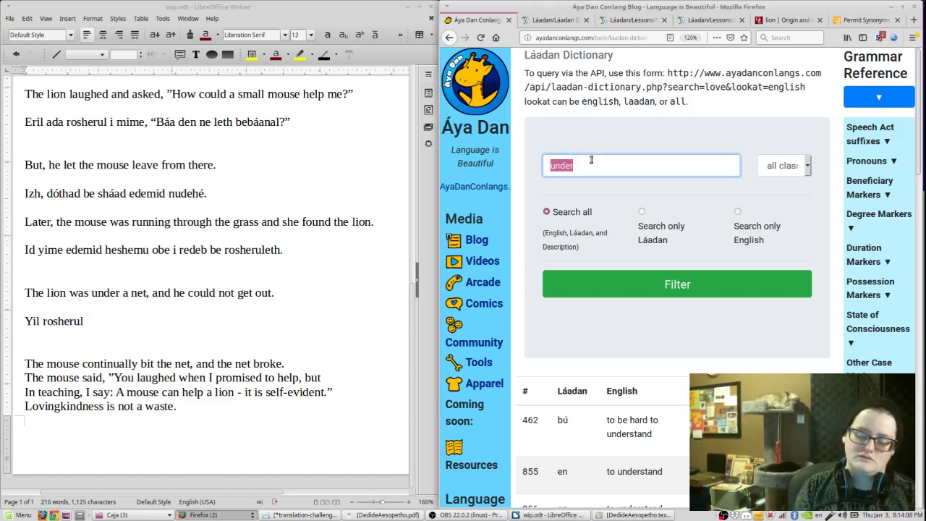
pyautogui.write('rope')
pyautogui.press('Return')
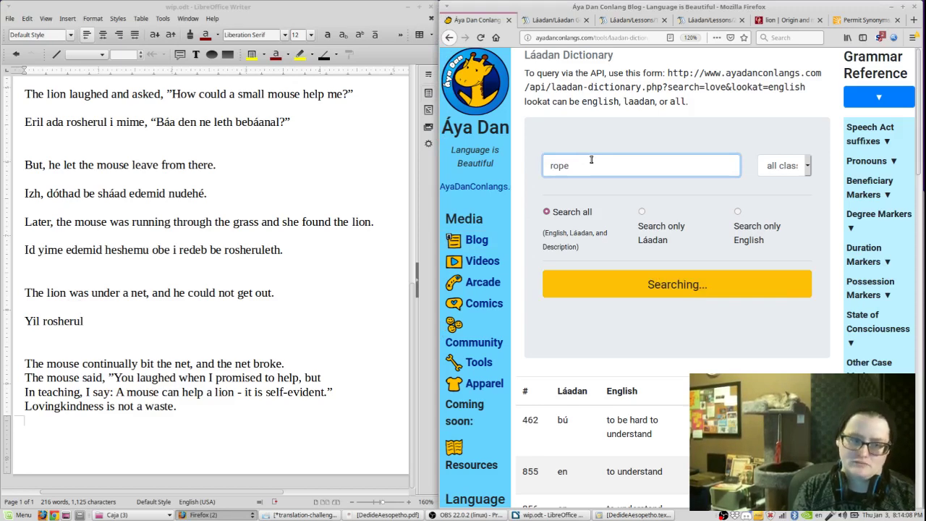
pyautogui.hotkey('alt', 'Tab')
pyautogui.write('methid')
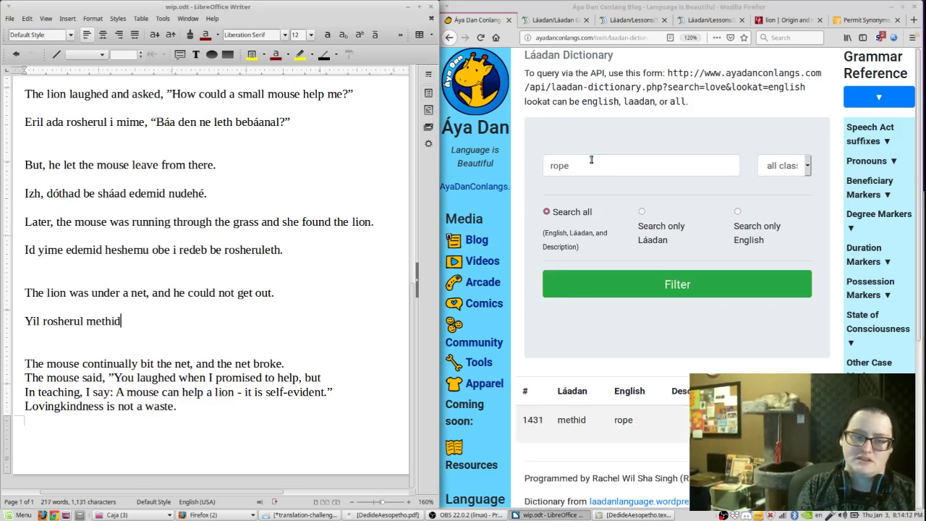
# - Look up "bag" in the dictionary and extend "methid" to "methidimod" in the translation line
pyautogui.hotkey('alt', 'Tab')
pyautogui.hotkey('ctrl', 'a')
pyautogui.write('bad')
pyautogui.press('Return')
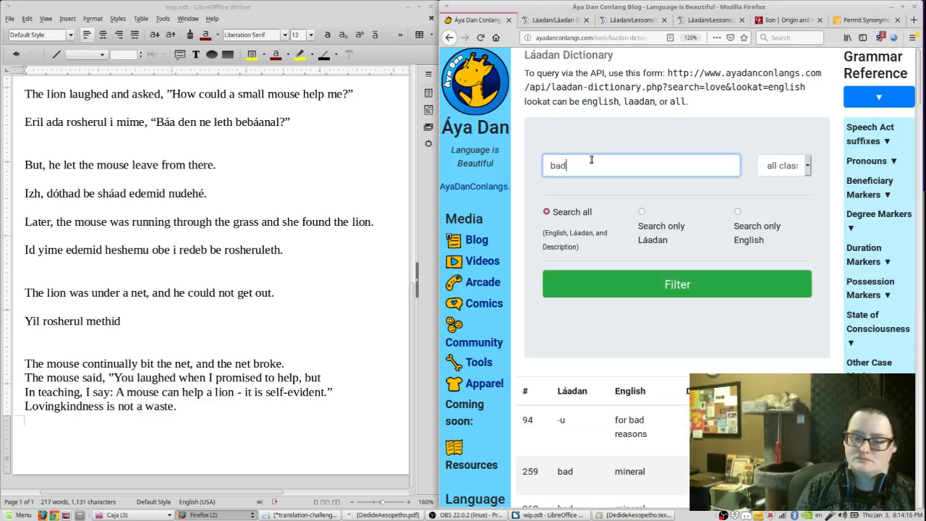
pyautogui.press('BackSpace')
pyautogui.write('g')
pyautogui.press('Return')
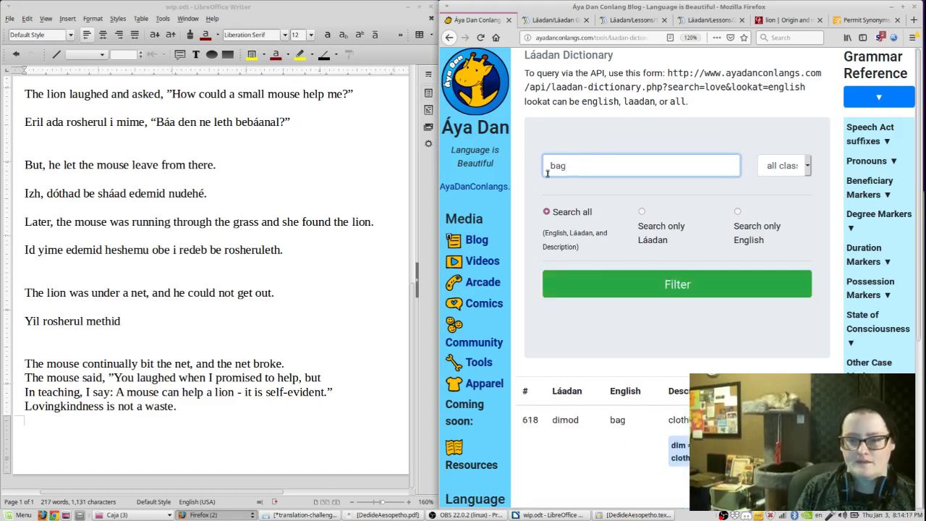
pyautogui.hotkey('alt', 'Tab')
pyautogui.write('imod')
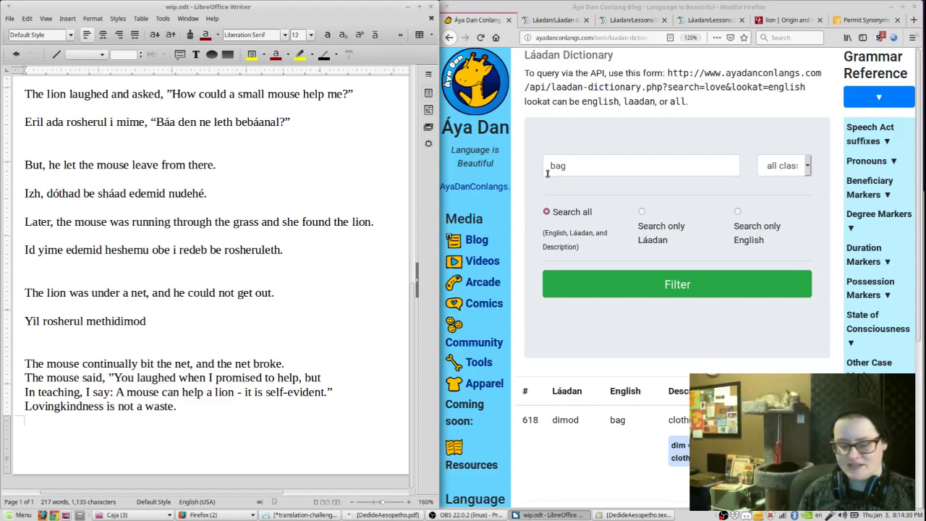
# - Add the ending "eth" to "methidimod" and continue the line with ", i"
pyautogui.write('eth')
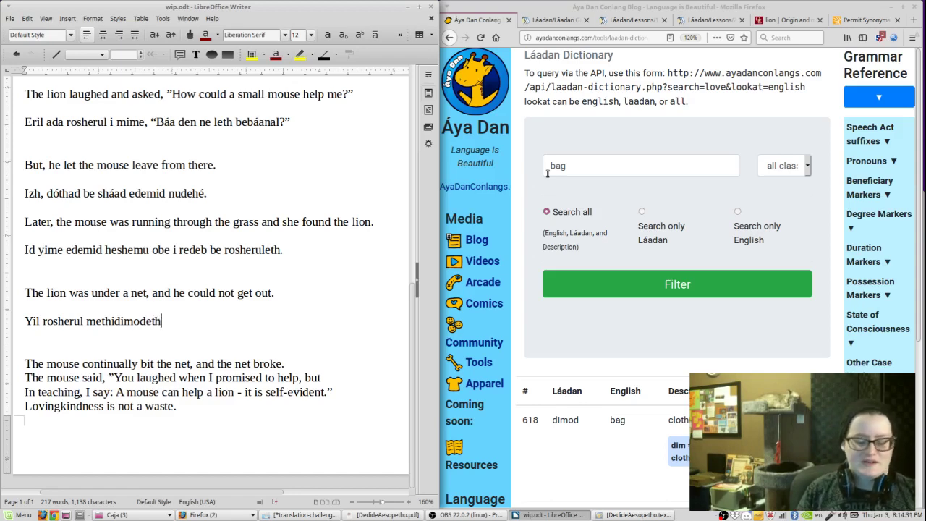
pyautogui.press('BackSpace')
pyautogui.press('BackSpace')
pyautogui.write(', i')
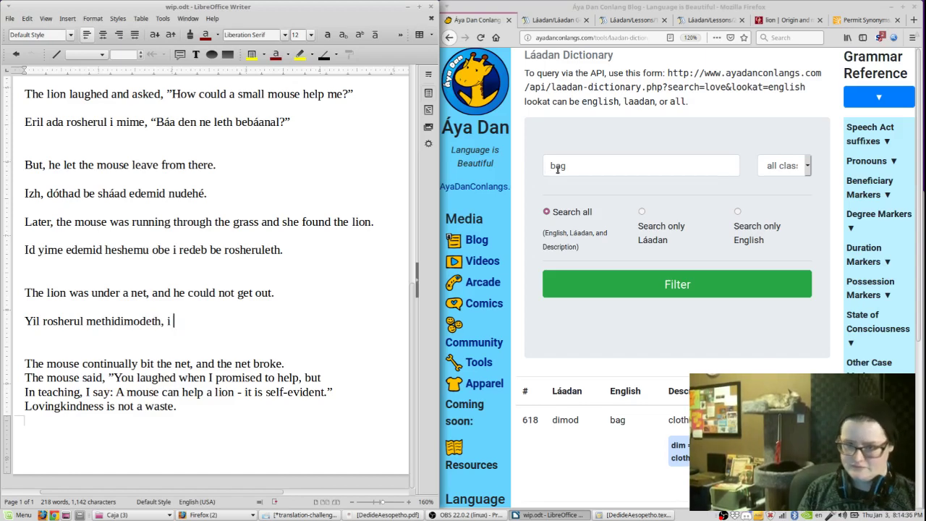
# - Look up "can" and "to be able" in the dictionary and add "thad ra" to the translation line
pyautogui.doubleClick(557, 167)
pyautogui.write('can')
pyautogui.press('Return')
pyautogui.write('to be able')
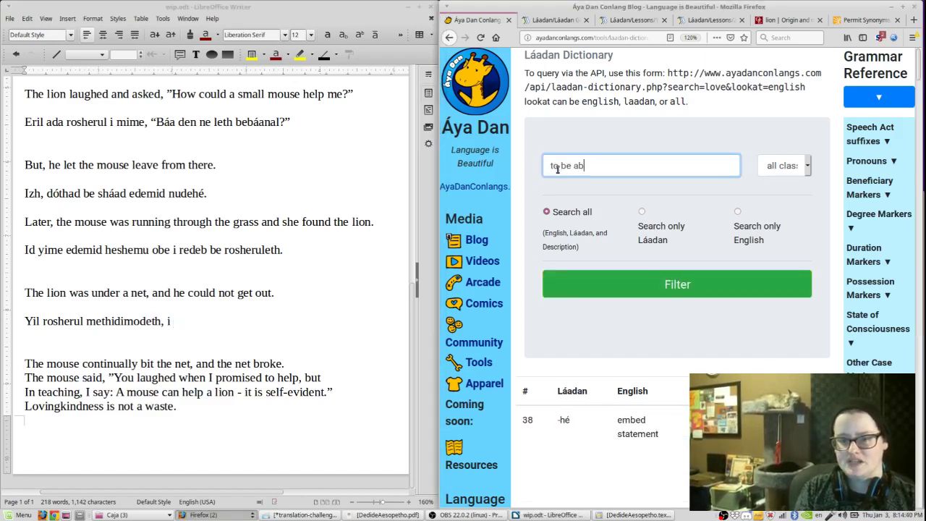
pyautogui.press('Return')
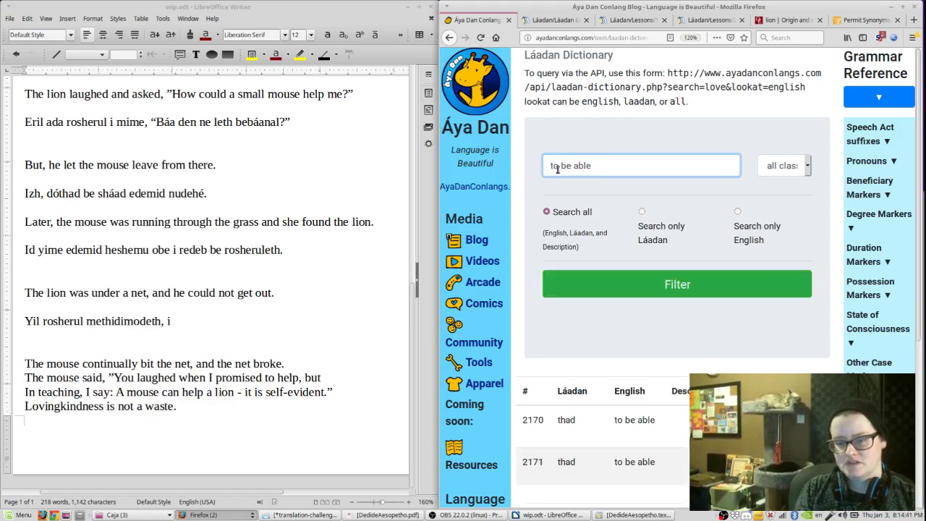
pyautogui.hotkey('alt', 'Tab')
pyautogui.write('thad ra')
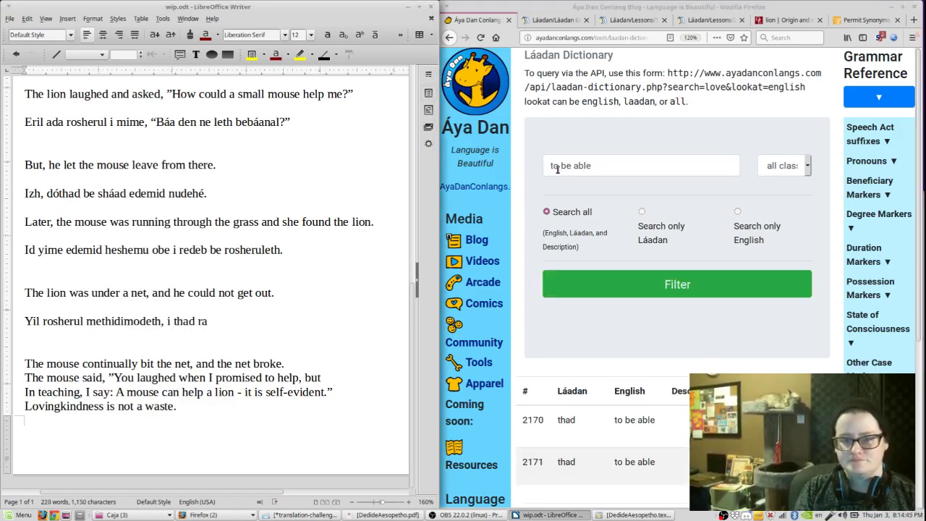
# - Search the Láadan dictionary for "get out"
pyautogui.hotkey('alt', 'Tab')
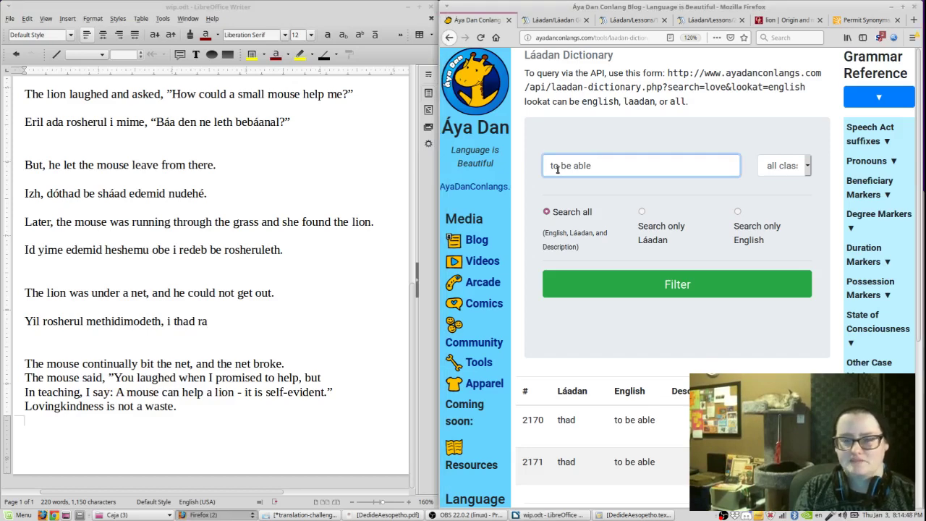
pyautogui.hotkey('ctrl', 'a')
pyautogui.write('get out')
pyautogui.press('Return')
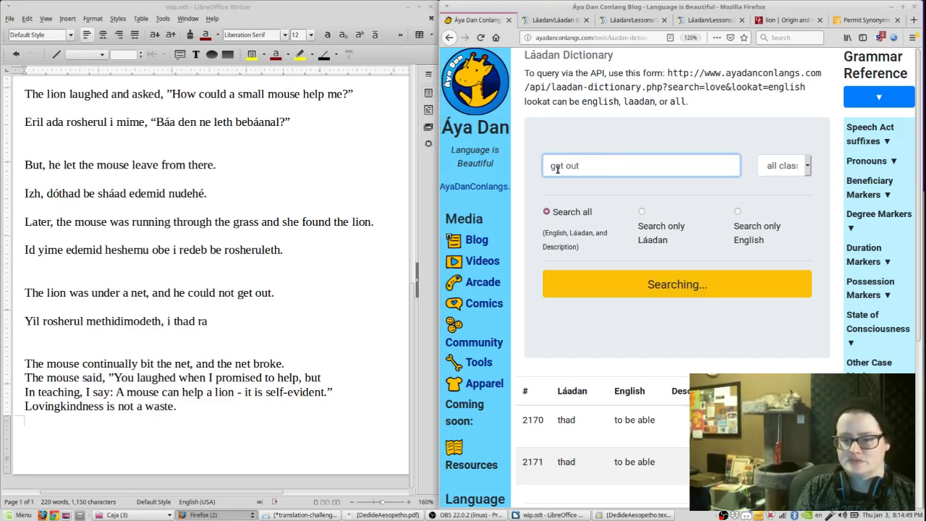
pyautogui.hotkey('ctrl', 'a')
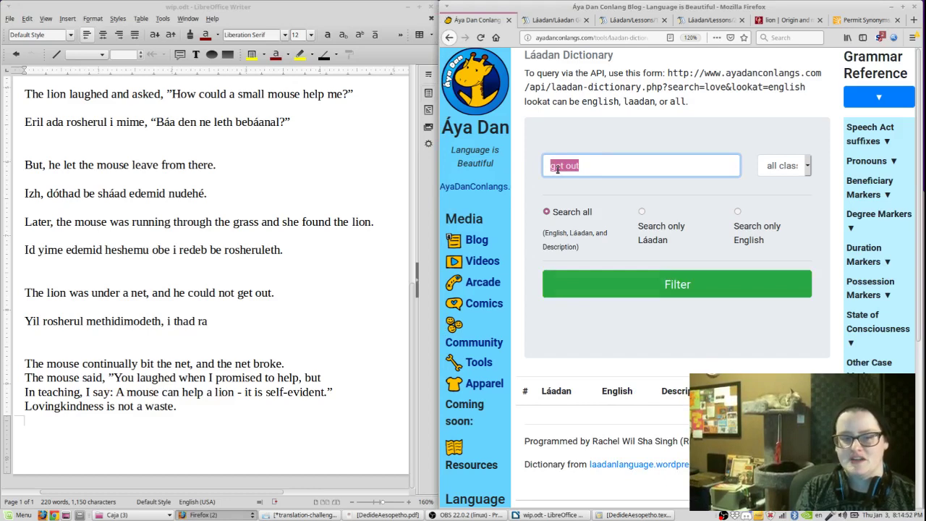
pyautogui.hotkey('alt', 'Left')
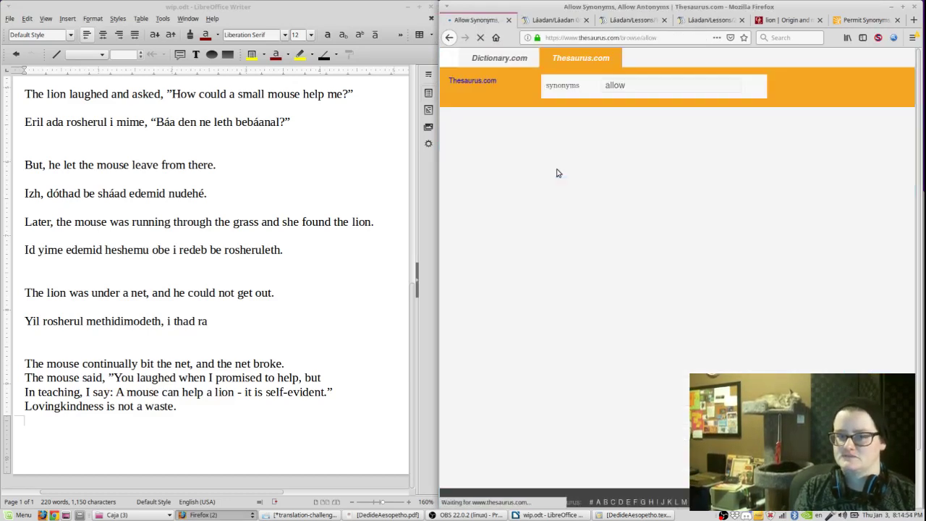
pyautogui.click(449, 38)
# - Search the dictionary for "shaad" and look through the entries for the verb "sháad"
pyautogui.write('shadd')
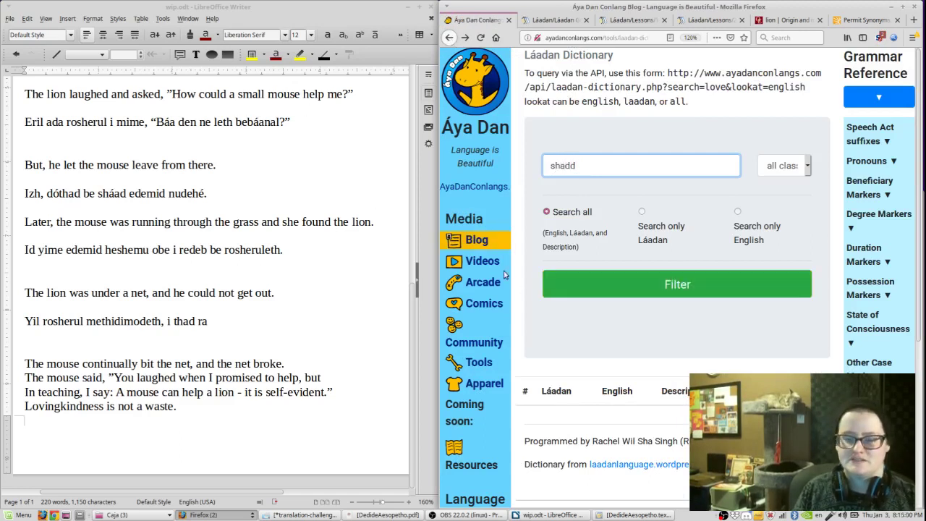
pyautogui.press('BackSpace')
pyautogui.press('BackSpace')
pyautogui.write('ad')
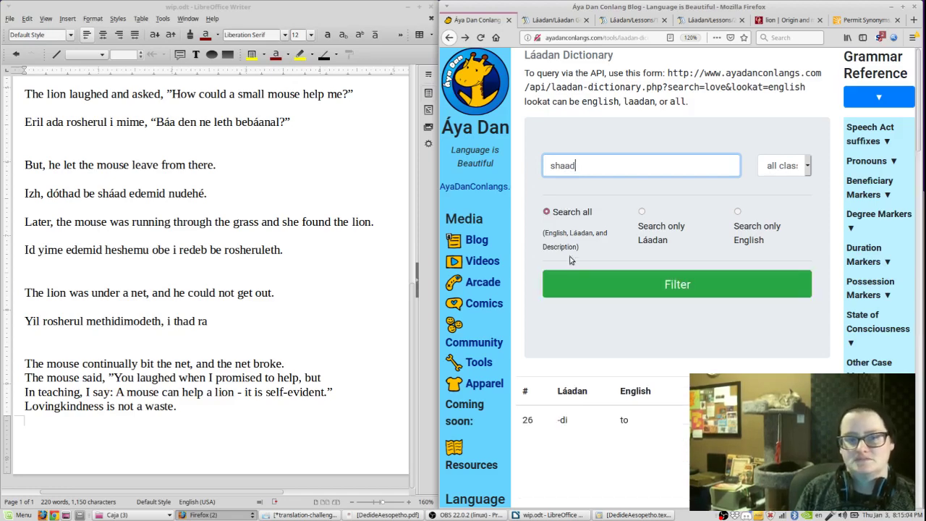
pyautogui.scroll(-5, 614, 435)
pyautogui.scroll(-10, 615, 435)
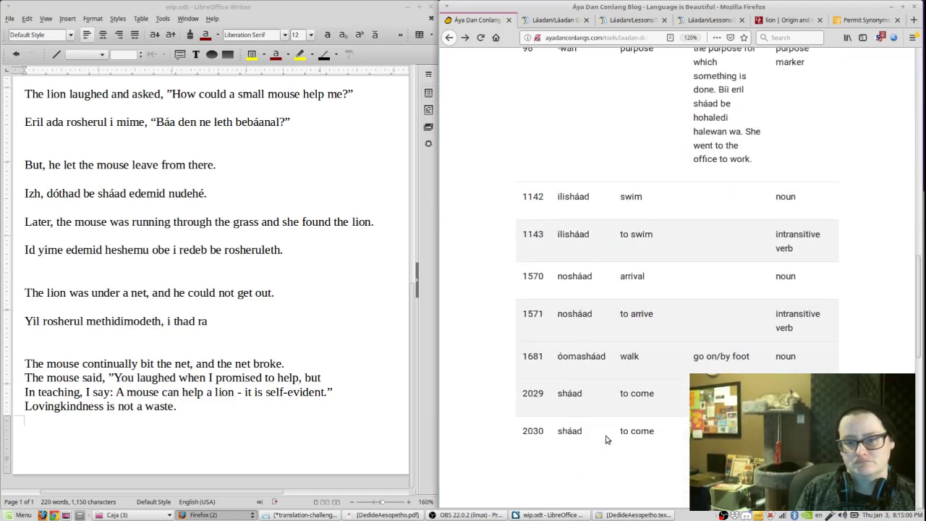
# - Copy "sháad" from the dictionary and paste it as unformatted text after "thad ra" in wip.odt
pyautogui.doubleClick(570, 298)
pyautogui.hotkey('ctrl', 'c')
pyautogui.click(296, 316)
pyautogui.hotkey('ctrl', 'shift', 'v')
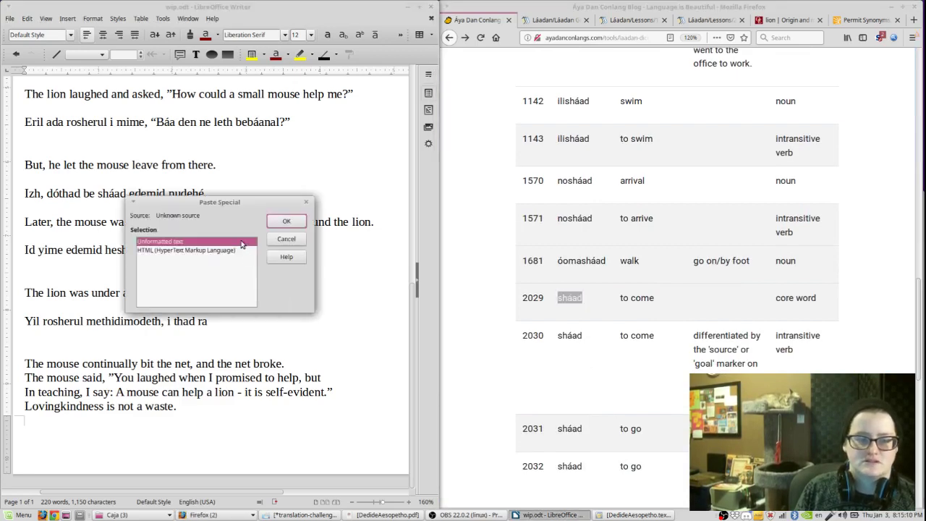
pyautogui.doubleClick(243, 244)
# - Search the Láadan dictionary for "escape" and for "open"
pyautogui.keyDown('shift'); pyautogui.click(529, 378); pyautogui.keyUp('shift')
pyautogui.scroll(6, 547, 355)
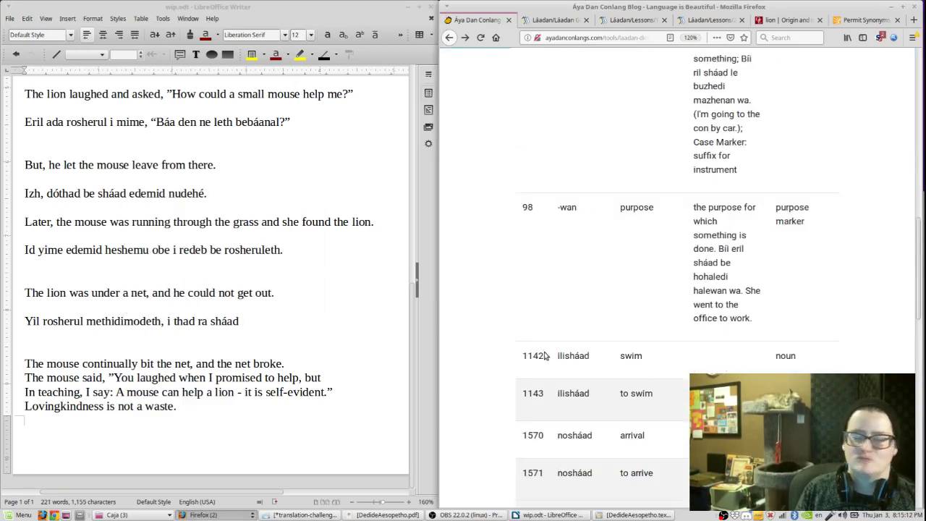
pyautogui.scroll(10, 546, 355)
pyautogui.moveTo(629, 103); pyautogui.dragTo(539, 100)
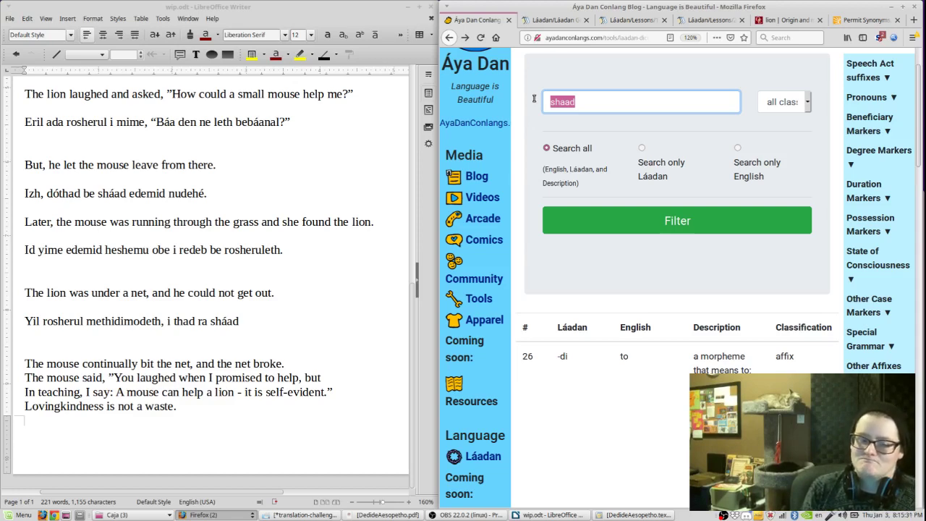
pyautogui.write('escape')
pyautogui.press('BackSpace')
pyautogui.press('BackSpace')
pyautogui.press('BackSpace')
pyautogui.press('BackSpace')
pyautogui.write('cape')
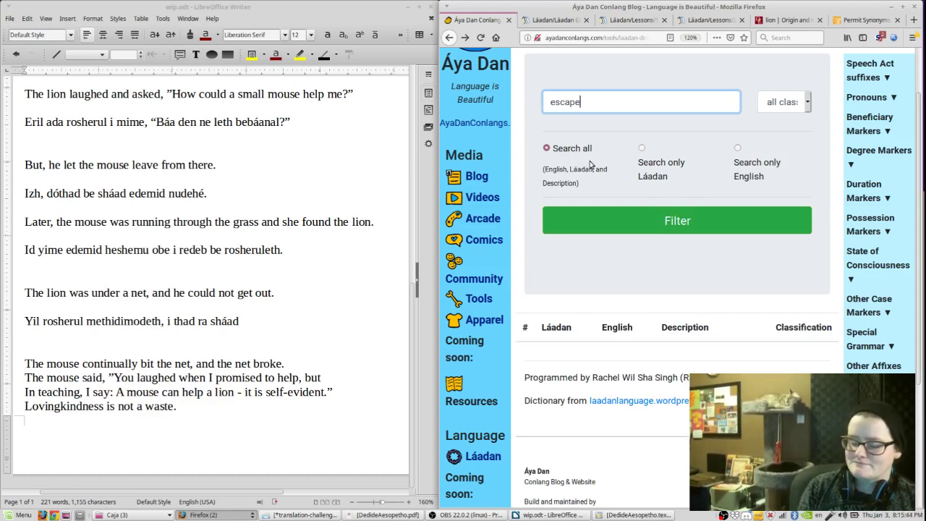
pyautogui.hotkey('ctrl', 'a')
pyautogui.write('open')
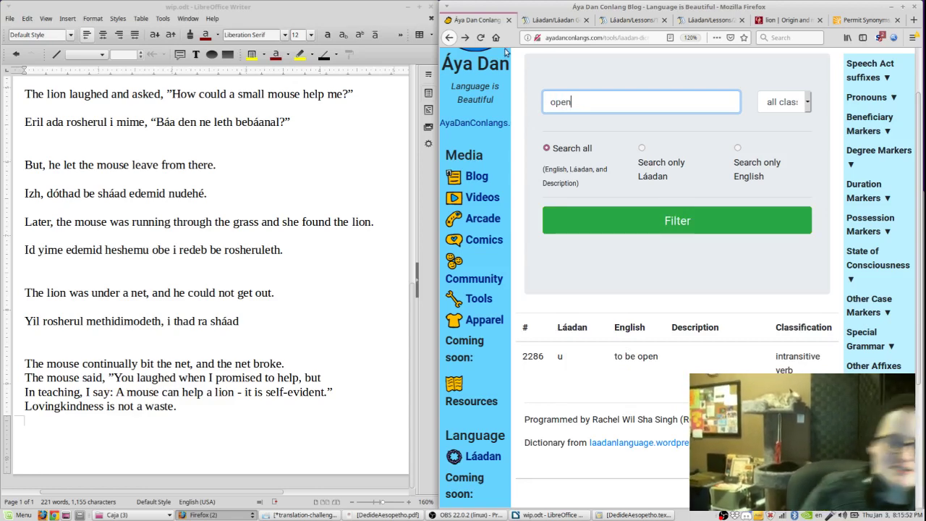
# - Finish the net line's translation with "nude." in wip.odt and compare it with the corresponding line in DedideAesopetho.pdf
pyautogui.click(244, 336)
pyautogui.click(251, 320)
pyautogui.write('nuhe.')
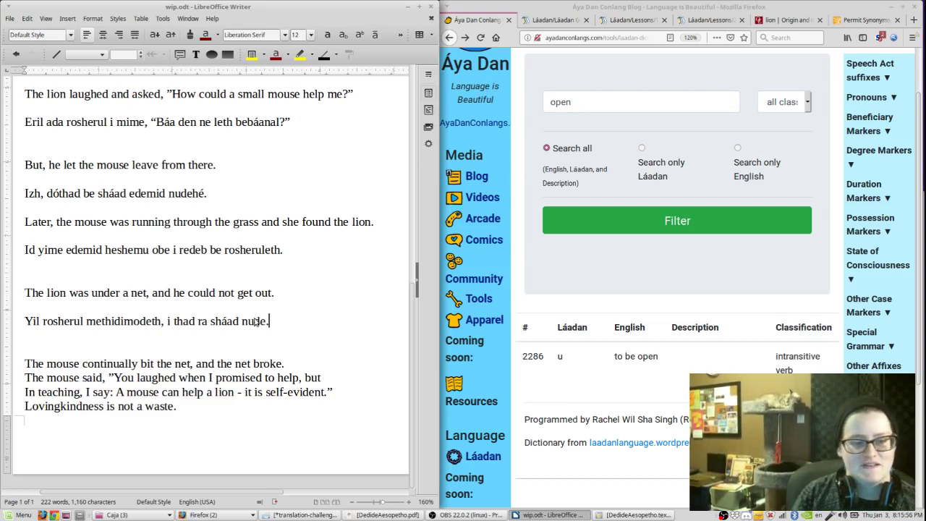
pyautogui.click(410, 514)
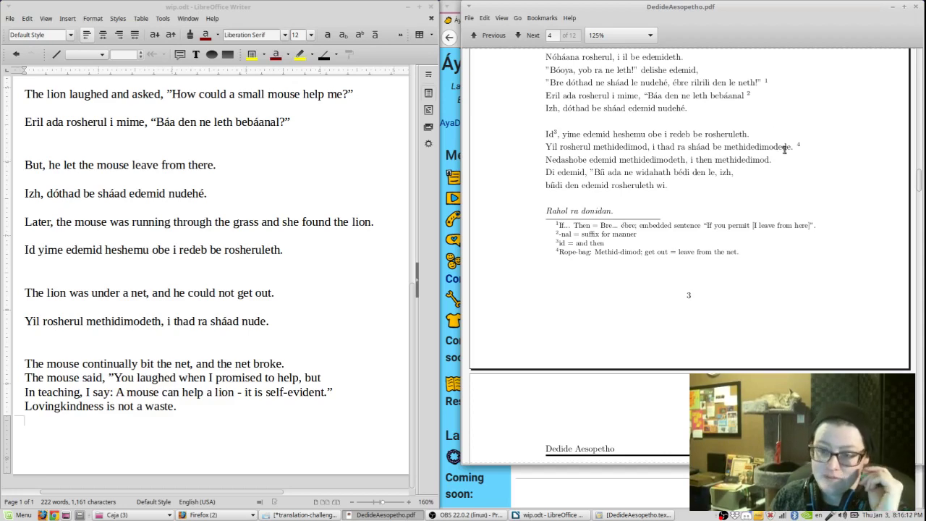
pyautogui.moveTo(788, 147); pyautogui.dragTo(788, 147)
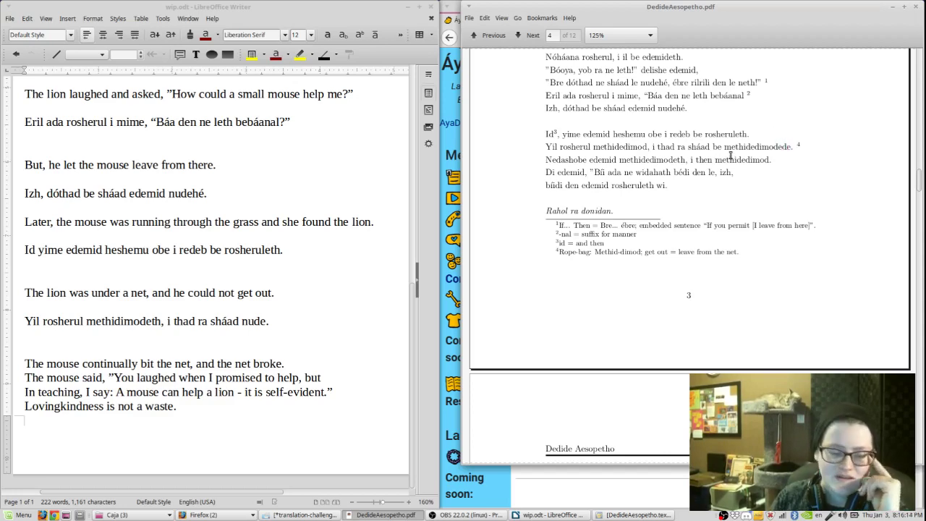
# - Search the Láadan dictionary for "there" and find its entry among the results
pyautogui.click(893, 11)
pyautogui.click(721, 95)
pyautogui.hotkey('ctrl', 'a')
pyautogui.write('there')
pyautogui.press('Return')
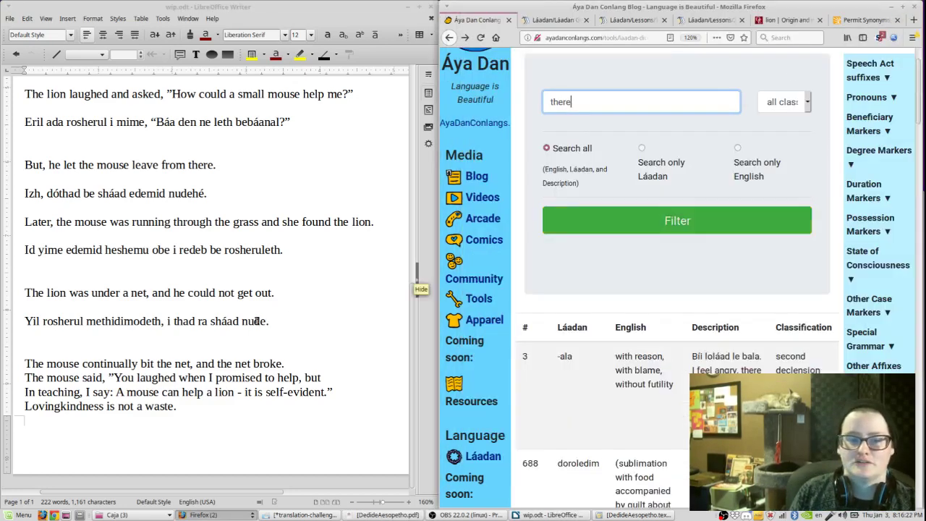
pyautogui.scroll(-12, 727, 367)
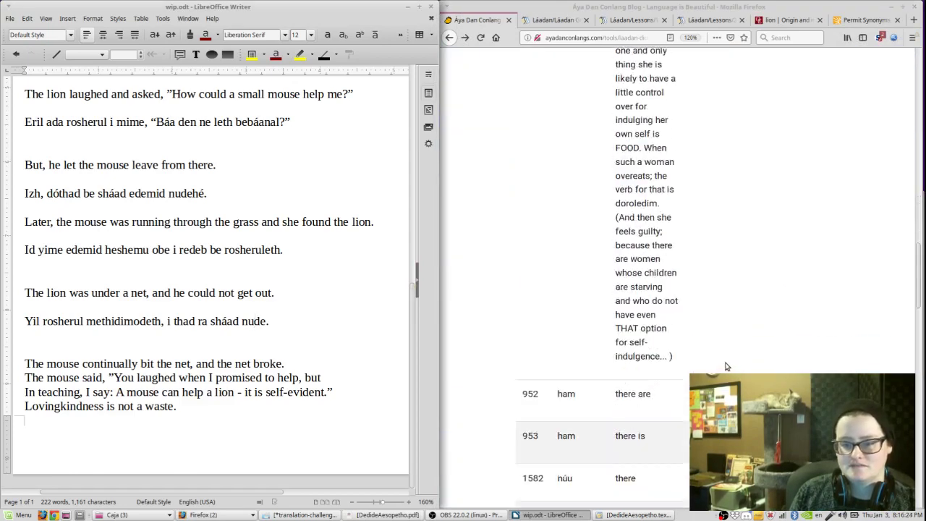
pyautogui.scroll(-3, 727, 367)
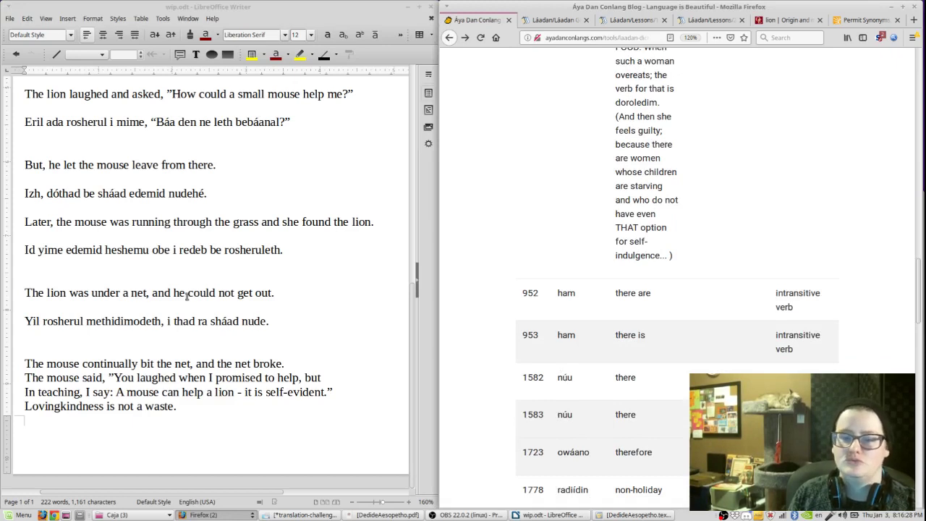
# - Replace the stem "nu" in "nude" with "núu" from the dictionary so the line ends in "núude."
pyautogui.doubleClick(564, 377)
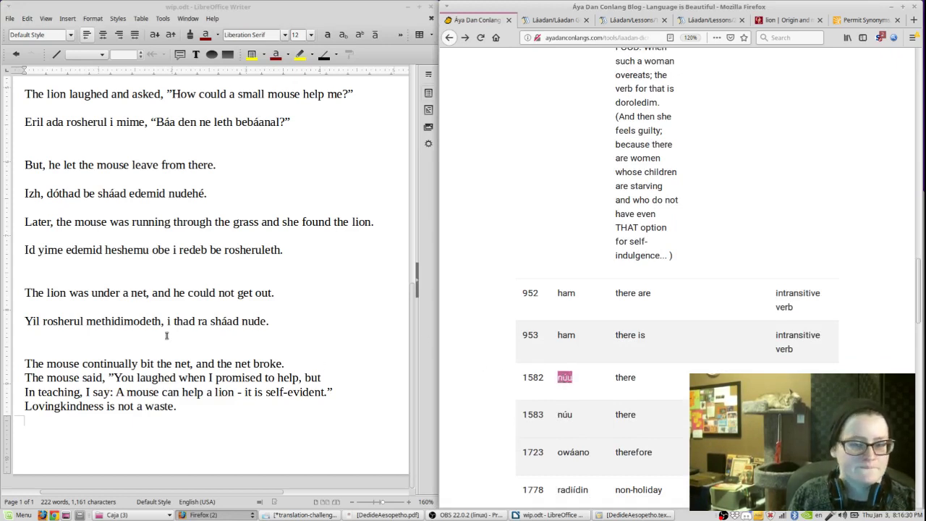
pyautogui.moveTo(254, 321); pyautogui.dragTo(242, 322)
pyautogui.press('BackSpace')
pyautogui.hotkey('ctrl', 'v')
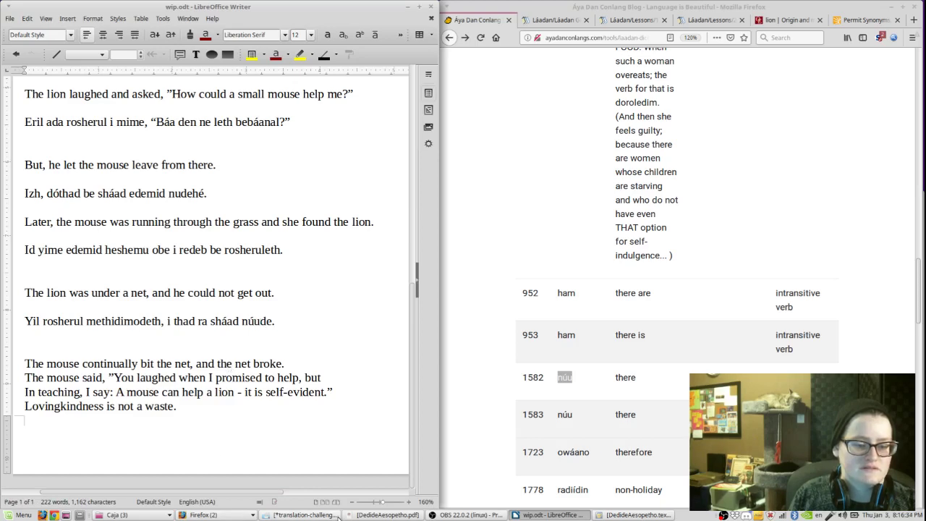
# - Copy "Yil rosherul methidimodeth, i thad ra sháad núude." from wip.odt into DedideAesopetho.tex on its own line above the old version
pyautogui.click(377, 514)
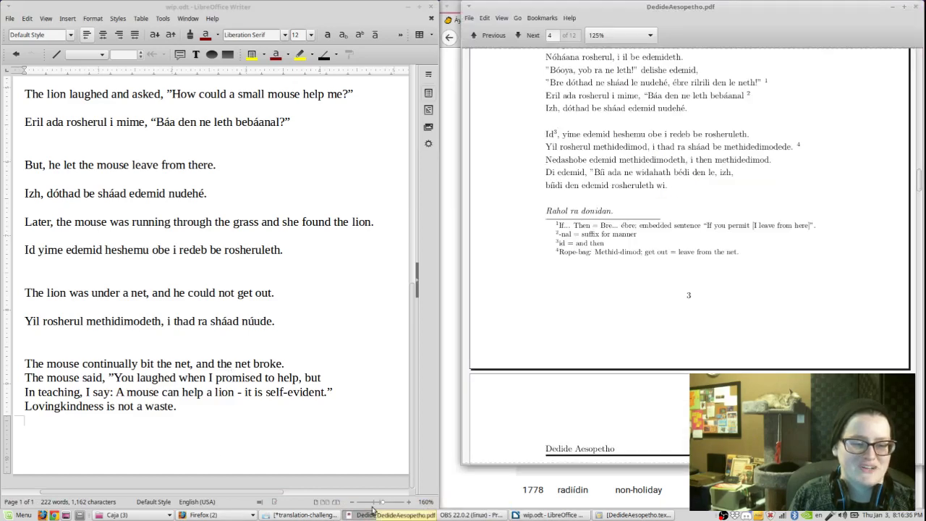
pyautogui.moveTo(309, 327); pyautogui.dragTo(207, 330)
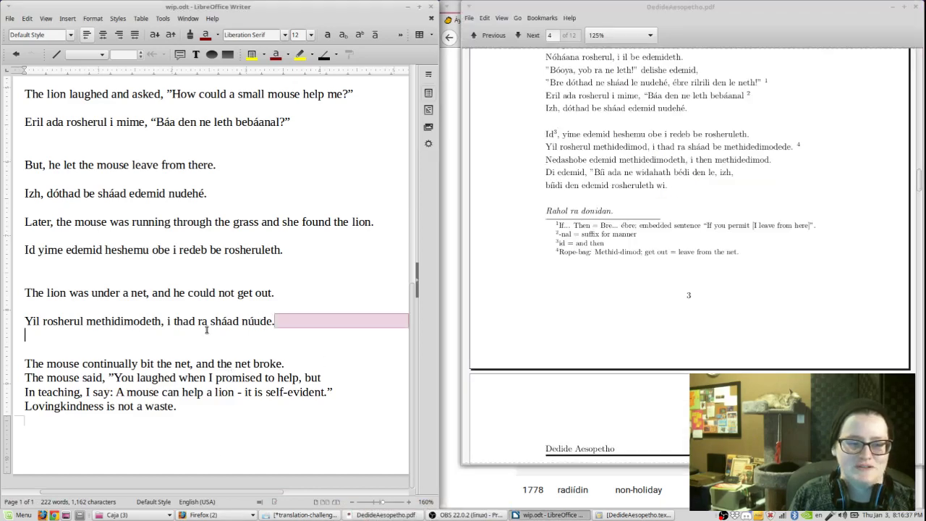
pyautogui.tripleClick(19, 319)
pyautogui.click(609, 516)
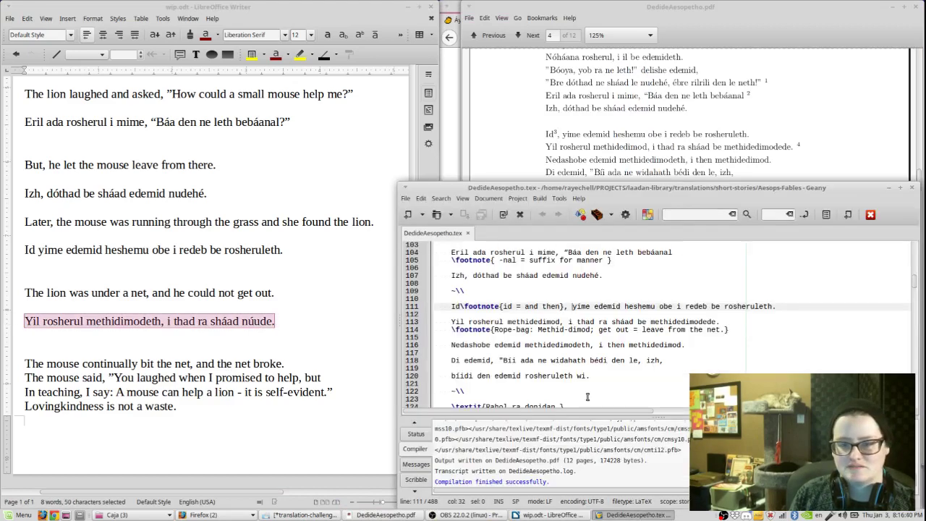
pyautogui.click(494, 325)
pyautogui.press('Home')
pyautogui.hotkey('ctrl', 'v')
pyautogui.press('Return')
pyautogui.press('Return')
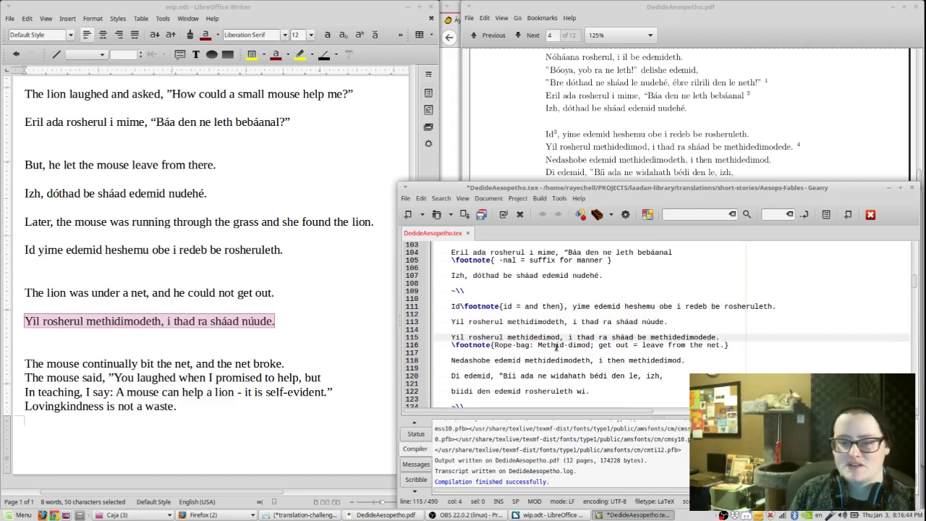
# - Delete the old "Yil rosherul methidedimod" line above the rope-bag footnote and recompile the PDF
pyautogui.click(564, 346)
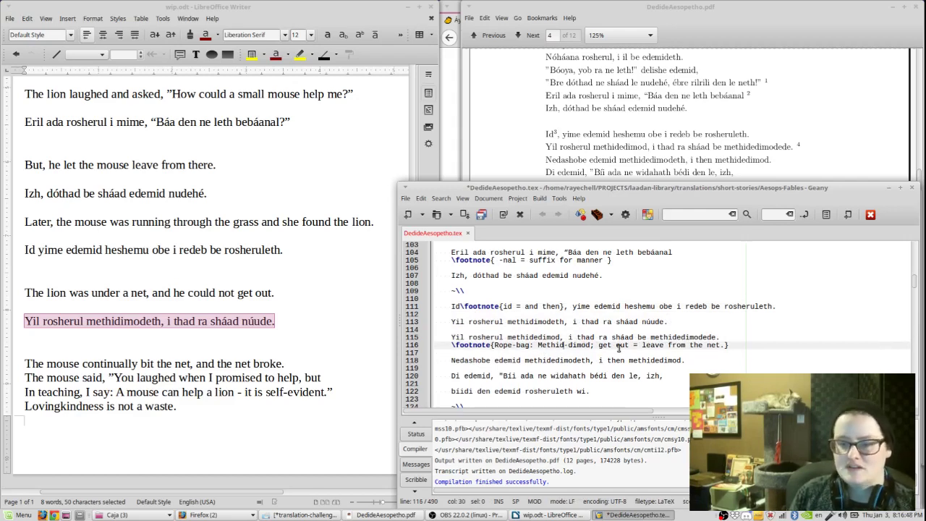
pyautogui.moveTo(651, 345); pyautogui.dragTo(700, 346)
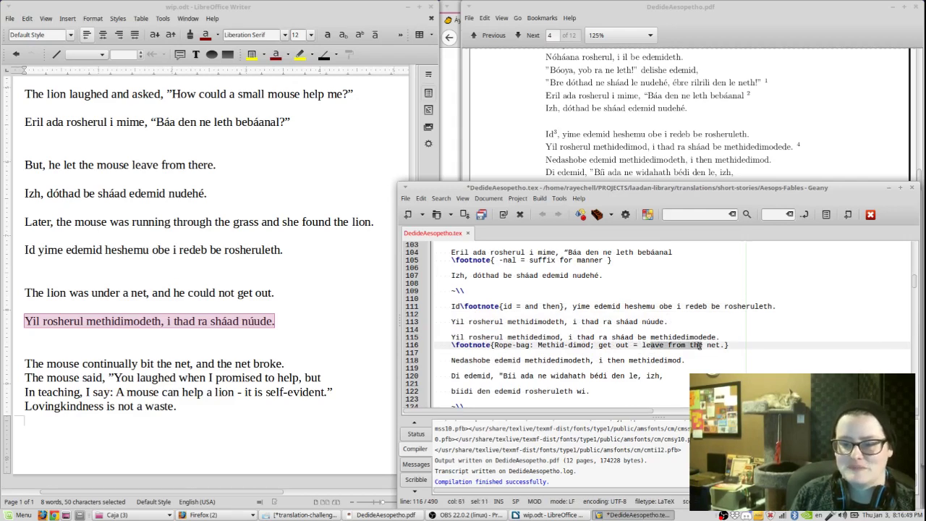
pyautogui.click(646, 346)
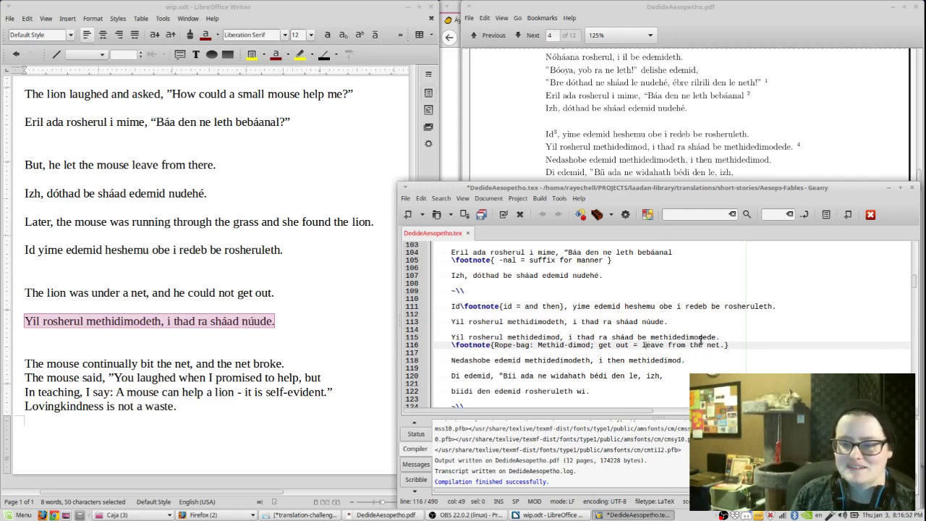
pyautogui.moveTo(722, 338); pyautogui.dragTo(453, 337)
pyautogui.press('BackSpace')
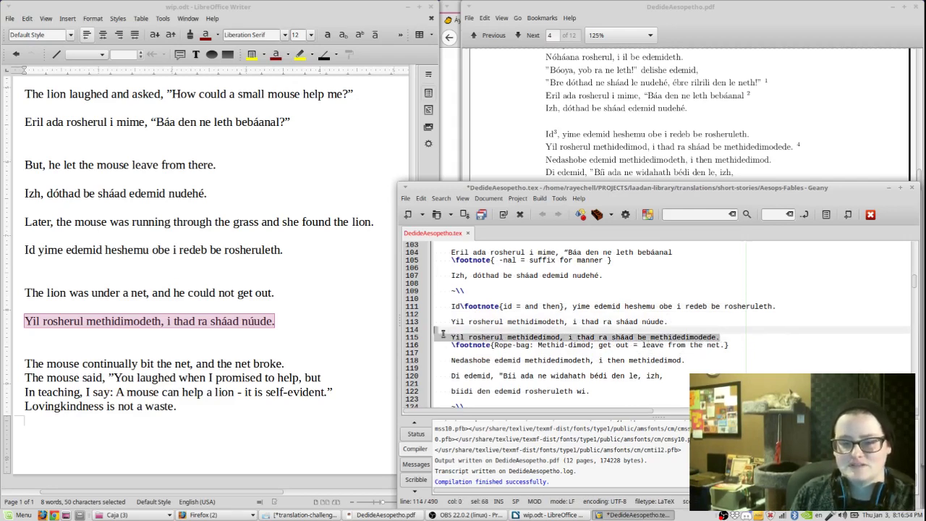
pyautogui.press('BackSpace')
pyautogui.press('BackSpace')
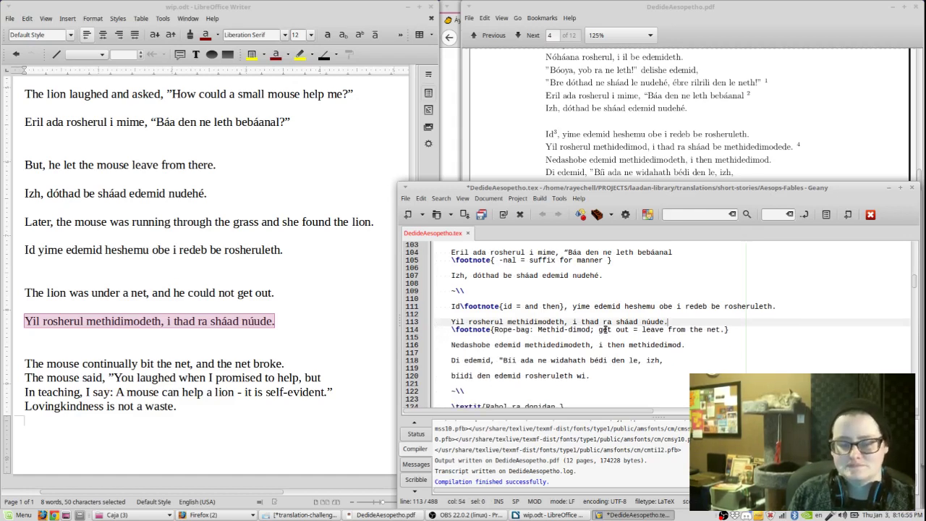
pyautogui.press('F8')
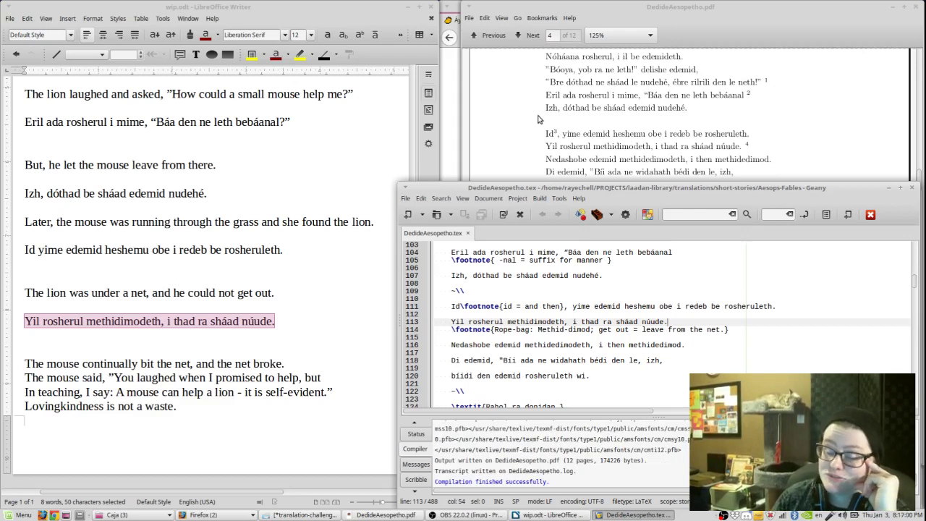
pyautogui.click(539, 119)
# - In wip.odt, add spacing below "The mouse continually bit the net" and insert a page break before that sentence
pyautogui.click(349, 193)
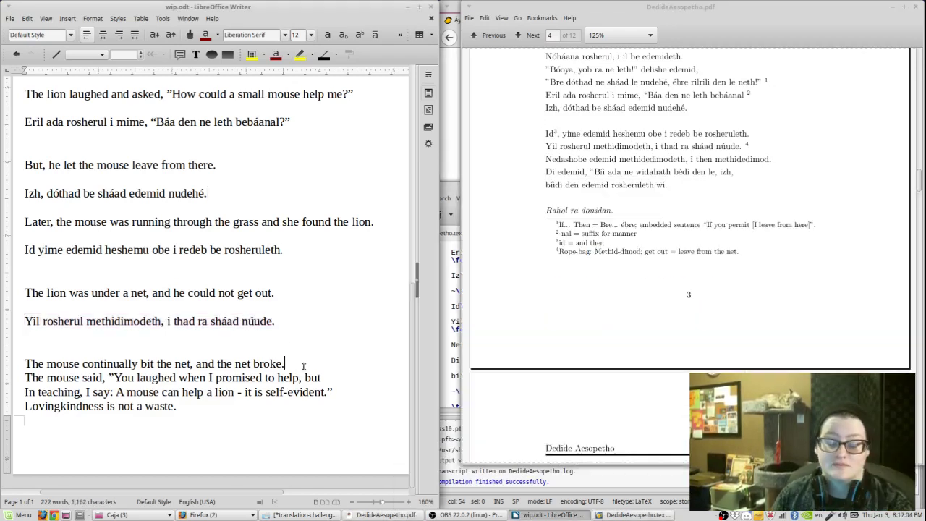
pyautogui.press('Return')
pyautogui.press('Down')
pyautogui.press('End')
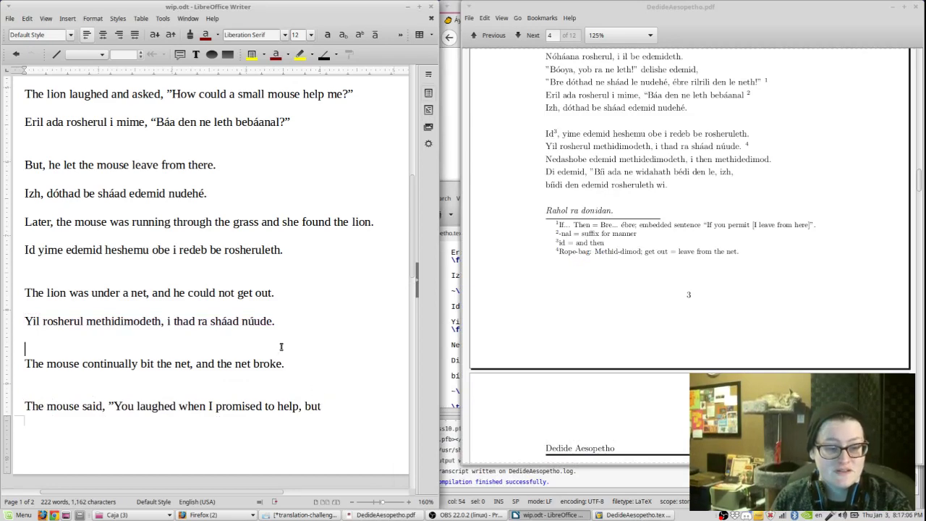
pyautogui.hotkey('ctrl', 'Return')
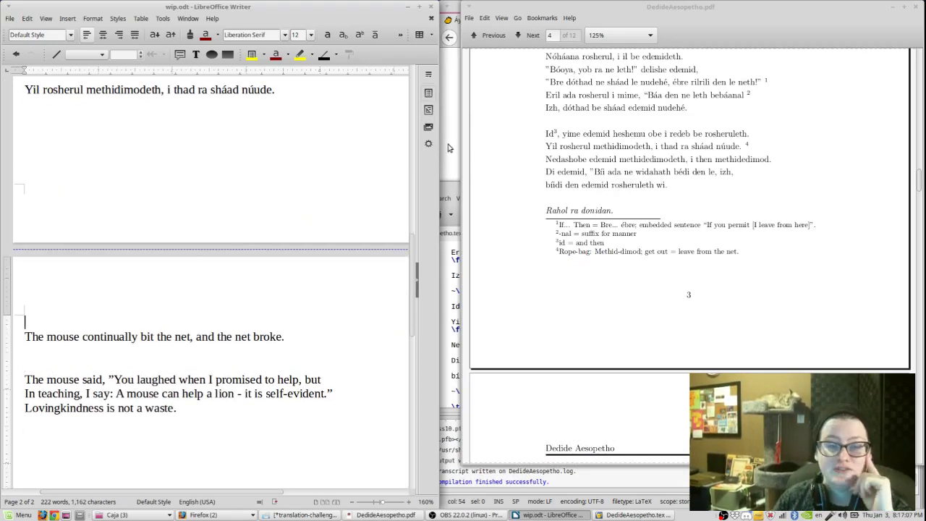
# - Read the duration and repetition marker tables in the Wikibooks Láadan grammar reference for a way to express "continually"
pyautogui.click(448, 148)
pyautogui.scroll(10, 515, 250)
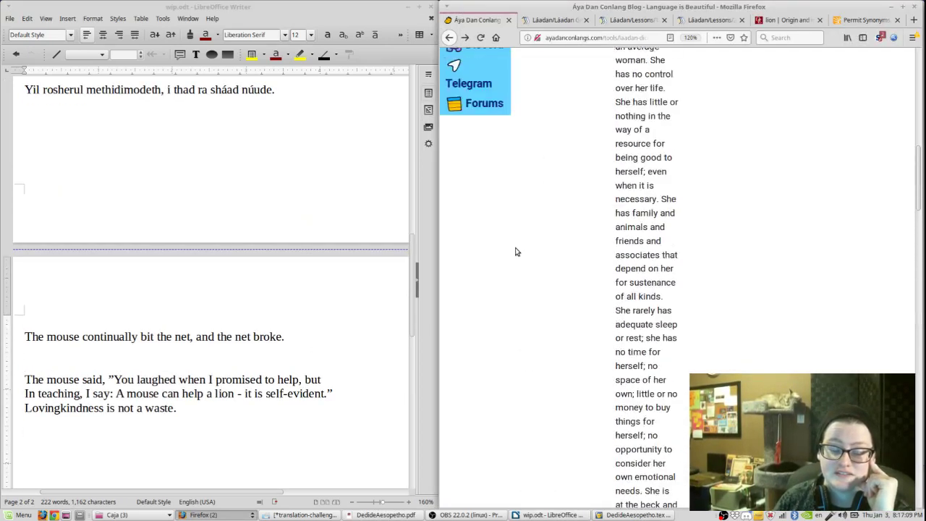
pyautogui.scroll(10, 515, 252)
pyautogui.click(544, 22)
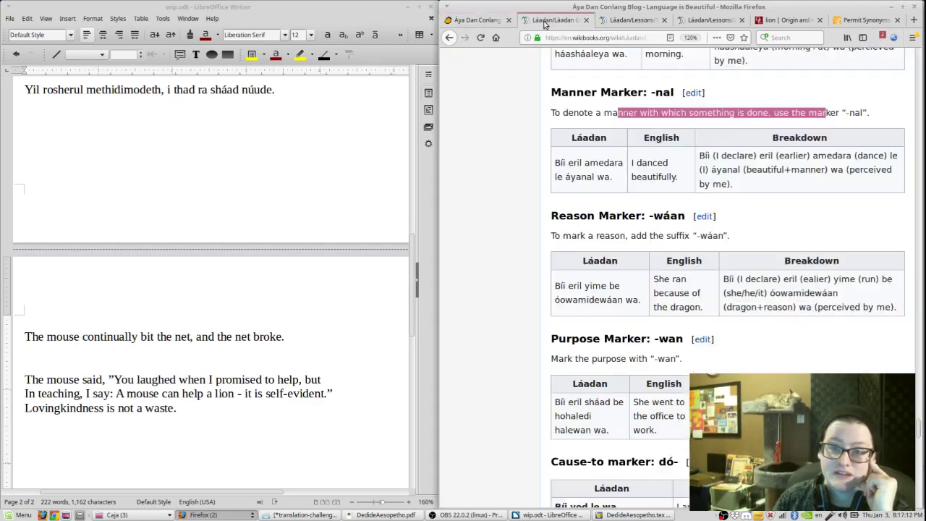
pyautogui.scroll(10, 565, 153)
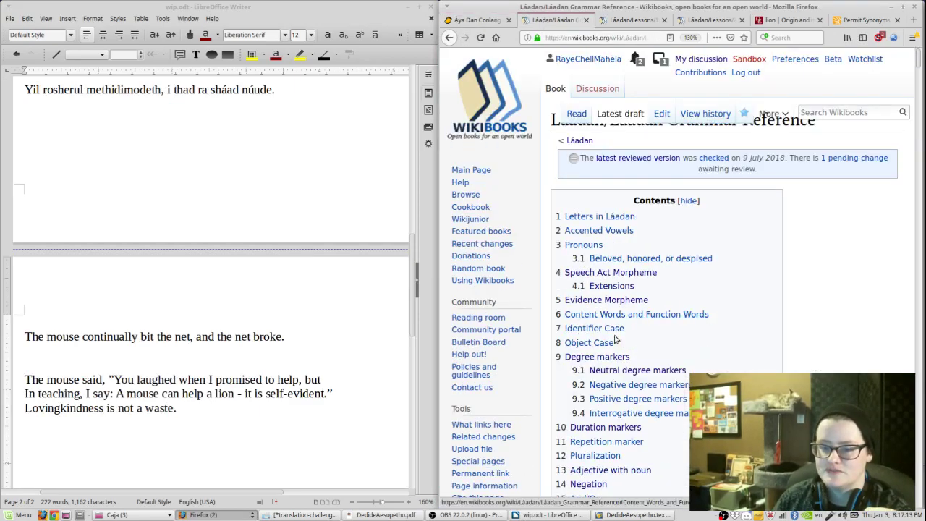
pyautogui.click(626, 429)
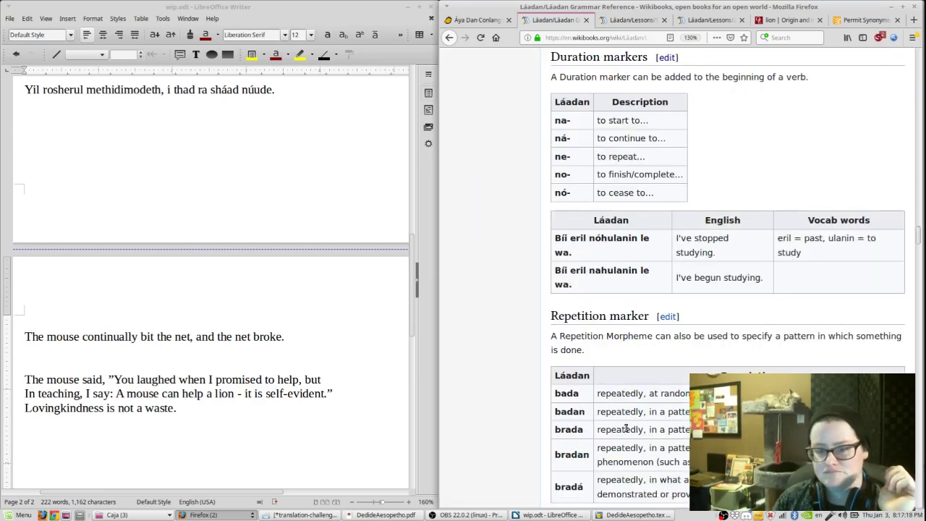
pyautogui.scroll(-1, 626, 428)
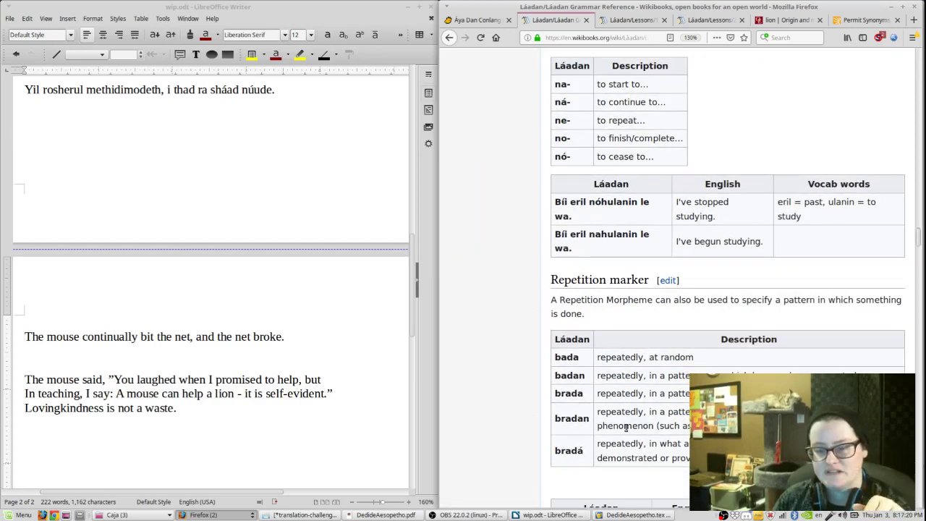
pyautogui.scroll(2, 622, 423)
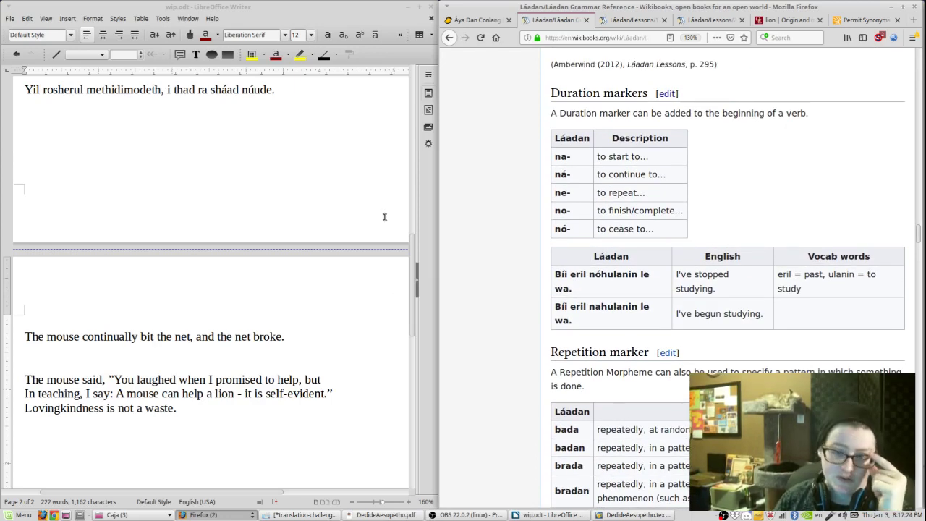
# - Search the Láadan dictionary for "to bite"
pyautogui.click(457, 24)
pyautogui.click(579, 102)
pyautogui.write('to bite')
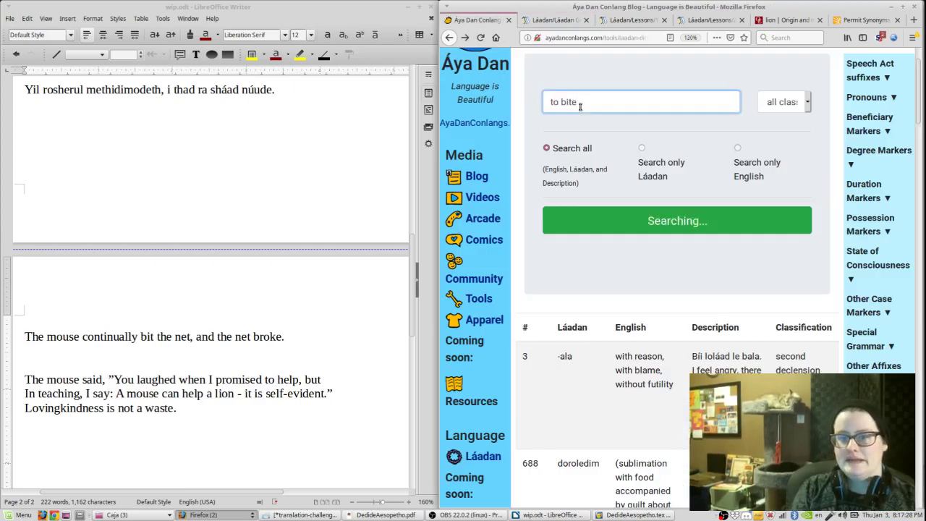
# - Start the translation below "The mouse continually bit the net" with the dictionary word "dashobe", capitalized as "Dashobe"
pyautogui.click(339, 338)
pyautogui.press('Return')
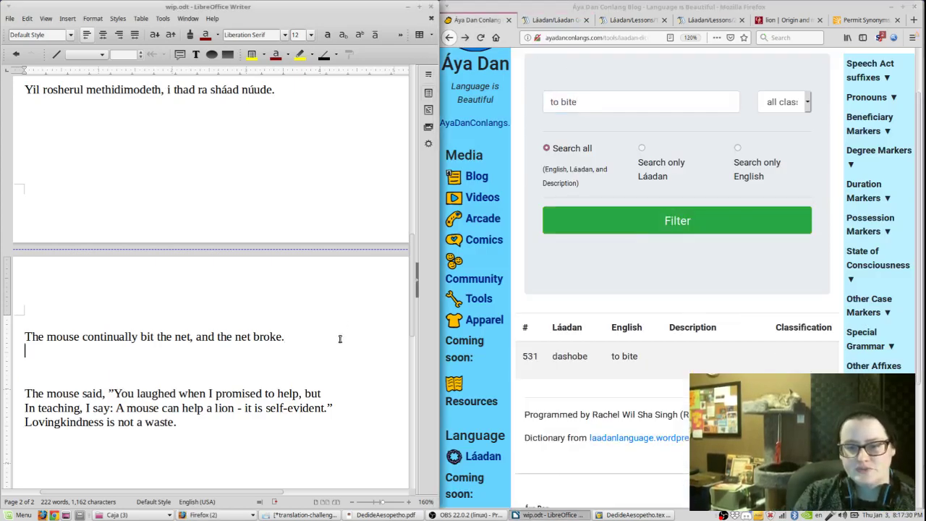
pyautogui.press('Return')
pyautogui.doubleClick(576, 359)
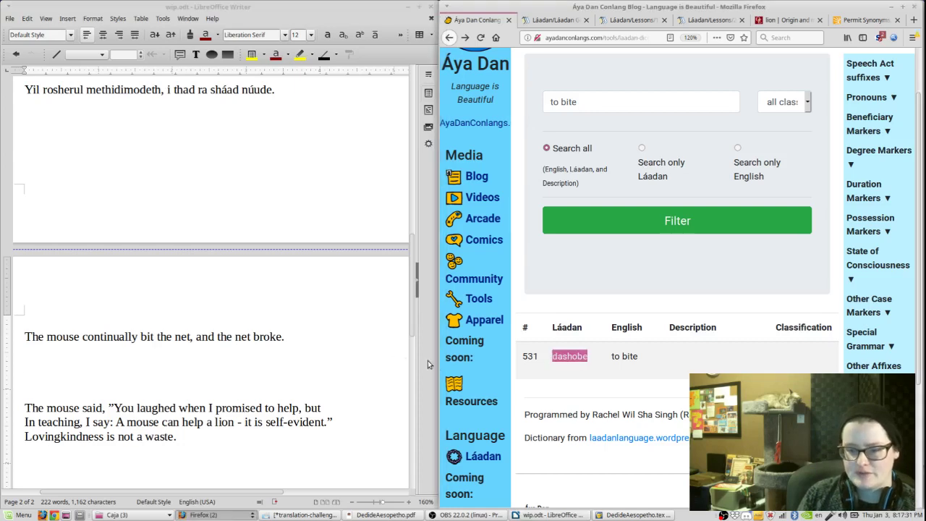
pyautogui.click(112, 362)
pyautogui.write('dashobe')
pyautogui.press('Home')
pyautogui.press('Delete')
pyautogui.write('D')
pyautogui.press('End')
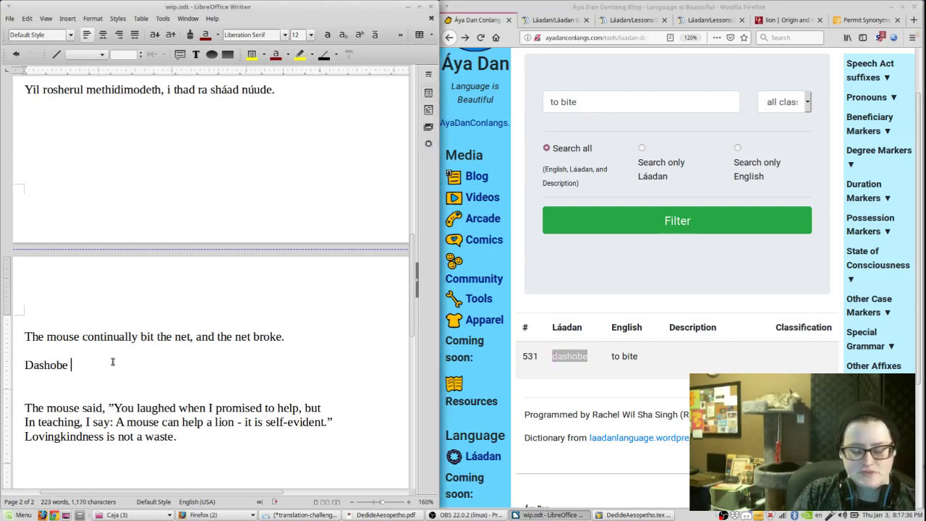
# - Add "edemid" to the translation and prefix the verb with the repetition marker ne-, so the line reads "Nedashobe edemid"
pyautogui.write('edemid')
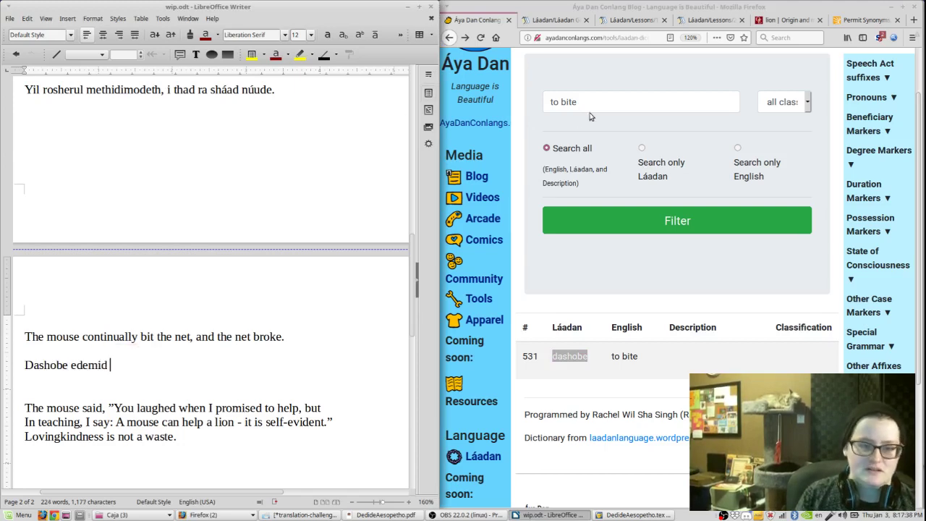
pyautogui.doubleClick(603, 106)
pyautogui.click(556, 21)
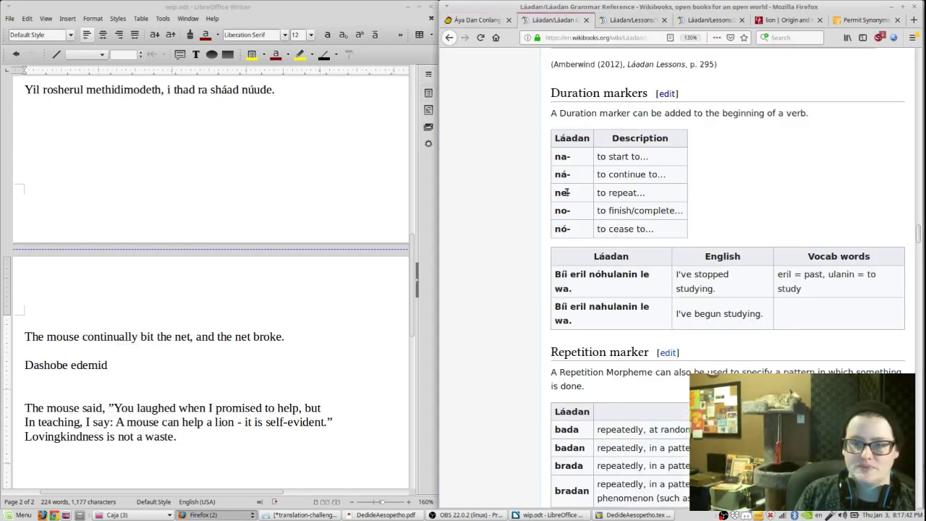
pyautogui.click(25, 365)
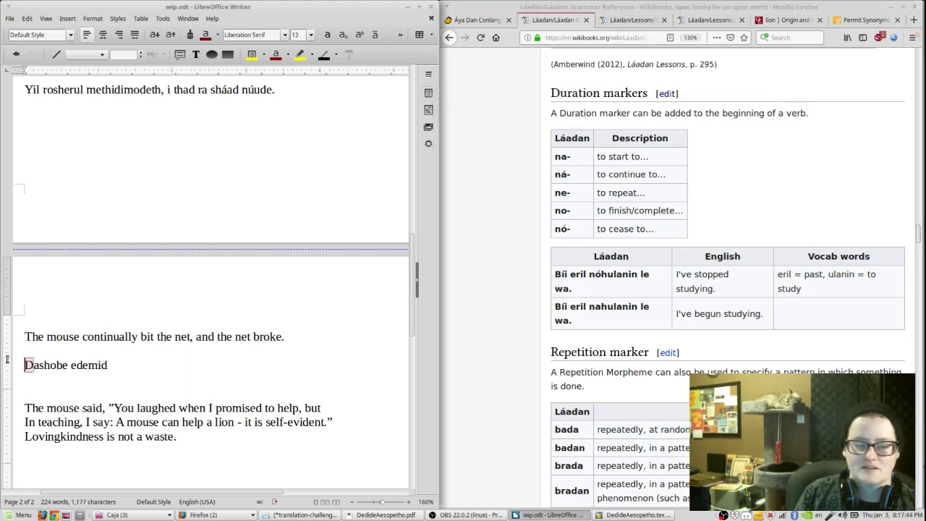
pyautogui.press('Delete')
pyautogui.write('Ned')
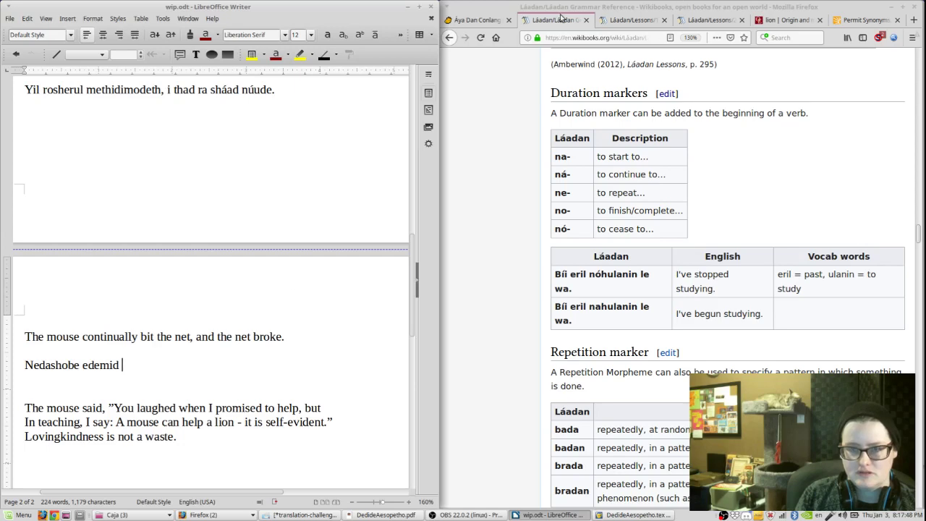
# - Copy "methidimodeth" from the previous translated line to the end of "Nedashobe edemid" and follow it with ", i"
pyautogui.doubleClick(116, 89)
pyautogui.hotkey('ctrl', 'c')
pyautogui.click(141, 364)
pyautogui.hotkey('ctrl', 'v')
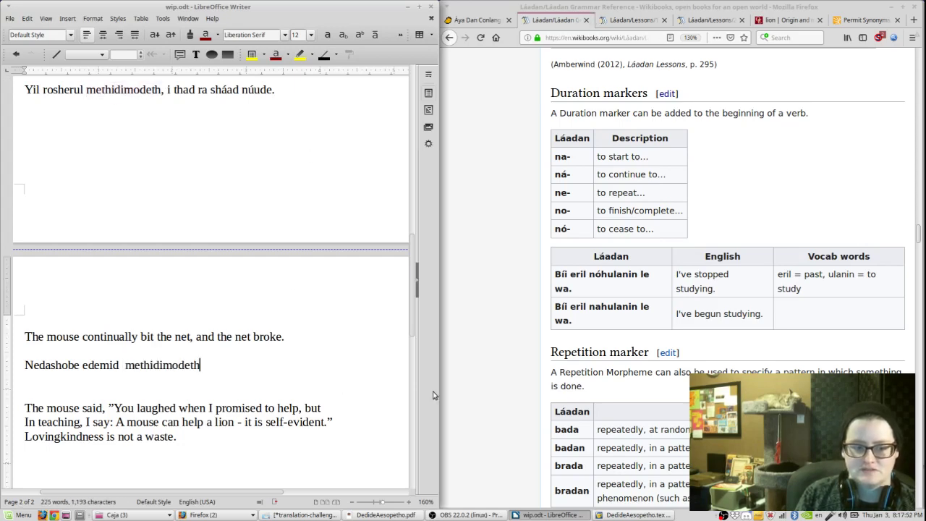
pyautogui.write(',')
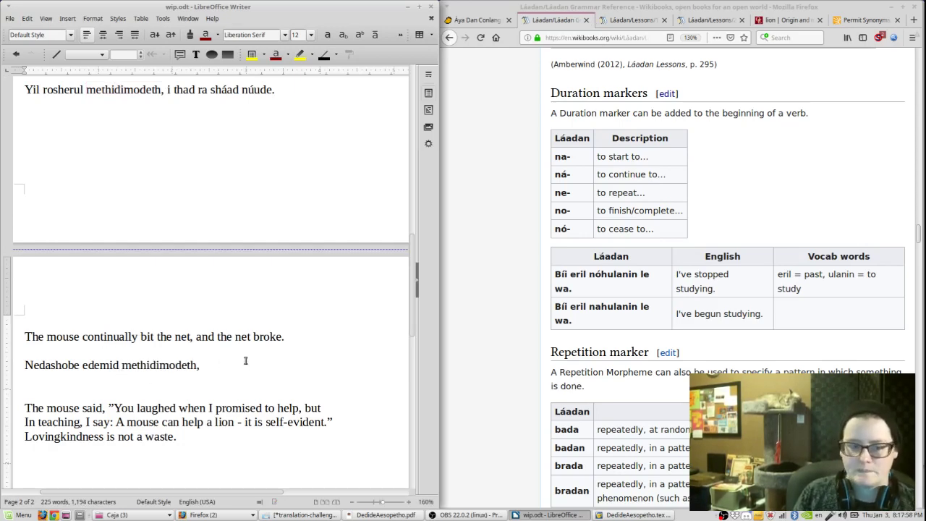
pyautogui.write('i')
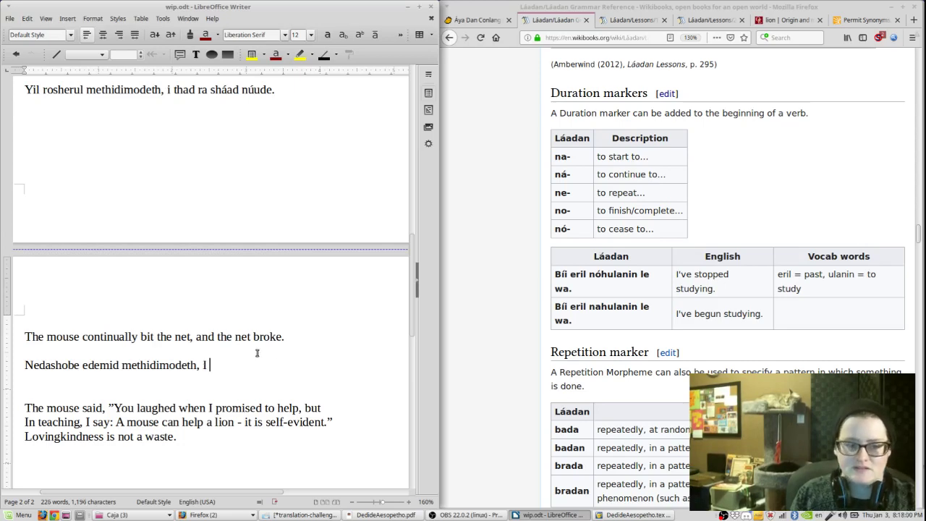
# - Search the Láadan dictionary for "to break"
pyautogui.click(492, 20)
pyautogui.tripleClick(594, 93)
pyautogui.write('to break')
pyautogui.press('Return')
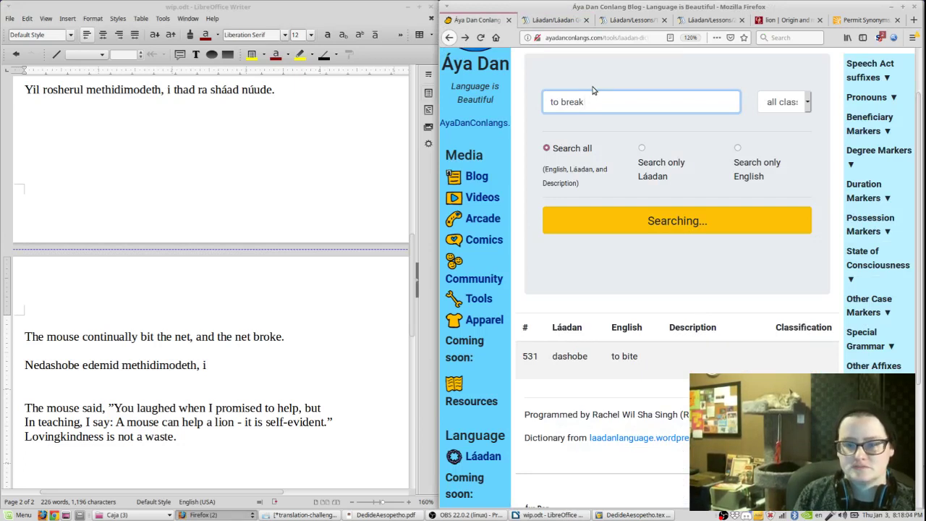
# - Finish the net sentence in wip.odt with "then methidimod.", keeping single spaces between the words
pyautogui.click(392, 4)
pyautogui.write('then  methidimodeth')
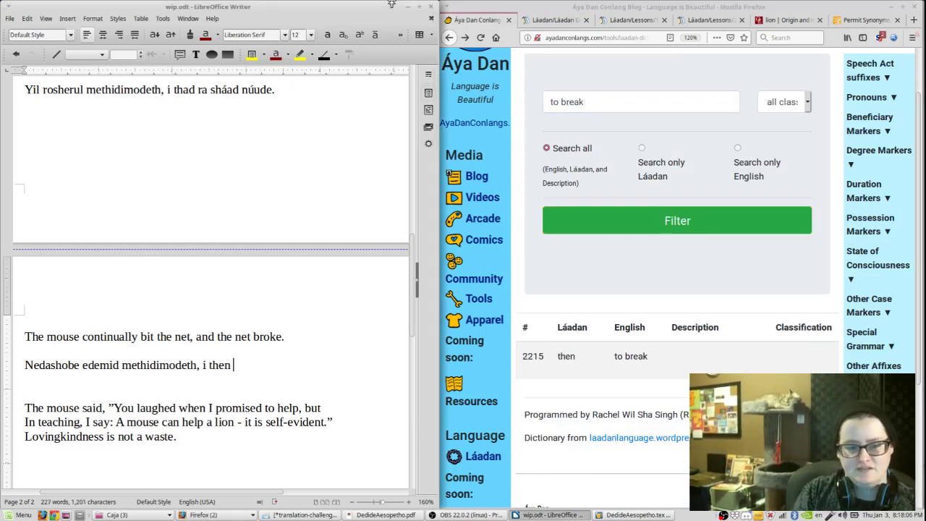
pyautogui.press('BackSpace')
pyautogui.press('BackSpace')
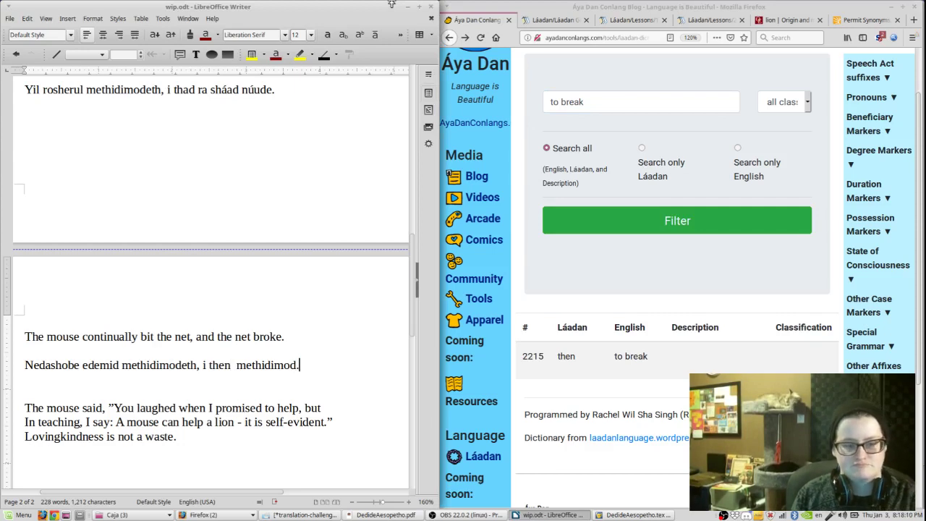
pyautogui.click(235, 365)
pyautogui.press('BackSpace')
# - Check the existing translation of the net sentence in DedideAesopetho.pdf
pyautogui.click(383, 514)
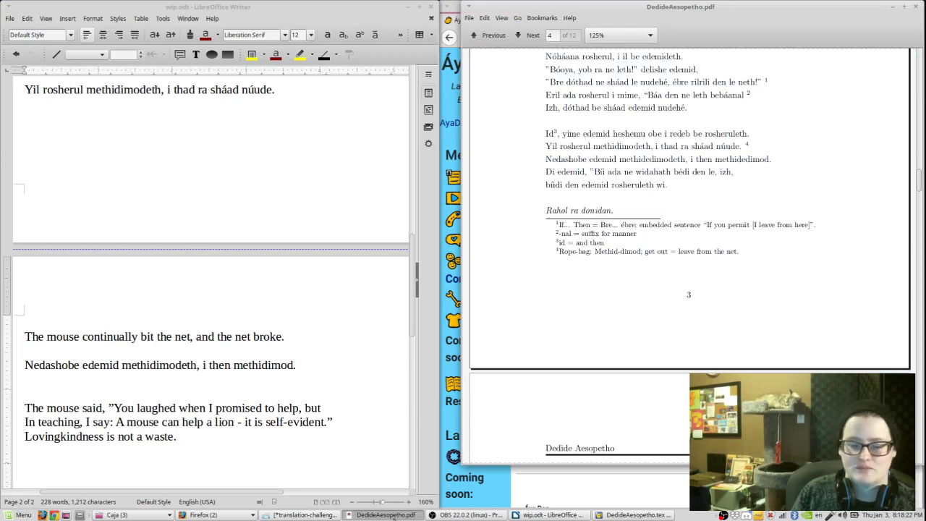
pyautogui.click(394, 516)
pyautogui.click(394, 515)
pyautogui.click(394, 515)
# - In DedideAesopetho.tex, replace the net sentence with "Nedashobe edemid methidimodeth, i then methidimod." from wip.odt and compile the document
pyautogui.click(635, 515)
pyautogui.moveTo(307, 373); pyautogui.dragTo(270, 368)
pyautogui.tripleClick(269, 368)
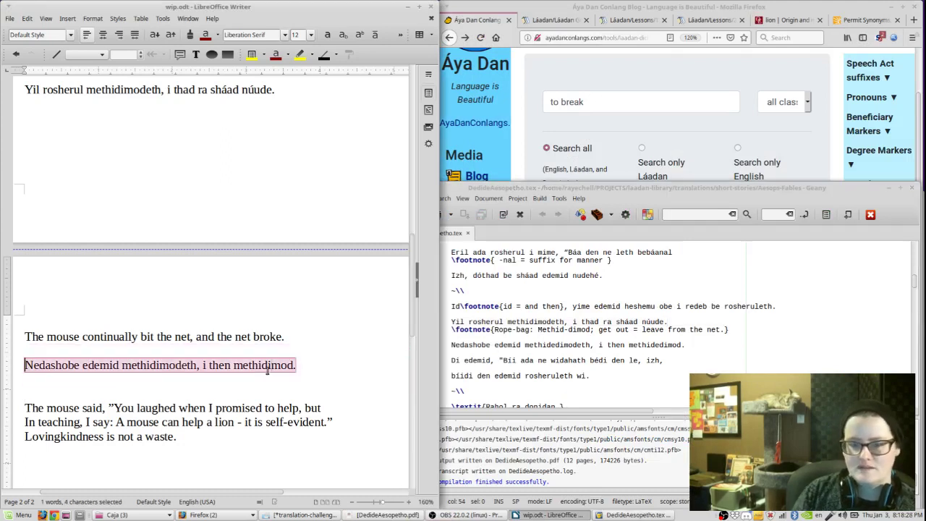
pyautogui.click(701, 345)
pyautogui.tripleClick(700, 346)
pyautogui.hotkey('ctrl', 'v')
pyautogui.press('F8')
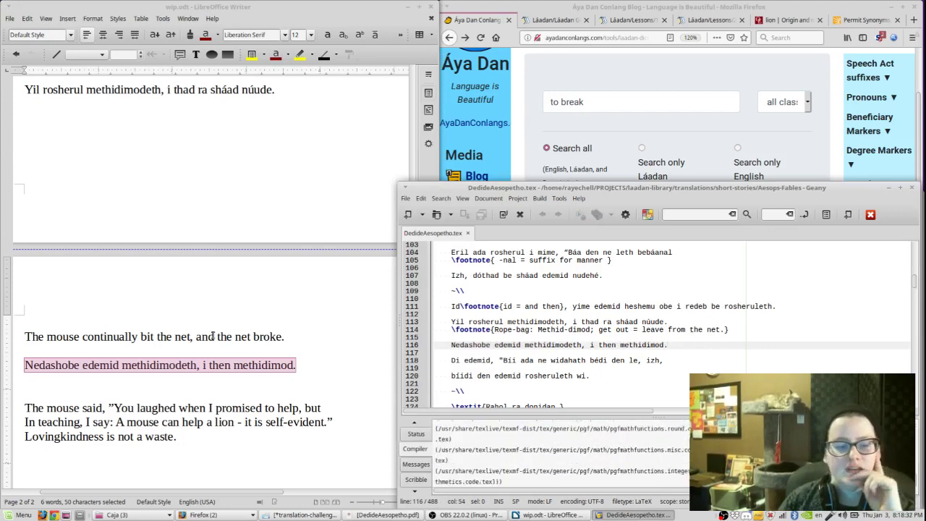
# - Add blank space in wip.odt below the line ending "when I promised to help, but" and bring the dictionary window back into view
pyautogui.click(320, 410)
pyautogui.press('Return')
pyautogui.press('Return')
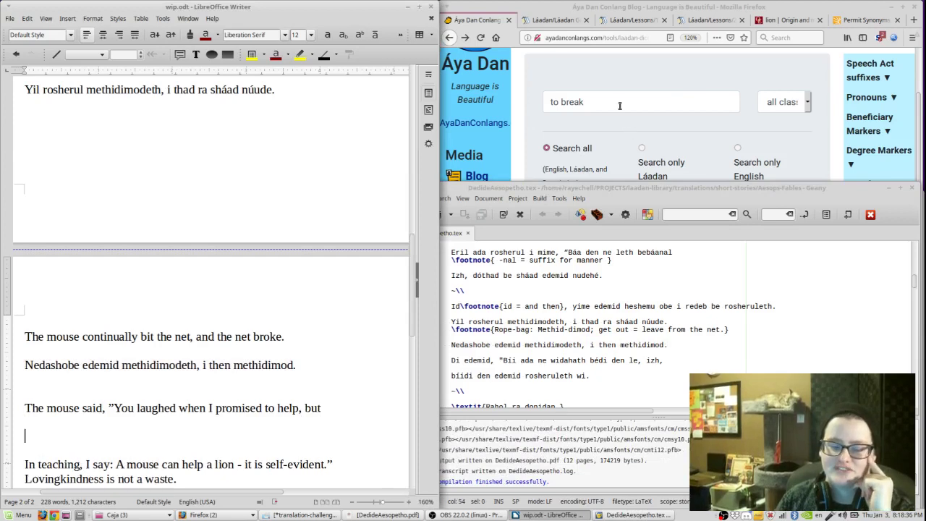
pyautogui.click(217, 515)
pyautogui.click(135, 435)
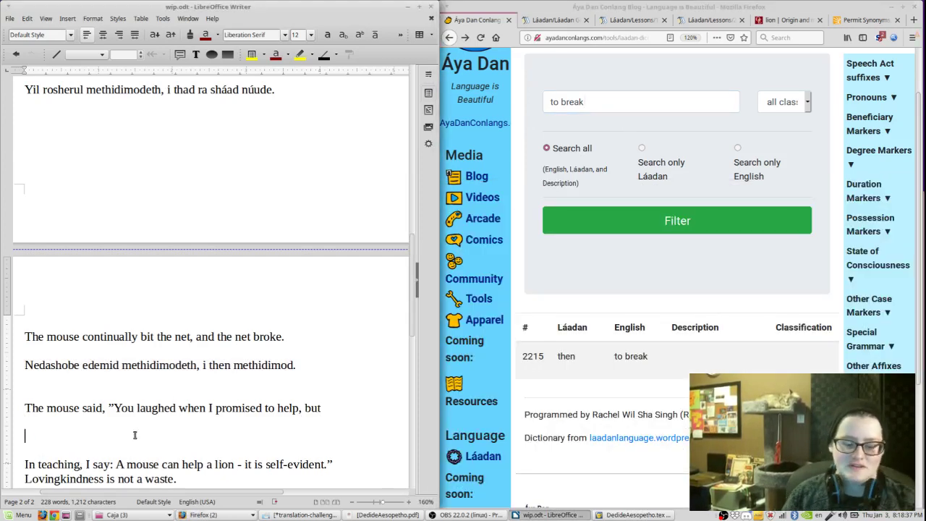
# - Begin the translation of the mouse's speech with "Eril di edemid," followed by an empty pair of quotation marks
pyautogui.write('Di edemid')
pyautogui.press('Home')
pyautogui.write('Eril')
pyautogui.press('Delete')
pyautogui.press('Delete')
pyautogui.write('di')
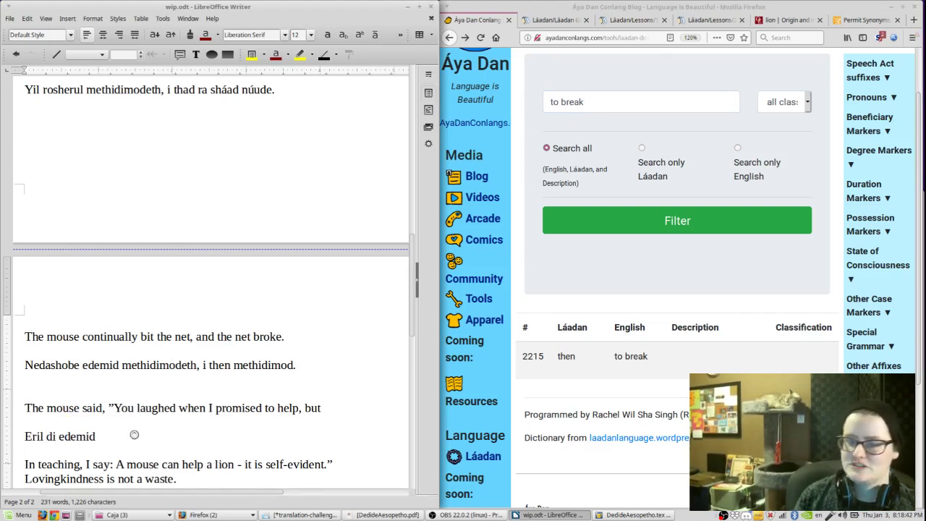
pyautogui.press('End')
pyautogui.scroll(-2, 154, 427)
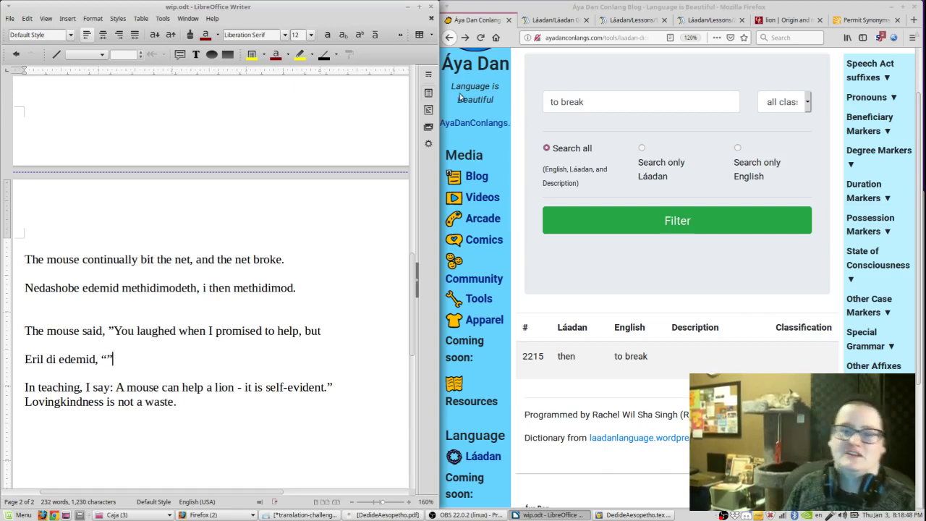
# - Look up "to laugh" in the Láadan dictionary and enter "ada ne" inside the quotation marks in wip.odt
pyautogui.tripleClick(603, 96)
pyautogui.write('to laugh')
pyautogui.press('Return')
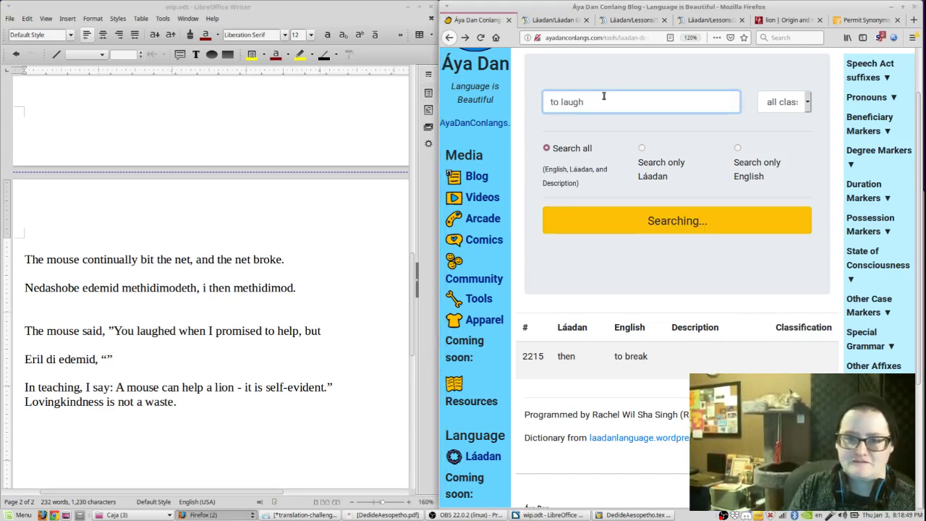
pyautogui.hotkey('alt', 'Tab')
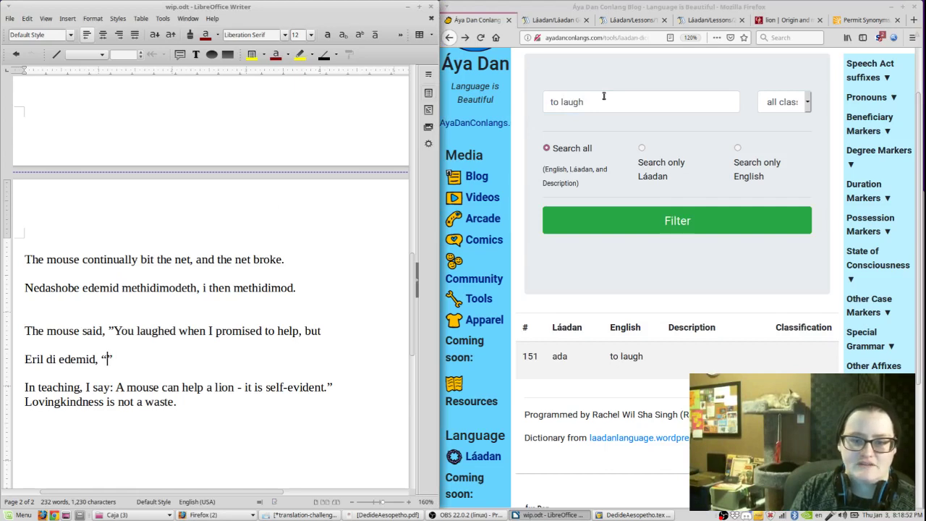
pyautogui.write('ada ne')
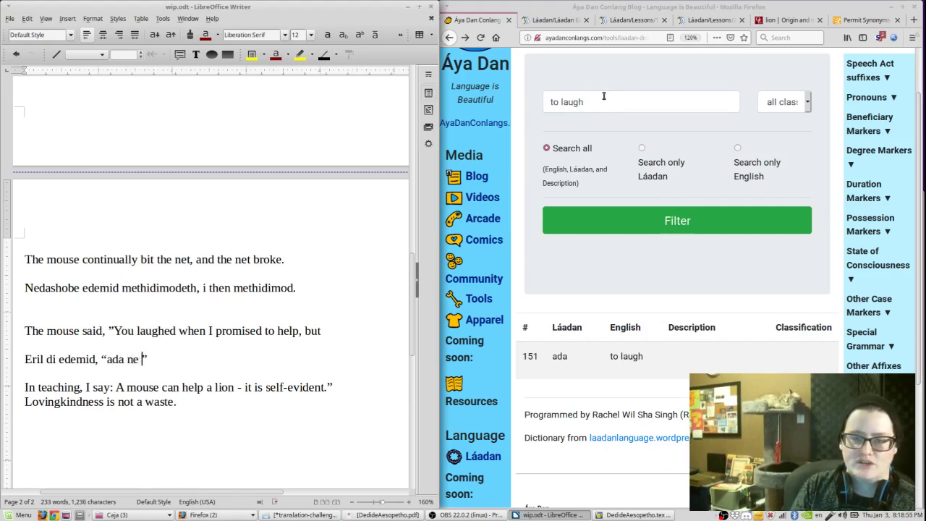
# - Search the Láadan dictionary for "when" and examine the results for a conjunction with usage examples
pyautogui.click(603, 96)
pyautogui.tripleClick(603, 95)
pyautogui.write('when')
pyautogui.press('Return')
pyautogui.scroll(-10, 691, 322)
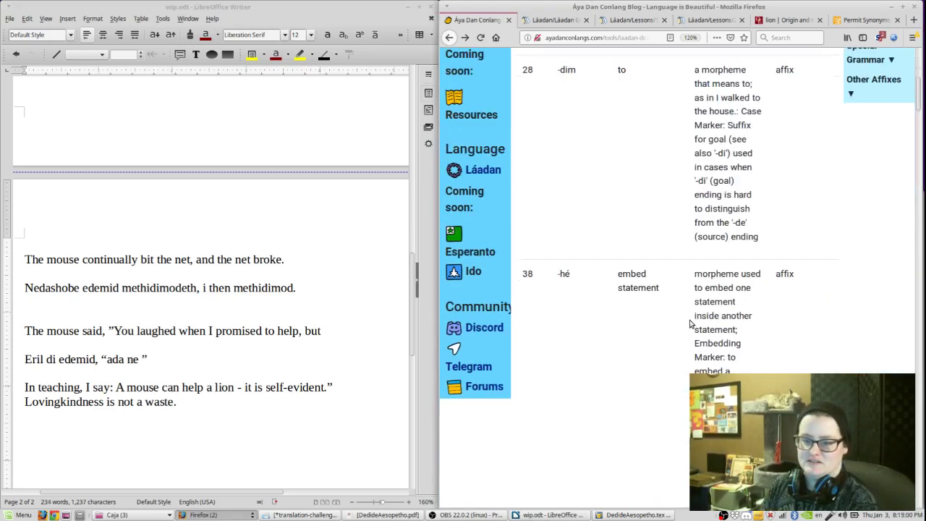
pyautogui.scroll(-12, 685, 319)
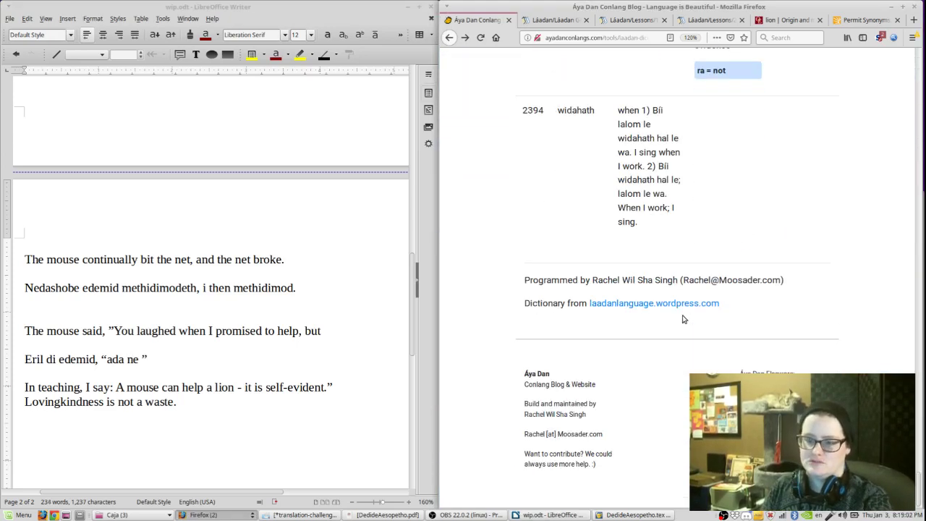
pyautogui.scroll(5, 682, 319)
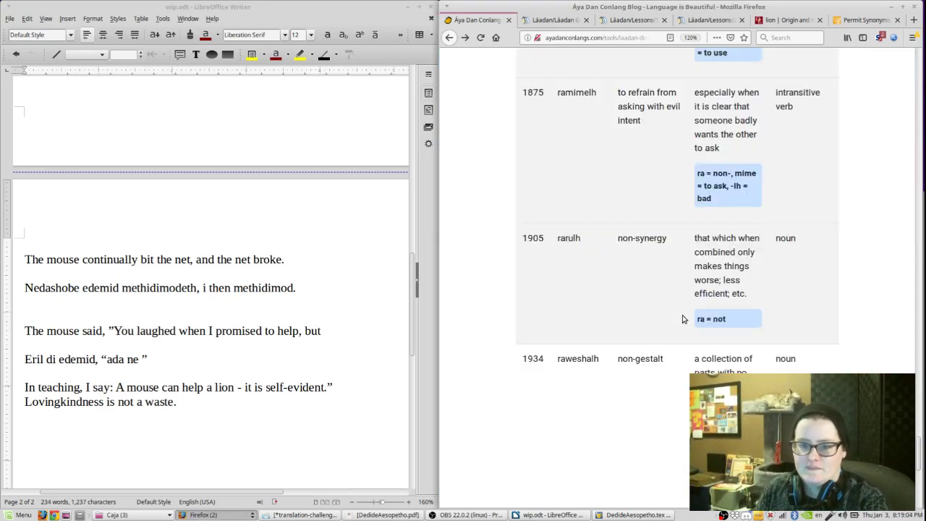
pyautogui.scroll(10, 683, 319)
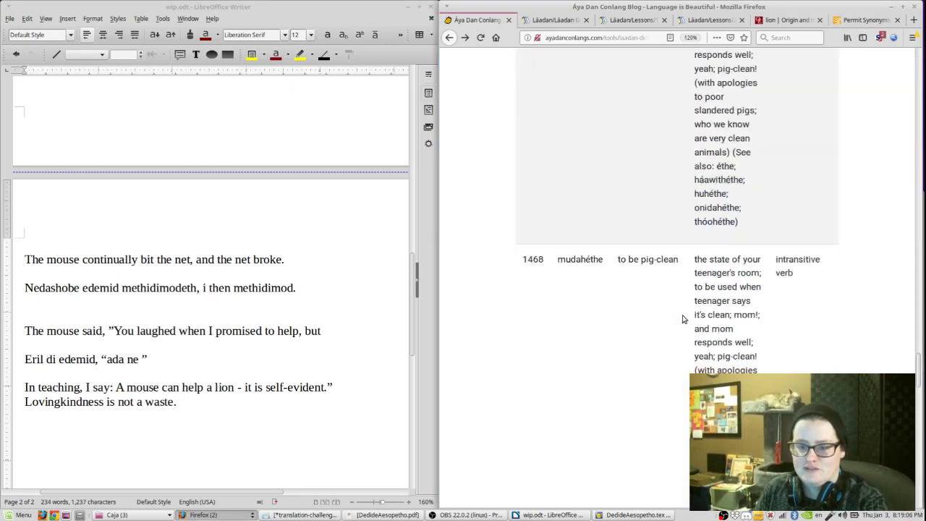
pyautogui.scroll(15, 683, 319)
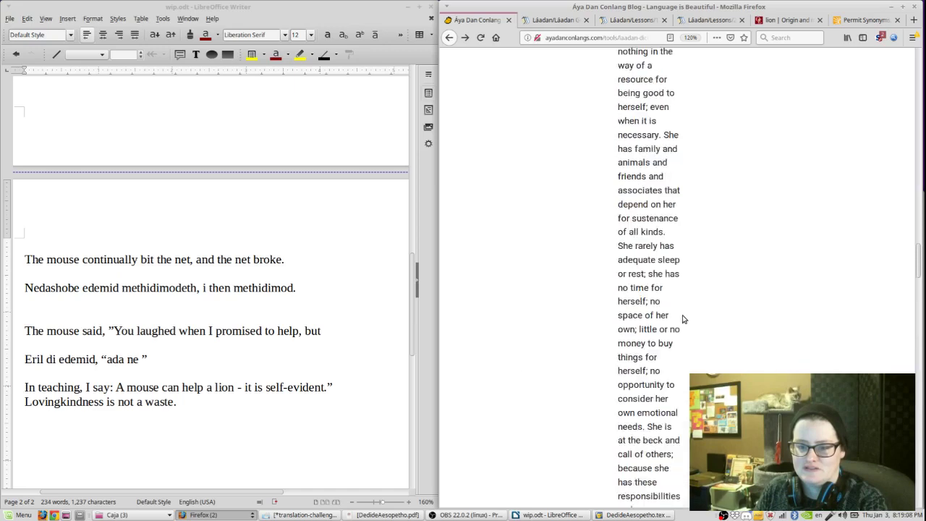
pyautogui.scroll(15, 682, 319)
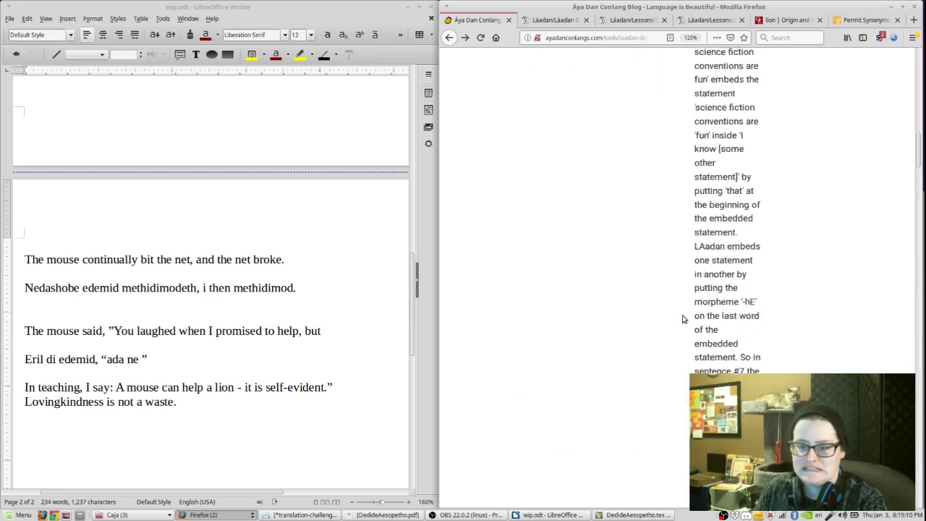
pyautogui.scroll(8, 682, 319)
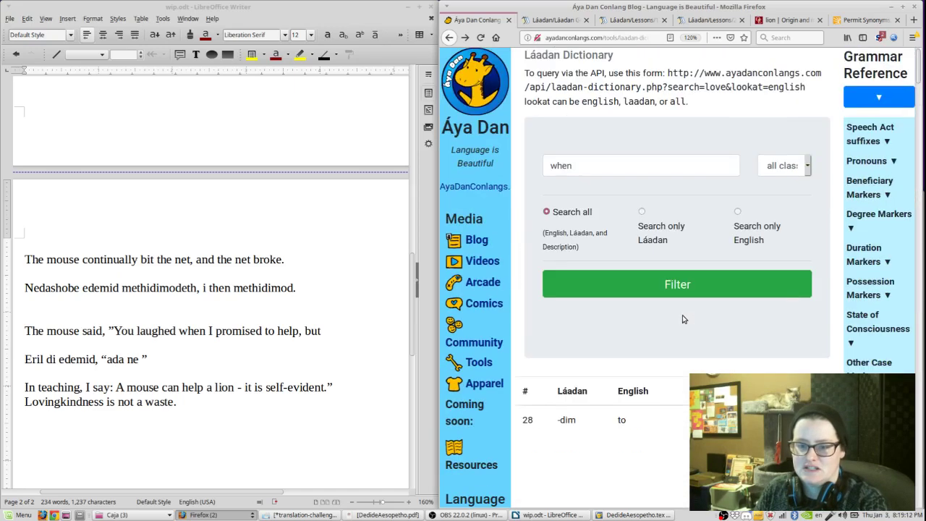
pyautogui.press('End')
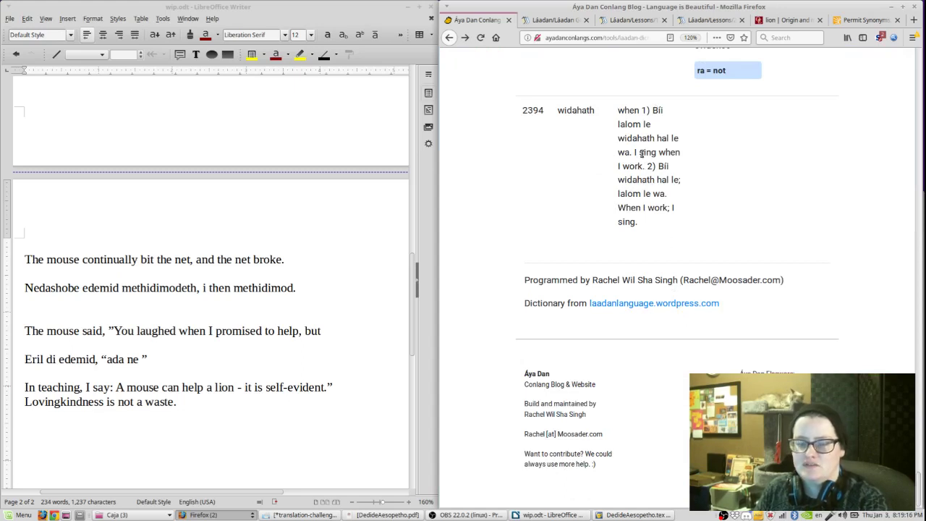
# - Add "widahath" after "ada ne" inside the quotation marks in wip.odt
pyautogui.click(144, 357)
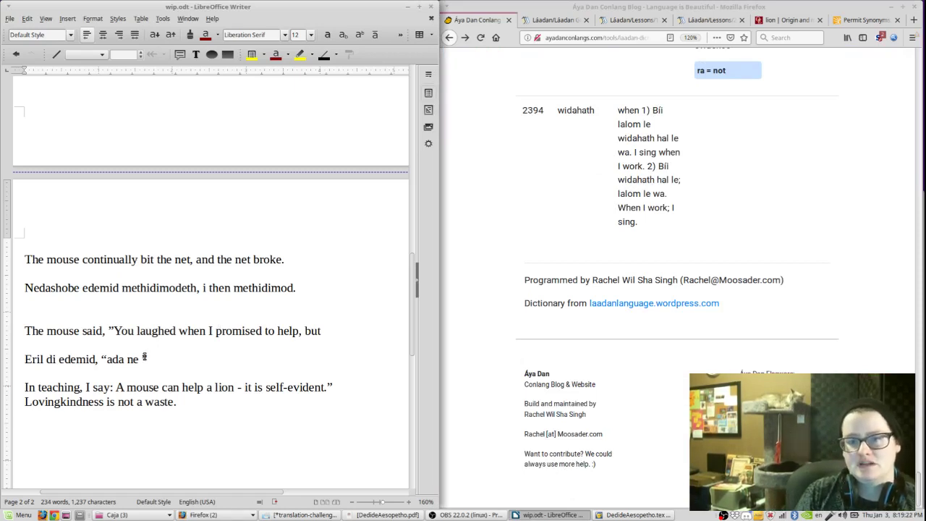
pyautogui.write('widahat')
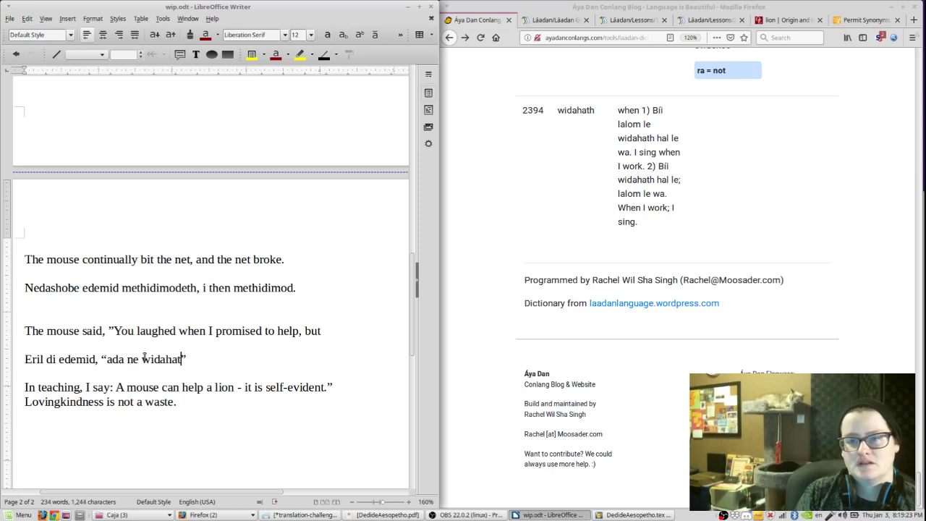
pyautogui.write('h')
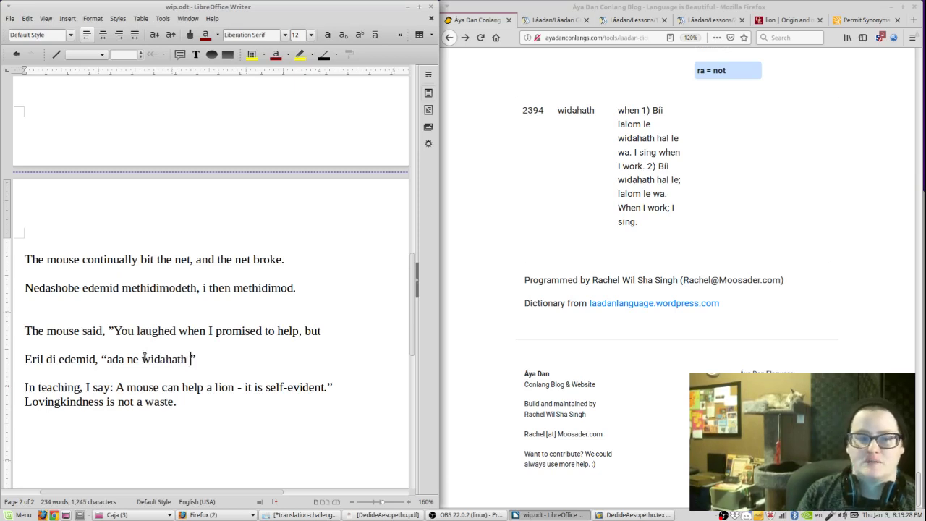
# - Search the Láadan dictionary for "promise" and copy the verb "bédi" from the "to promise" entry
pyautogui.click(543, 7)
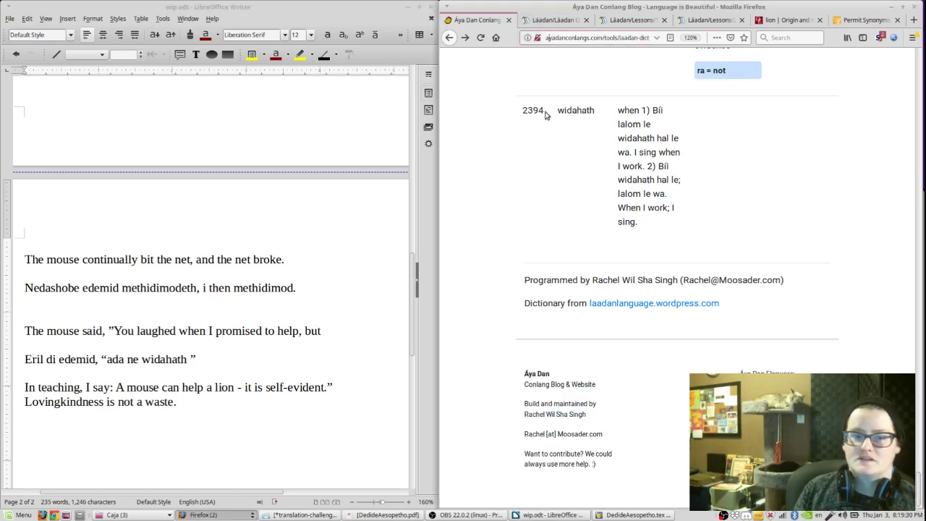
pyautogui.scroll(10, 571, 137)
pyautogui.doubleClick(590, 163)
pyautogui.write('promise')
pyautogui.press('Return')
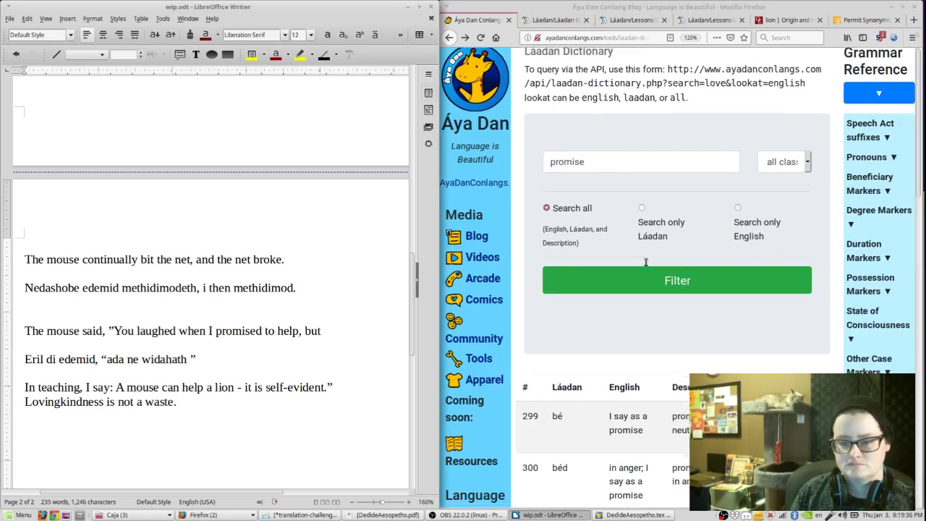
pyautogui.scroll(-8, 646, 263)
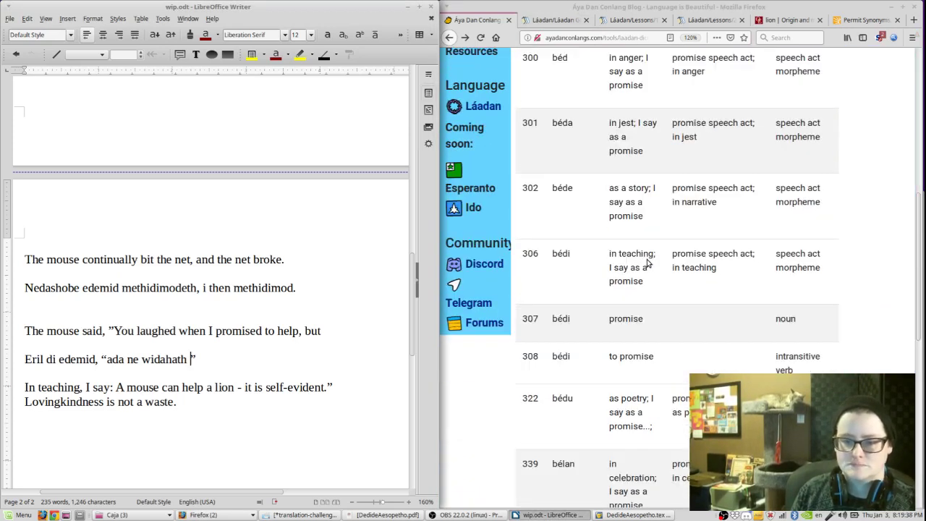
pyautogui.doubleClick(560, 356)
pyautogui.hotkey('ctrl', 'c')
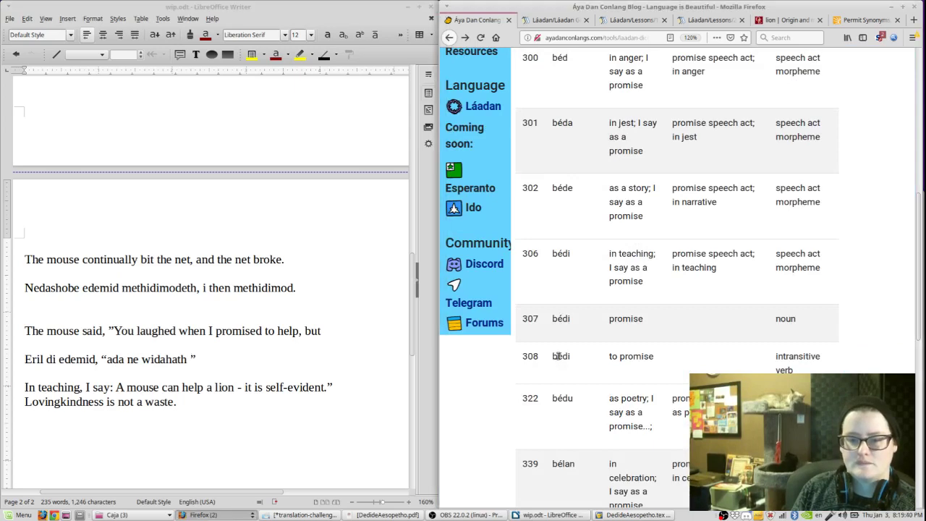
# - Continue the quoted line in wip.odt after "widahath" with "bédi den le.", looking up "to help" in the Láadan dictionary
pyautogui.click(210, 360)
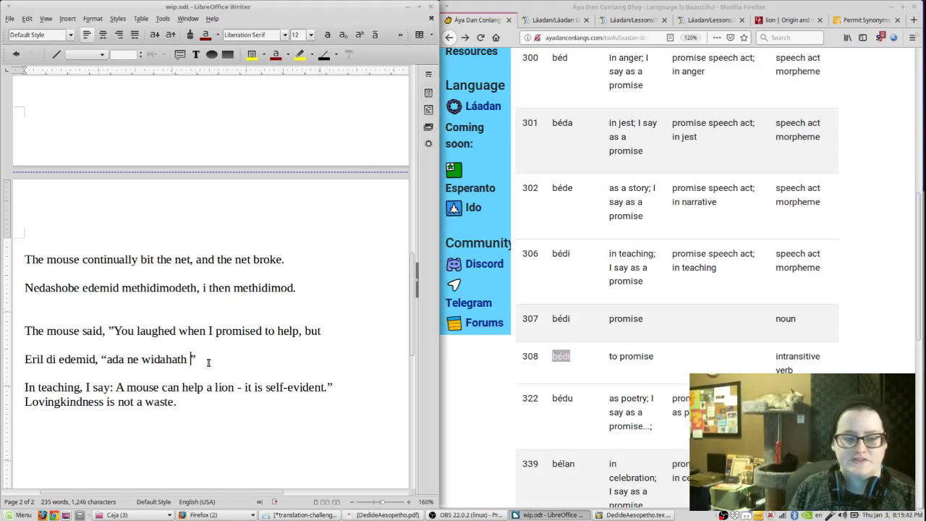
pyautogui.hotkey('ctrl', 'v')
pyautogui.click(586, 267)
pyautogui.scroll(8, 586, 268)
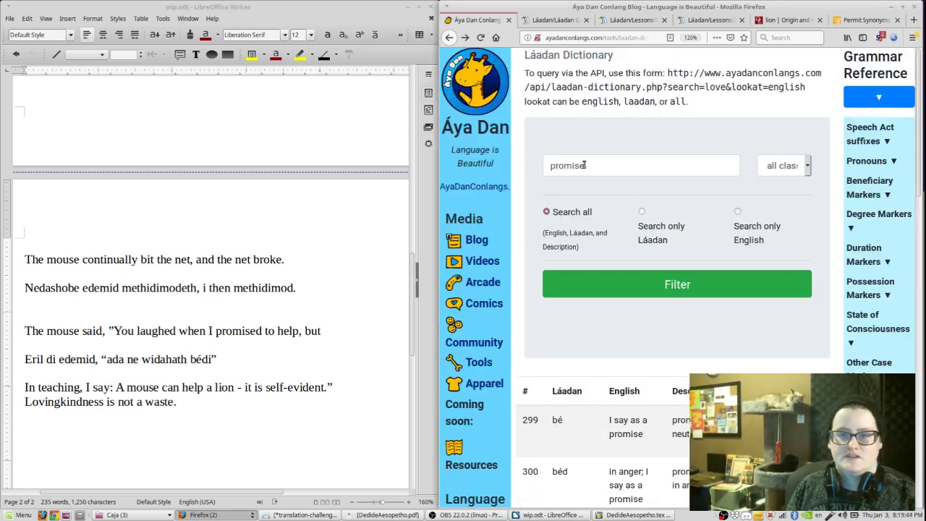
pyautogui.doubleClick(584, 165)
pyautogui.write('to help')
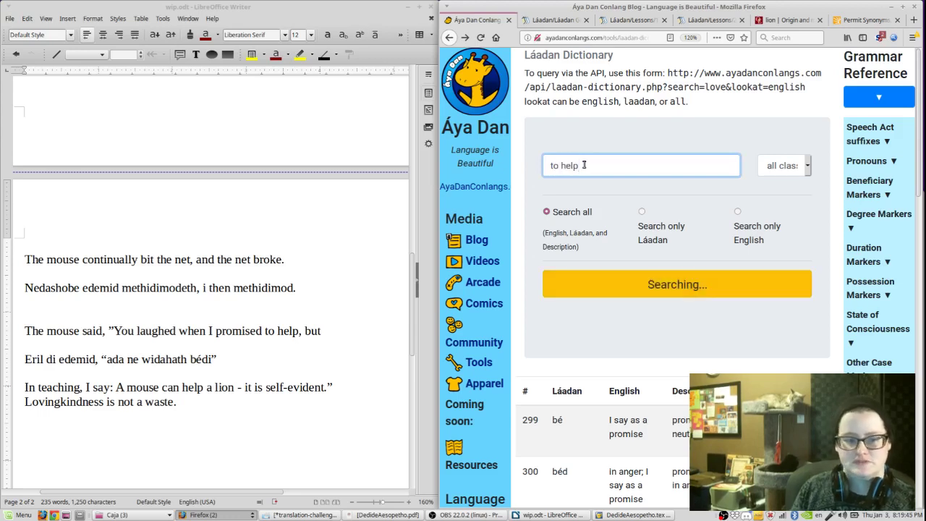
pyautogui.hotkey('alt', 'Tab')
pyautogui.write('den le')
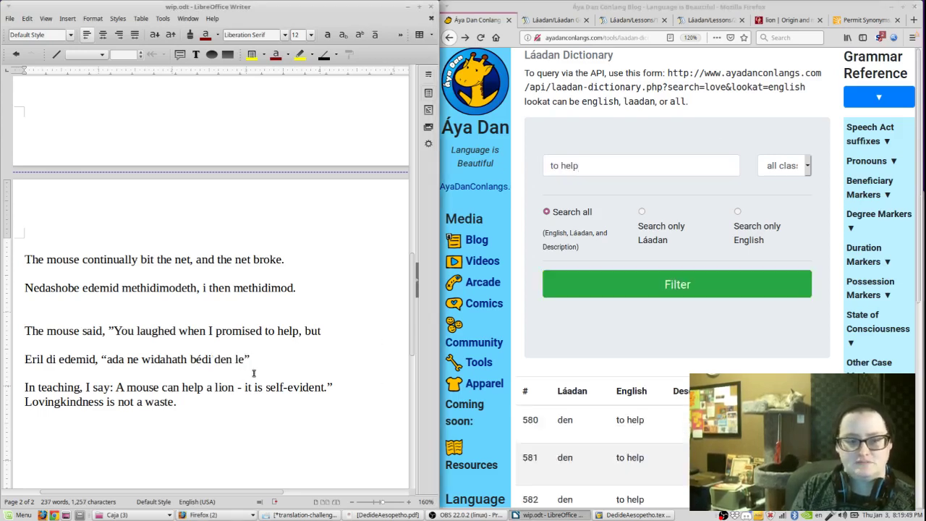
pyautogui.write('.')
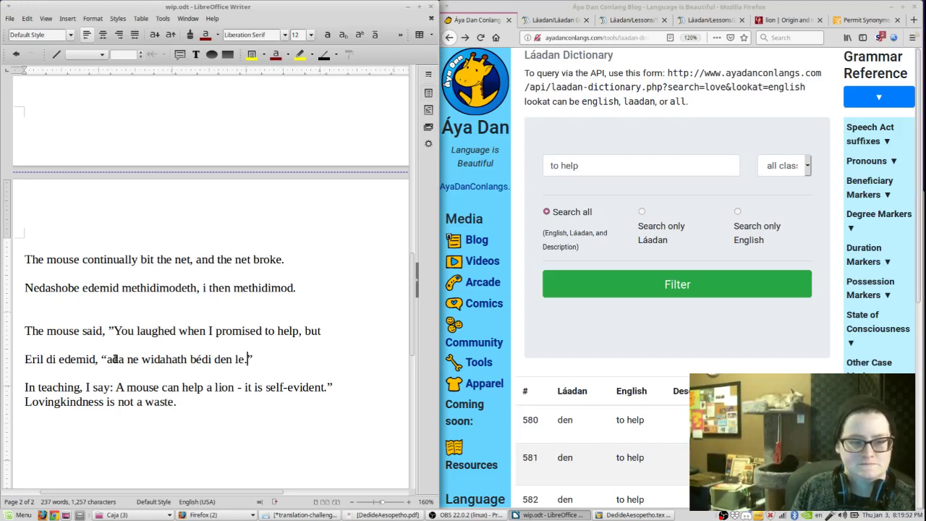
# - Move the past-tense marker into the quotation so that the line begins "Di edemid, “Eril ada ne"
pyautogui.click(114, 359)
pyautogui.press('BackSpace')
pyautogui.write('A')
pyautogui.doubleClick(32, 358)
pyautogui.press('Delete')
pyautogui.press('Delete')
pyautogui.press('Delete')
pyautogui.write('D')
pyautogui.click(88, 359)
pyautogui.write('Eril')
pyautogui.press('Delete')
pyautogui.write('a')
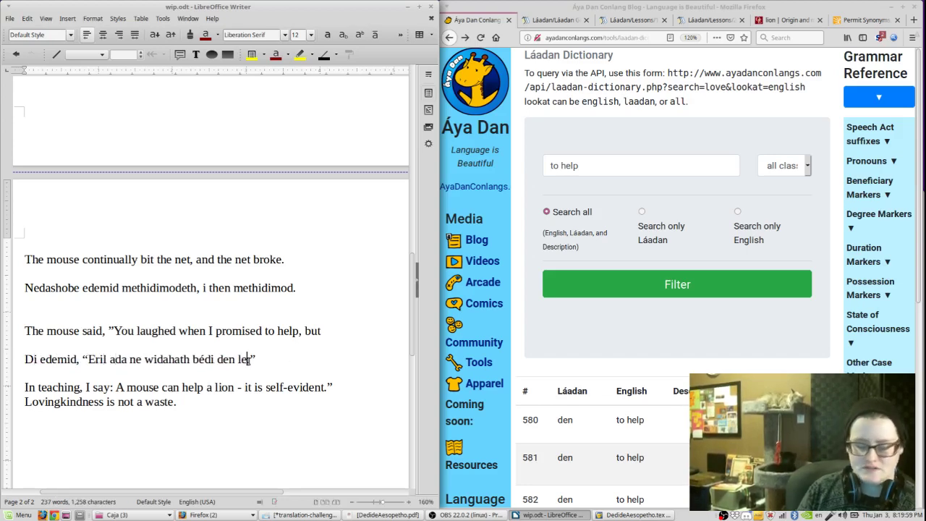
# - End the "Di edemid" line with ", izh" in place of the period and closing quote, checking the wording in DedideAesopetho.pdf
pyautogui.write('iz')
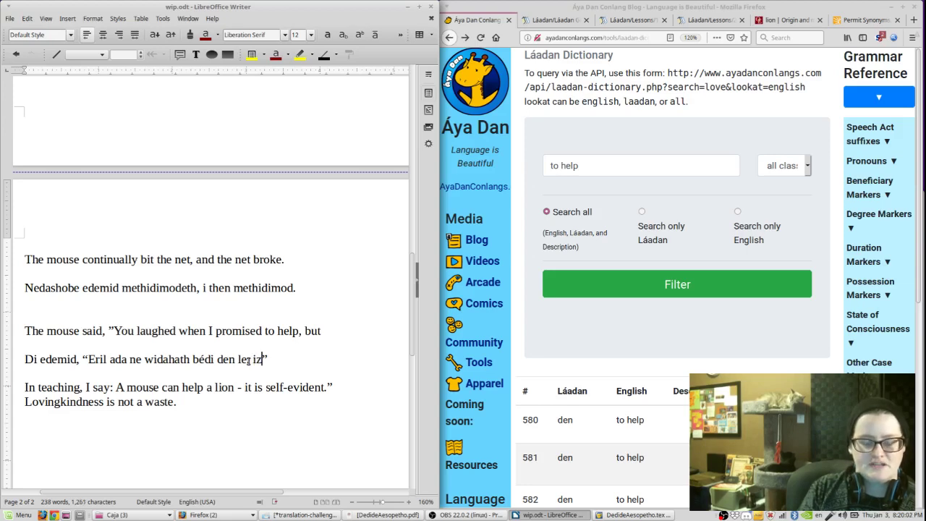
pyautogui.click(249, 360)
pyautogui.write(',')
pyautogui.press('End')
pyautogui.click(383, 514)
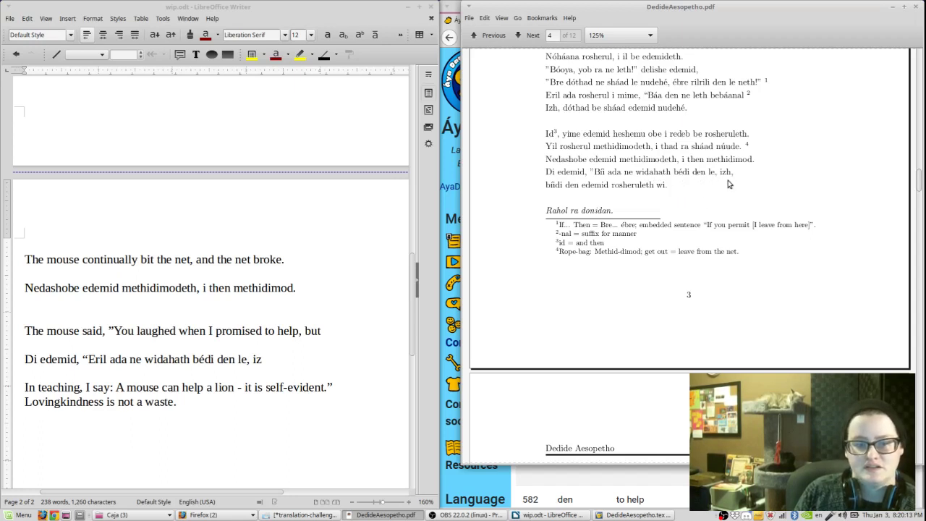
pyautogui.click(325, 356)
pyautogui.write('h')
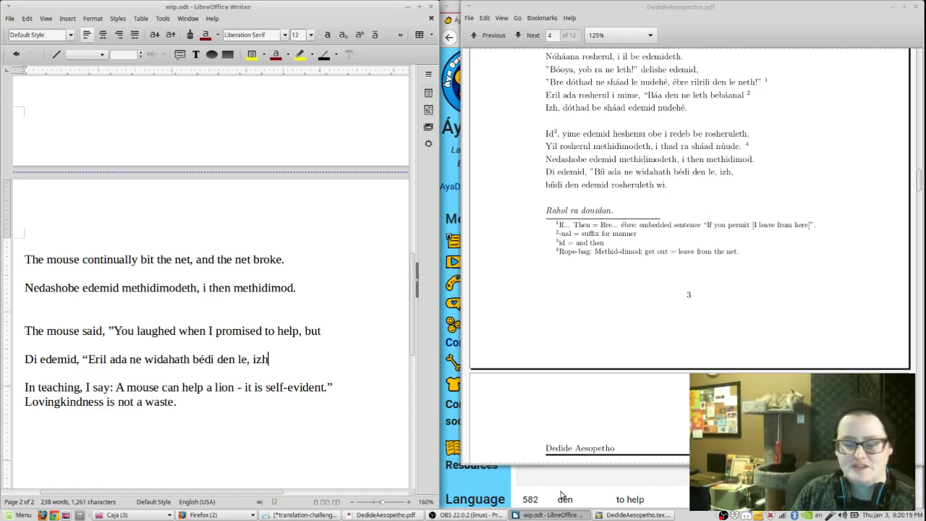
# - Insert blank lines between the "In teaching, I say" sentence and "Lovingkindness is not a waste." in wip.odt
pyautogui.hotkey('alt', 'Tab')
pyautogui.scroll(-3, 688, 282)
pyautogui.click(374, 382)
pyautogui.press('Return')
pyautogui.press('Return')
pyautogui.click(243, 414)
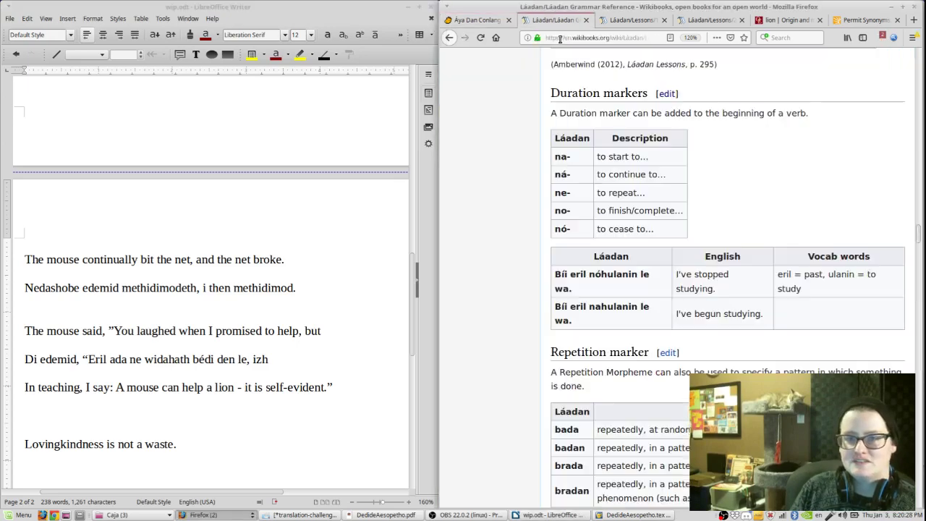
# - Look up the declarative speech act morpheme and teaching suffix in the Láadan Grammar Reference and enter "Bíidi:" below the "In teaching" sentence
pyautogui.click(553, 20)
pyautogui.scroll(15, 577, 125)
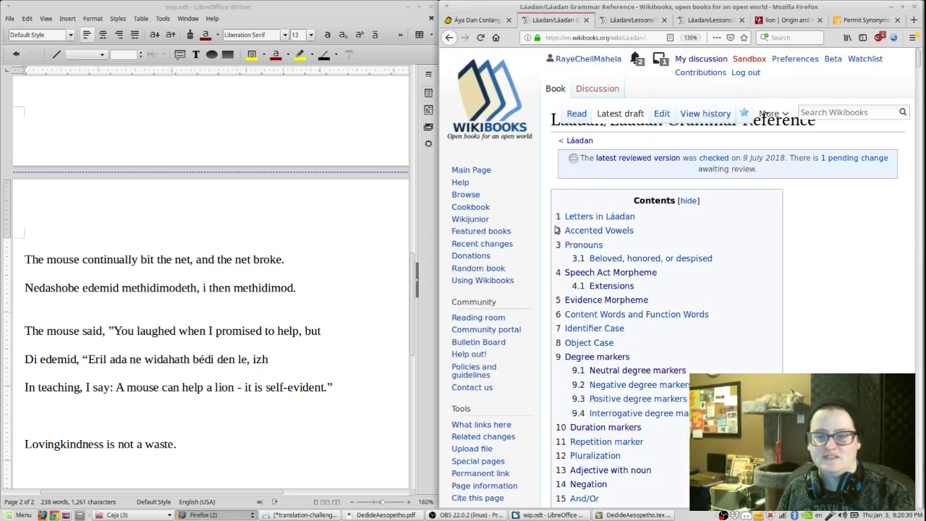
pyautogui.click(586, 282)
pyautogui.scroll(3, 577, 155)
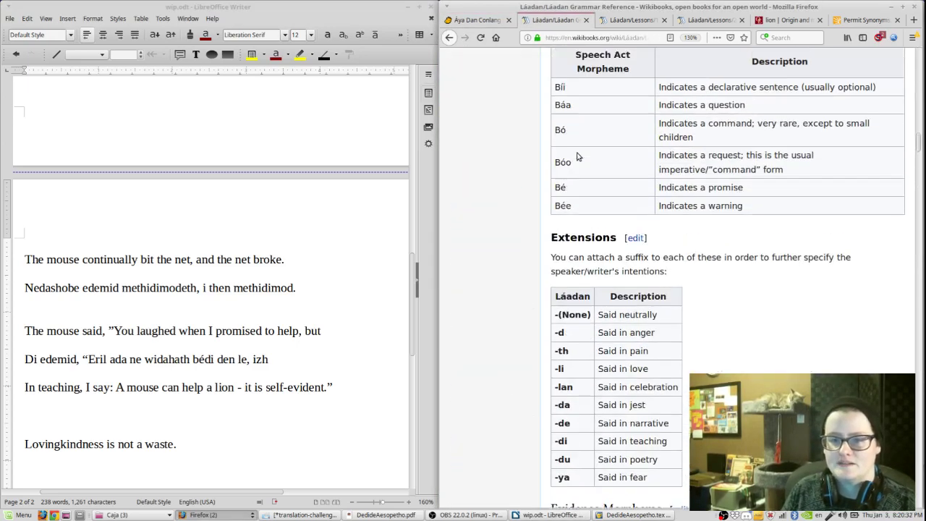
pyautogui.doubleClick(560, 87)
pyautogui.click(43, 410)
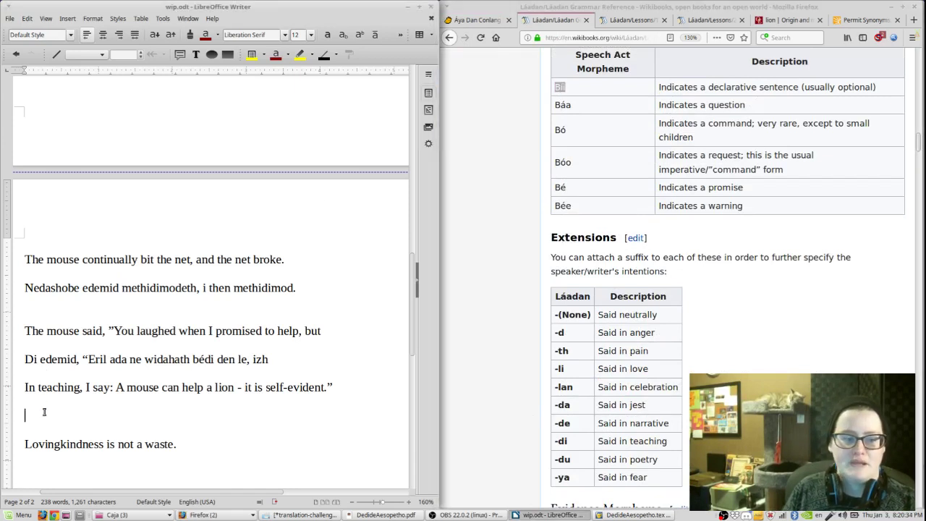
pyautogui.hotkey('ctrl', 'shift', 'v')
pyautogui.doubleClick(207, 252)
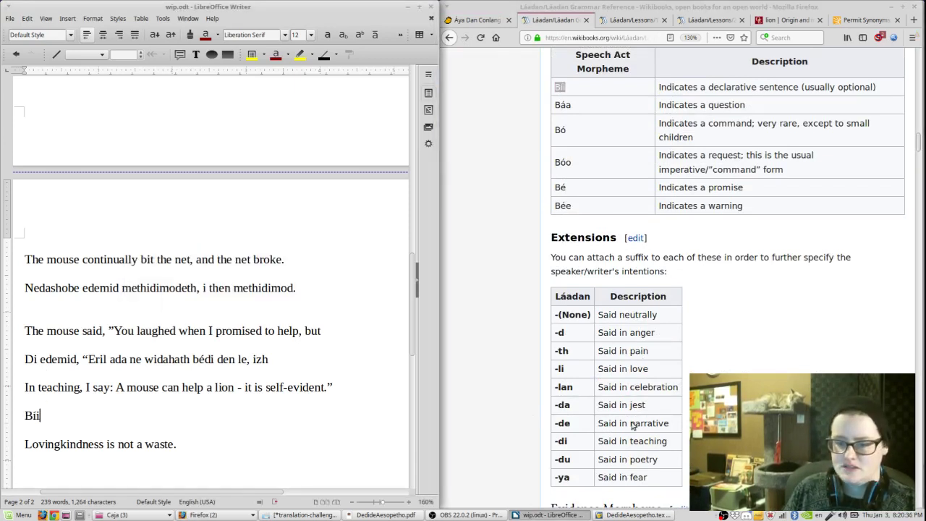
pyautogui.moveTo(557, 445); pyautogui.dragTo(247, 425)
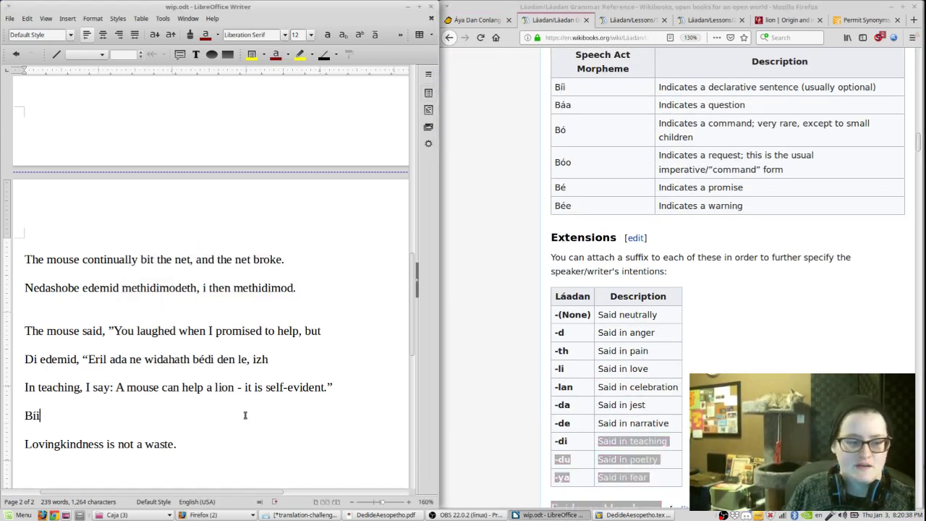
pyautogui.click(509, 377)
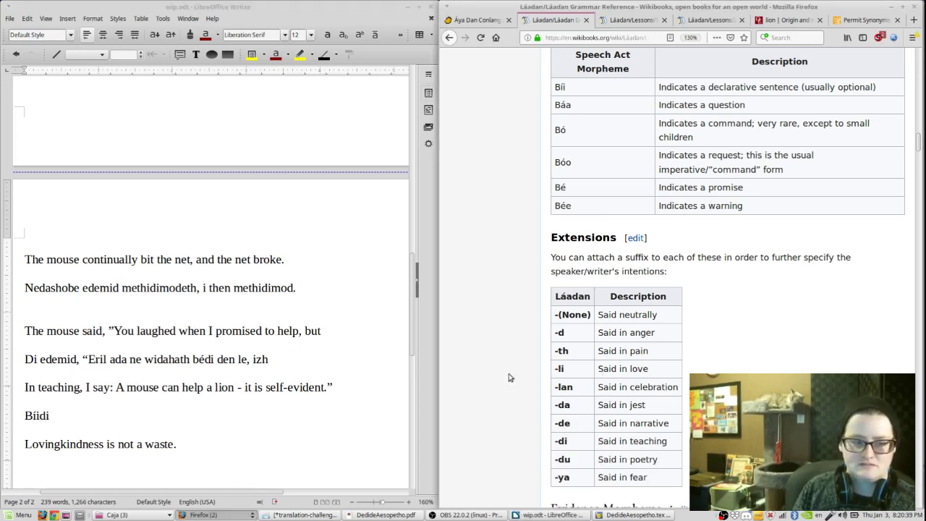
pyautogui.click(124, 408)
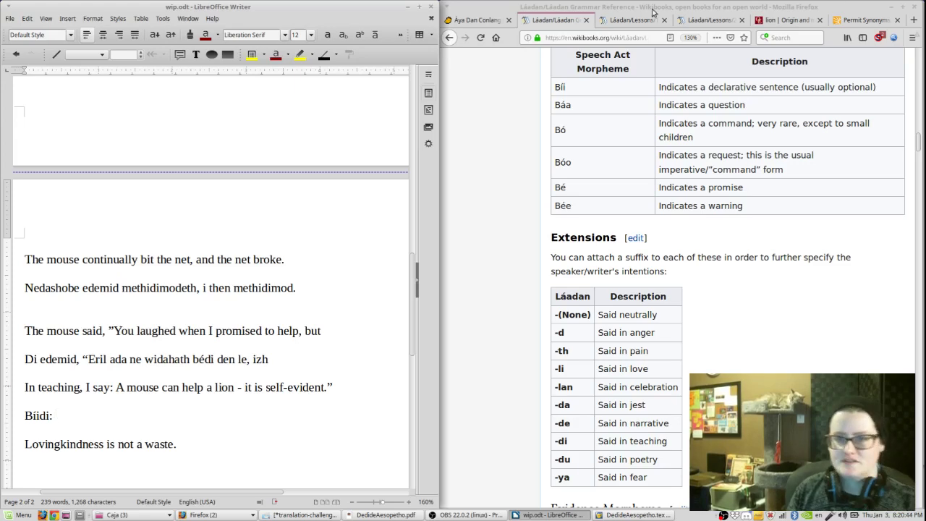
# - Search the Láadan dictionary for "to be able" and complete the "Bíidi:" line with "Thad den edemid rosheruleth wi."
pyautogui.click(479, 20)
pyautogui.scroll(1, 634, 123)
pyautogui.scroll(2, 634, 123)
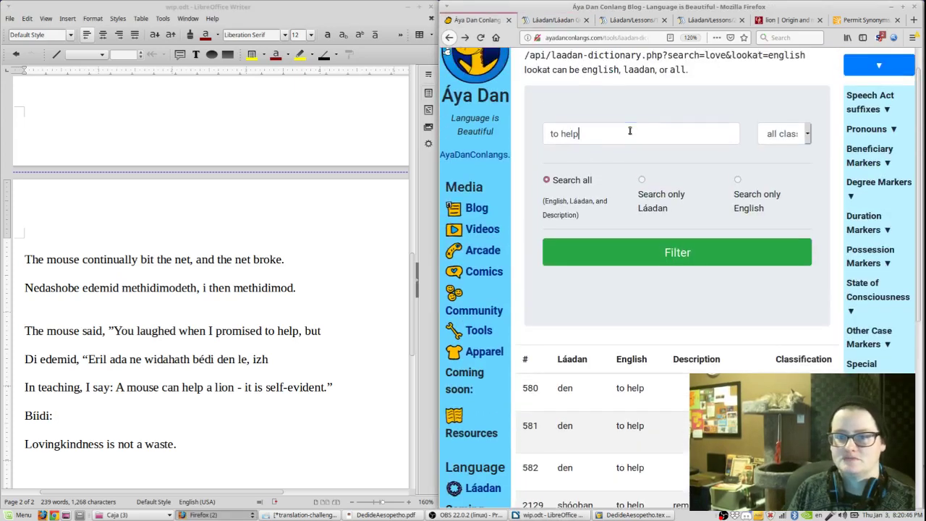
pyautogui.tripleClick(631, 130)
pyautogui.write('to be able')
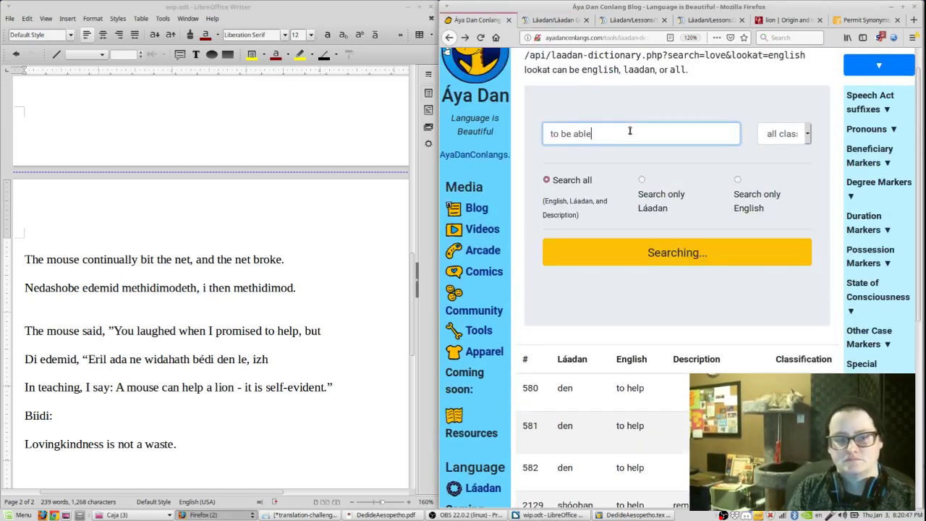
pyautogui.hotkey('alt', 'Tab')
pyautogui.write('Thad')
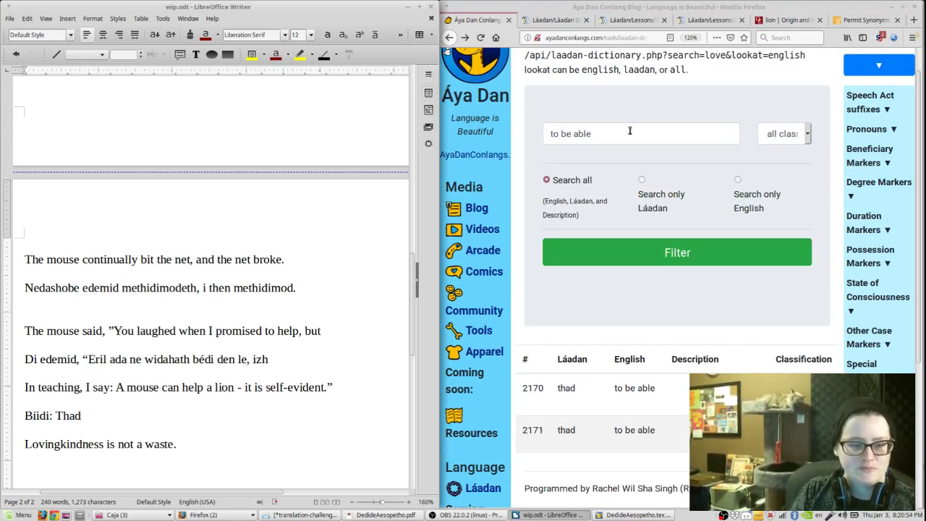
pyautogui.write(' den edemid rosheruleth wi')
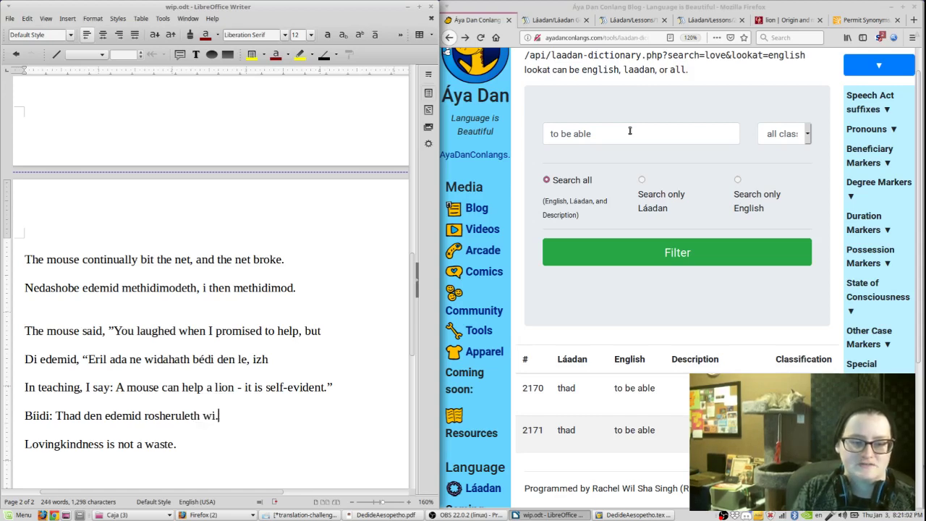
pyautogui.write('.')
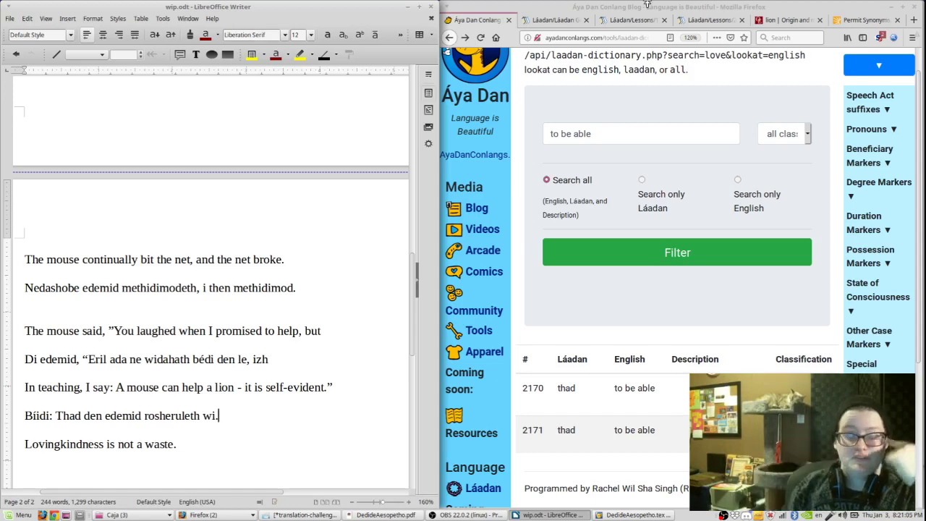
# - Consult the evidence morphemes in the Láadan Grammar Reference and insert "wa" after "bédi den le" in the "Di edemid" line
pyautogui.click(576, 16)
pyautogui.click(575, 16)
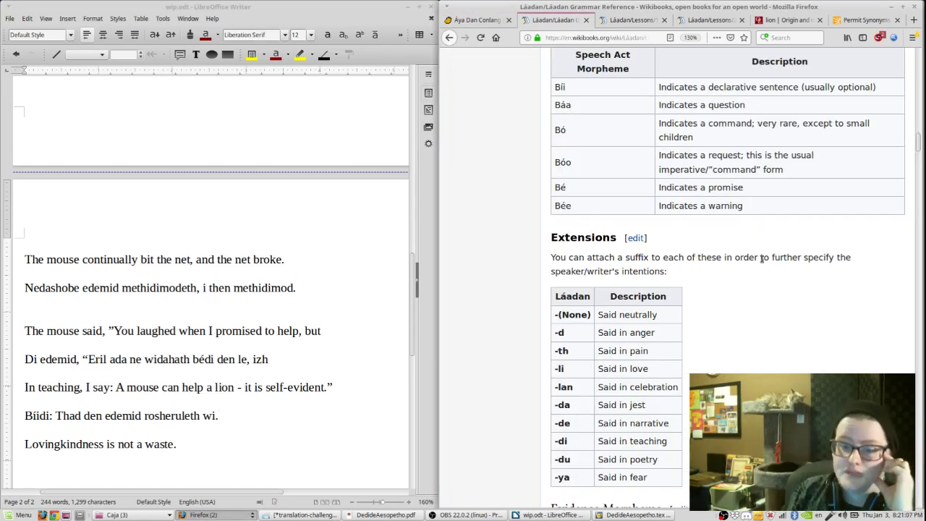
pyautogui.scroll(15, 762, 259)
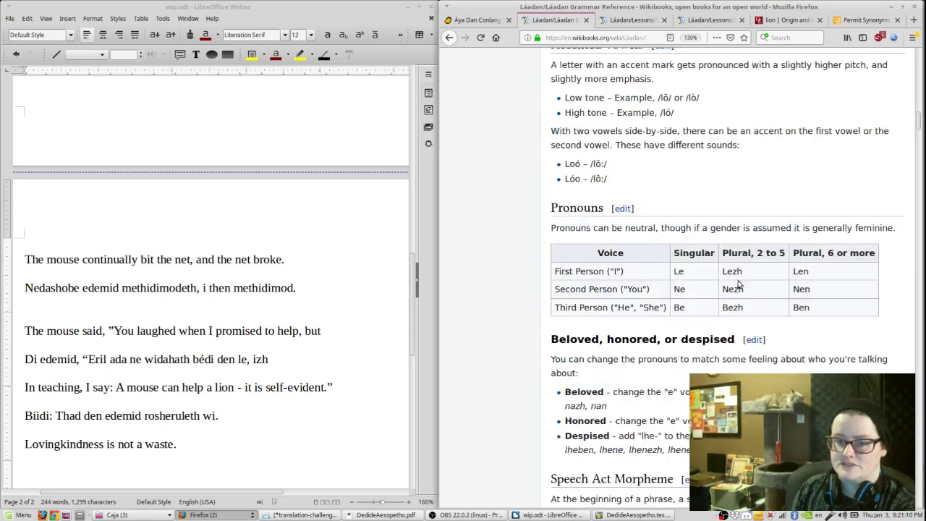
pyautogui.scroll(-3, 723, 288)
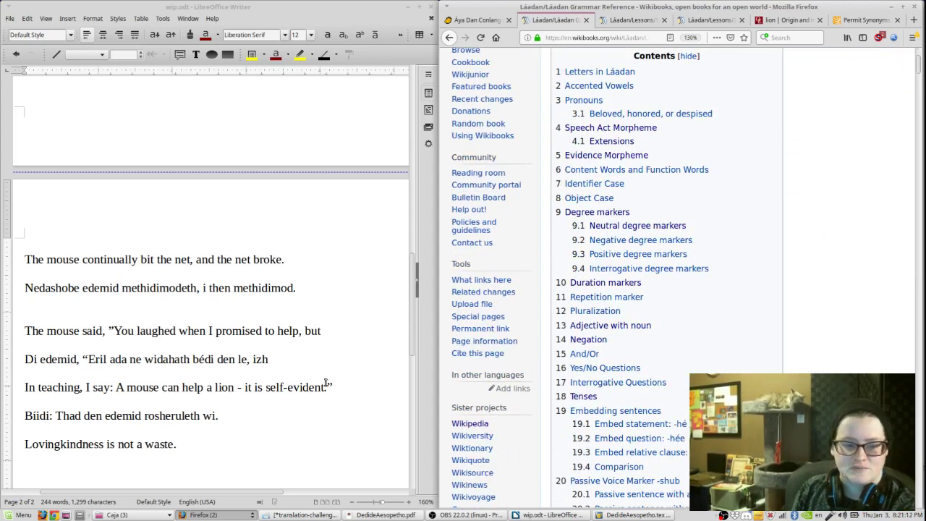
pyautogui.click(253, 367)
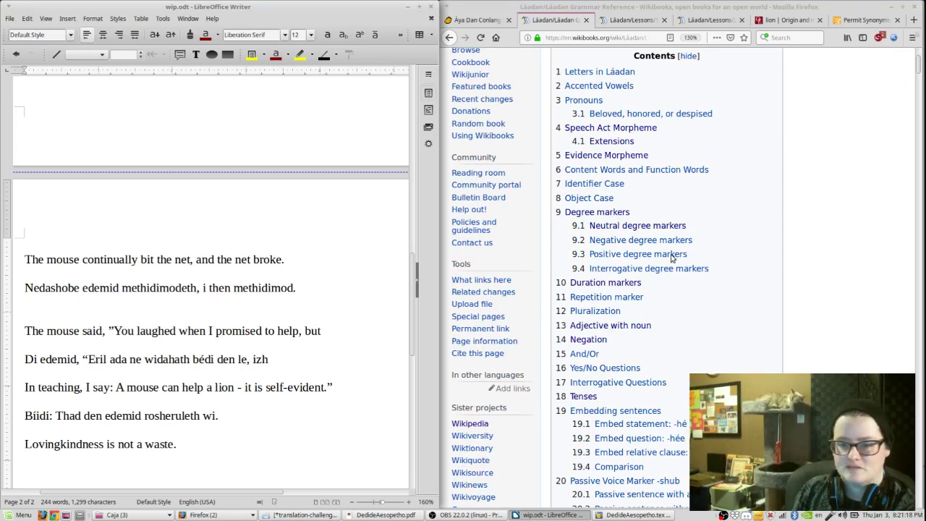
pyautogui.click(609, 128)
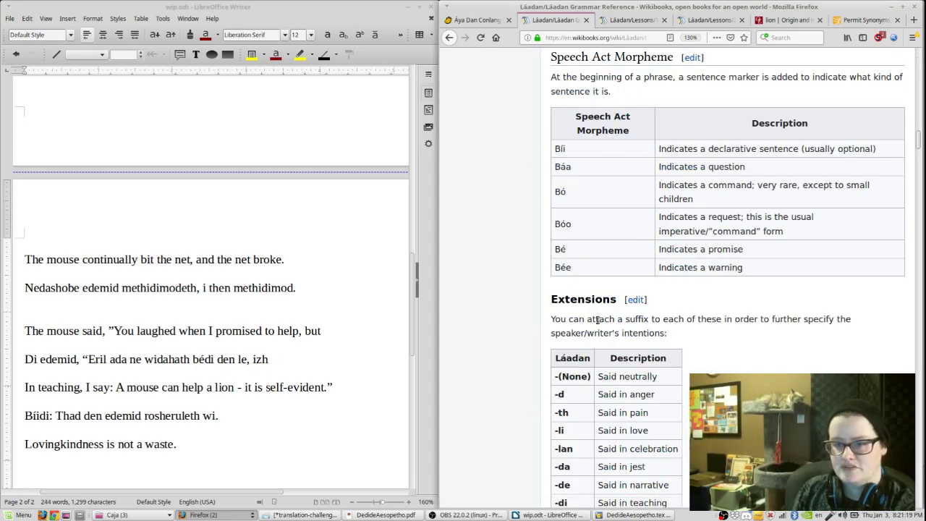
pyautogui.scroll(-7, 541, 321)
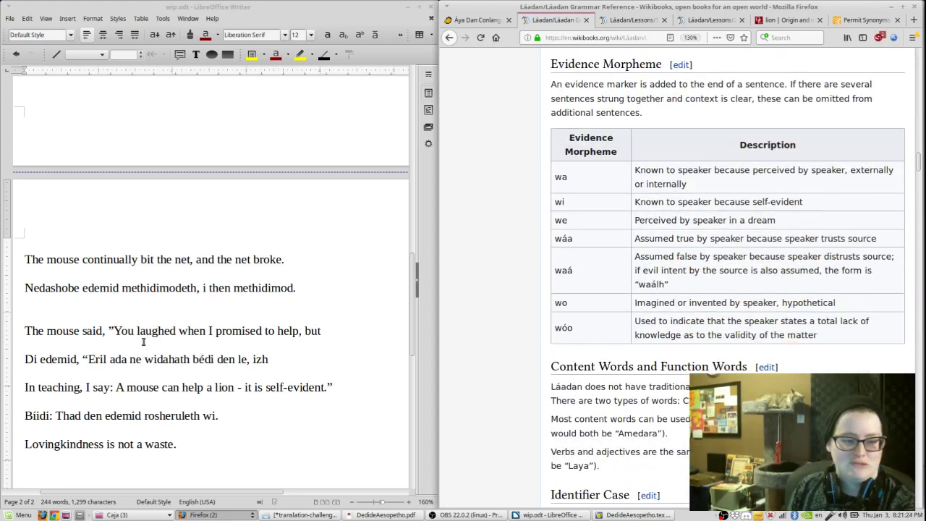
pyautogui.click(249, 360)
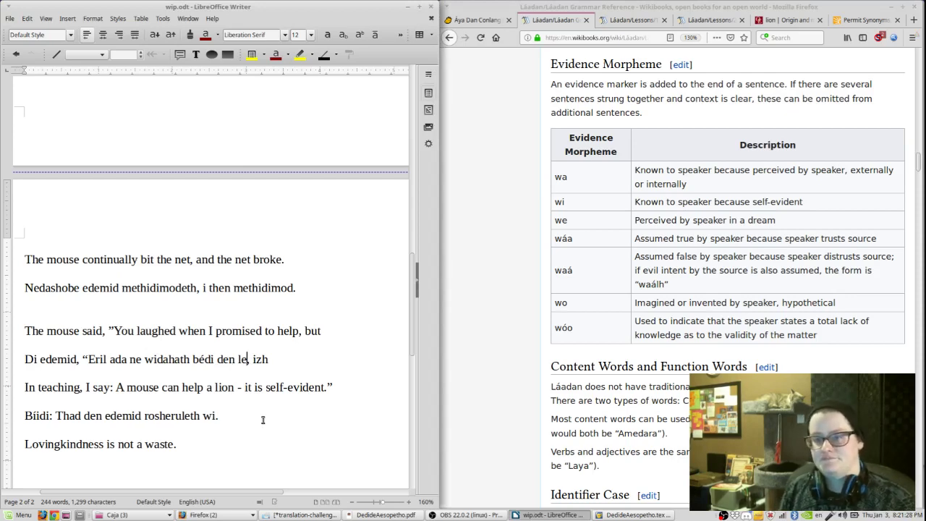
pyautogui.write('wa')
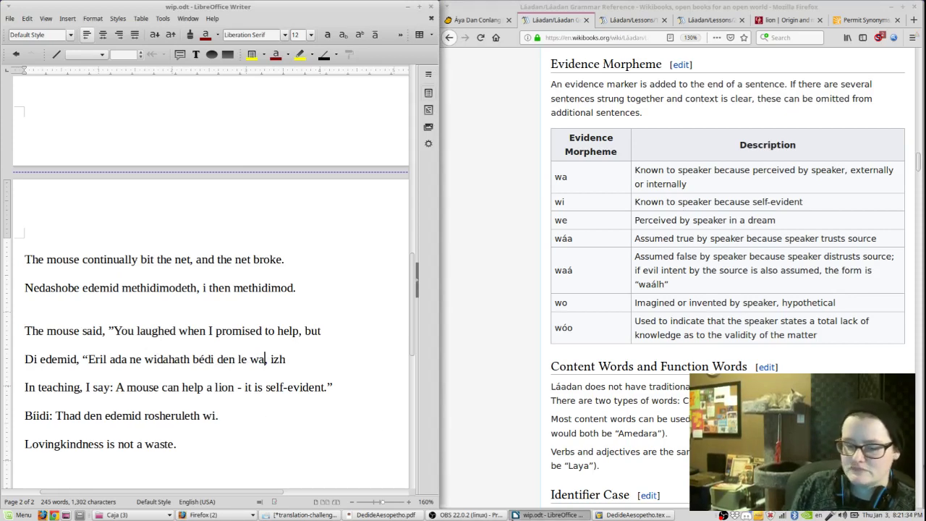
# - Switch to DedideAesopetho.tex in Geany, insert "wa" after "bédi den le" in line 118, and save the file
pyautogui.click(604, 515)
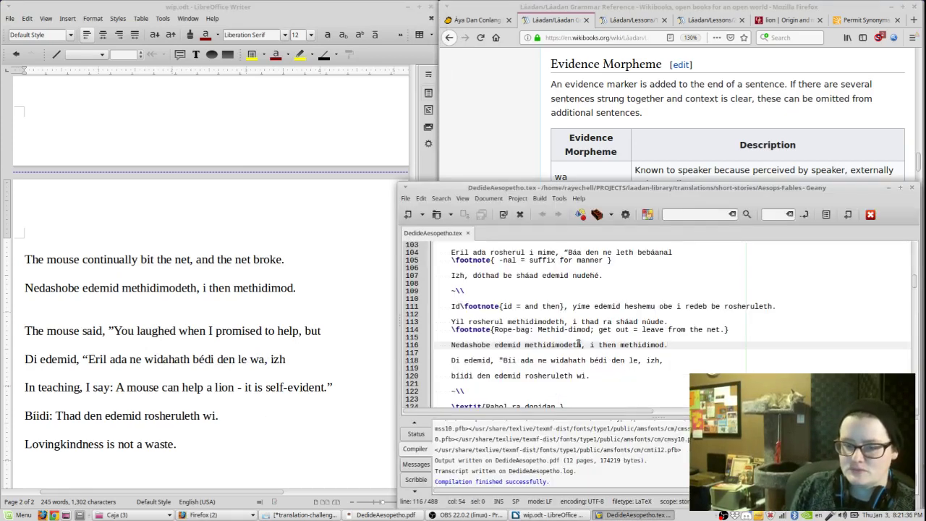
pyautogui.click(638, 361)
pyautogui.write('wa')
pyautogui.hotkey('ctrl', 's')
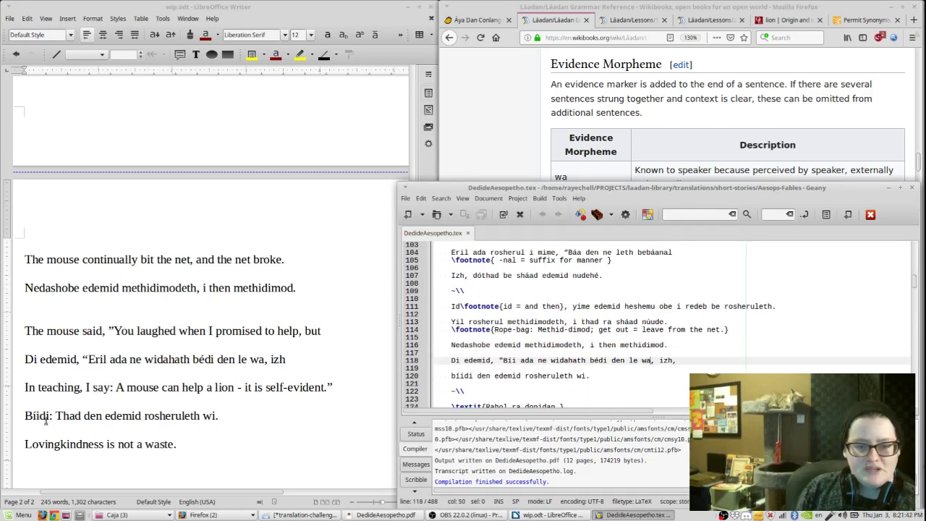
# - Insert "thad" after "bíidi" in line 120 of DedideAesopetho.tex, save the file, and return to the grammar reference in Firefox
pyautogui.click(472, 375)
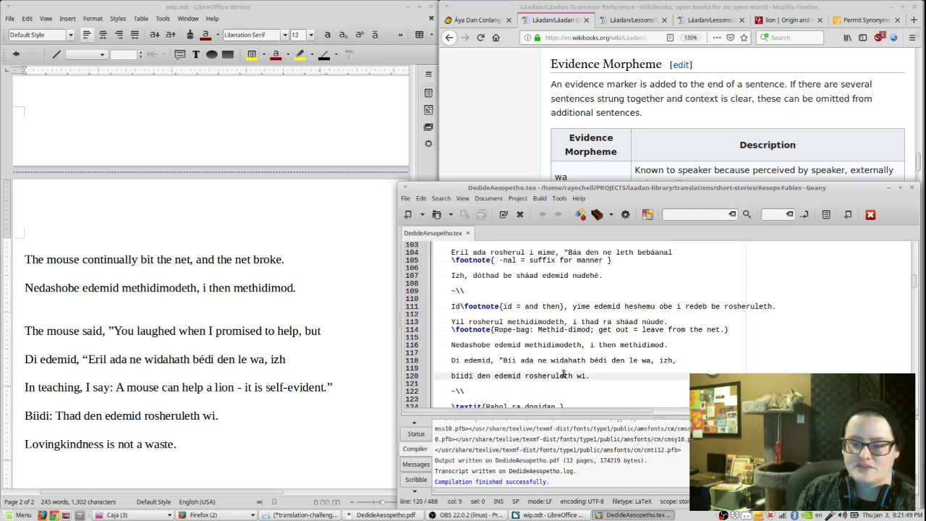
pyautogui.click(477, 374)
pyautogui.write('the')
pyautogui.press('BackSpace')
pyautogui.press('BackSpace')
pyautogui.write('ad')
pyautogui.hotkey('ctrl', 's')
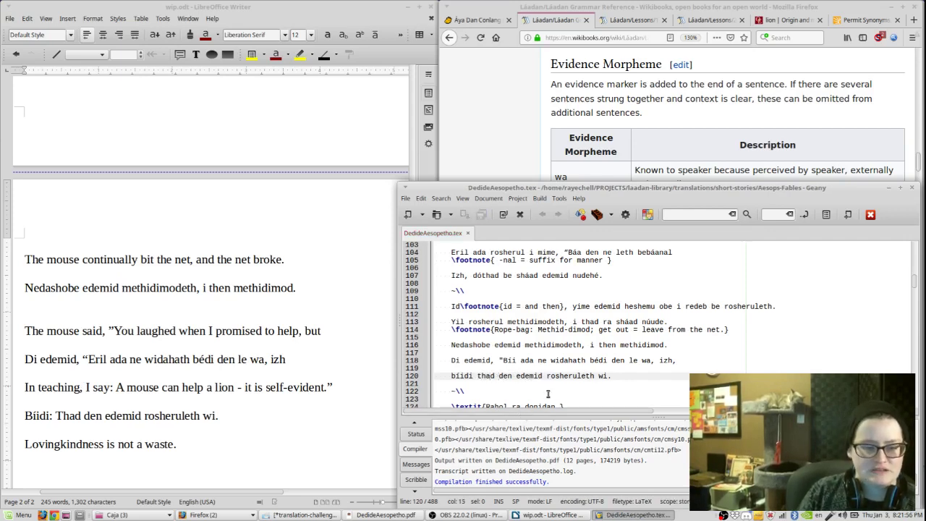
pyautogui.click(647, 109)
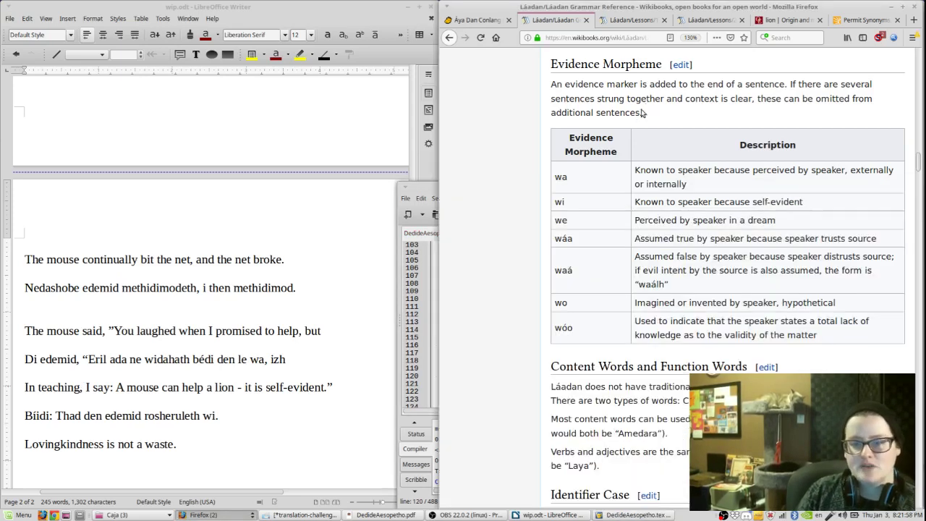
# - Switch to DedideAesopetho.tex in Geany and locate the closing moral line of the story's Láadan section
pyautogui.click(429, 352)
pyautogui.click(486, 328)
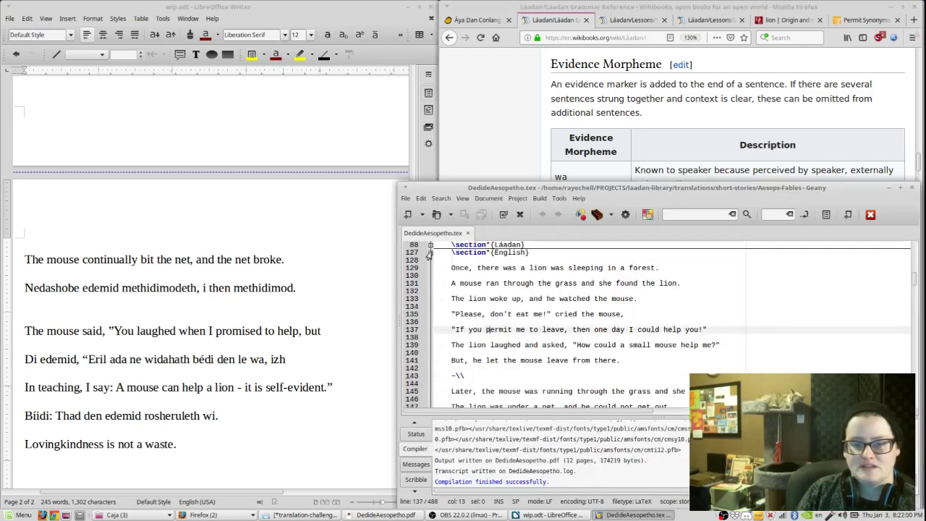
pyautogui.click(430, 246)
pyautogui.scroll(-3, 550, 385)
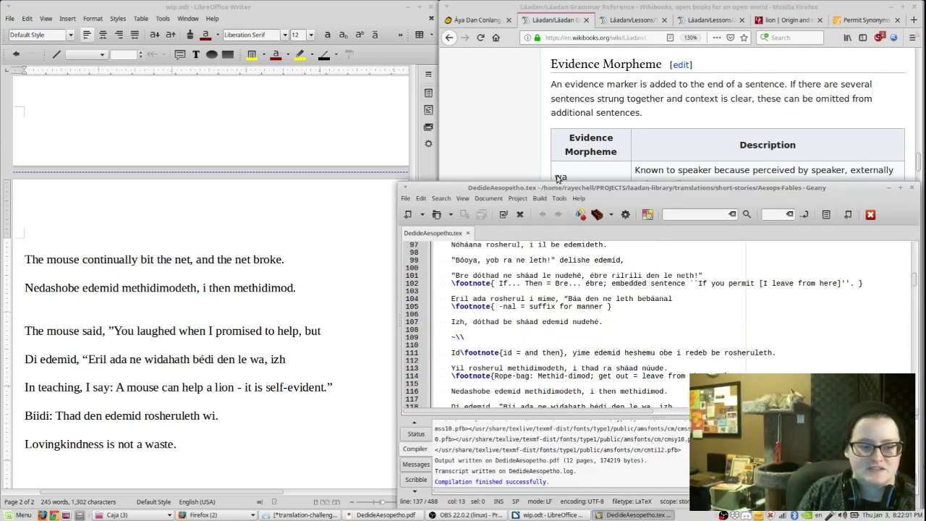
pyautogui.scroll(-1, 471, 330)
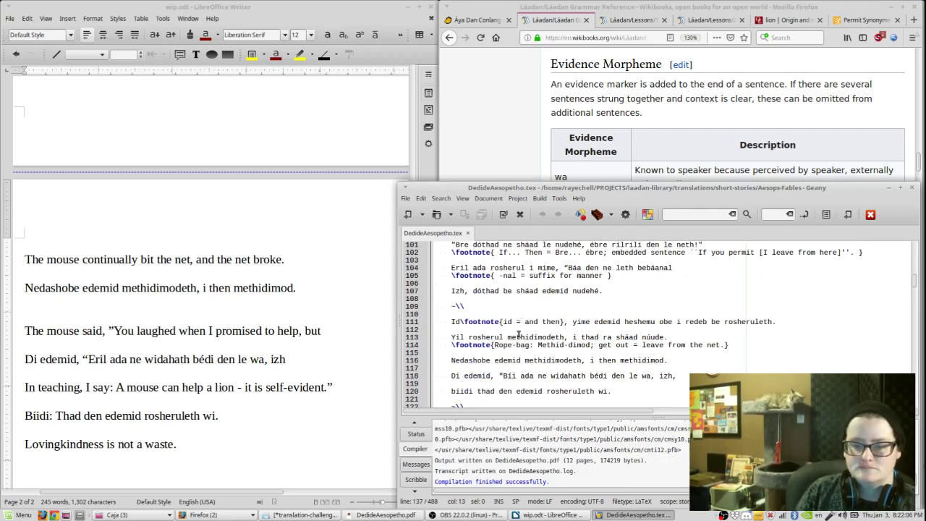
pyautogui.scroll(-2, 475, 389)
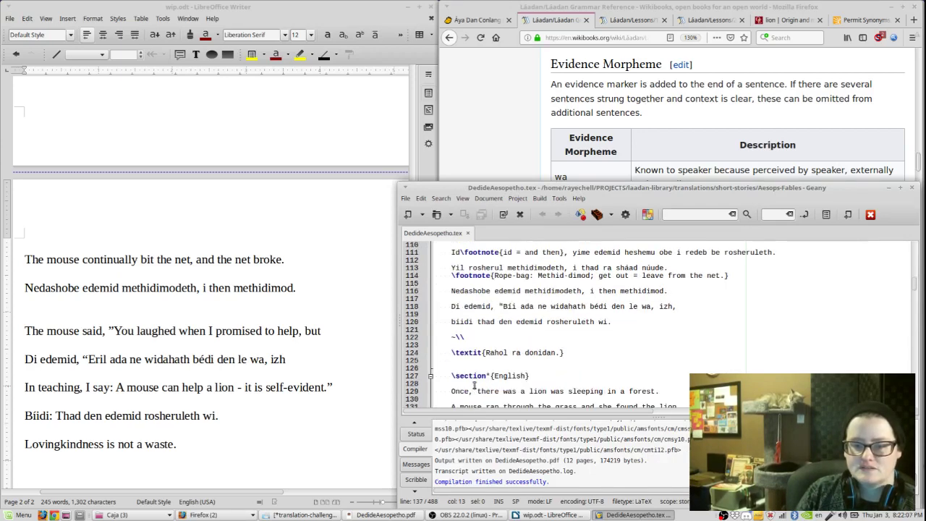
pyautogui.click(483, 352)
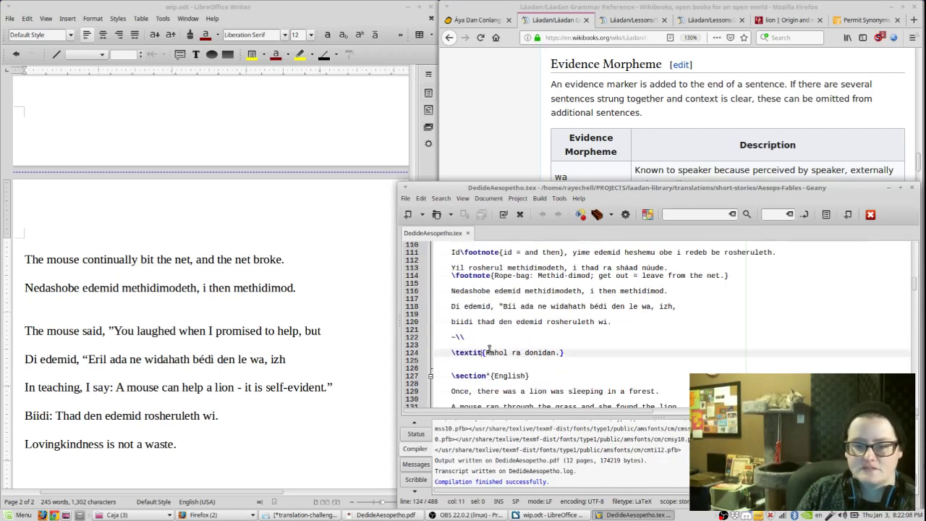
# - Search the Láadan dictionary in Firefox for "waste" and return to the moral line in Geany
pyautogui.click(530, 124)
pyautogui.click(479, 20)
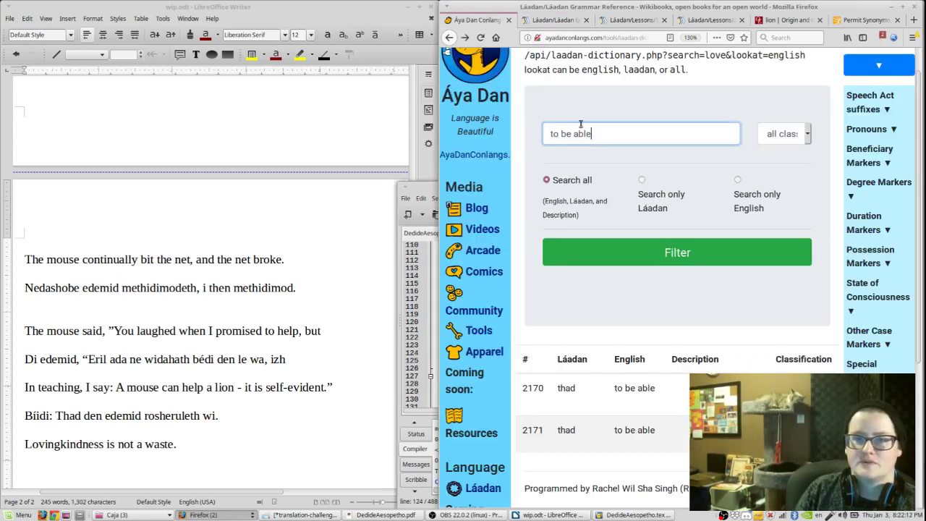
pyautogui.tripleClick(602, 126)
pyautogui.write('waste')
pyautogui.press('Return')
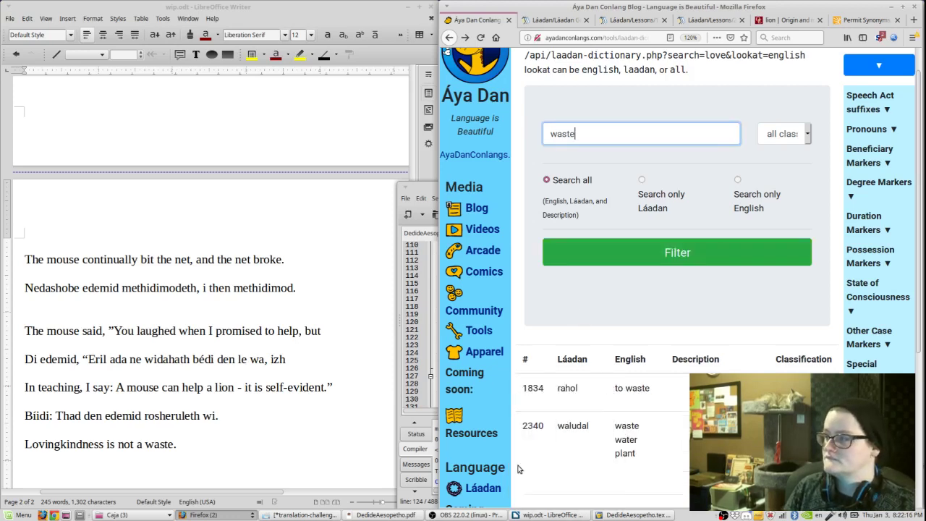
pyautogui.moveTo(516, 467); pyautogui.dragTo(511, 341)
pyautogui.click(499, 397)
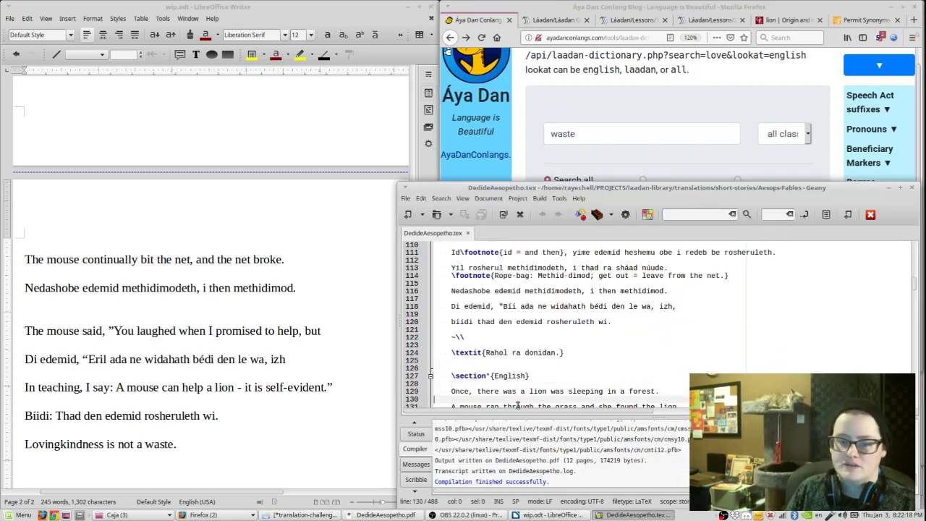
# - Search the Láadan dictionary in Firefox for "donidan", check its entries, and go back to wip.odt
pyautogui.click(586, 131)
pyautogui.doubleClick(587, 131)
pyautogui.write('donidan')
pyautogui.press('Return')
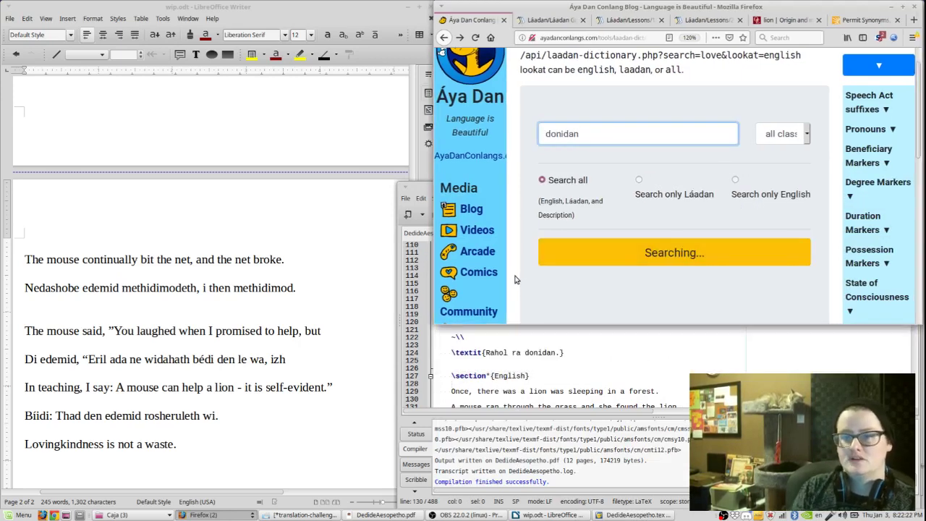
pyautogui.scroll(-5, 505, 420)
pyautogui.click(308, 424)
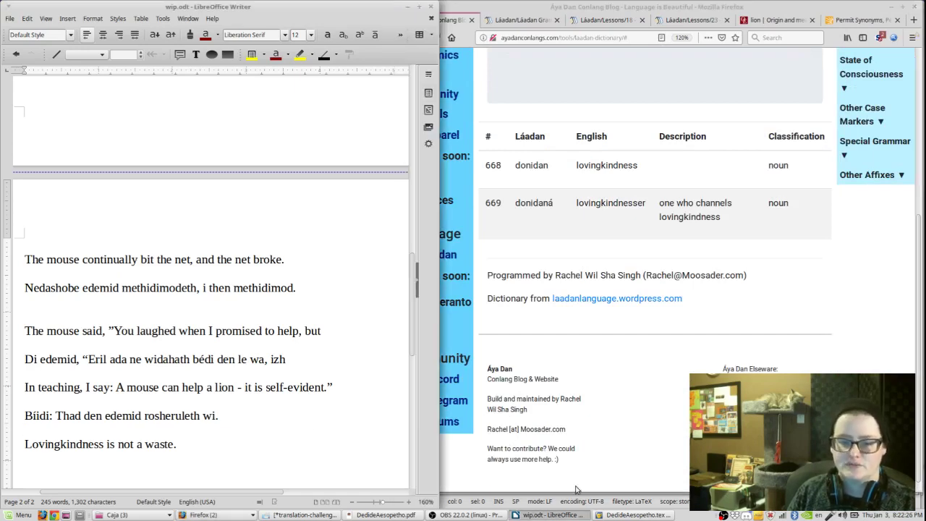
# - Compile DedideAesopetho.tex in Geany and review the story's English text and translation notes in DedideAesopetho.pdf
pyautogui.click(633, 515)
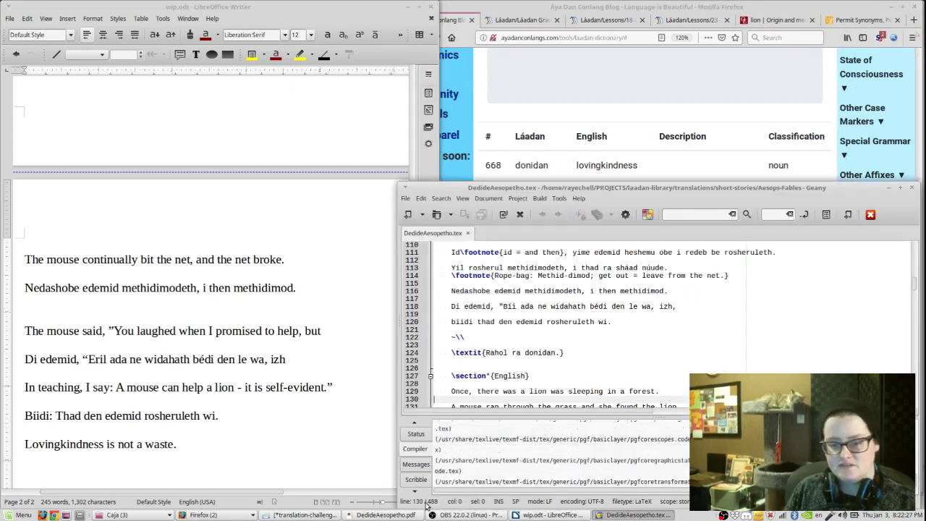
pyautogui.click(381, 515)
pyautogui.moveTo(503, 335); pyautogui.dragTo(172, 325)
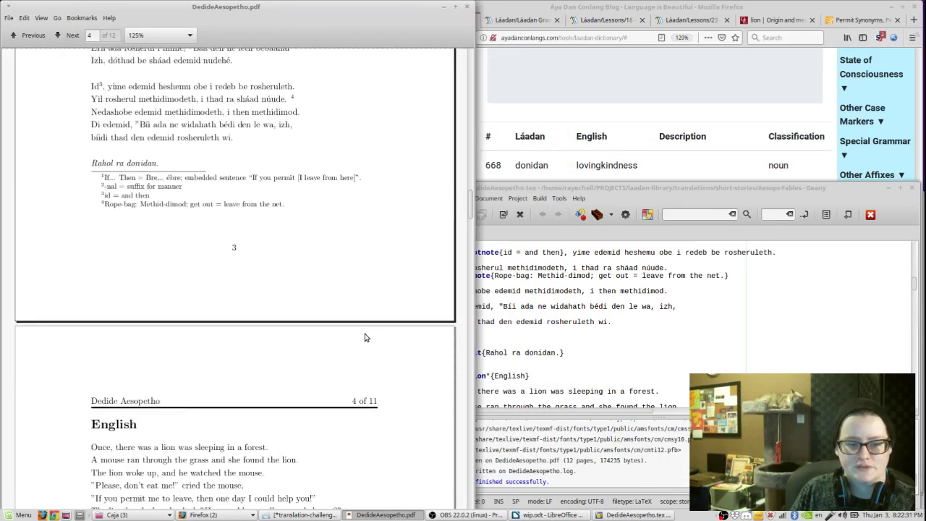
pyautogui.scroll(-5, 364, 337)
pyautogui.scroll(-4, 364, 331)
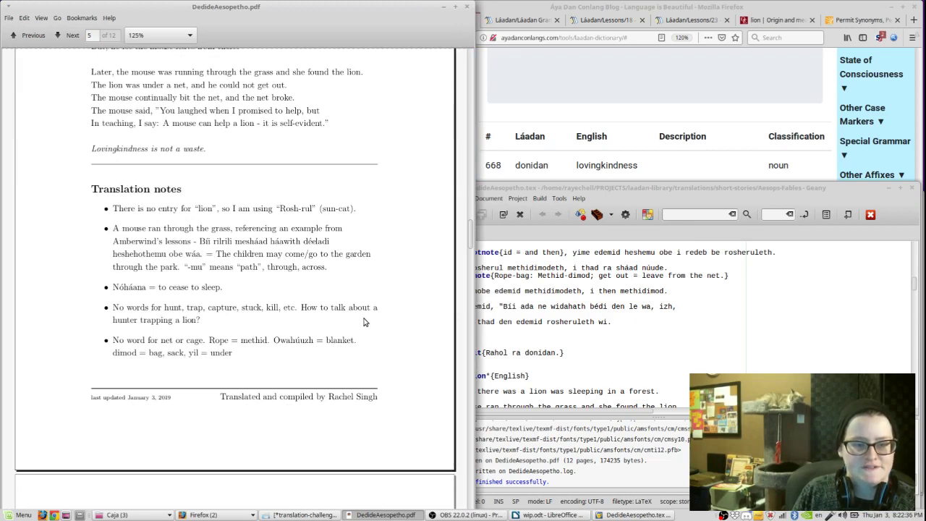
pyautogui.scroll(-9, 364, 322)
pyautogui.scroll(9, 364, 322)
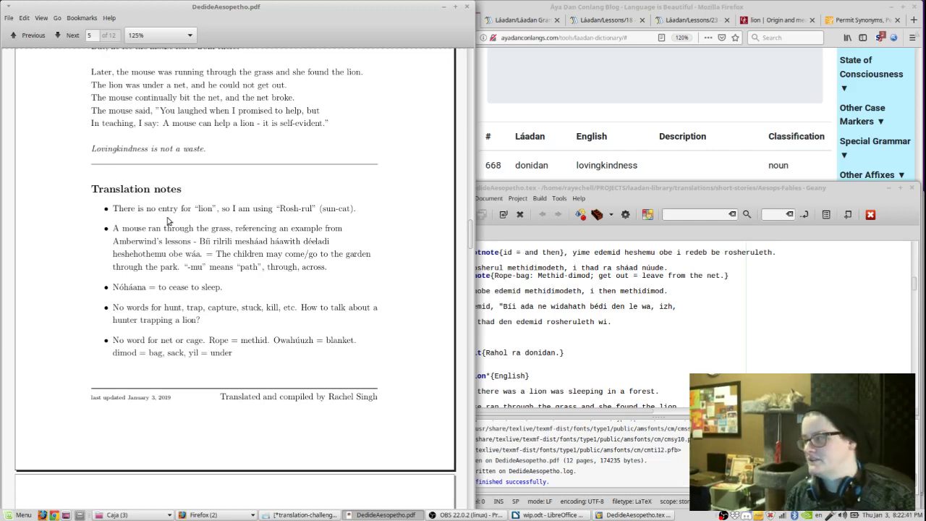
pyautogui.scroll(18, 167, 221)
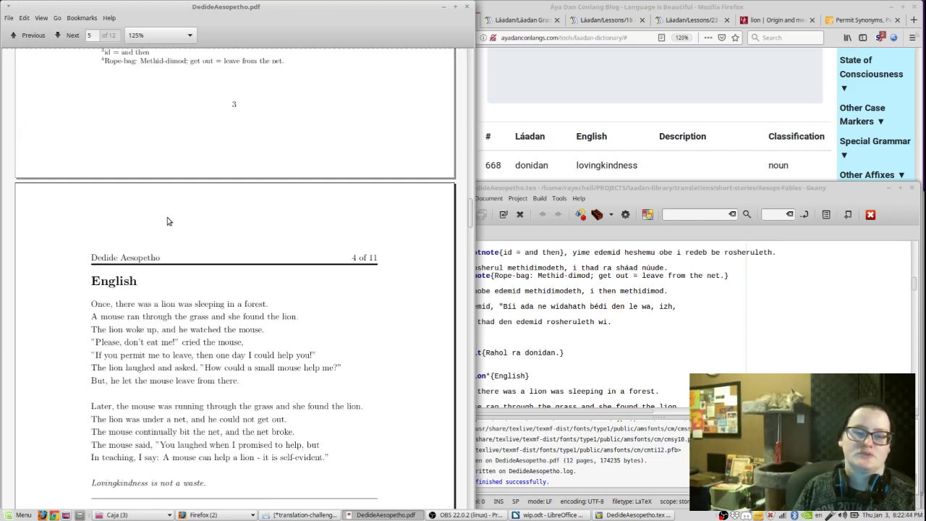
# - Check the repository link in the Introduction of DedideAesopetho.pdf, and switch to the Áya Dan site in Firefox
pyautogui.hotkey('ctrl', 'Home')
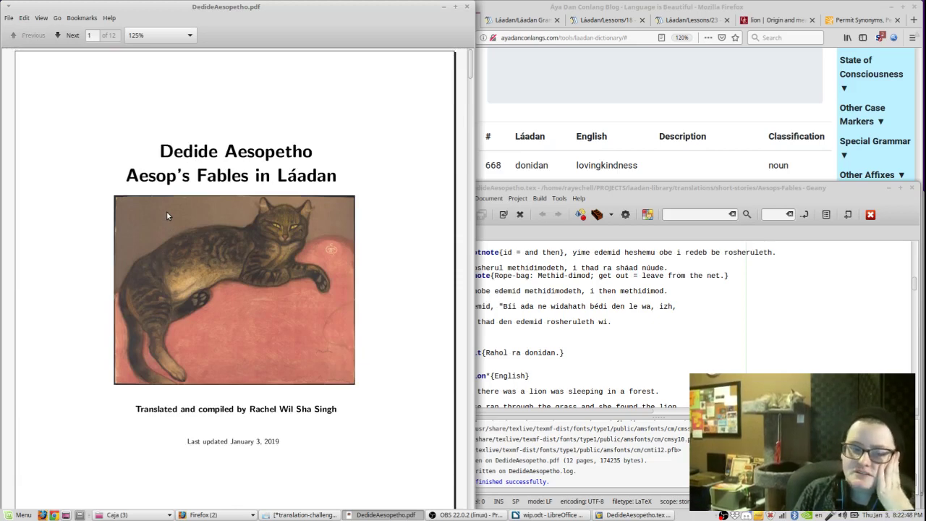
pyautogui.scroll(-15, 205, 351)
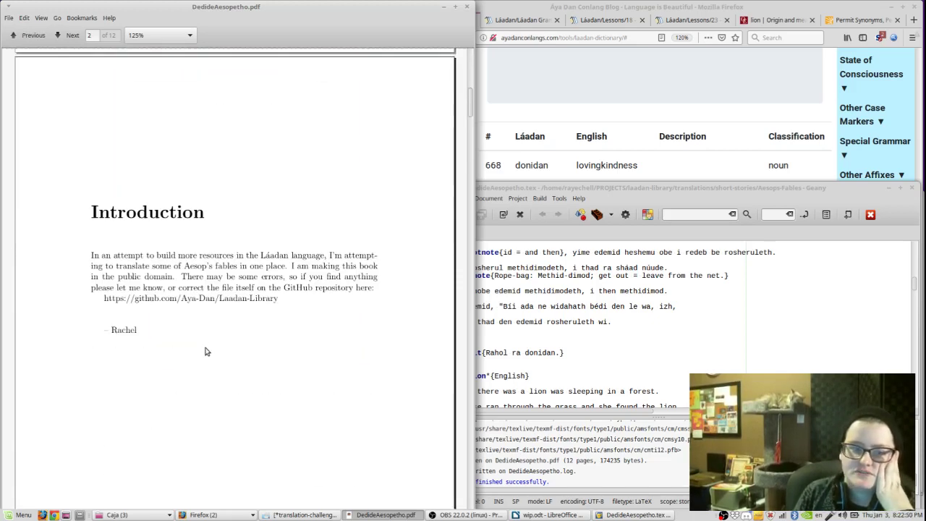
pyautogui.moveTo(263, 306); pyautogui.dragTo(153, 298)
pyautogui.click(166, 302)
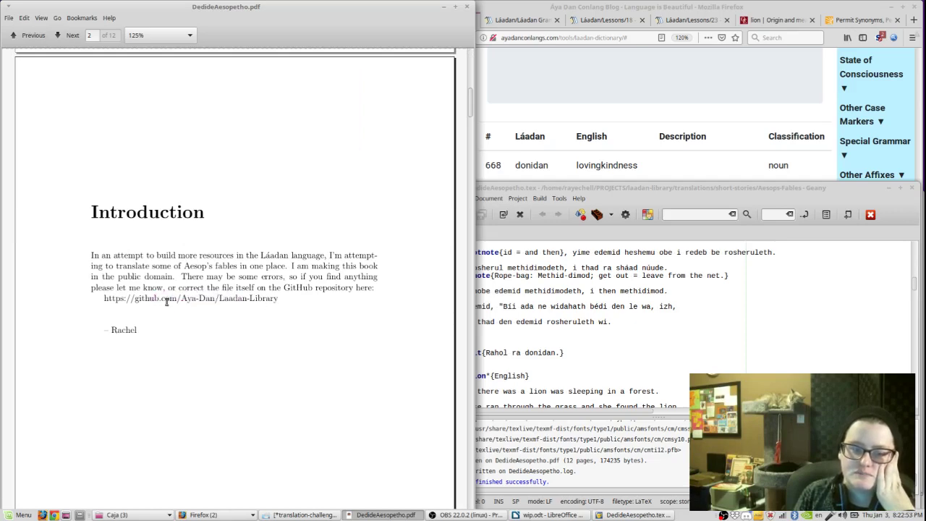
pyautogui.click(202, 515)
pyautogui.click(204, 490)
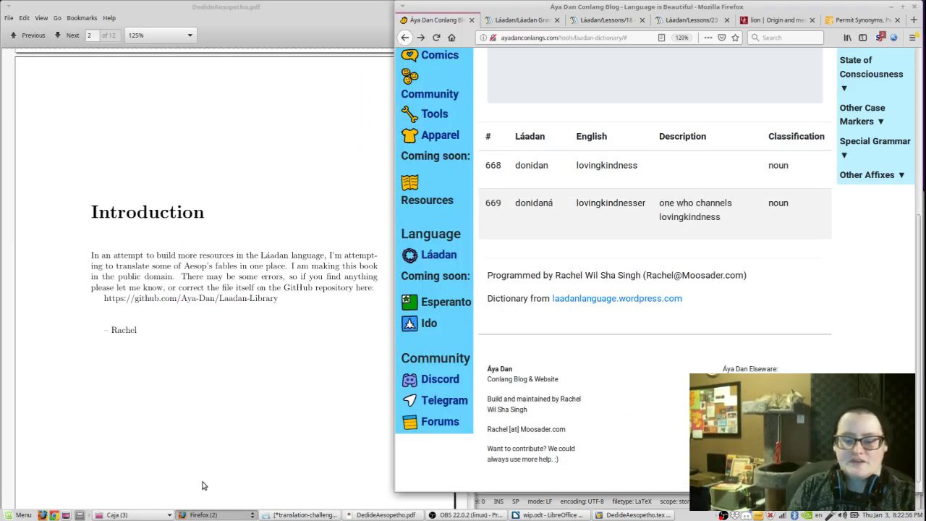
pyautogui.hotkey('ctrl', 't')
pyautogui.write('bit')
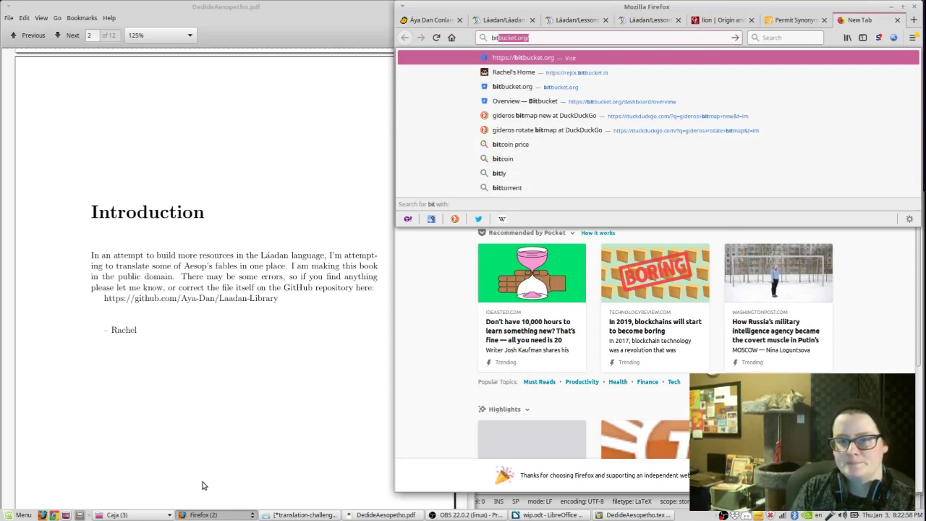
pyautogui.press('Escape')
pyautogui.hotkey('ctrl', 'w')
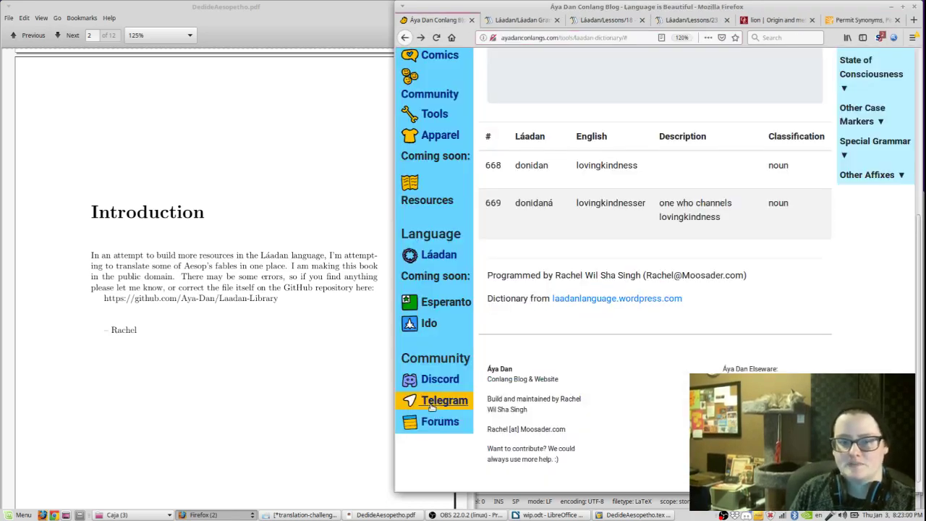
# - Follow the Áya Dan site's Bitbucket link, open the Laadan-Library repository, and copy its web address
pyautogui.moveTo(520, 150); pyautogui.dragTo(344, 181)
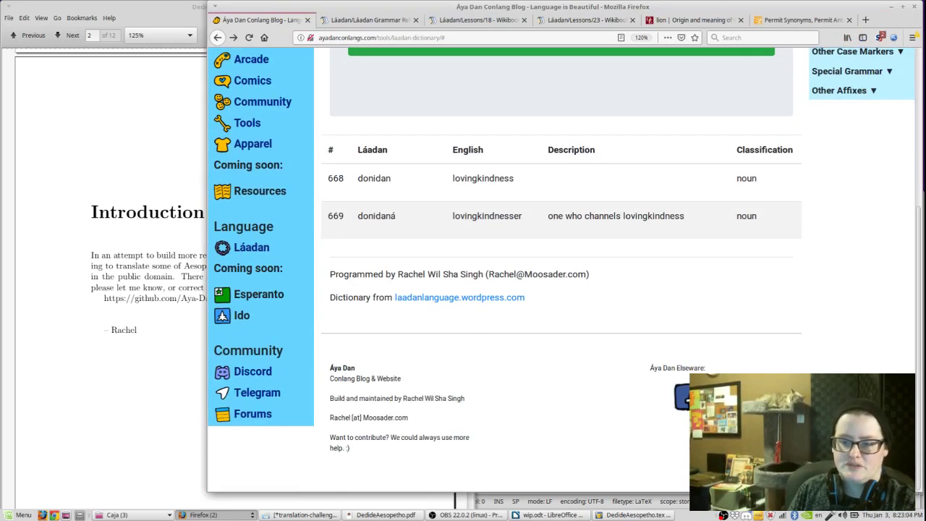
pyautogui.click(683, 396)
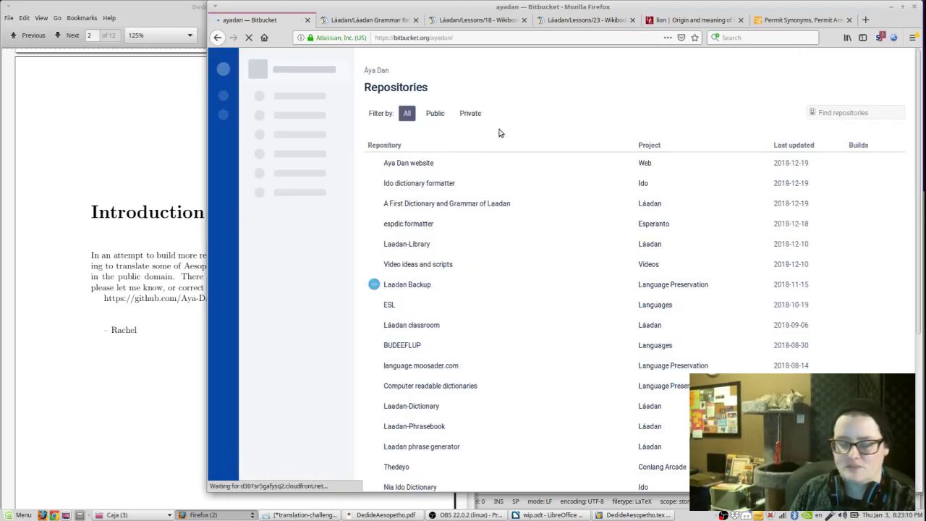
pyautogui.click(403, 246)
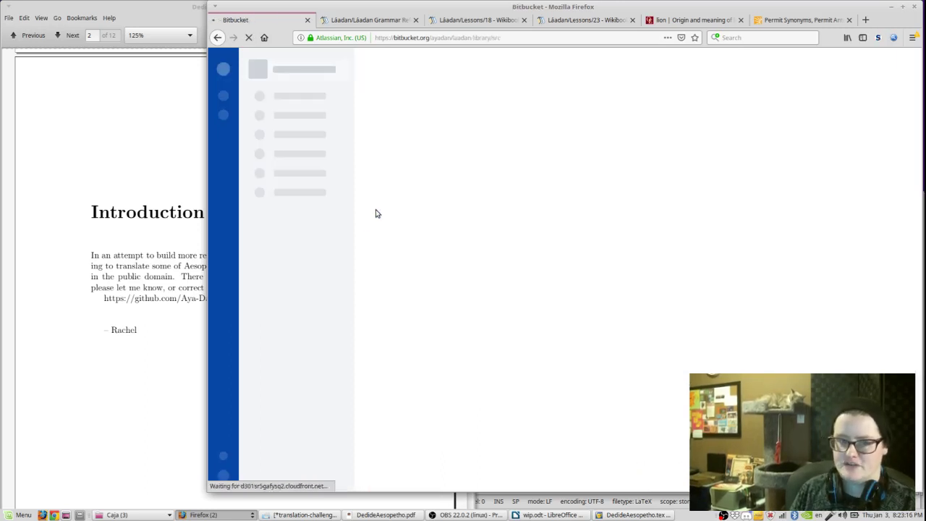
pyautogui.click(462, 38)
pyautogui.hotkey('ctrl', 'c')
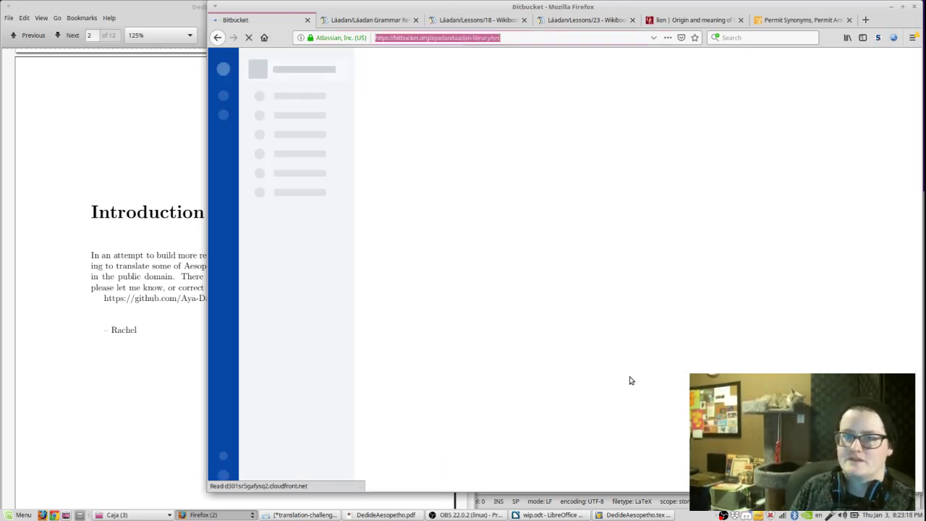
pyautogui.hotkey('alt', 'Tab')
pyautogui.click(723, 337)
pyautogui.hotkey('ctrl', 'Home')
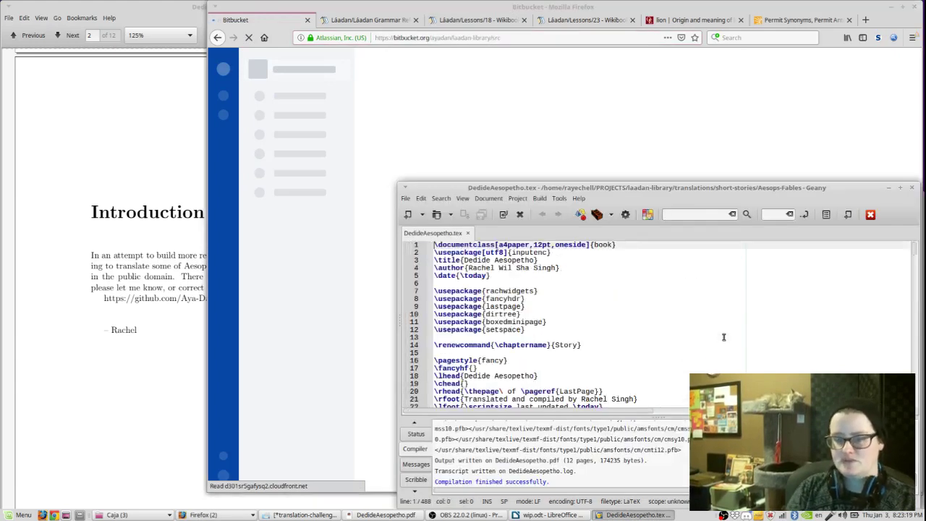
pyautogui.hotkey('ctrl', 'f')
pyautogui.write('Laadan')
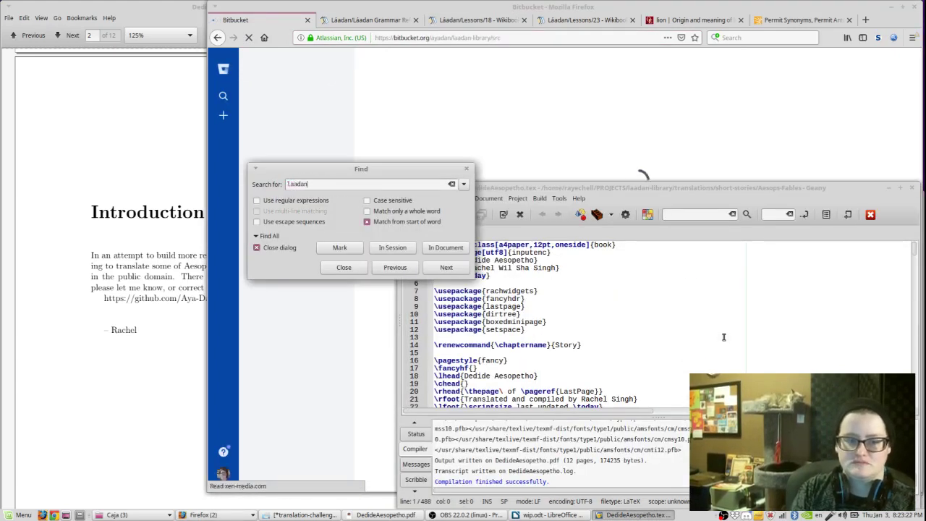
pyautogui.press('Return')
pyautogui.press('Home')
pyautogui.hotkey('shift', 'End')
pyautogui.hotkey('ctrl', 'v')
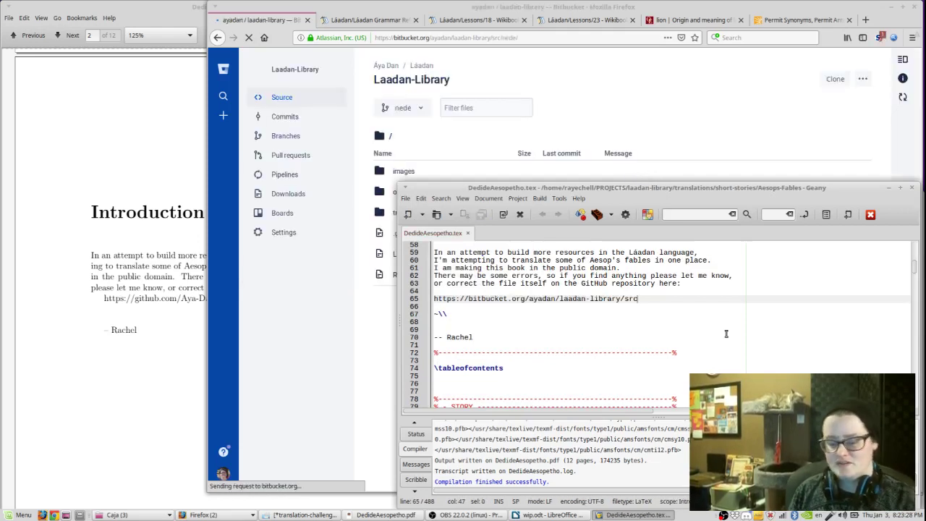
pyautogui.press('F8')
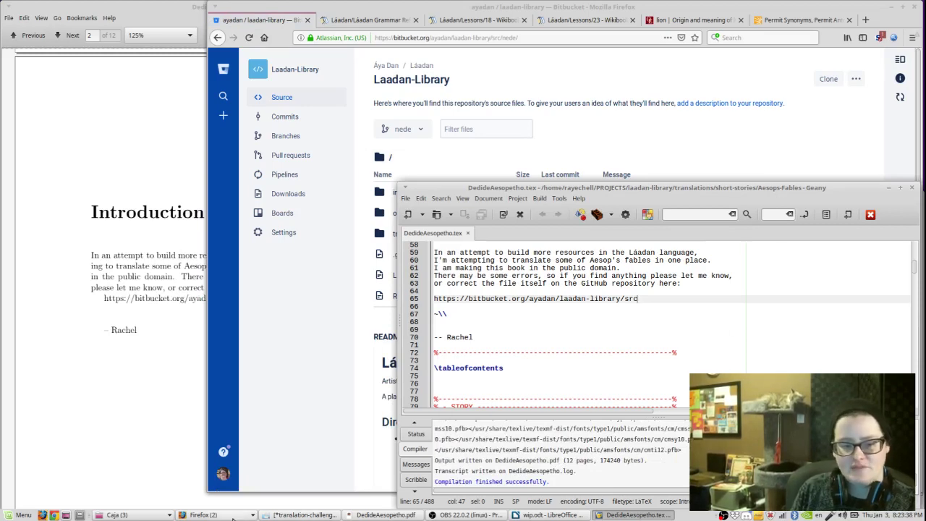
# - Switch to the Aesops-Fables folder in Caja and open a terminal in it
pyautogui.click(116, 514)
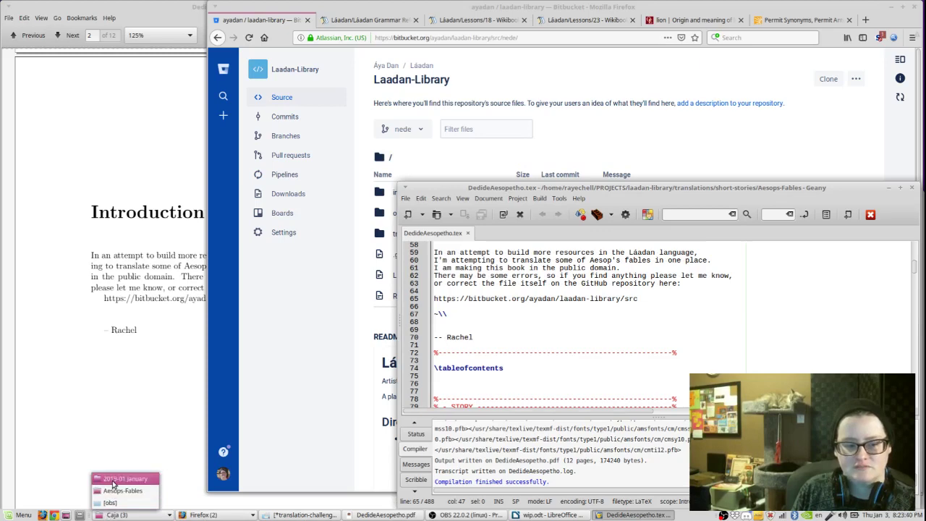
pyautogui.click(116, 490)
pyautogui.rightClick(771, 359)
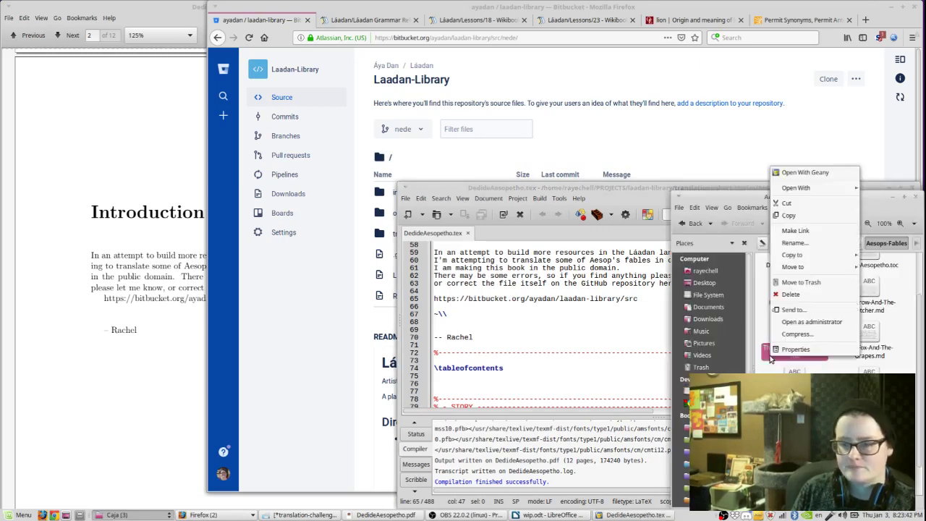
pyautogui.press('Escape')
pyautogui.press('super+Right')
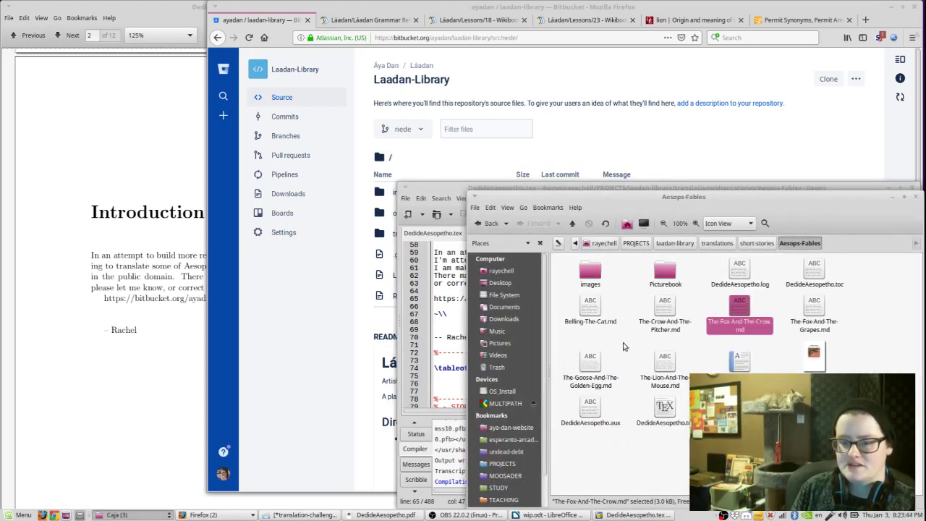
pyautogui.rightClick(644, 452)
pyautogui.click(660, 359)
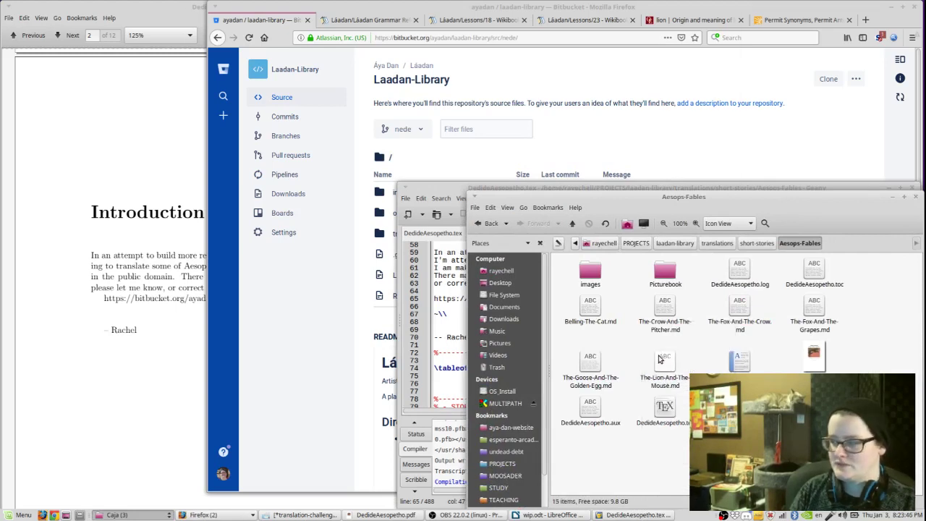
# - Stage all changes with git and commit them with the message "Updated lion and the mouse"
pyautogui.write('git add .')
pyautogui.press('Return')
pyautogui.write('g')
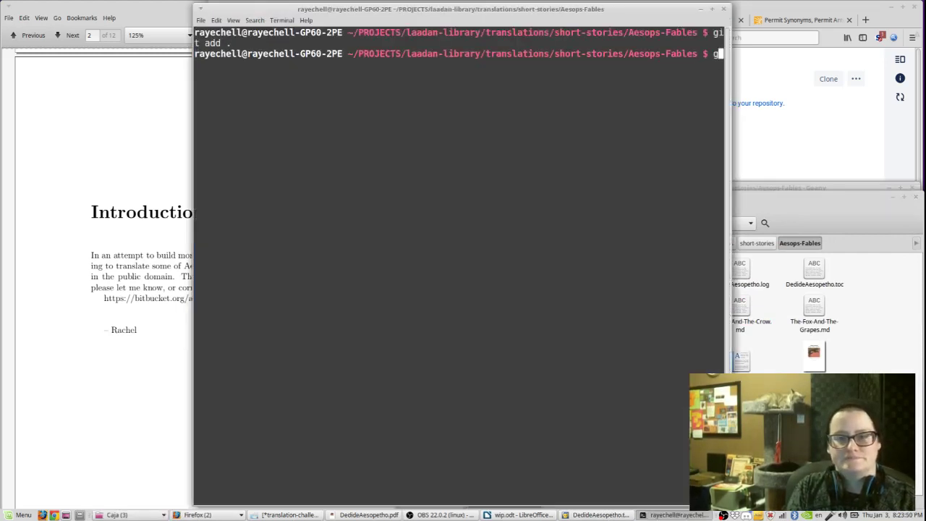
pyautogui.write('it commit -m "Updated lion and the mouse"')
pyautogui.press('Return')
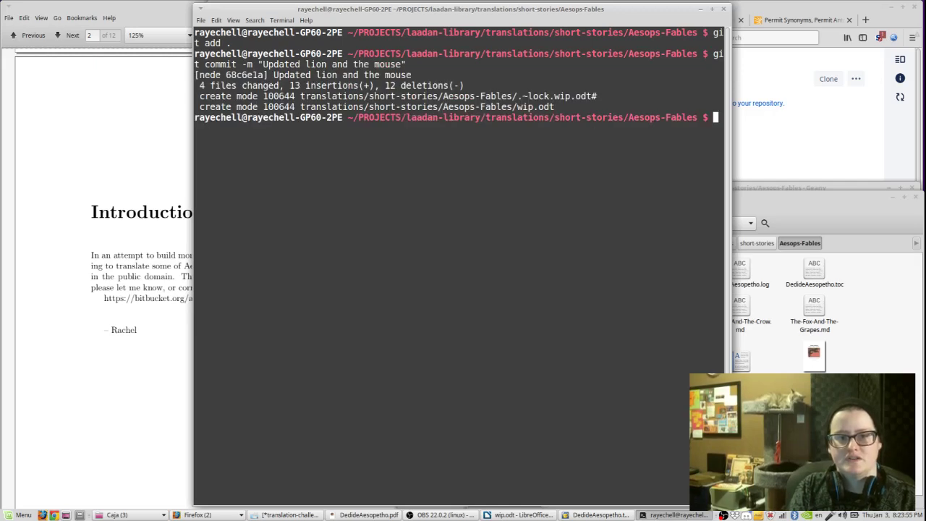
# - Push the commit to the Bitbucket remote with git push, entering the account password, and minimize the terminal
pyautogui.write('git push')
pyautogui.press('Return')
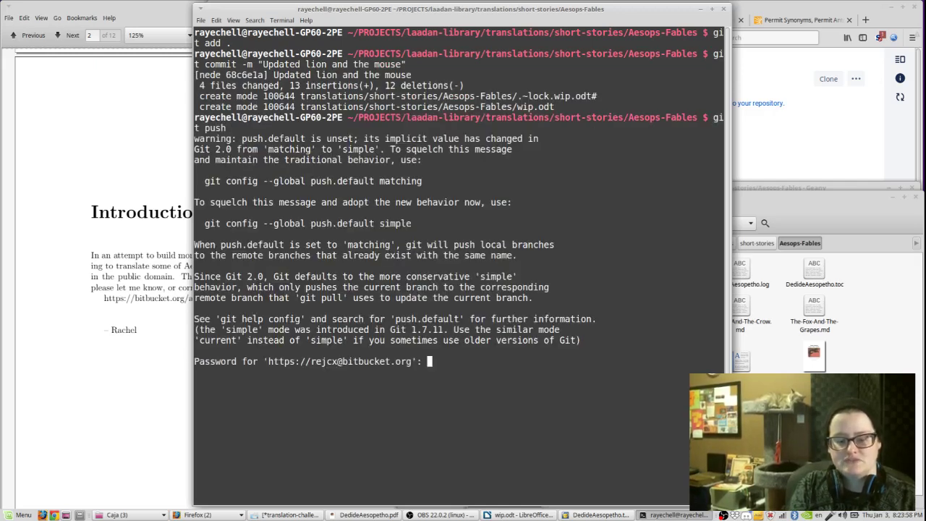
pyautogui.press('Return')
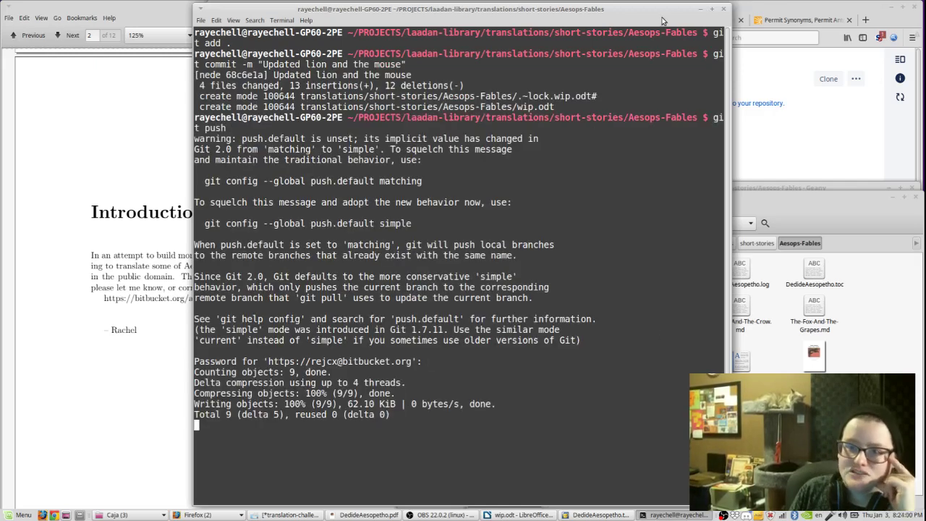
pyautogui.click(700, 12)
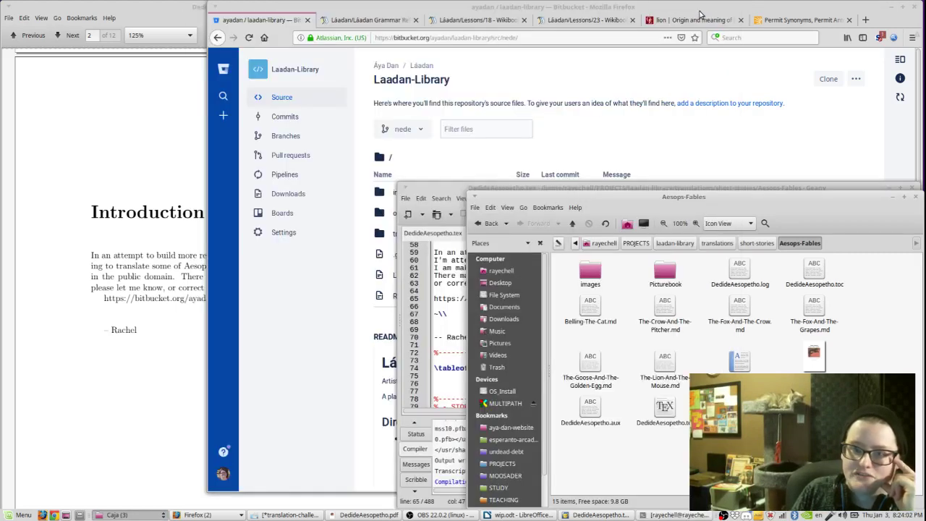
# - Open the "Updated lion and the mouse" commit in the Laadan-Library commit history on Bitbucket and review its file changes
pyautogui.click(504, 102)
pyautogui.click(285, 117)
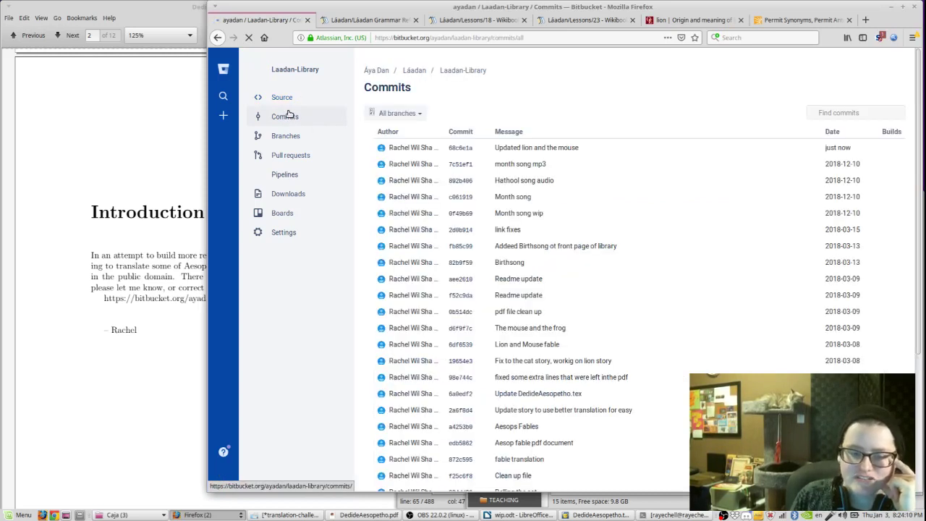
pyautogui.click(460, 148)
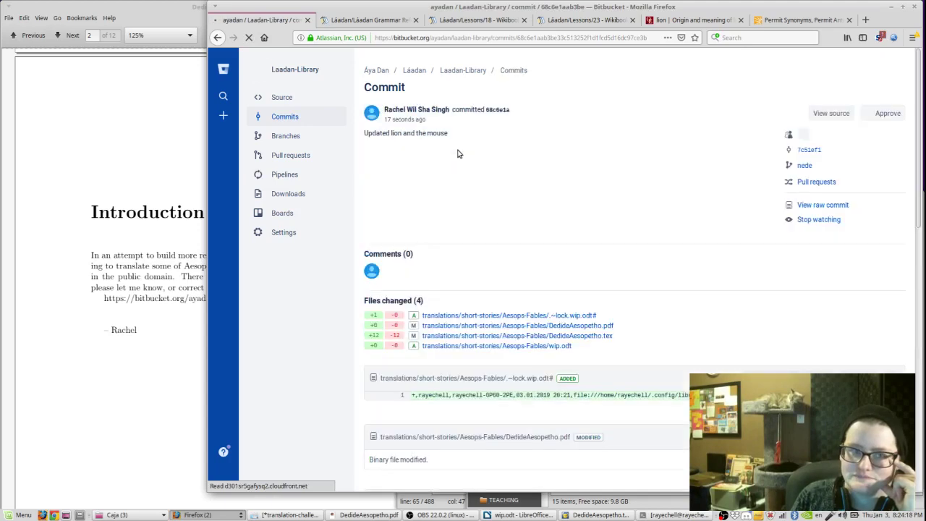
pyautogui.scroll(-5, 456, 153)
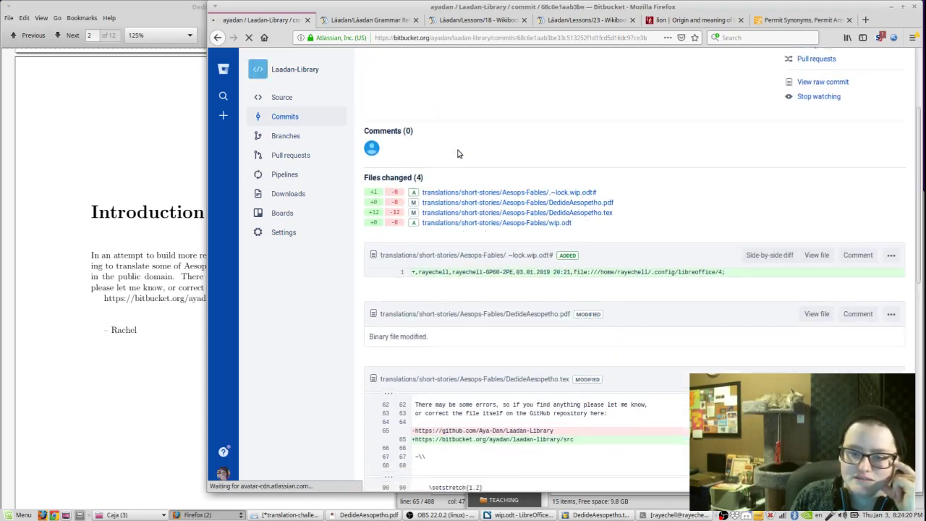
pyautogui.scroll(-3, 455, 153)
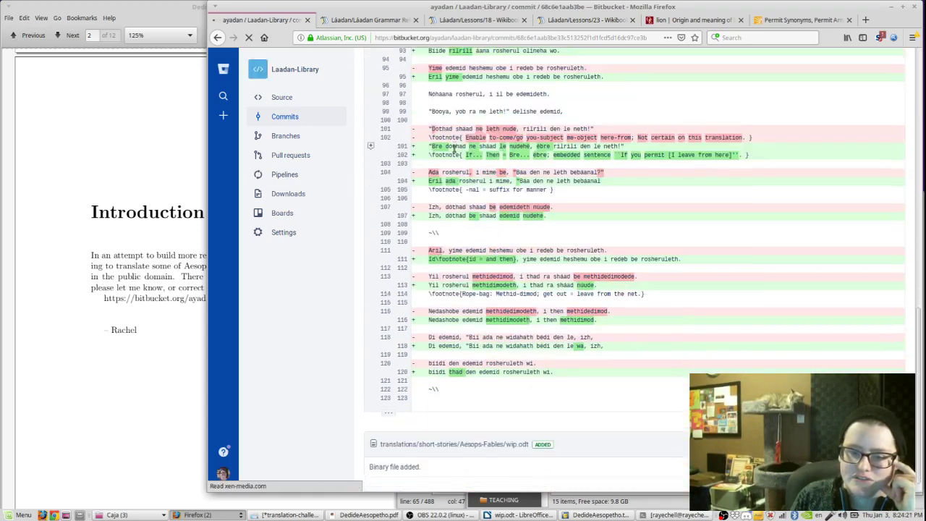
pyautogui.scroll(3, 449, 149)
pyautogui.scroll(6, 450, 148)
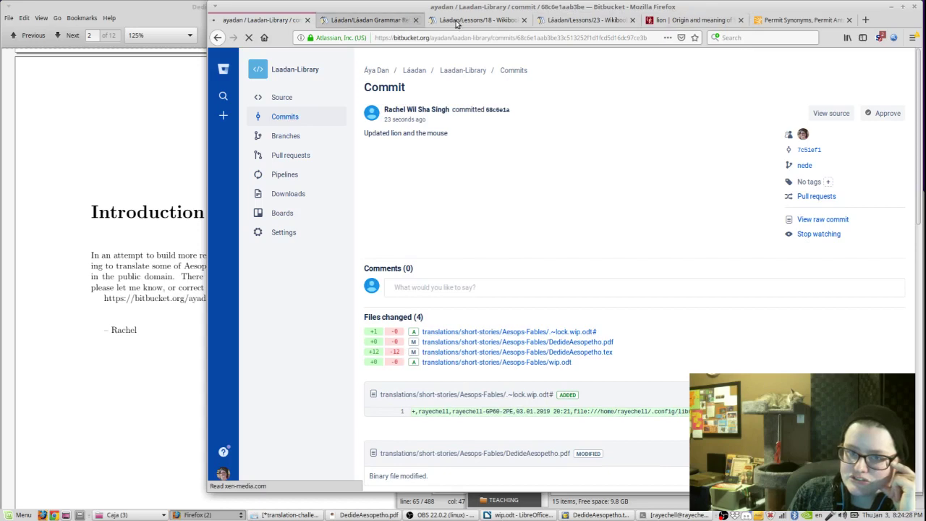
# - Open the Áya Dan site's Láadan page in a new browser tab and close the dictionary, etymology, synonym and other unneeded reference tabs
pyautogui.click(866, 21)
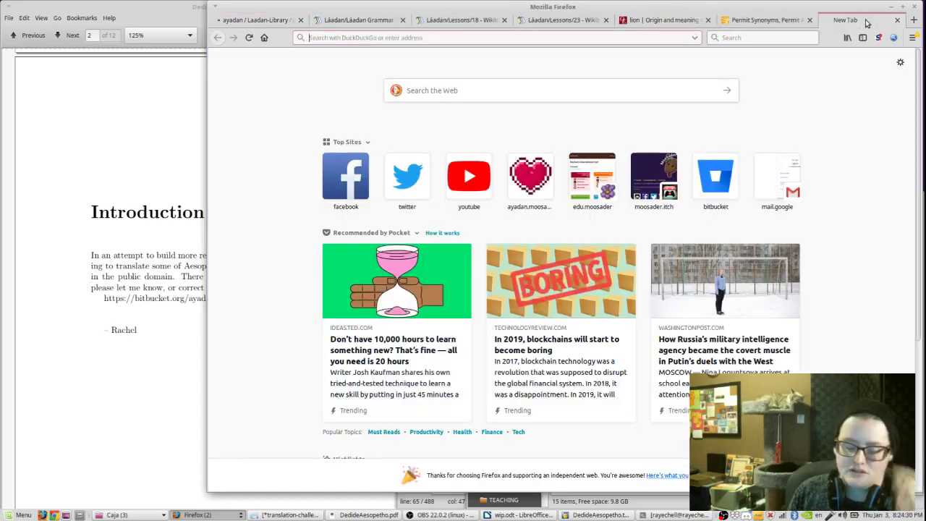
pyautogui.write('aya')
pyautogui.press('Return')
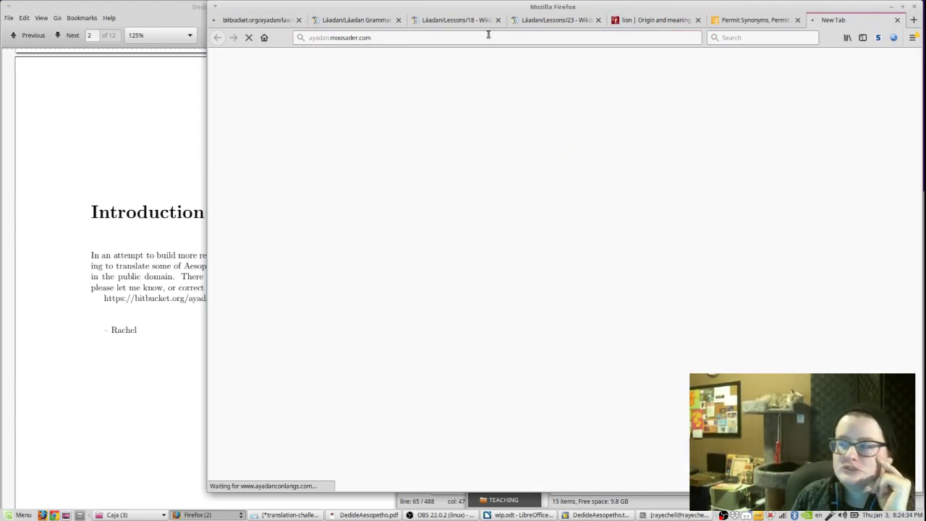
pyautogui.middleClick(626, 27)
pyautogui.middleClick(396, 24)
pyautogui.middleClick(396, 24)
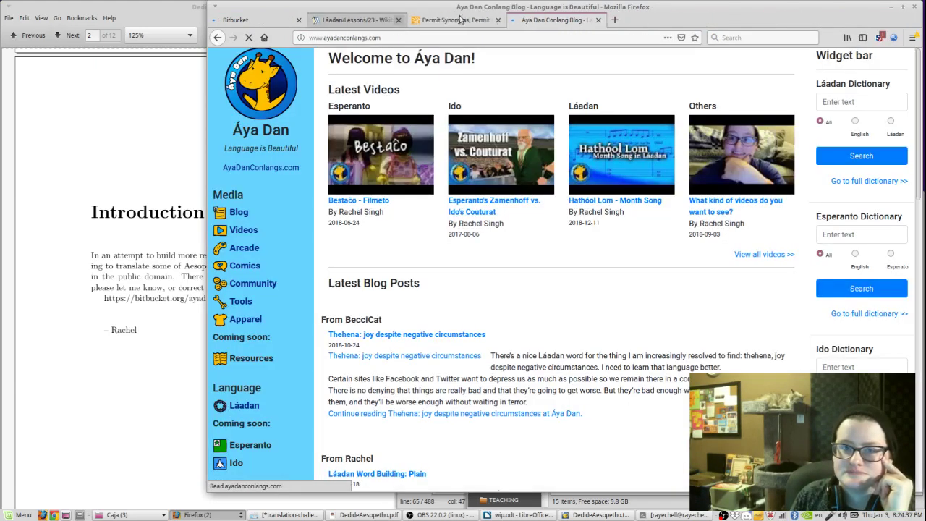
pyautogui.click(251, 407)
pyautogui.middleClick(439, 27)
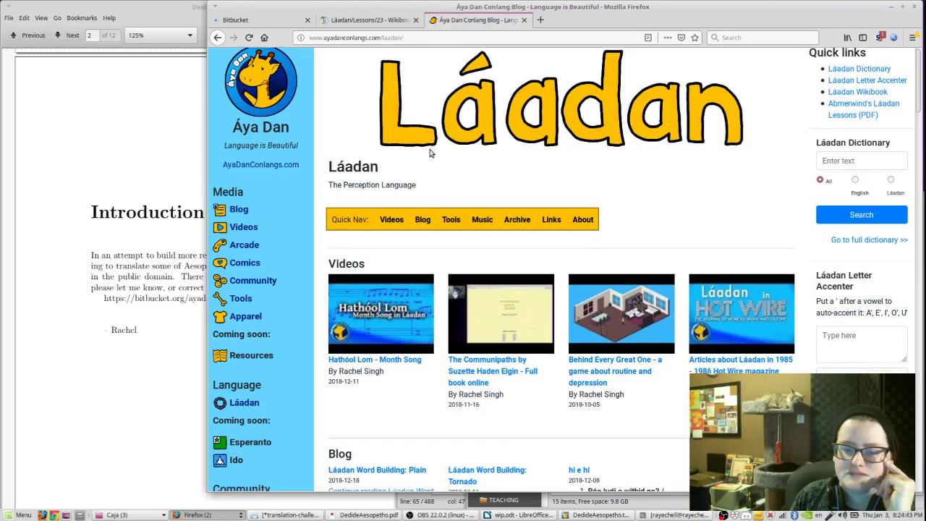
# - Look through the resource tables on the Láadan page and search the page for "library"
pyautogui.scroll(-10, 432, 186)
pyautogui.scroll(-10, 432, 194)
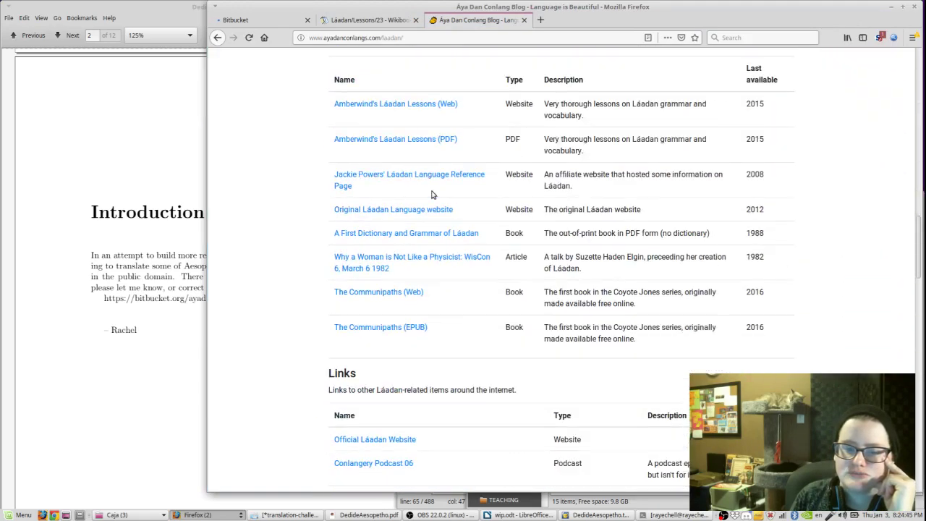
pyautogui.scroll(-5, 432, 194)
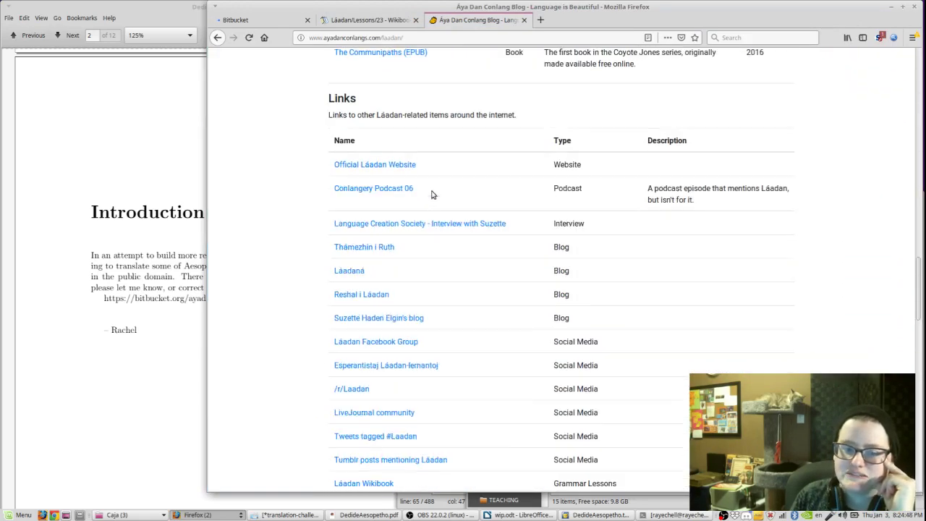
pyautogui.scroll(-6, 432, 194)
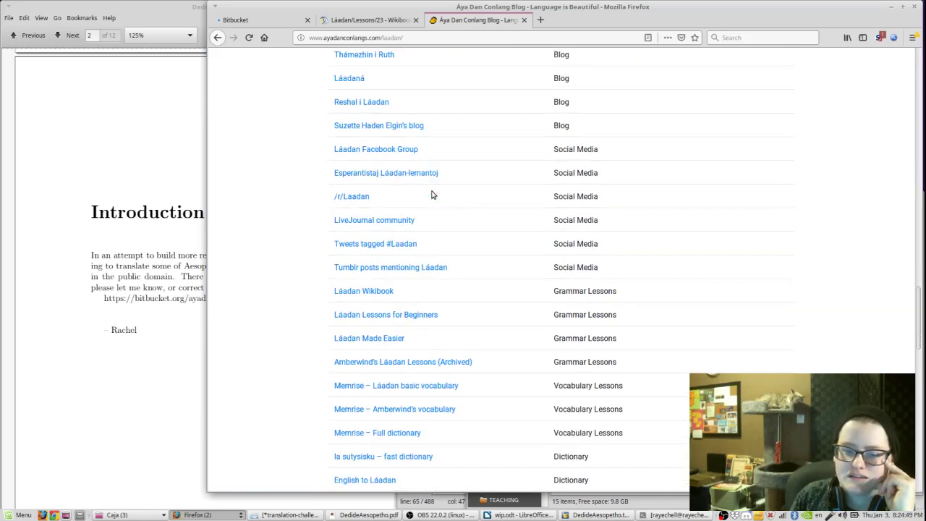
pyautogui.scroll(-5, 432, 194)
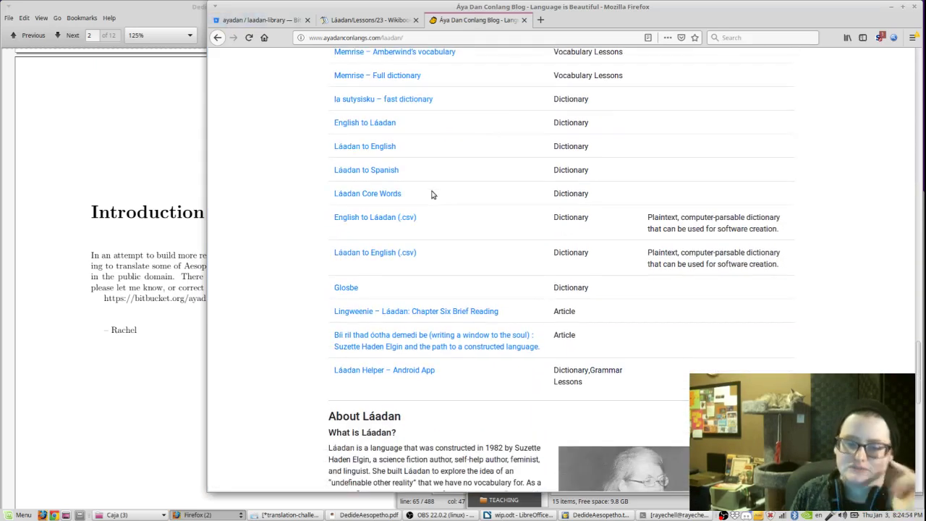
pyautogui.hotkey('ctrl', 'f')
pyautogui.scroll(5, 432, 194)
pyautogui.write('library')
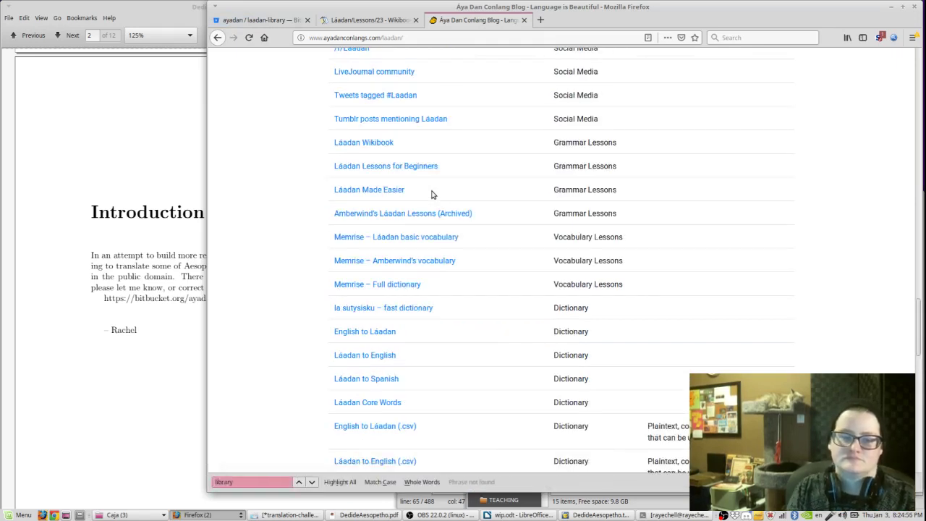
pyautogui.press('Escape')
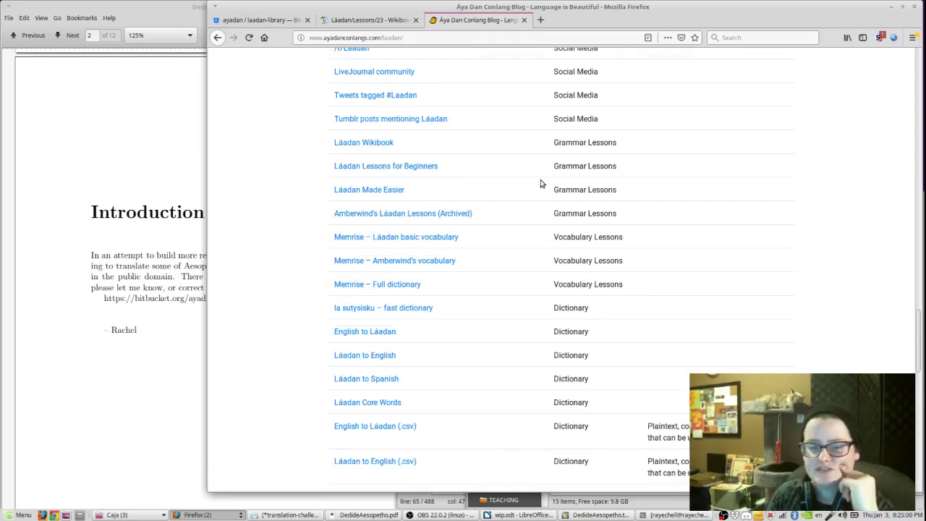
# - Read through the About Láadan section and review the rest of the page back up to its Quick Nav bar
pyautogui.scroll(-15, 540, 184)
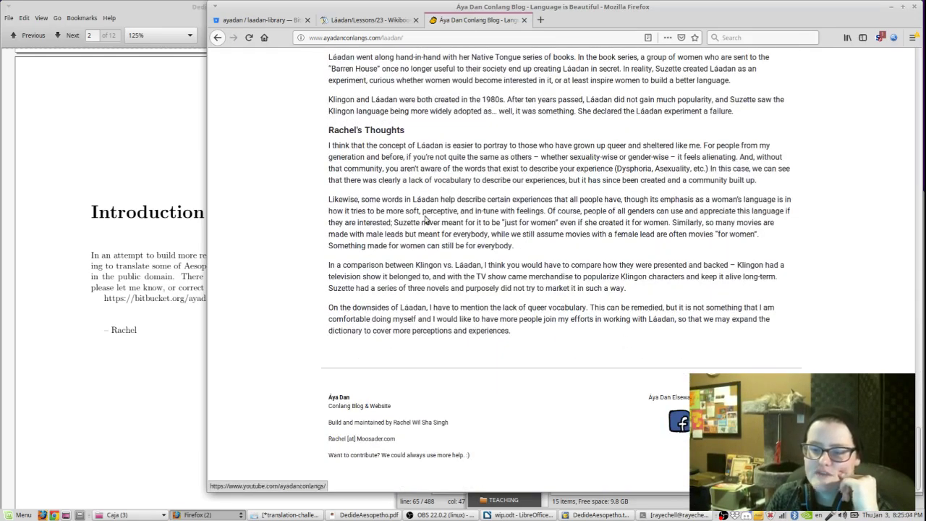
pyautogui.scroll(10, 413, 213)
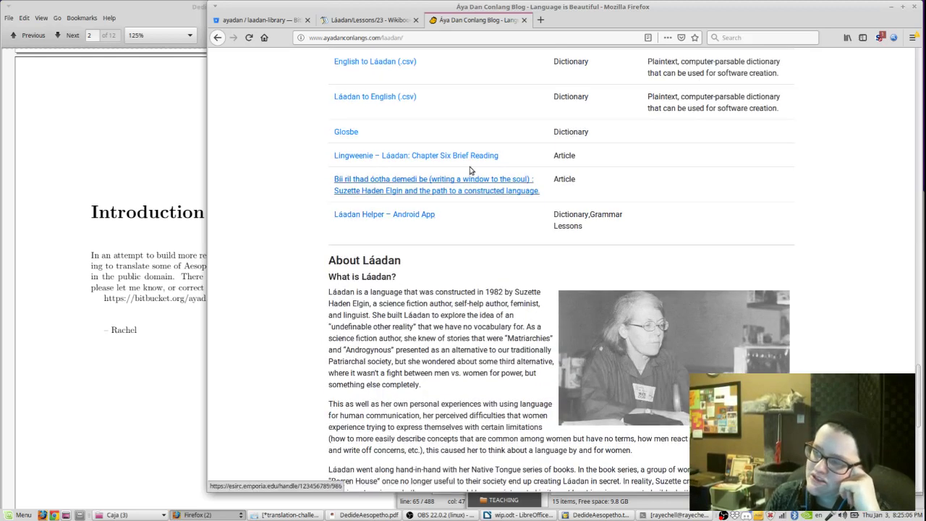
pyautogui.scroll(6, 472, 170)
pyautogui.scroll(8, 471, 170)
pyautogui.scroll(10, 557, 270)
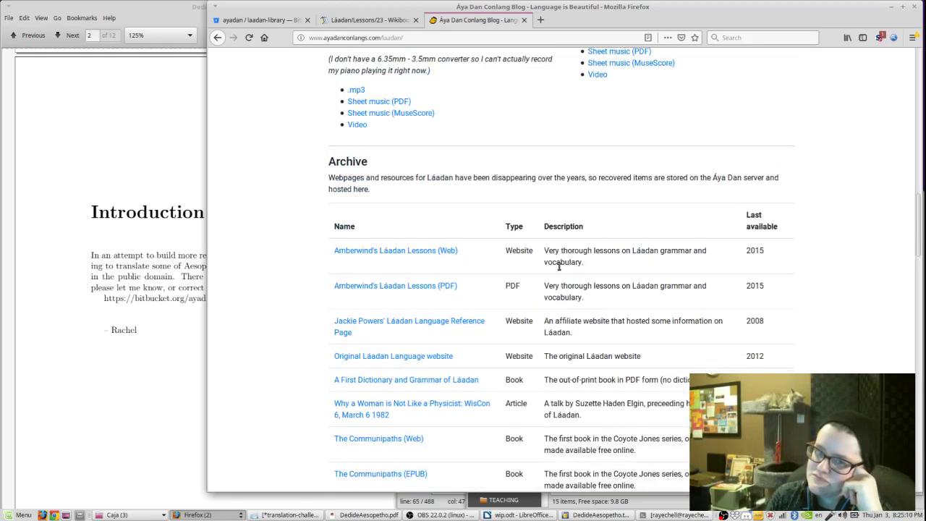
pyautogui.scroll(10, 557, 276)
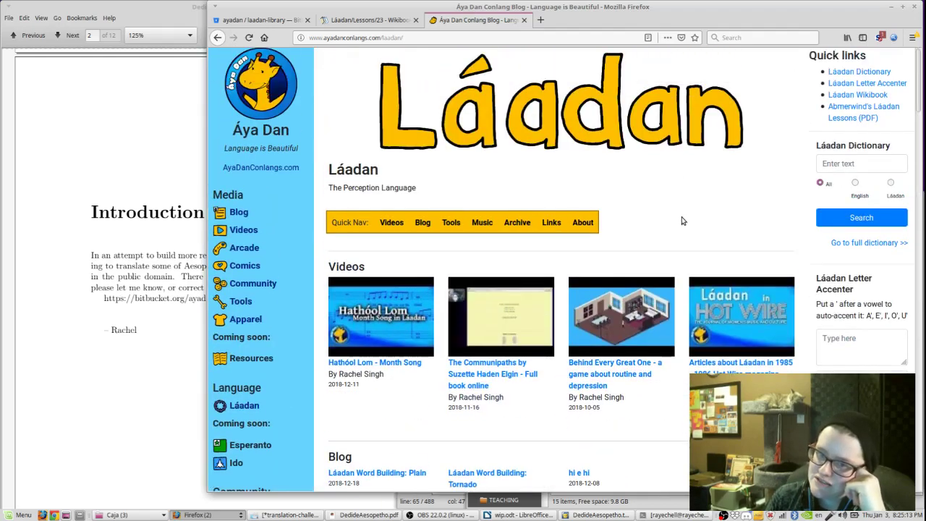
pyautogui.rightClick(658, 260)
pyautogui.click(637, 257)
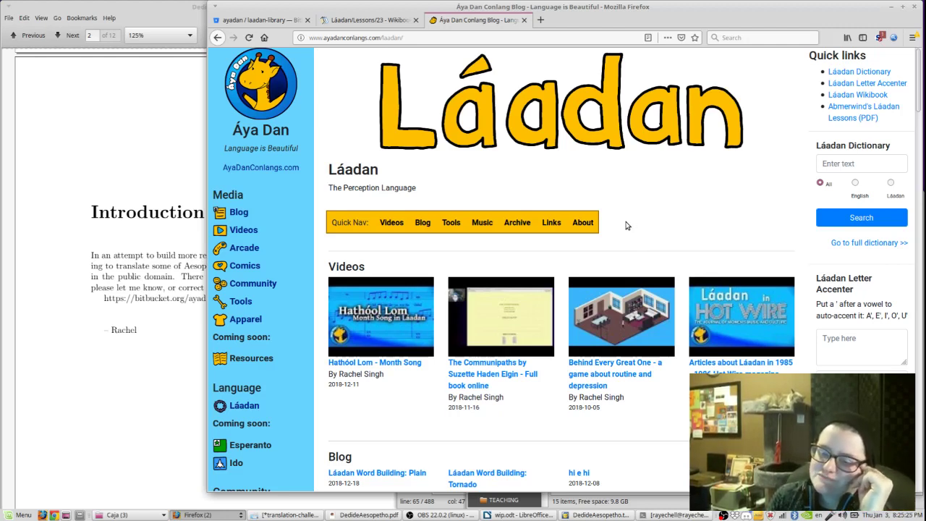
# - Check the Laadan-Library repository page, and close the Wikibooks Láadan Lesson 23 tab
pyautogui.click(268, 20)
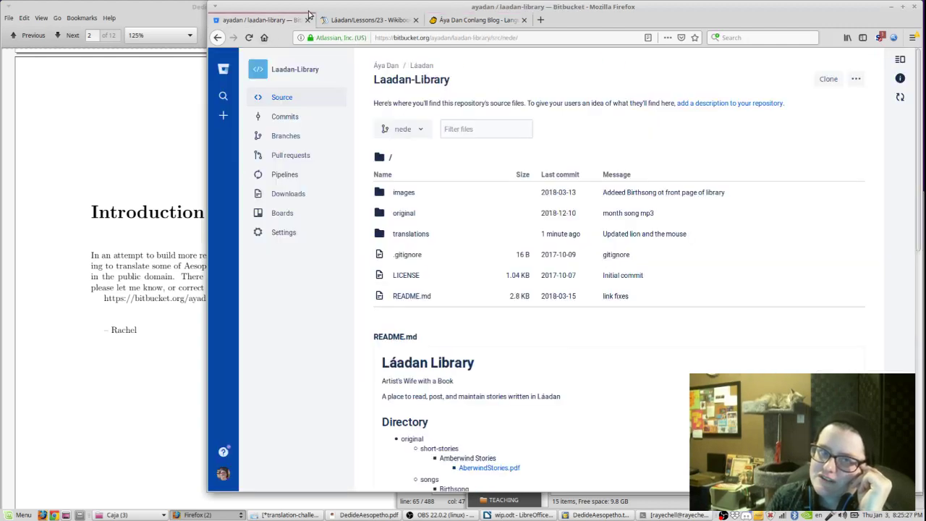
pyautogui.click(342, 22)
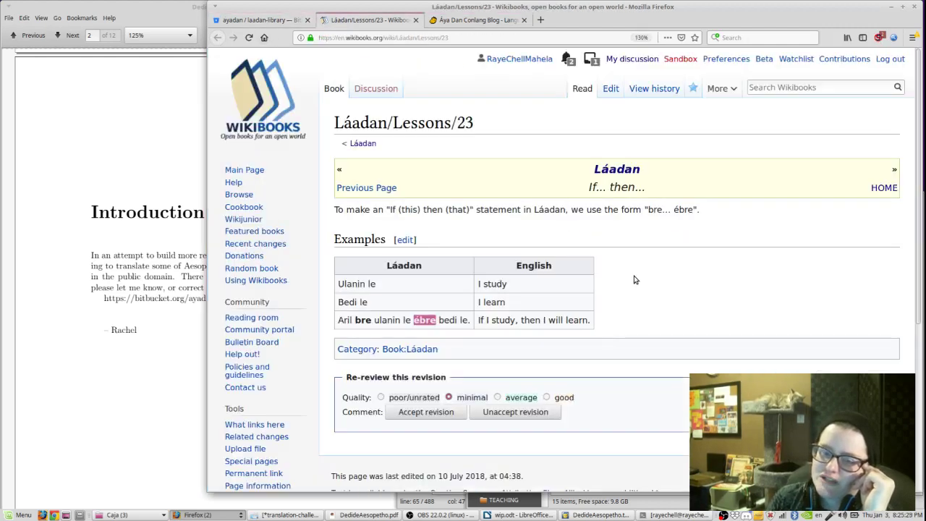
pyautogui.click(635, 280)
pyautogui.hotkey('ctrl', 'w')
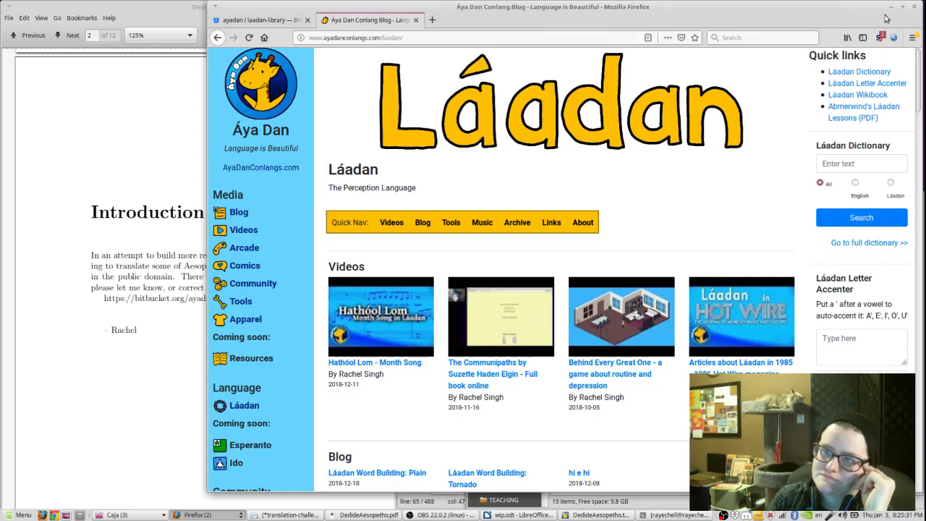
pyautogui.click(891, 8)
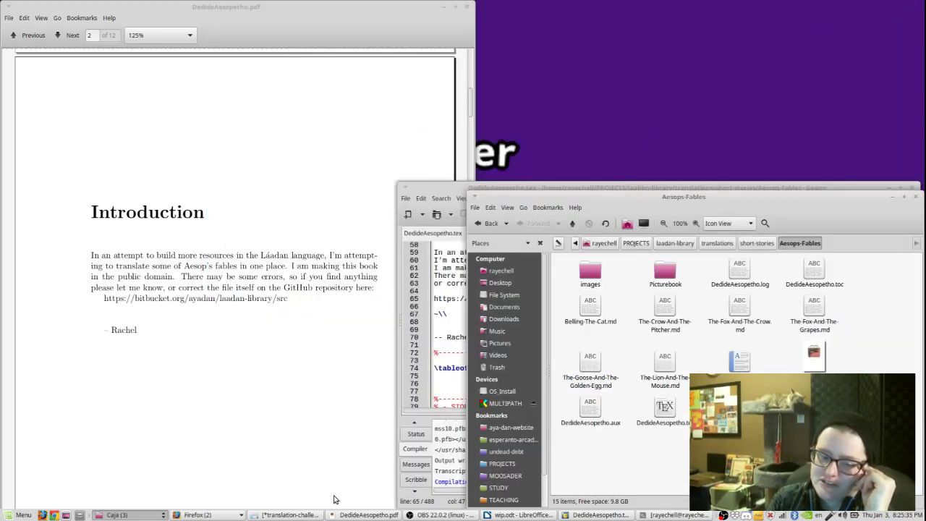
pyautogui.click(197, 513)
pyautogui.click(200, 510)
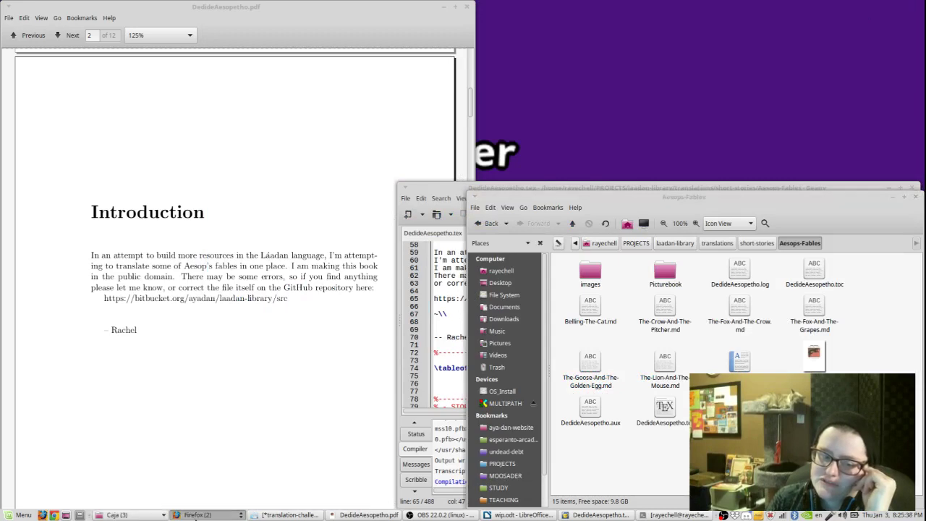
pyautogui.click(202, 510)
pyautogui.click(205, 492)
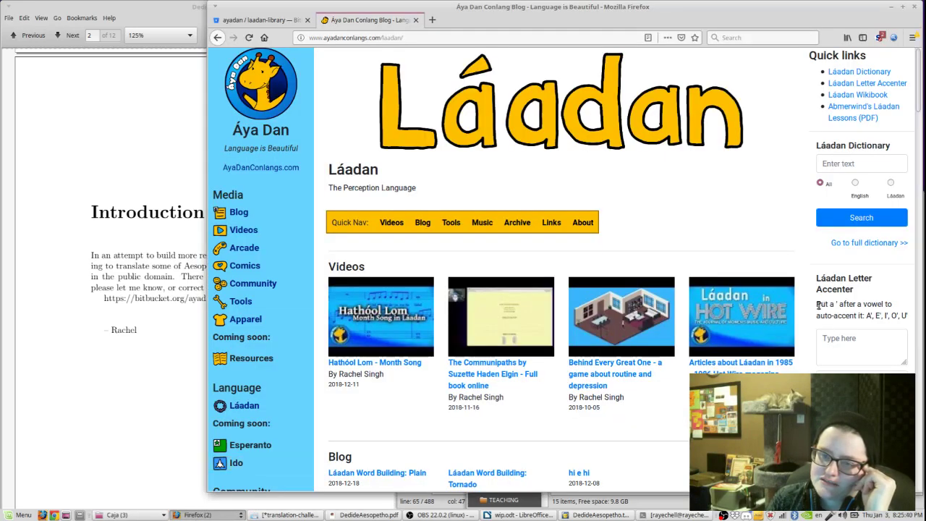